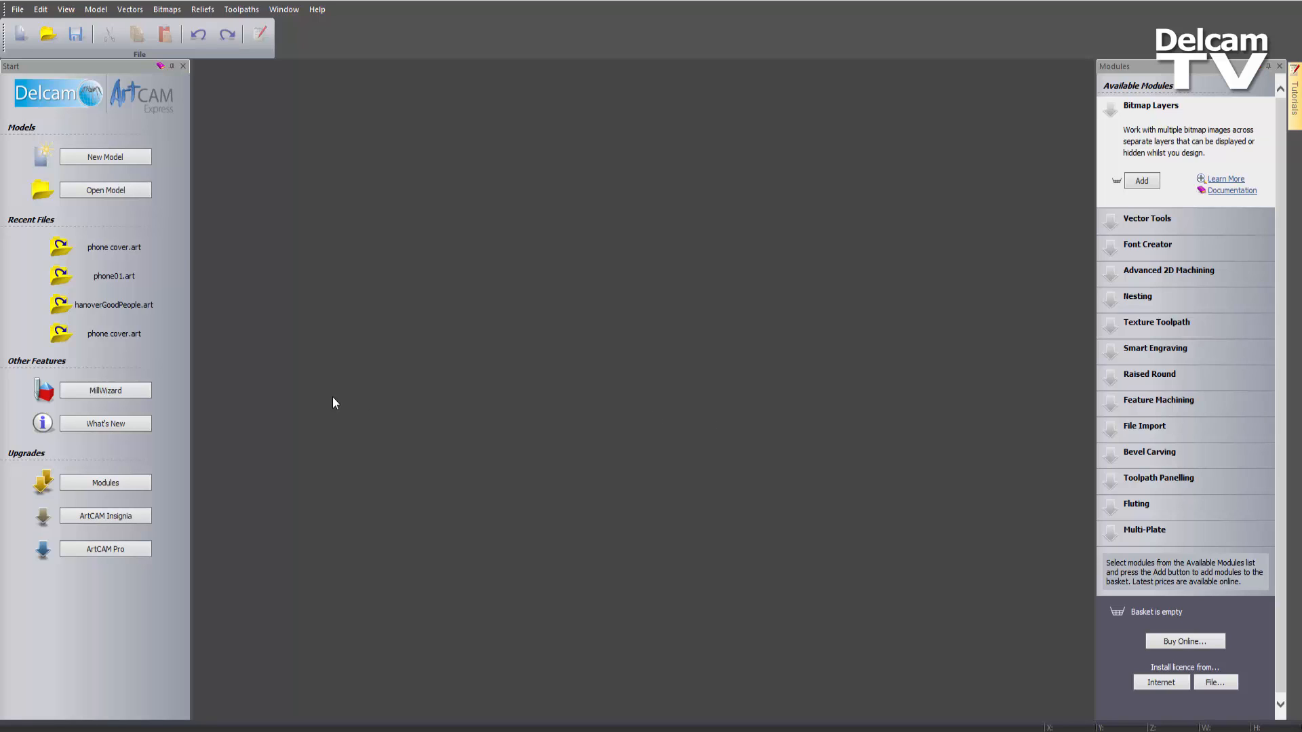
Create a new model 400 mm high and 600 mm wide, and show it from above in the 3D view
{"action": "left_click", "coordinate": [125, 156]}
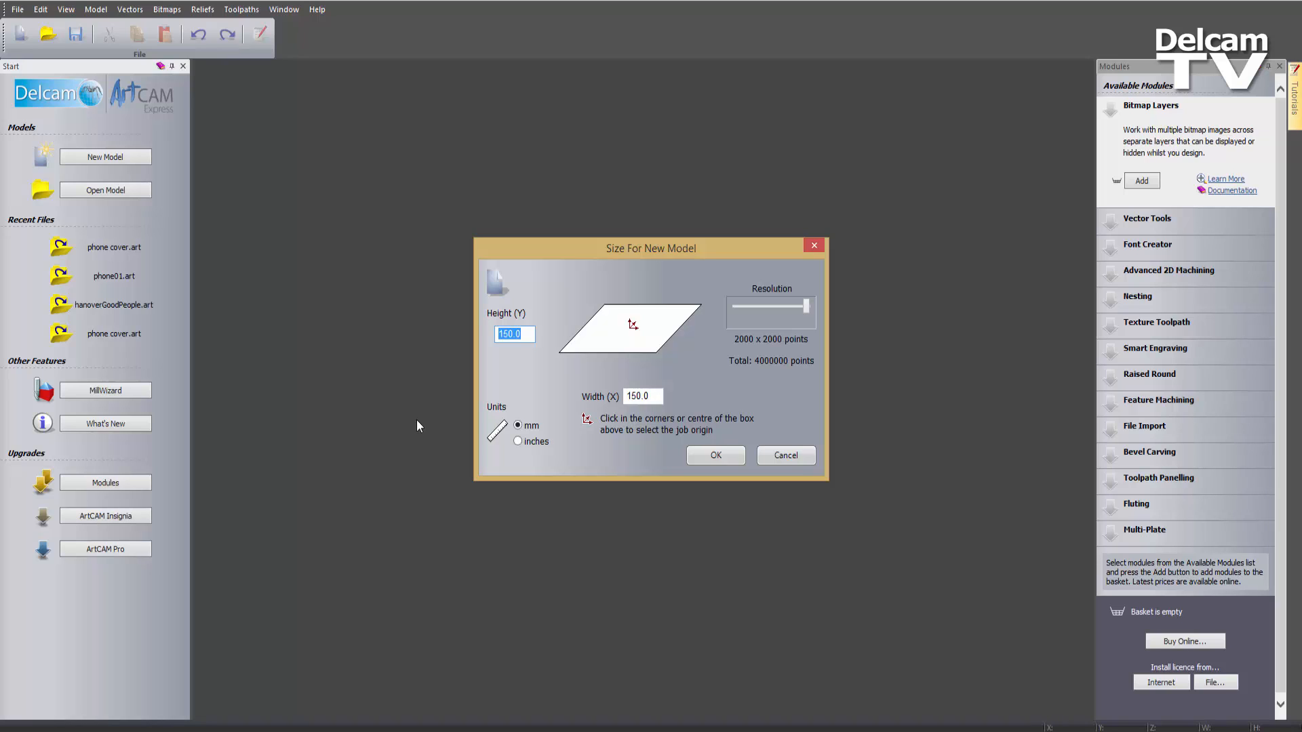
{"action": "type", "text": "400"}
{"action": "key", "text": "Tab"}
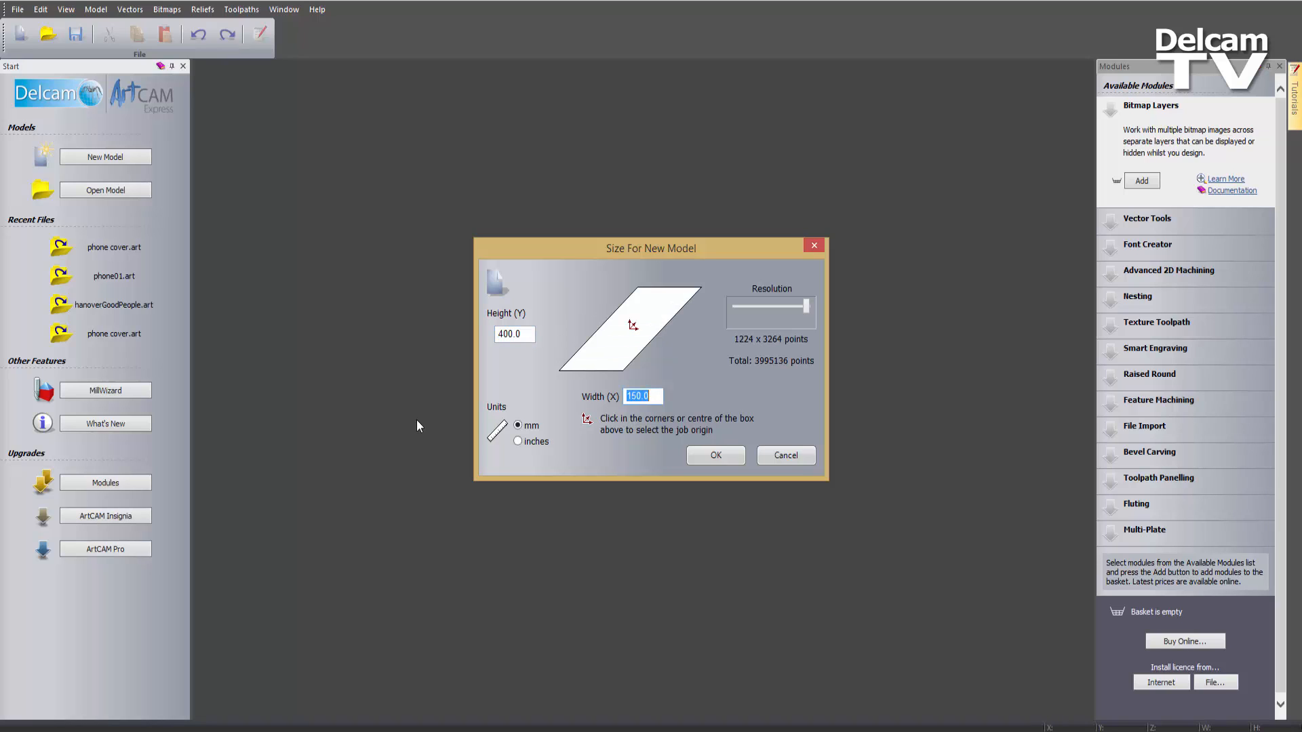
{"action": "type", "text": "600"}
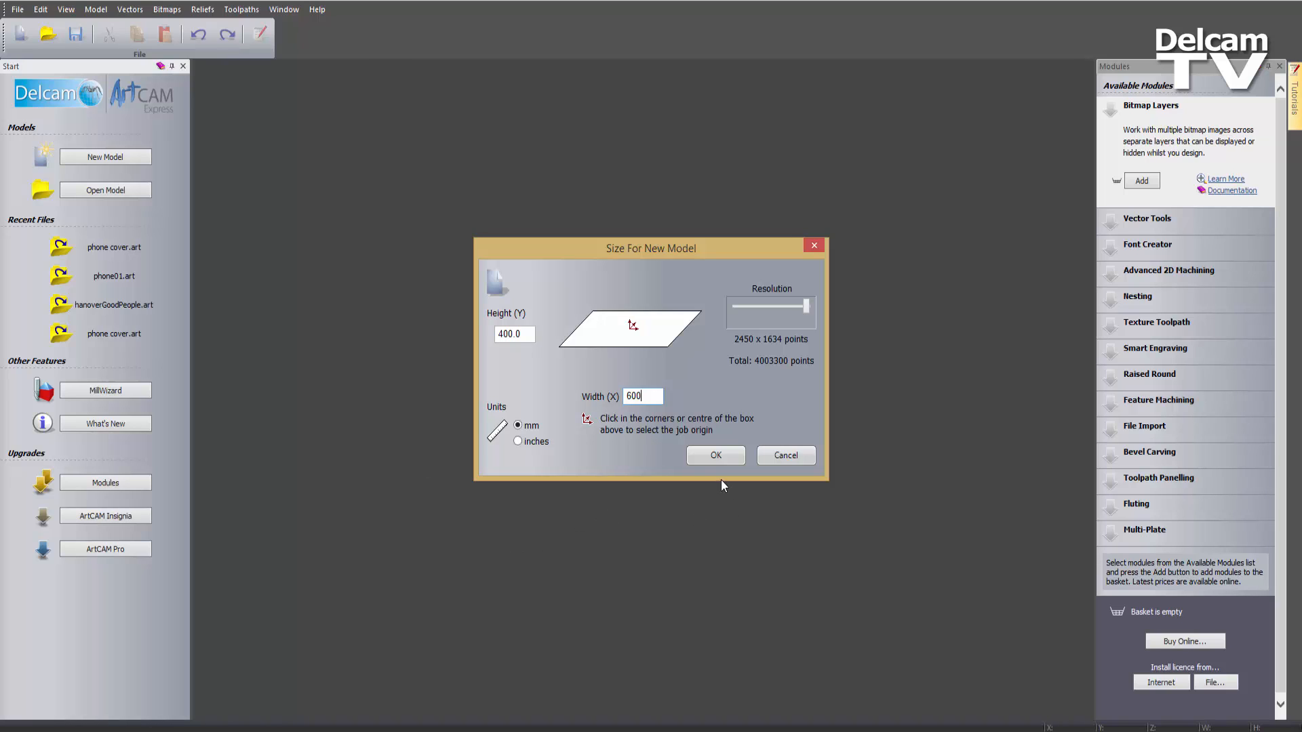
{"action": "left_click", "coordinate": [718, 453]}
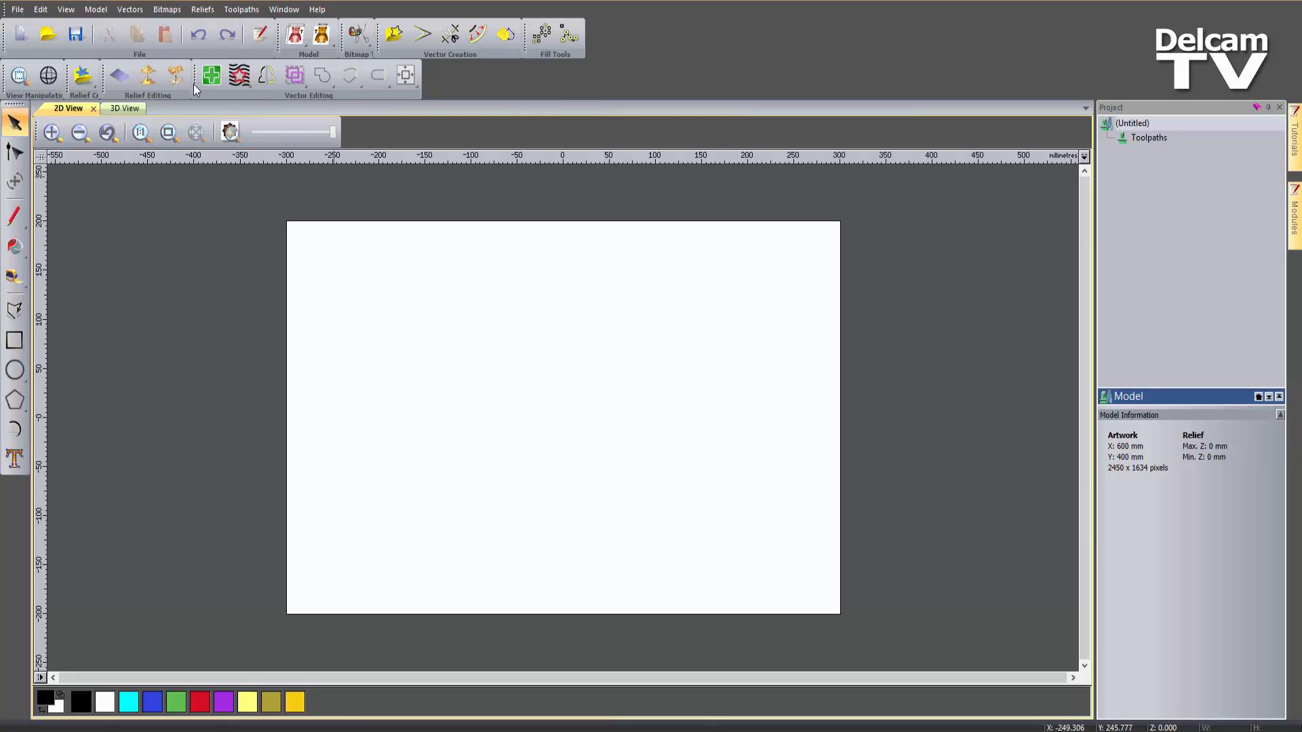
{"action": "left_click", "coordinate": [124, 109]}
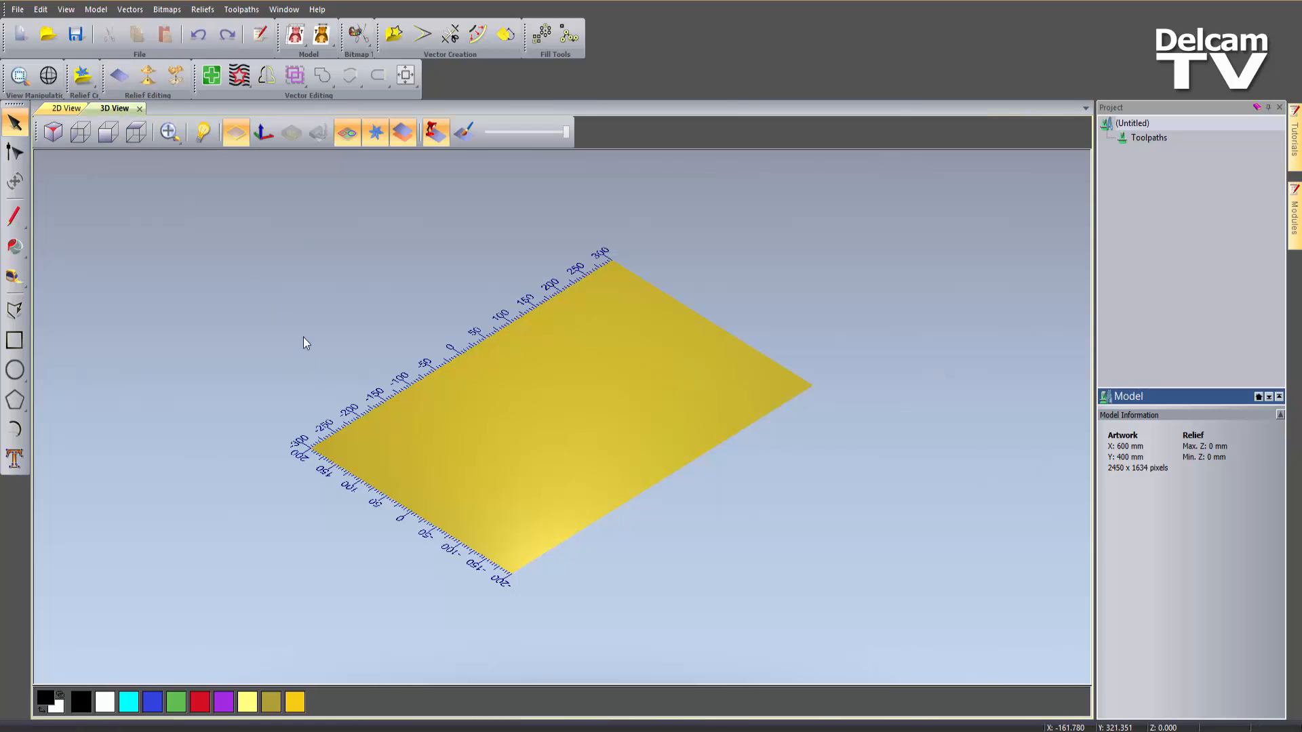
{"action": "left_click", "coordinate": [137, 141]}
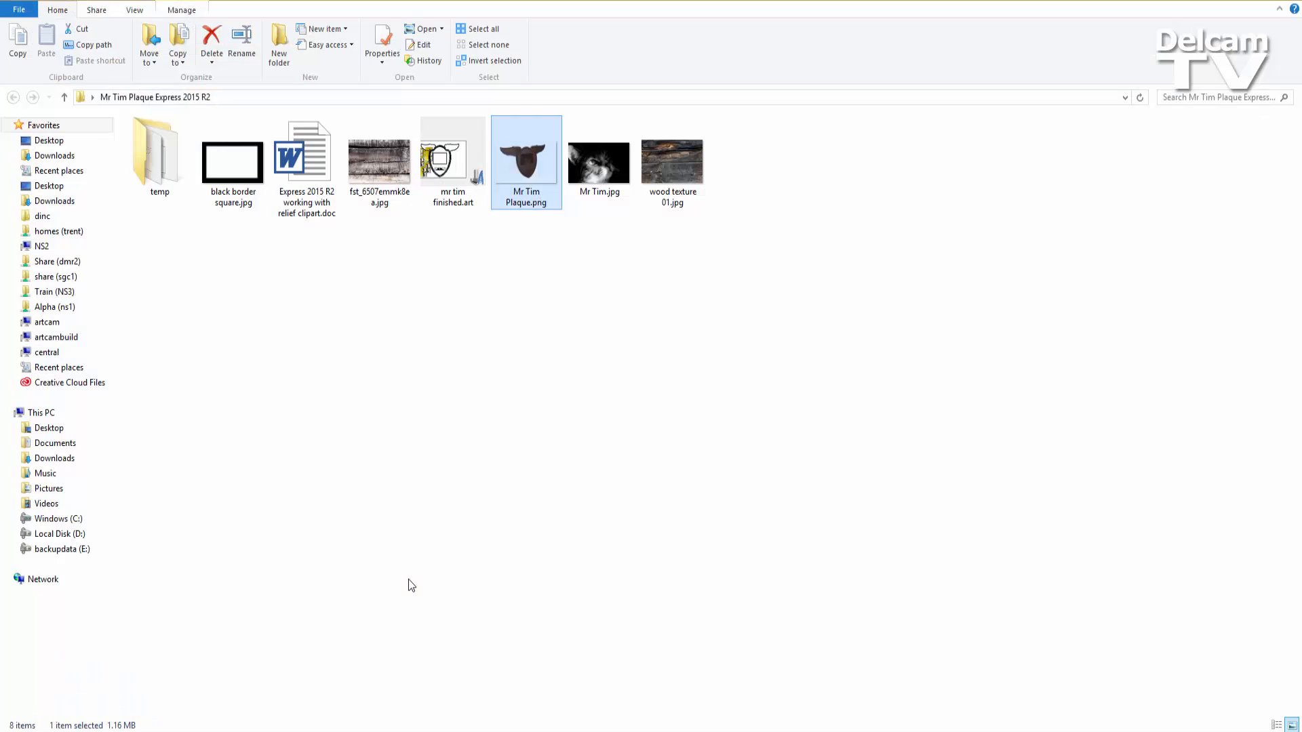
Switch to the Mr Tim Plaque Express 2015 R2 folder and preview its wood texture images
{"action": "left_click", "coordinate": [409, 581]}
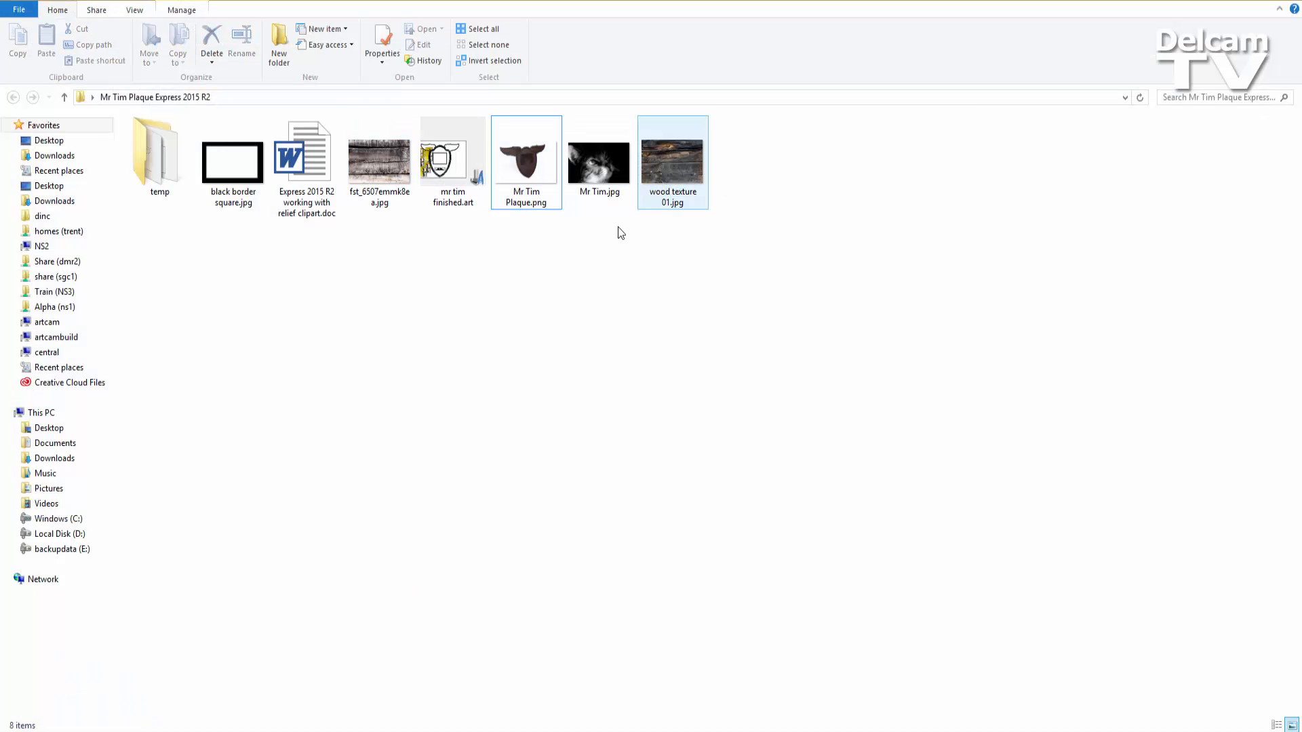
{"action": "double_click", "coordinate": [389, 193]}
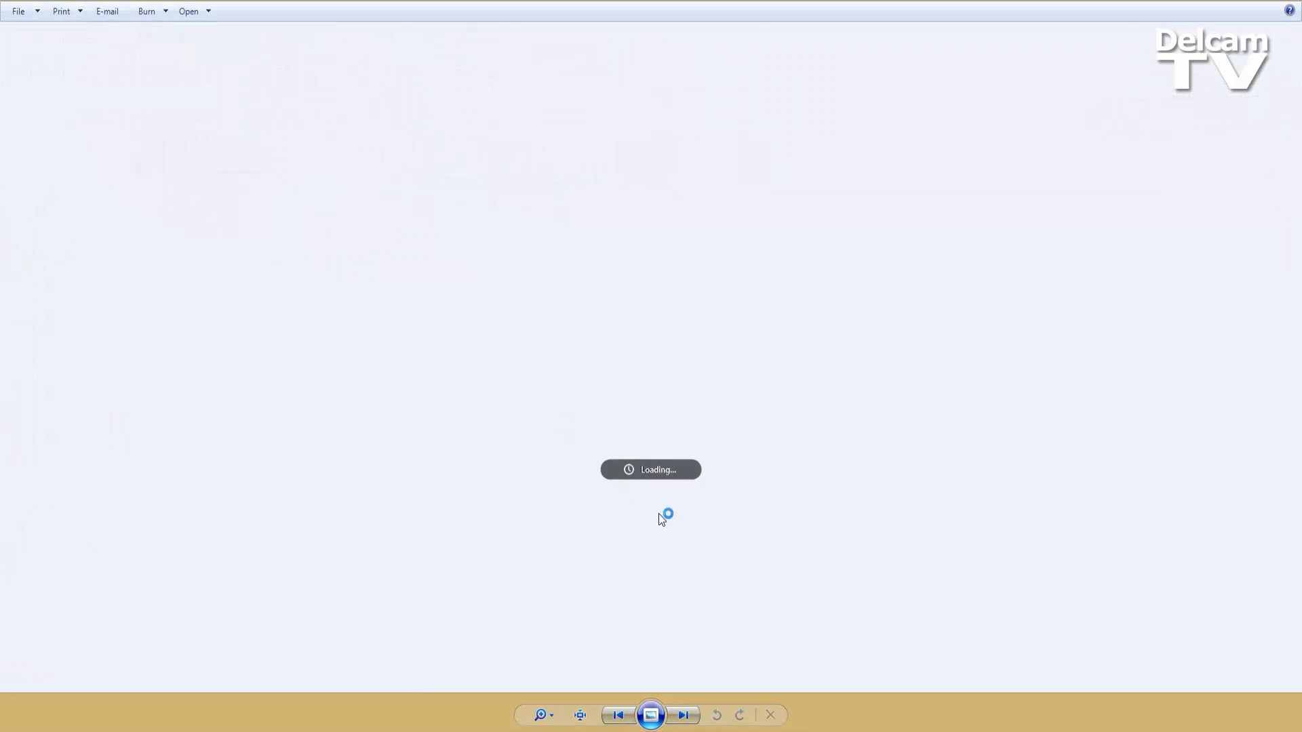
{"action": "key", "text": "Right"}
{"action": "key", "text": "Right"}
{"action": "key", "text": "Right"}
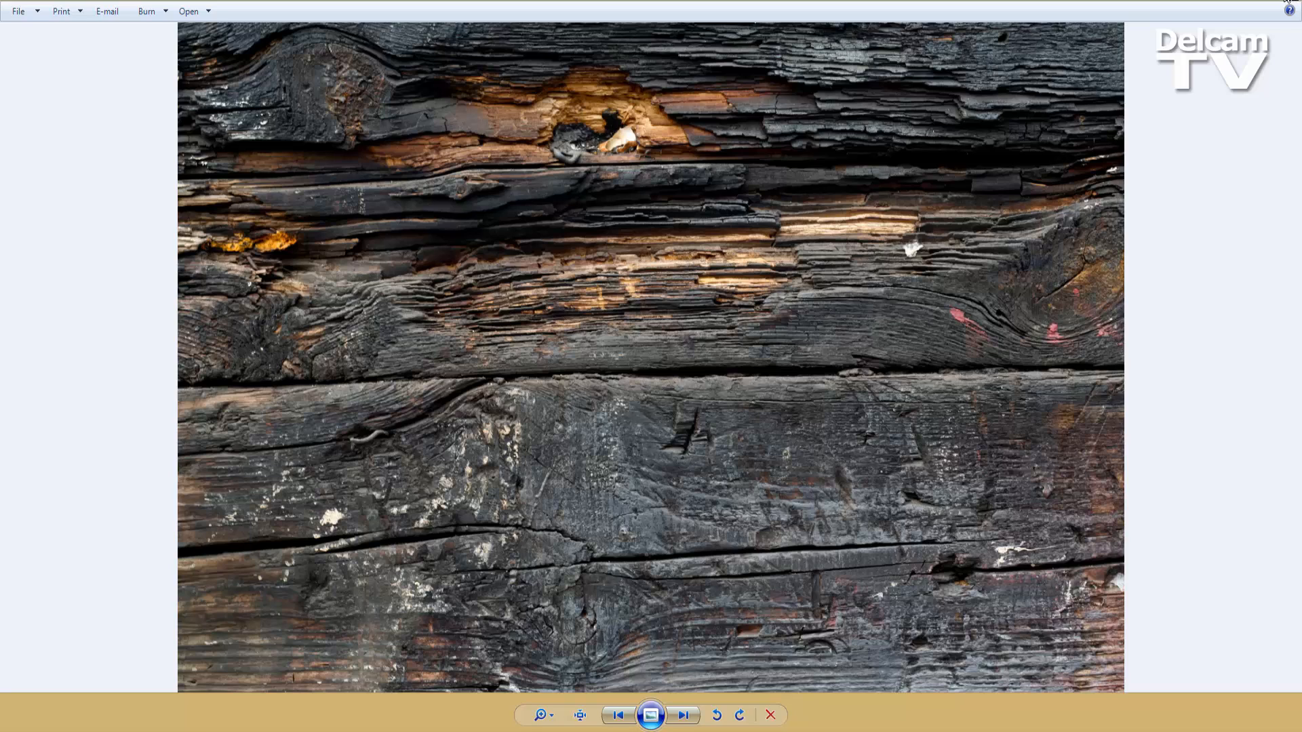
{"action": "left_click", "coordinate": [1286, 2]}
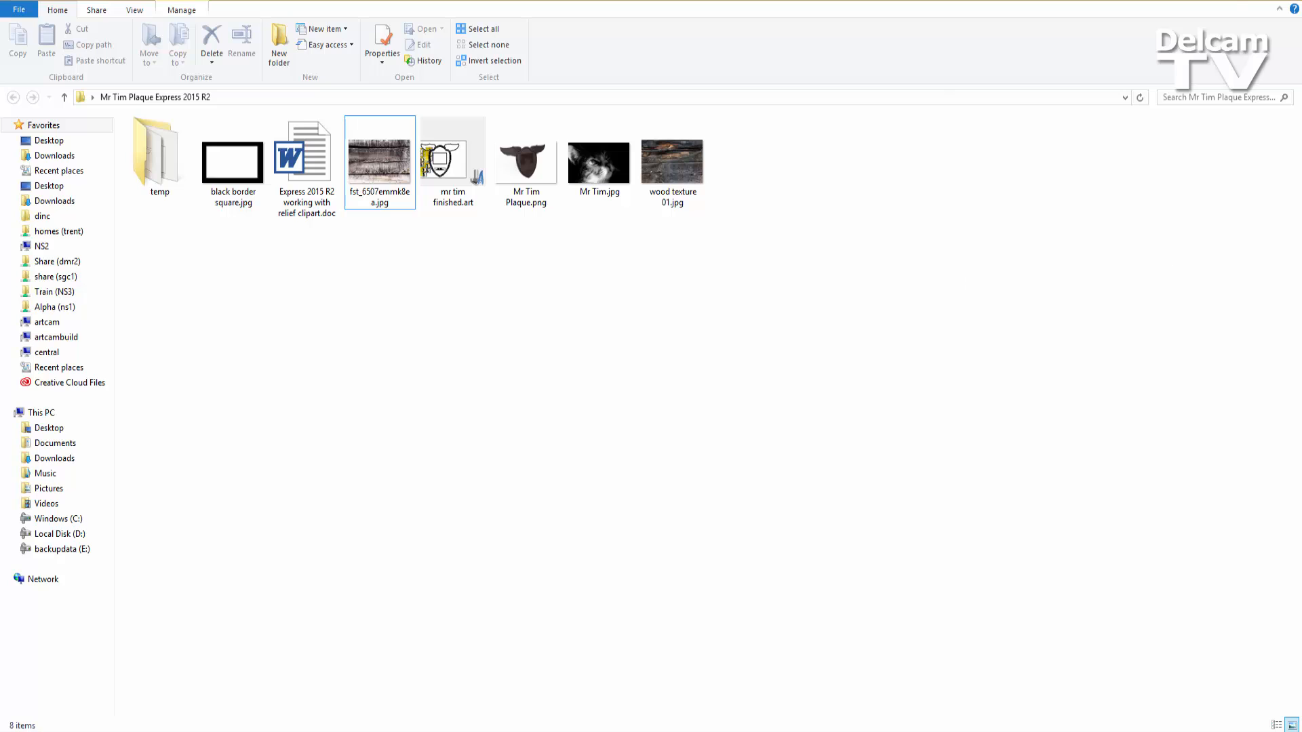
{"action": "left_click", "coordinate": [1234, 0]}
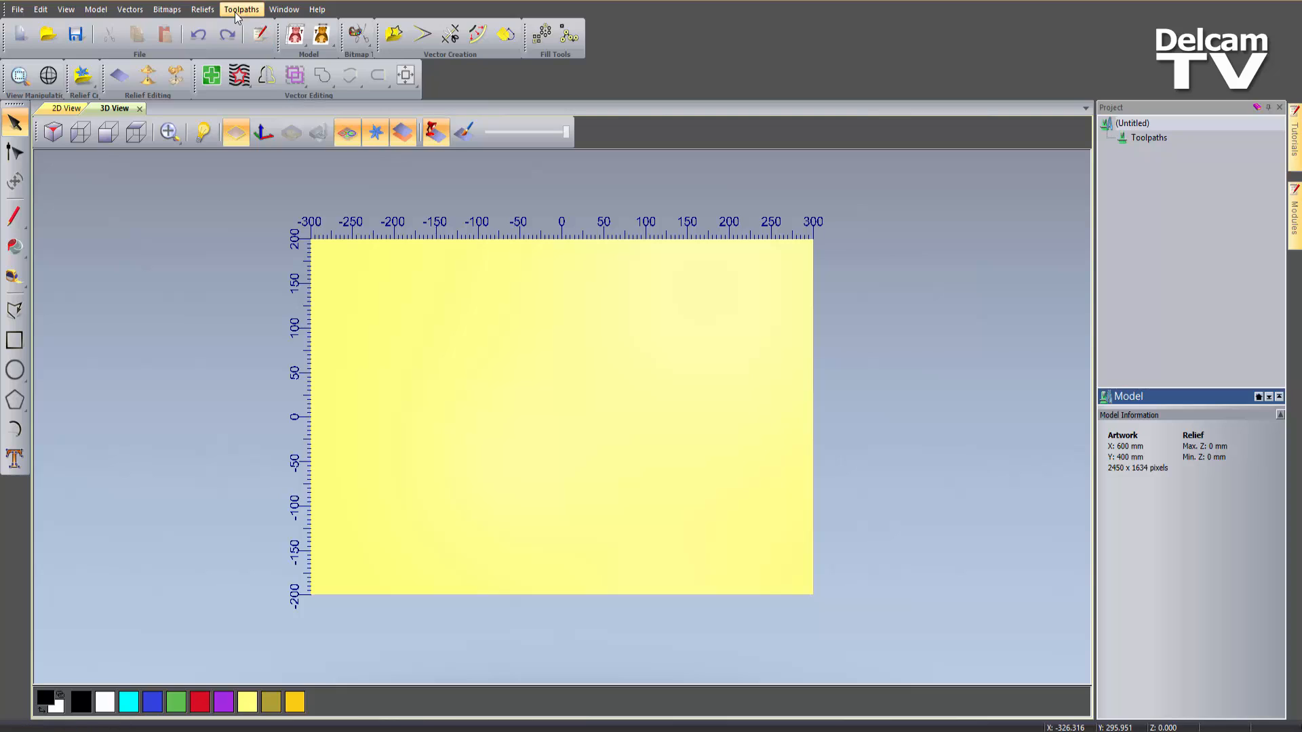
Import wood texture 01.jpg from the Mr Tim Plaque Express 2015 R2 folder as a relief with the default Z values
{"action": "left_click", "coordinate": [202, 9]}
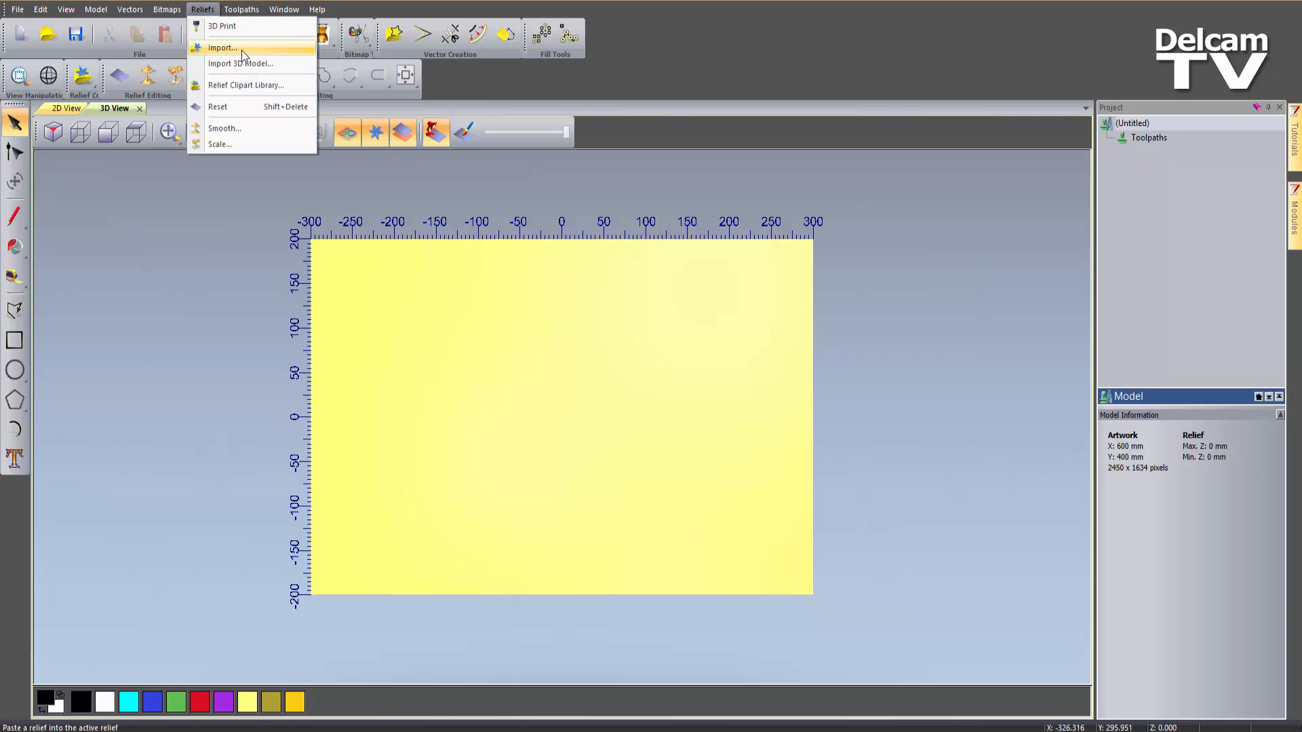
{"action": "left_click", "coordinate": [241, 50]}
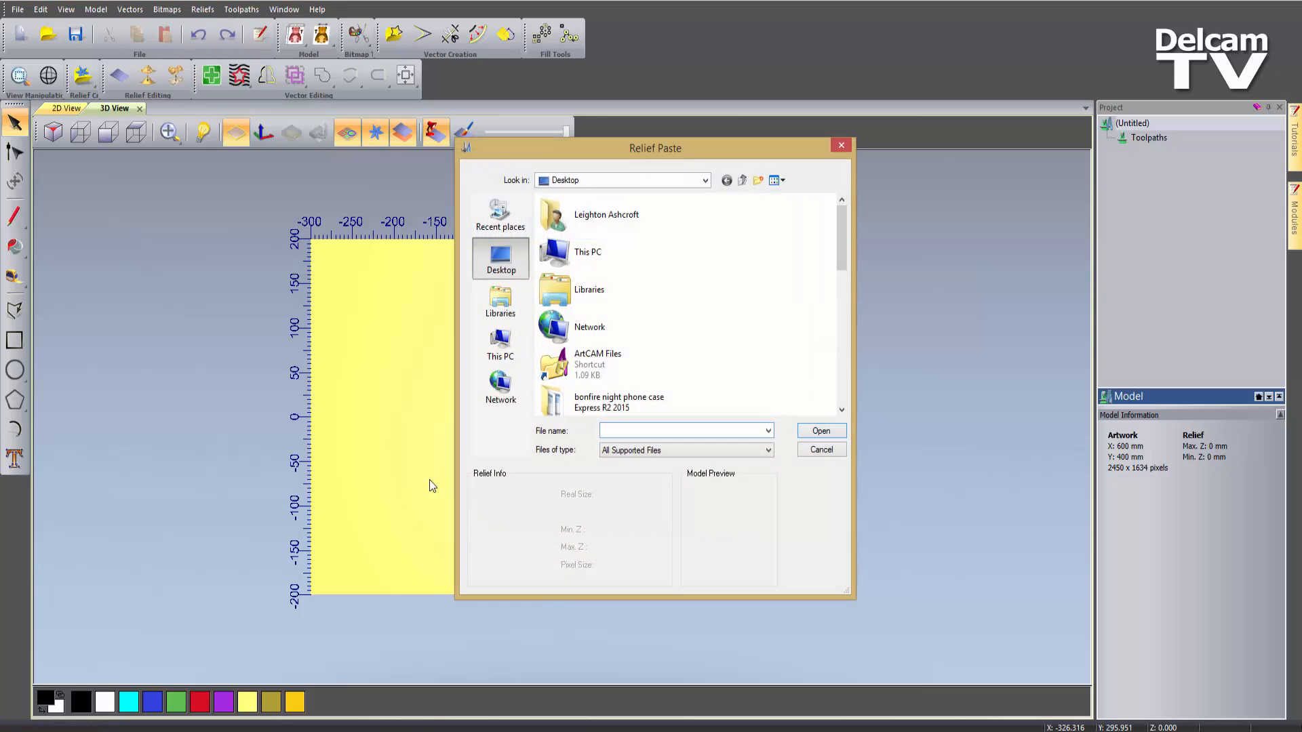
{"action": "left_click_drag", "start_coordinate": [844, 242], "coordinate": [841, 331]}
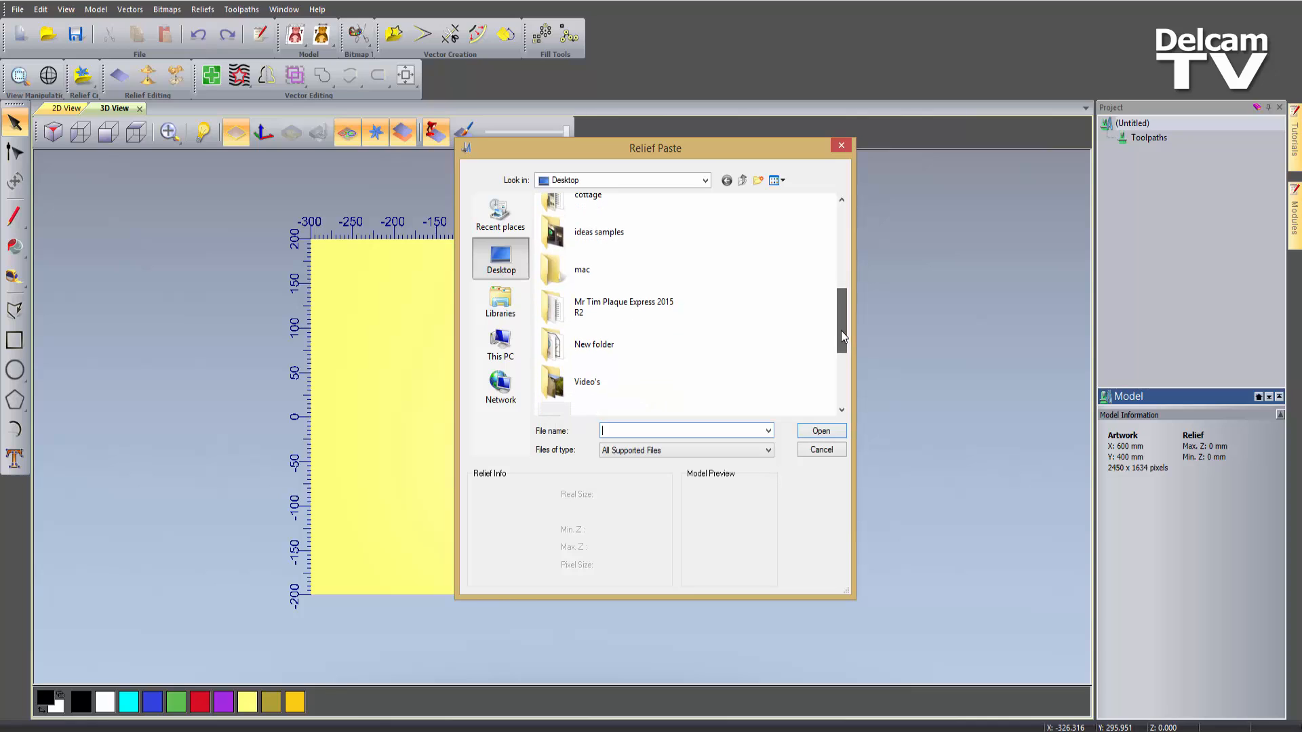
{"action": "double_click", "coordinate": [606, 303]}
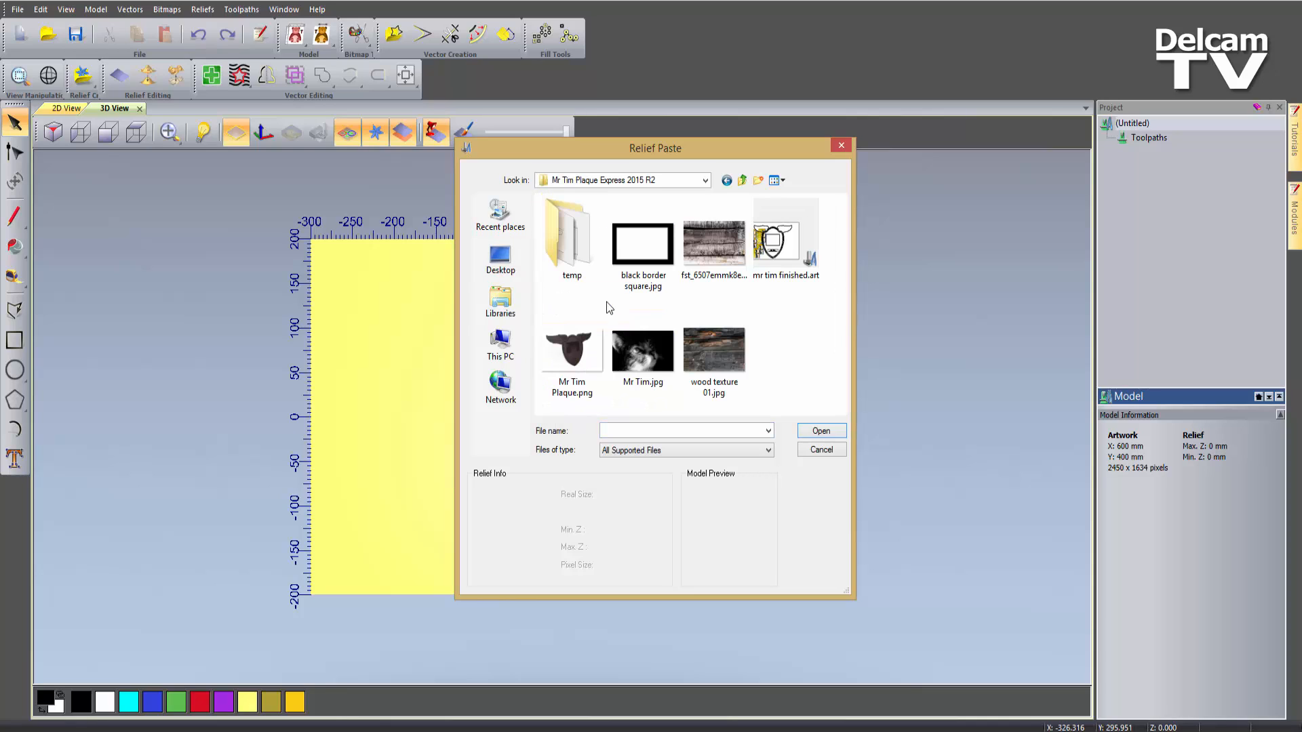
{"action": "left_click", "coordinate": [693, 346]}
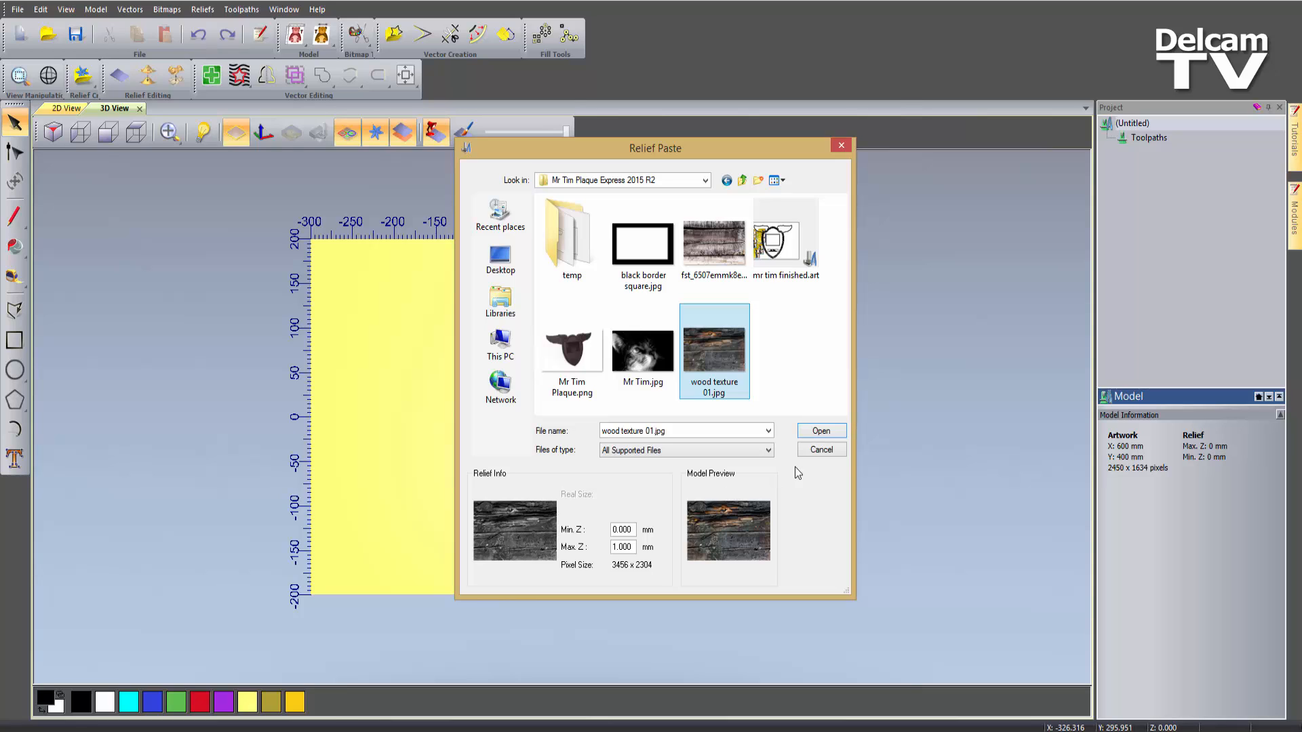
{"action": "left_click", "coordinate": [815, 433]}
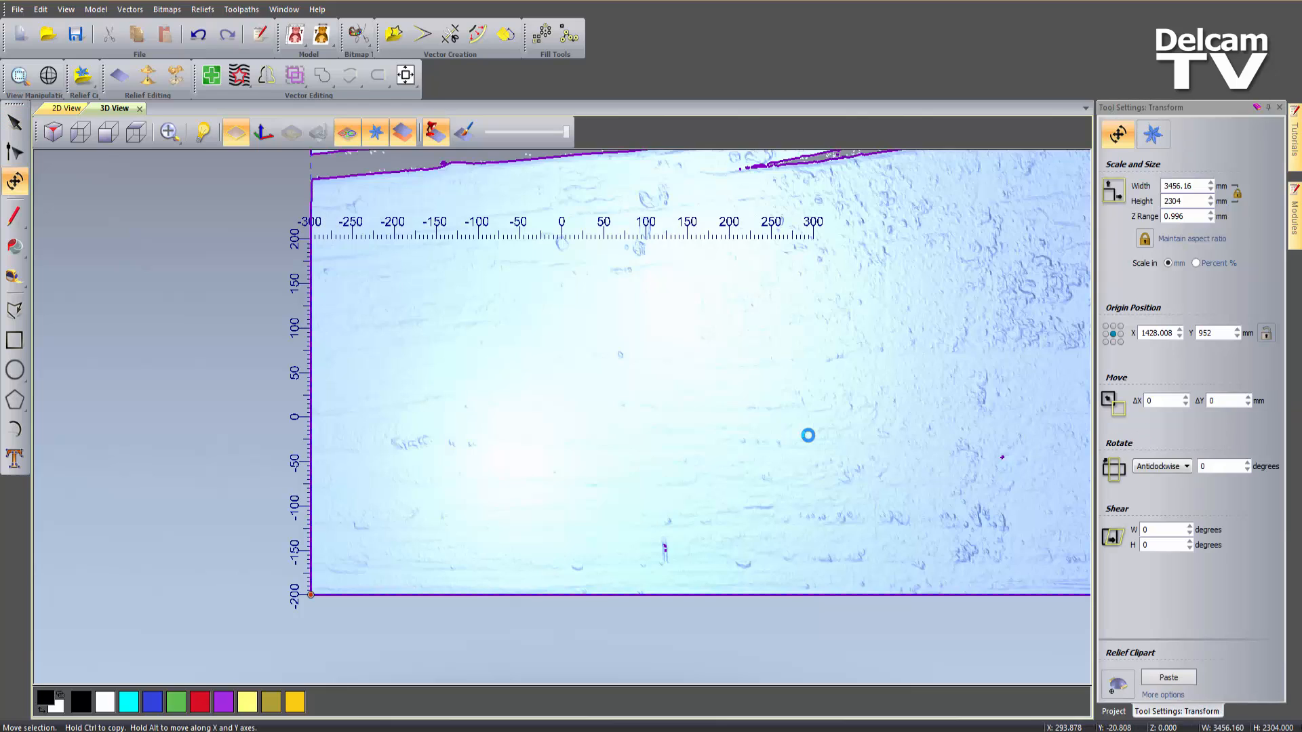
Adjust the imported wood relief so its lower-left corner meets the model's corner, at about 3472 by 2314 mm
{"action": "scroll", "coordinate": [715, 372], "scroll_direction": "down", "scroll_amount": 4}
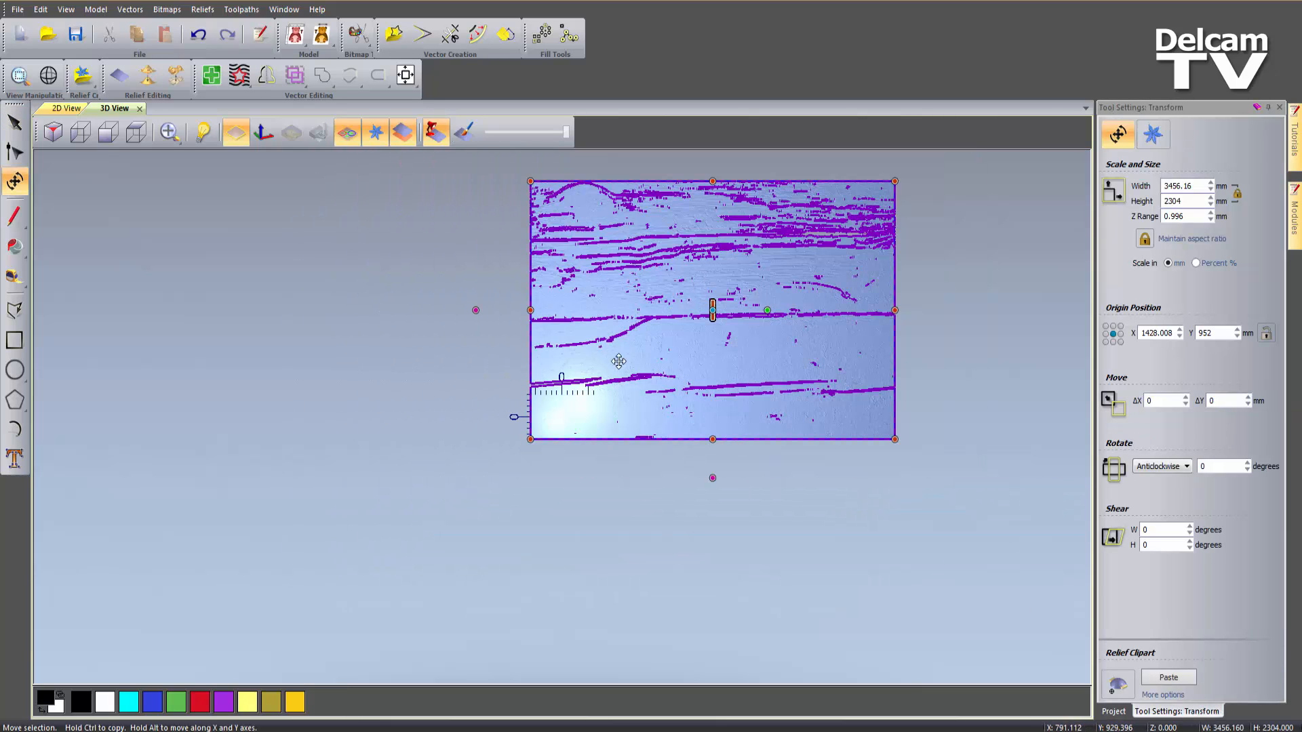
{"action": "left_click_drag", "start_coordinate": [605, 399], "coordinate": [503, 439]}
{"action": "scroll", "coordinate": [536, 434], "scroll_direction": "up", "scroll_amount": 5}
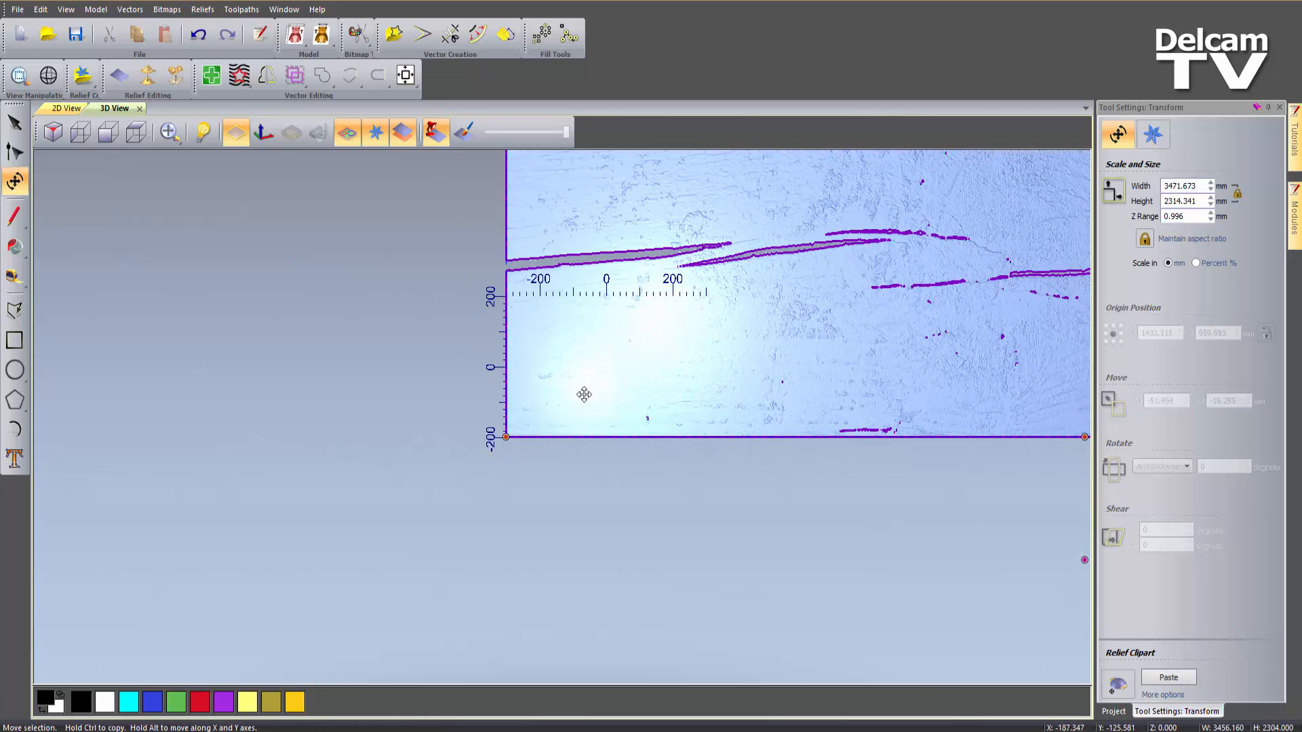
{"action": "scroll", "coordinate": [611, 378], "scroll_direction": "down", "scroll_amount": 2}
{"action": "scroll", "coordinate": [611, 378], "scroll_direction": "down", "scroll_amount": 2}
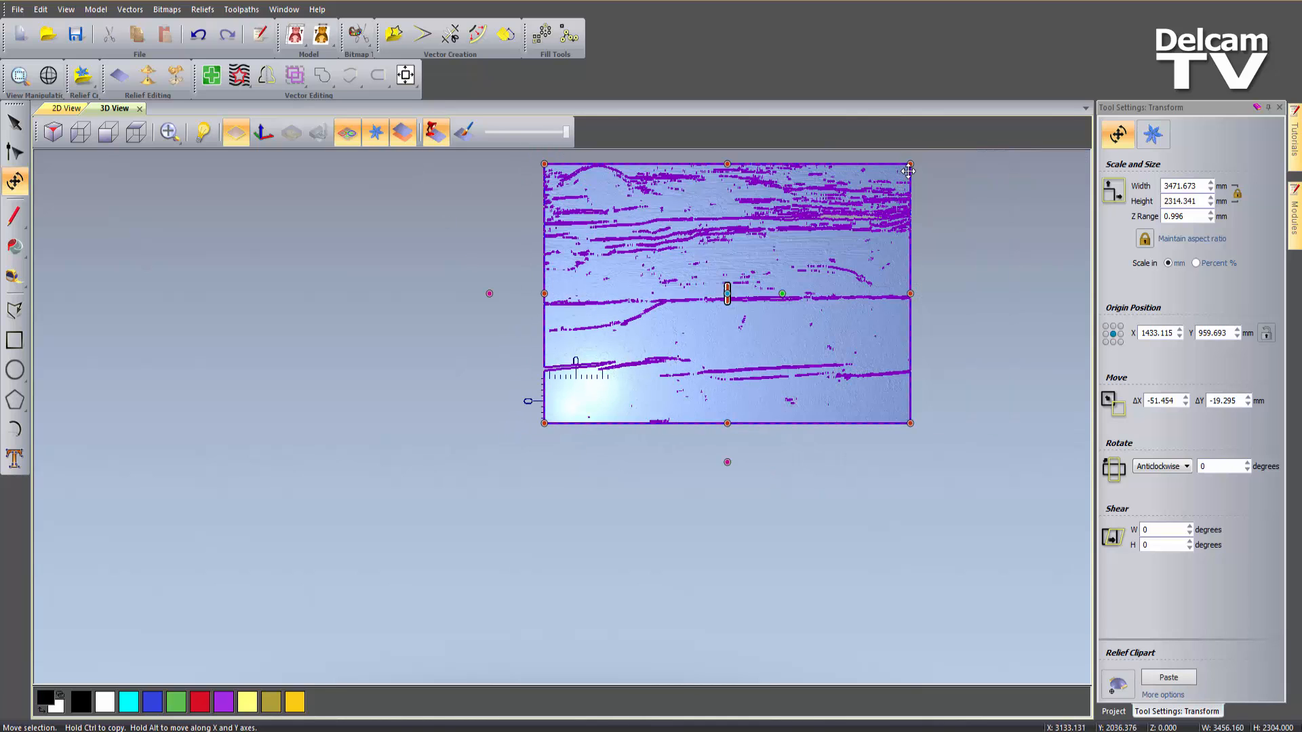
Scale the wood relief down from its upper-right corner to about 603 by 402 mm so it covers the model
{"action": "left_click_drag", "start_coordinate": [909, 164], "coordinate": [602, 386]}
{"action": "scroll", "coordinate": [607, 387], "scroll_direction": "up", "scroll_amount": 4}
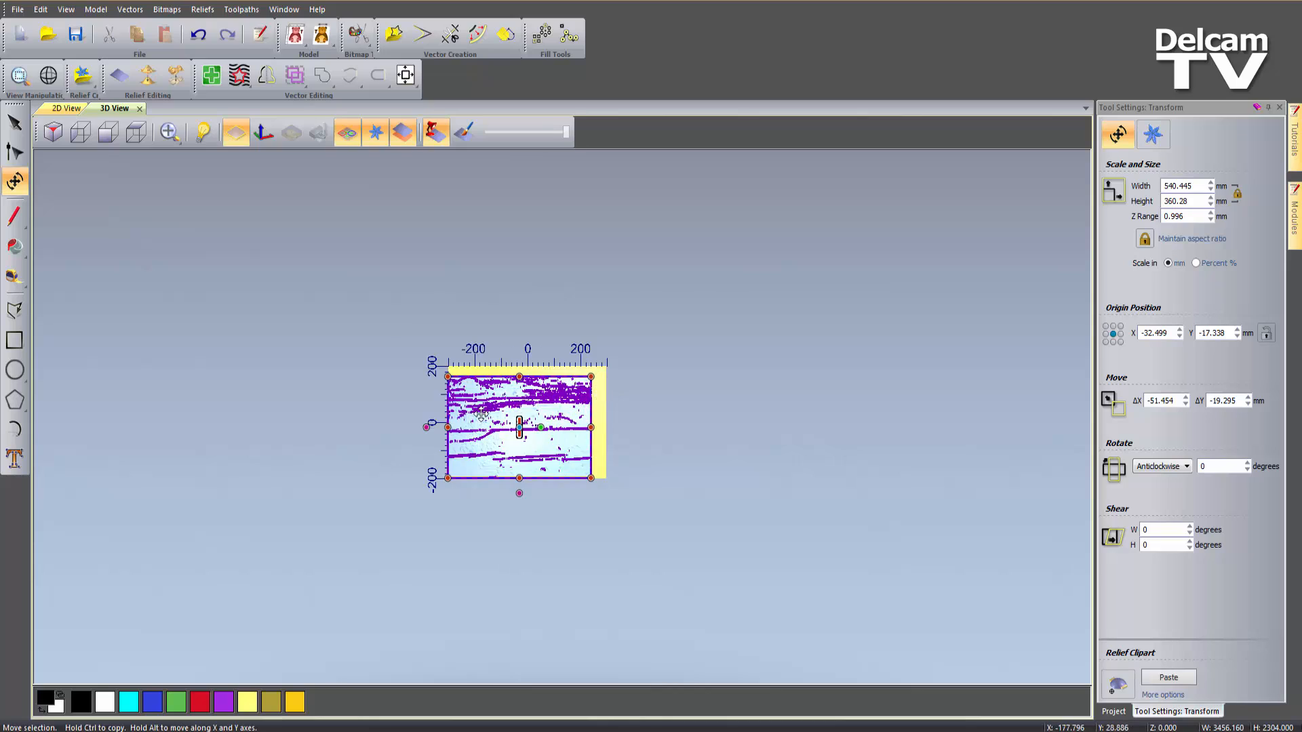
{"action": "scroll", "coordinate": [496, 412], "scroll_direction": "up", "scroll_amount": 3}
{"action": "scroll", "coordinate": [557, 409], "scroll_direction": "up", "scroll_amount": 1}
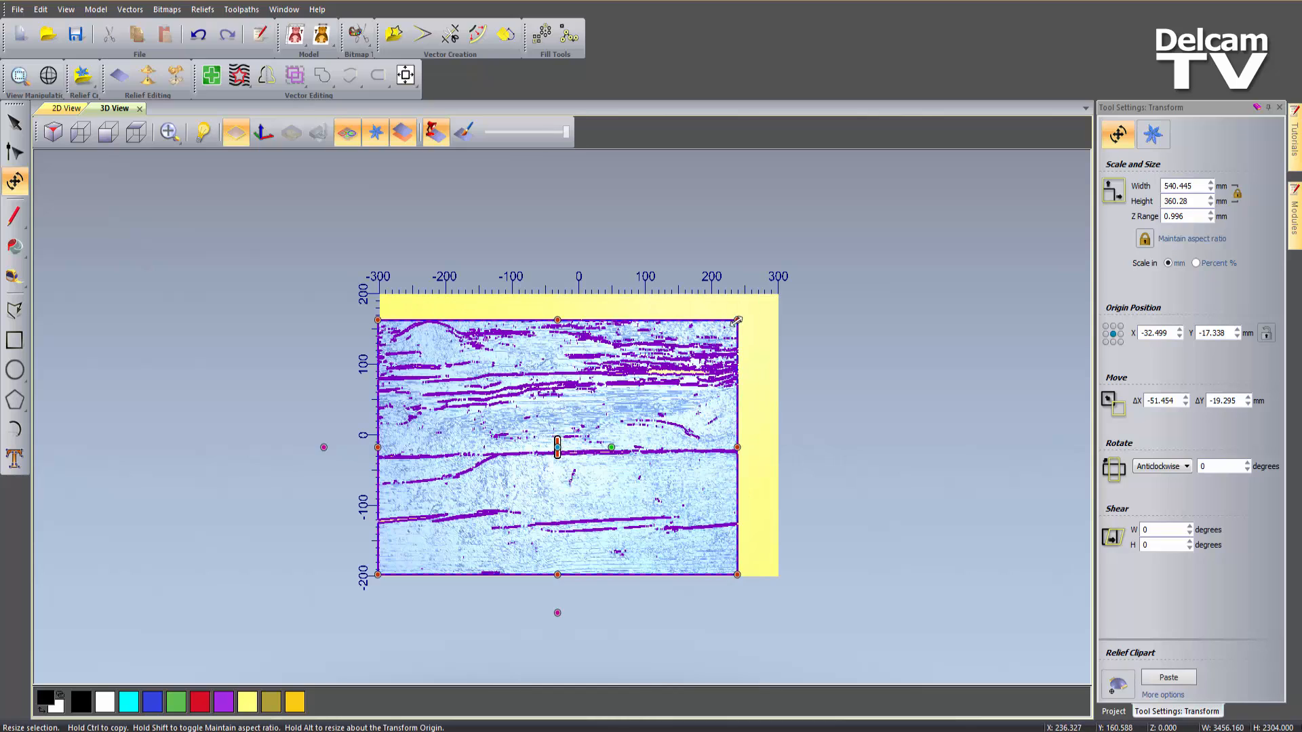
{"action": "left_click_drag", "start_coordinate": [760, 298], "coordinate": [779, 292]}
Set the wood relief's Z range to 0.2 mm and paste it onto the model
{"action": "scroll", "coordinate": [620, 591], "scroll_direction": "up", "scroll_amount": 1}
{"action": "middle_click_drag", "start_coordinate": [632, 590], "coordinate": [815, 458]}
{"action": "middle_click_drag", "start_coordinate": [576, 576], "coordinate": [517, 482]}
{"action": "scroll", "coordinate": [549, 292], "scroll_direction": "up", "scroll_amount": 2}
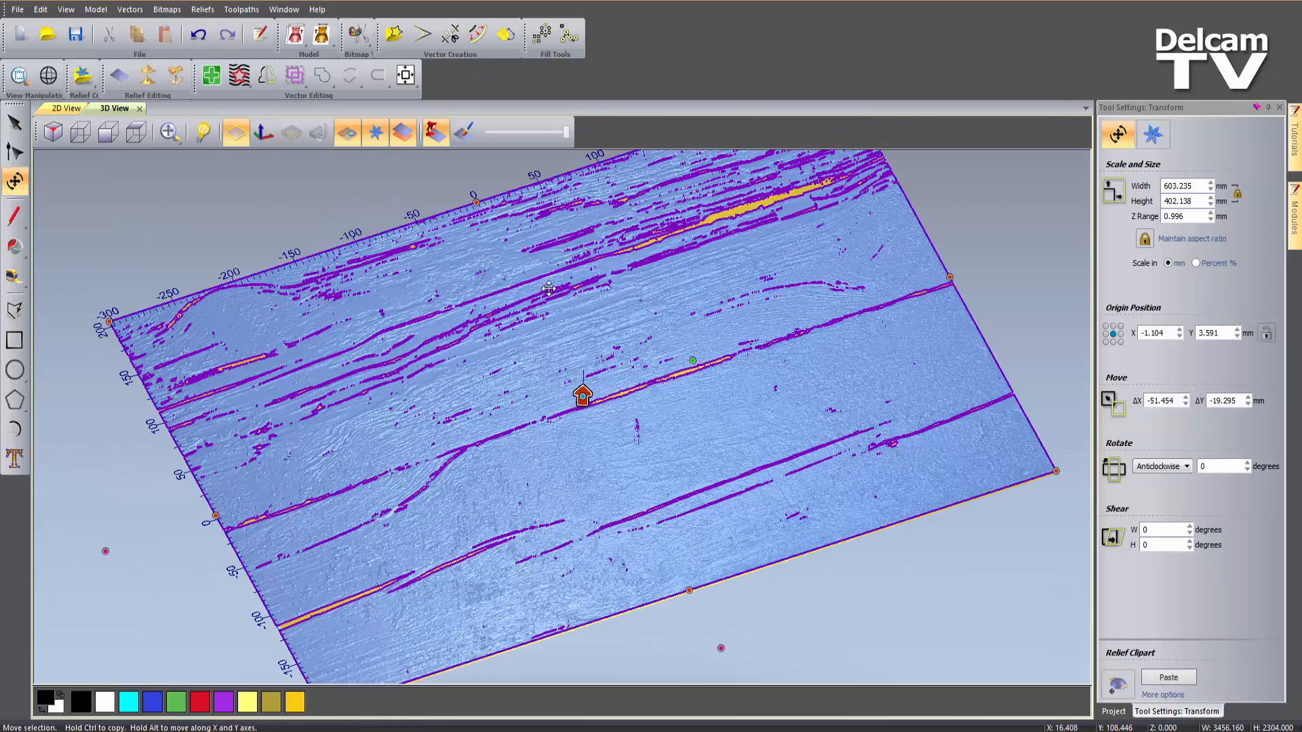
{"action": "scroll", "coordinate": [596, 355], "scroll_direction": "down", "scroll_amount": 1}
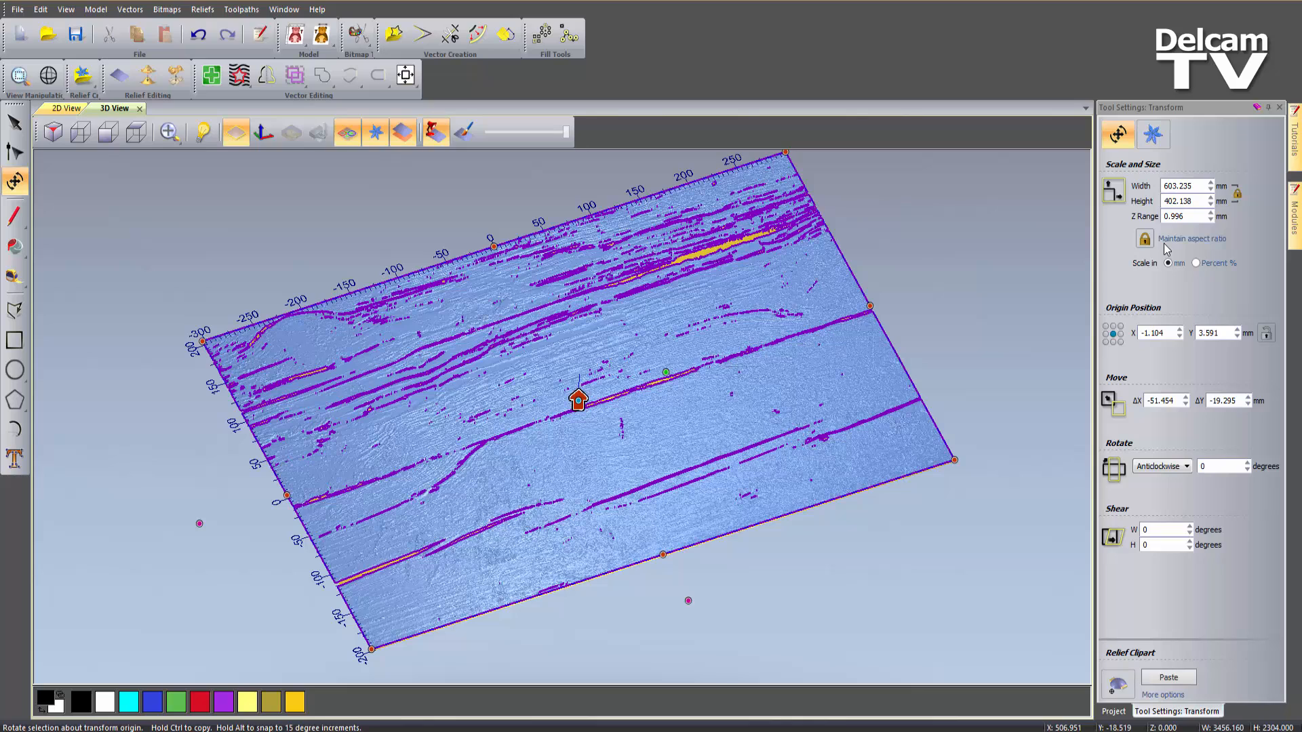
{"action": "left_click", "coordinate": [1186, 215]}
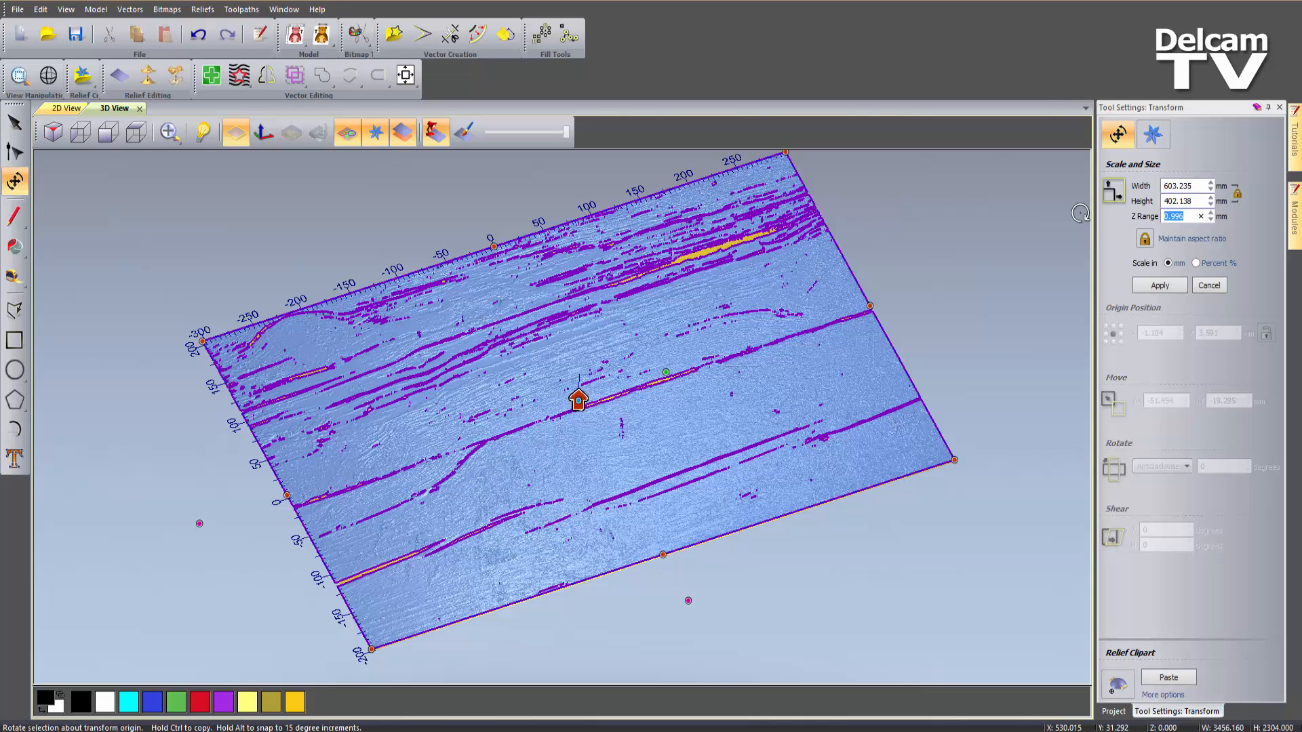
{"action": "type", "text": "0.2"}
{"action": "left_click", "coordinate": [1159, 285]}
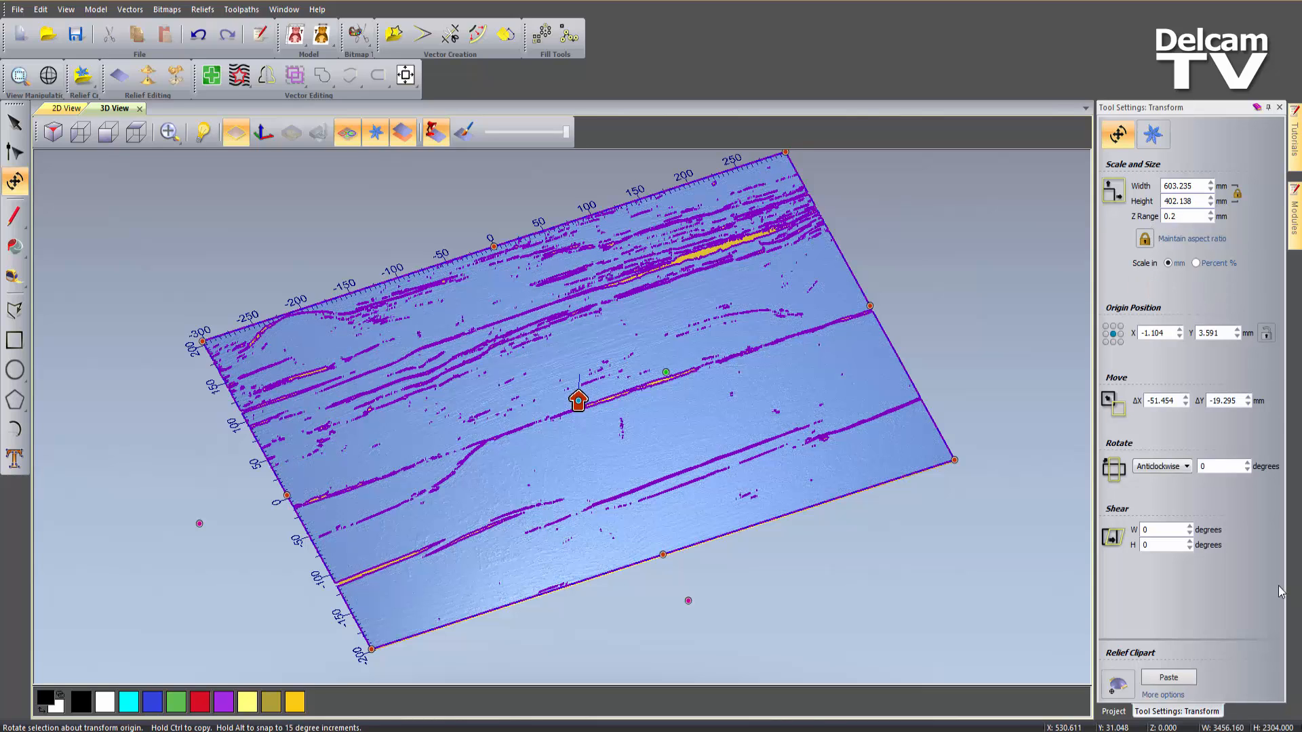
{"action": "left_click", "coordinate": [1175, 678]}
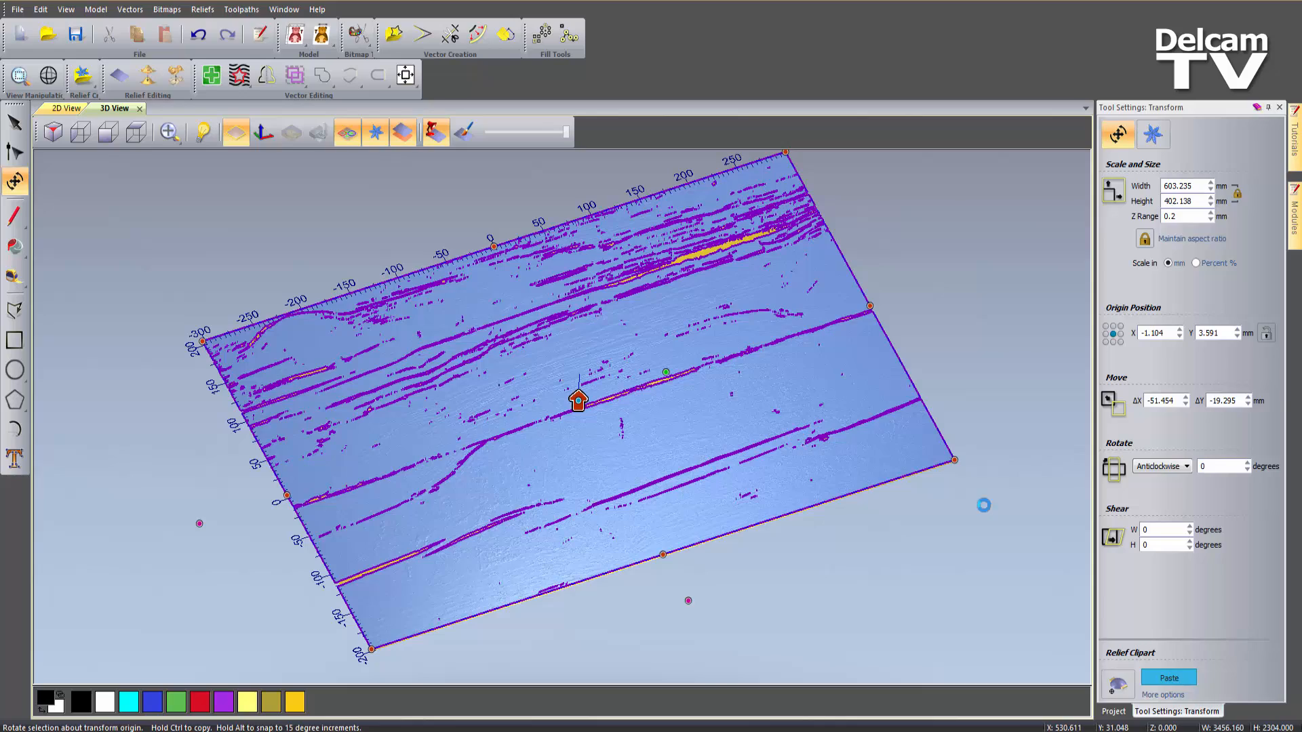
Open the Relief Clipart Library and search it for "sig"
{"action": "left_click_drag", "start_coordinate": [750, 472], "coordinate": [707, 500]}
{"action": "scroll", "coordinate": [564, 405], "scroll_direction": "up", "scroll_amount": 3}
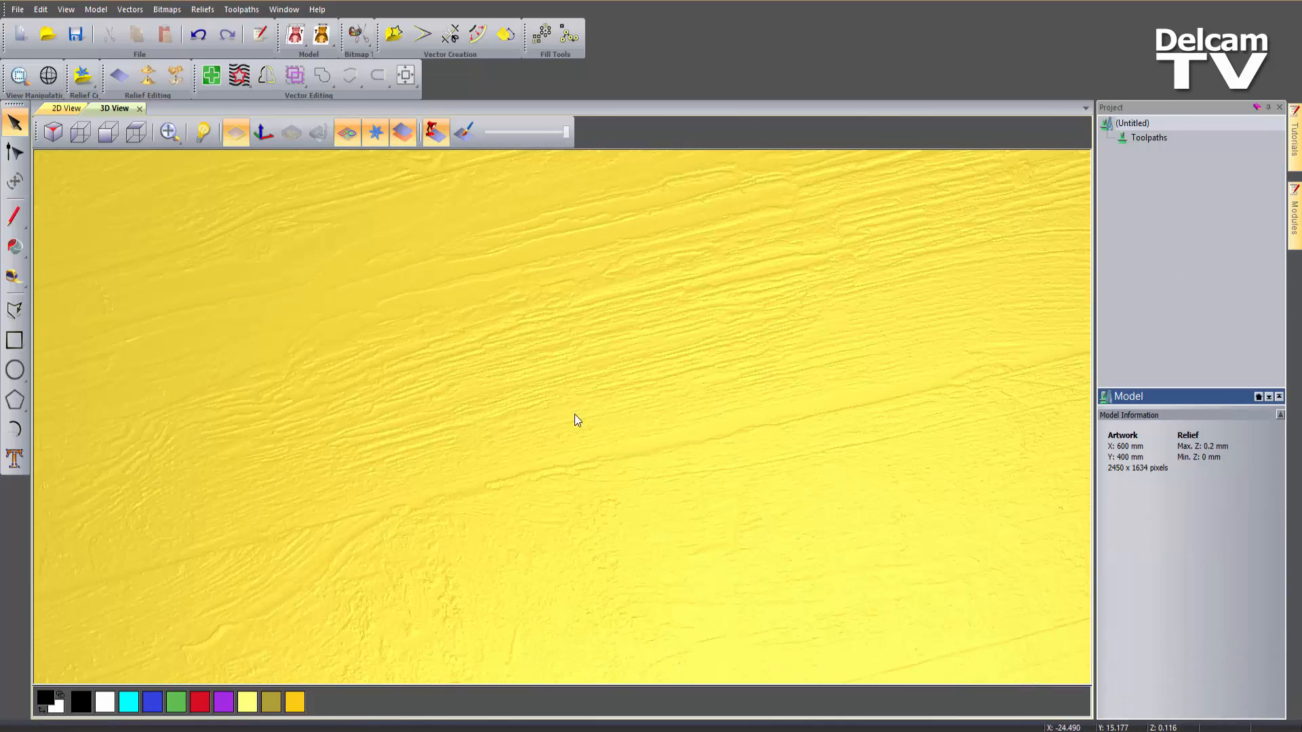
{"action": "scroll", "coordinate": [621, 437], "scroll_direction": "down", "scroll_amount": 1}
{"action": "scroll", "coordinate": [621, 440], "scroll_direction": "down", "scroll_amount": 3}
{"action": "left_click_drag", "start_coordinate": [639, 465], "coordinate": [587, 487]}
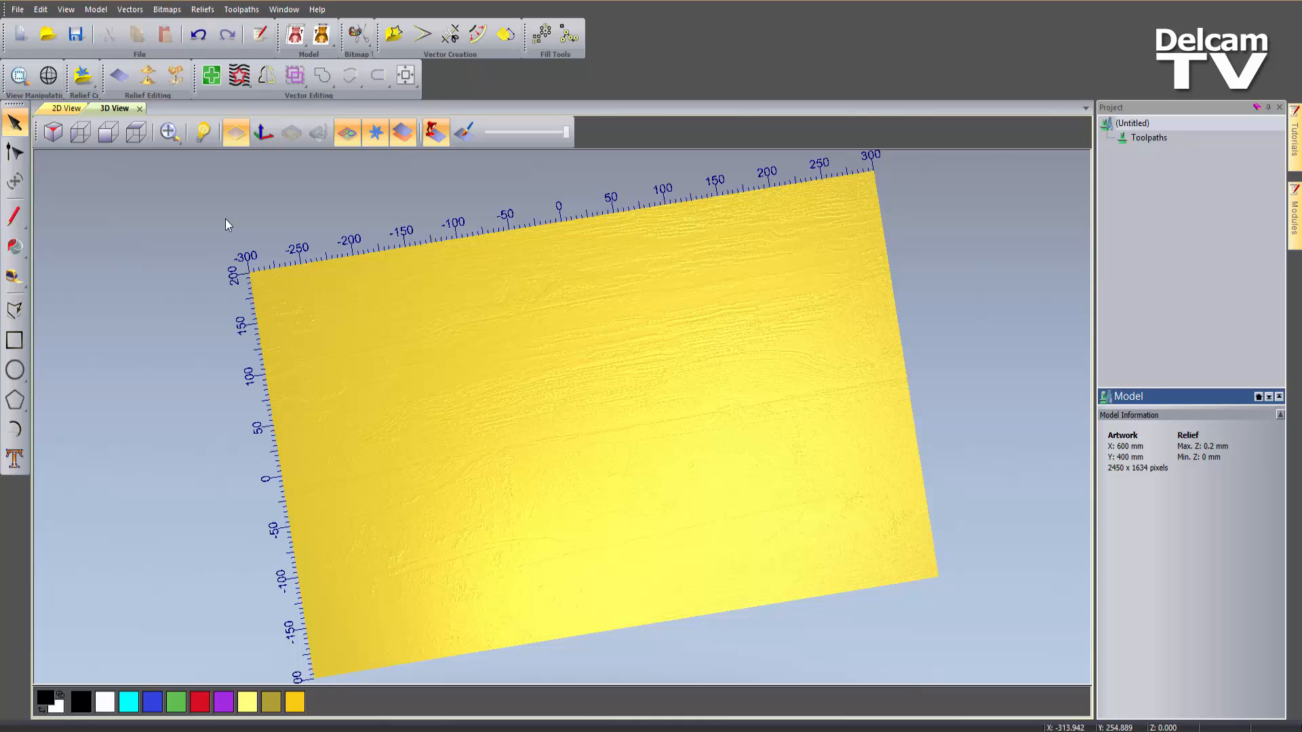
{"action": "left_click", "coordinate": [83, 76]}
{"action": "left_click", "coordinate": [82, 76]}
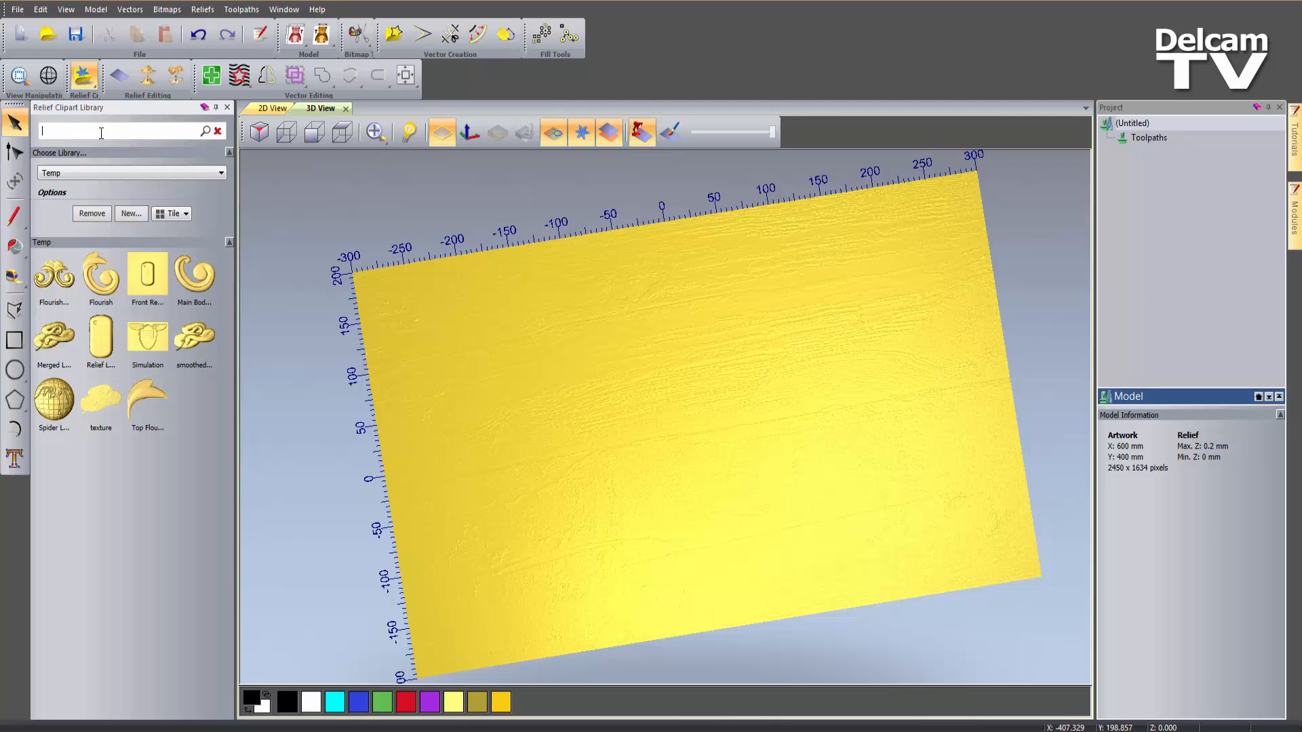
{"action": "type", "text": "sig"}
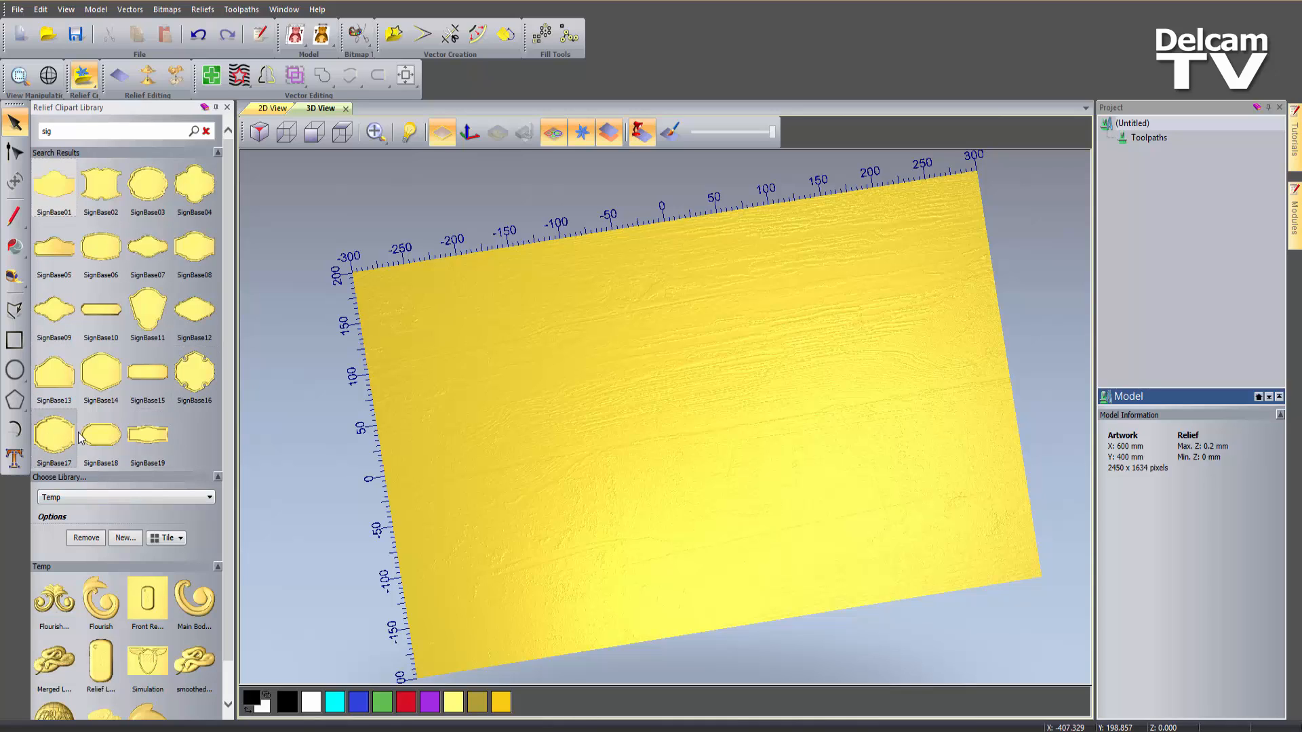
Choose the Bases clipart library, clear the search, and place the Crest06 shield near the centre of the wood panel
{"action": "left_click", "coordinate": [92, 498]}
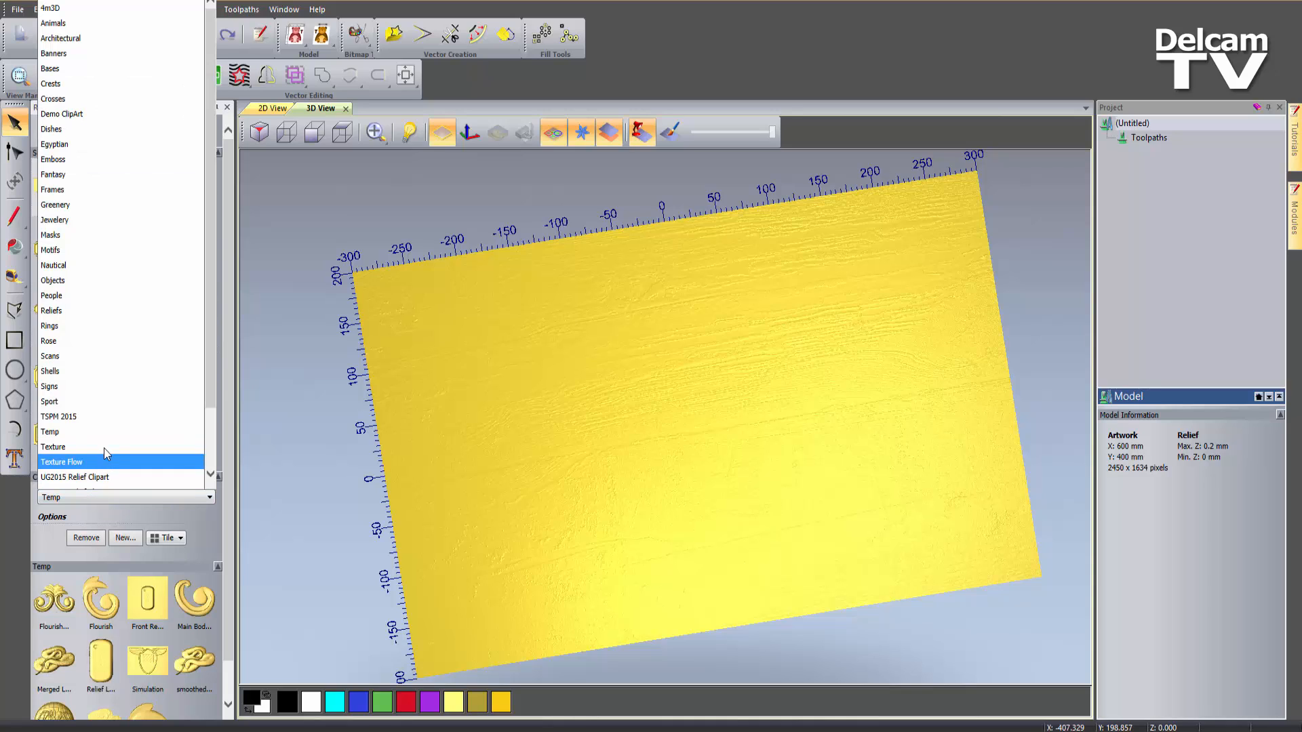
{"action": "left_click", "coordinate": [95, 69]}
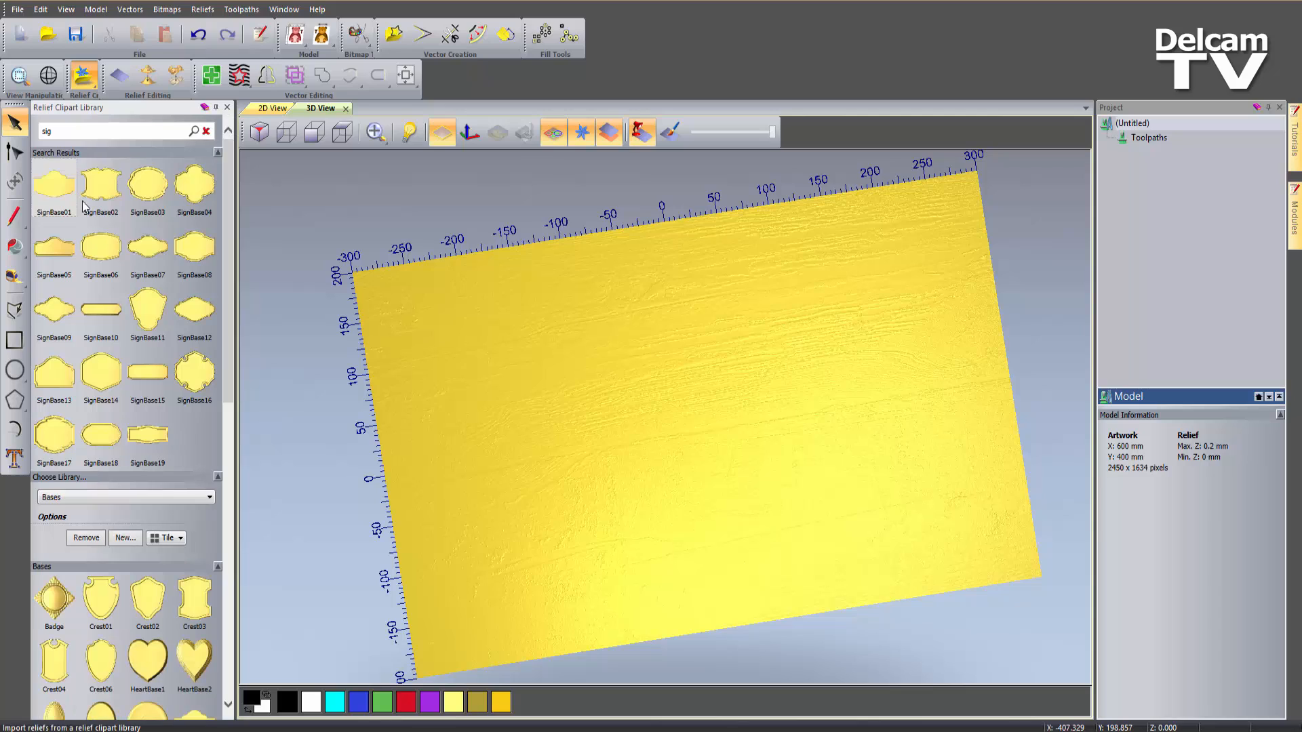
{"action": "left_click", "coordinate": [206, 131]}
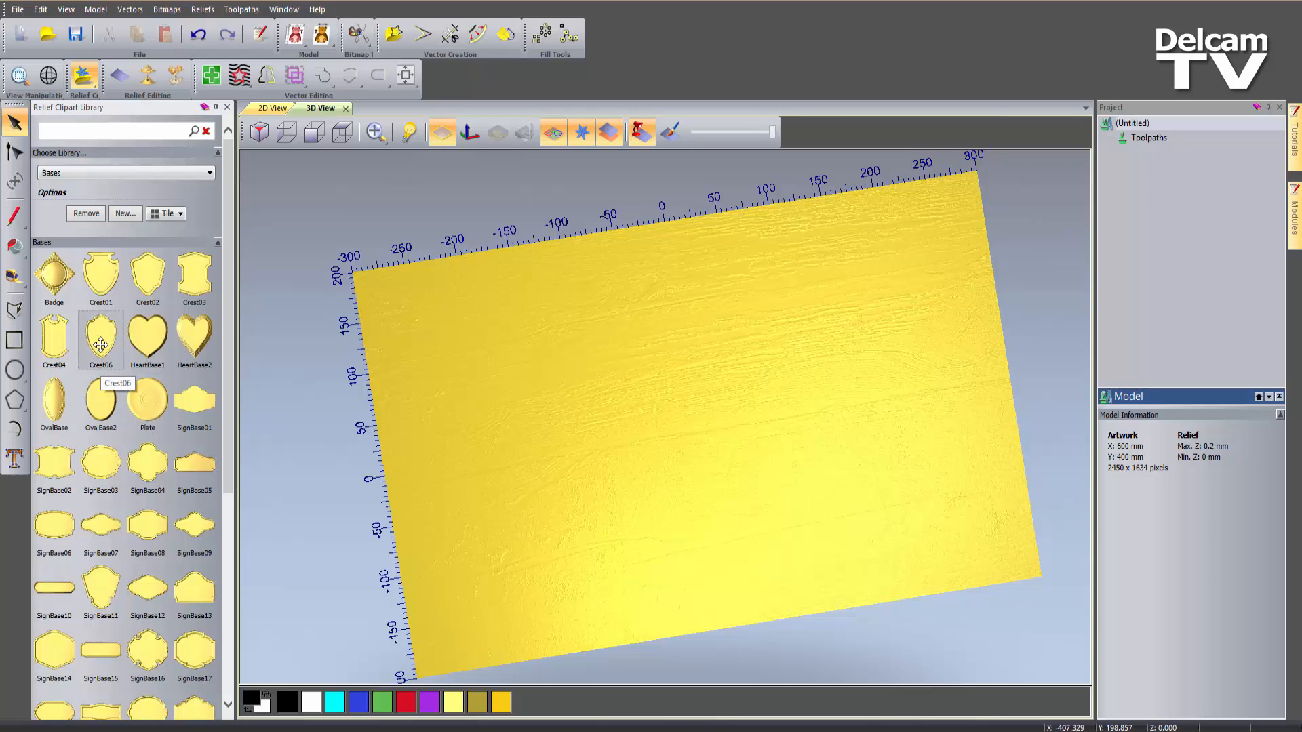
{"action": "left_click_drag", "start_coordinate": [99, 341], "coordinate": [610, 377]}
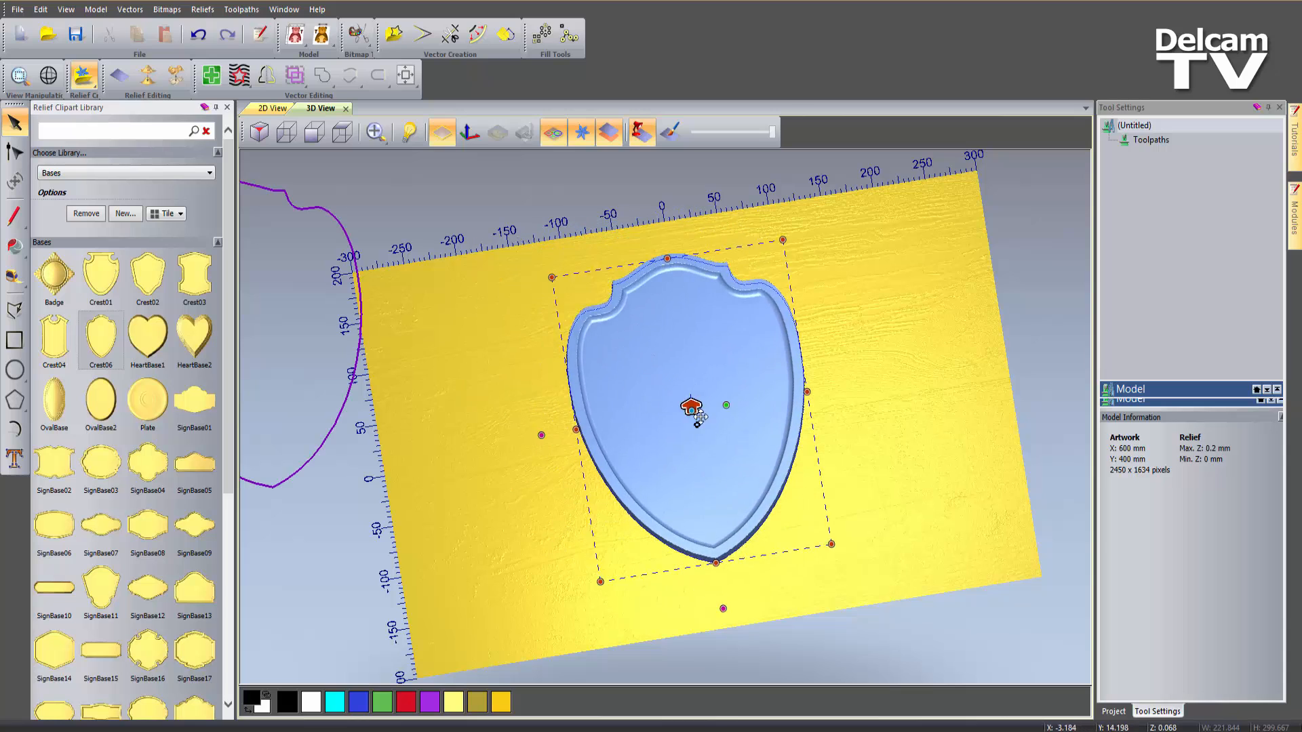
Scale the shield relief up proportionally from its upper-right corner to about 249 by 336 mm
{"action": "left_click", "coordinate": [216, 108]}
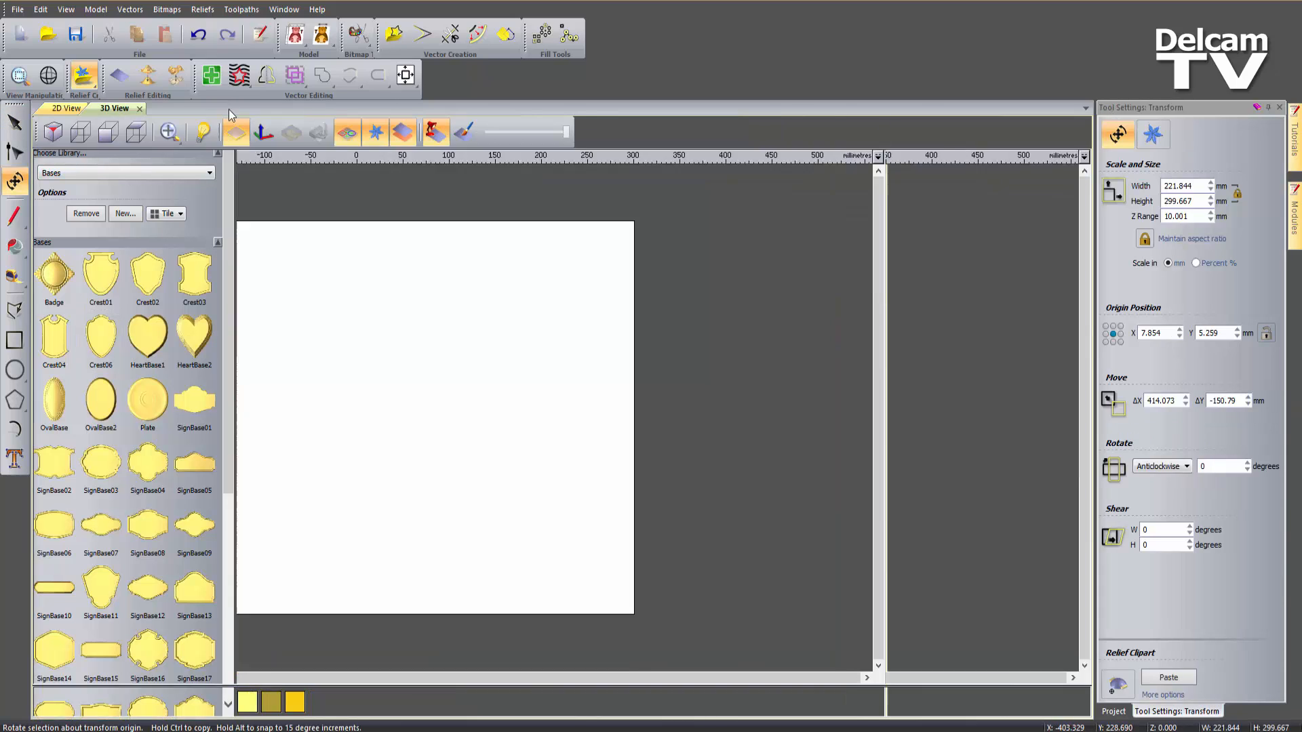
{"action": "left_click", "coordinate": [136, 131]}
{"action": "scroll", "coordinate": [567, 393], "scroll_direction": "up", "scroll_amount": 1}
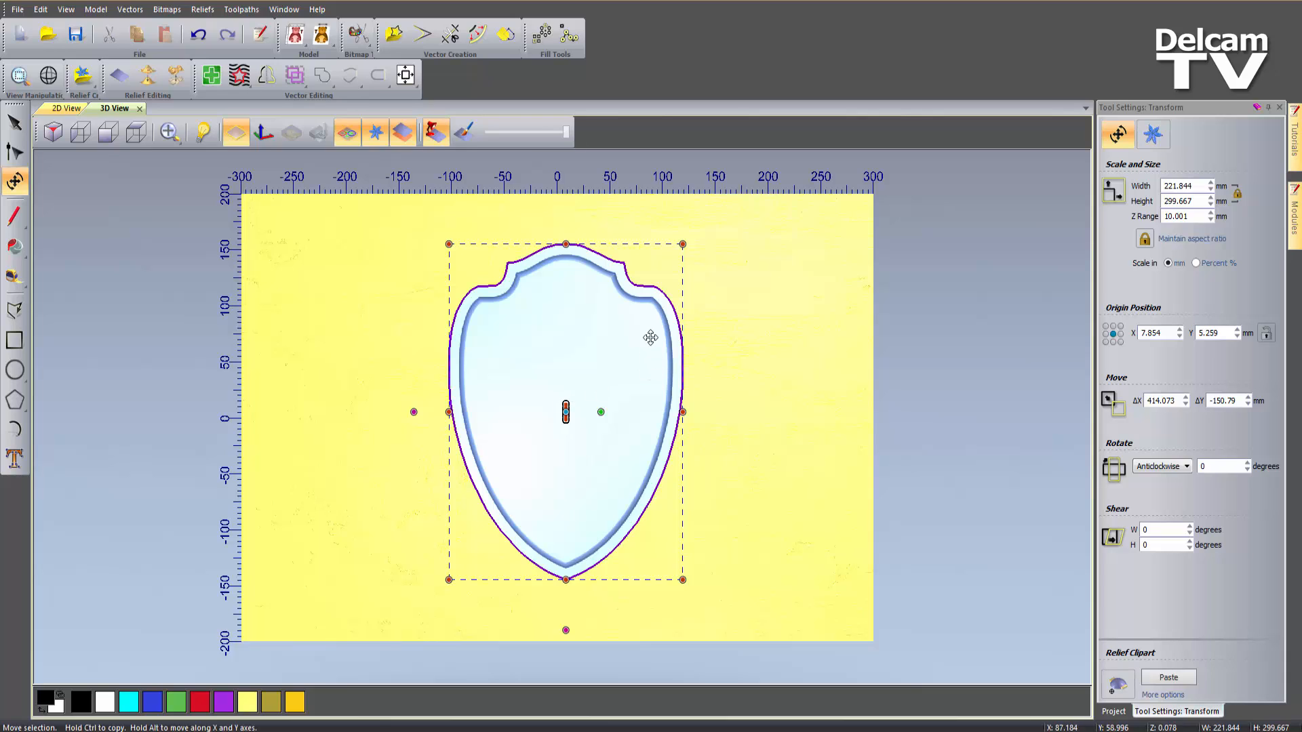
{"action": "left_click_drag", "start_coordinate": [683, 245], "coordinate": [709, 234]}
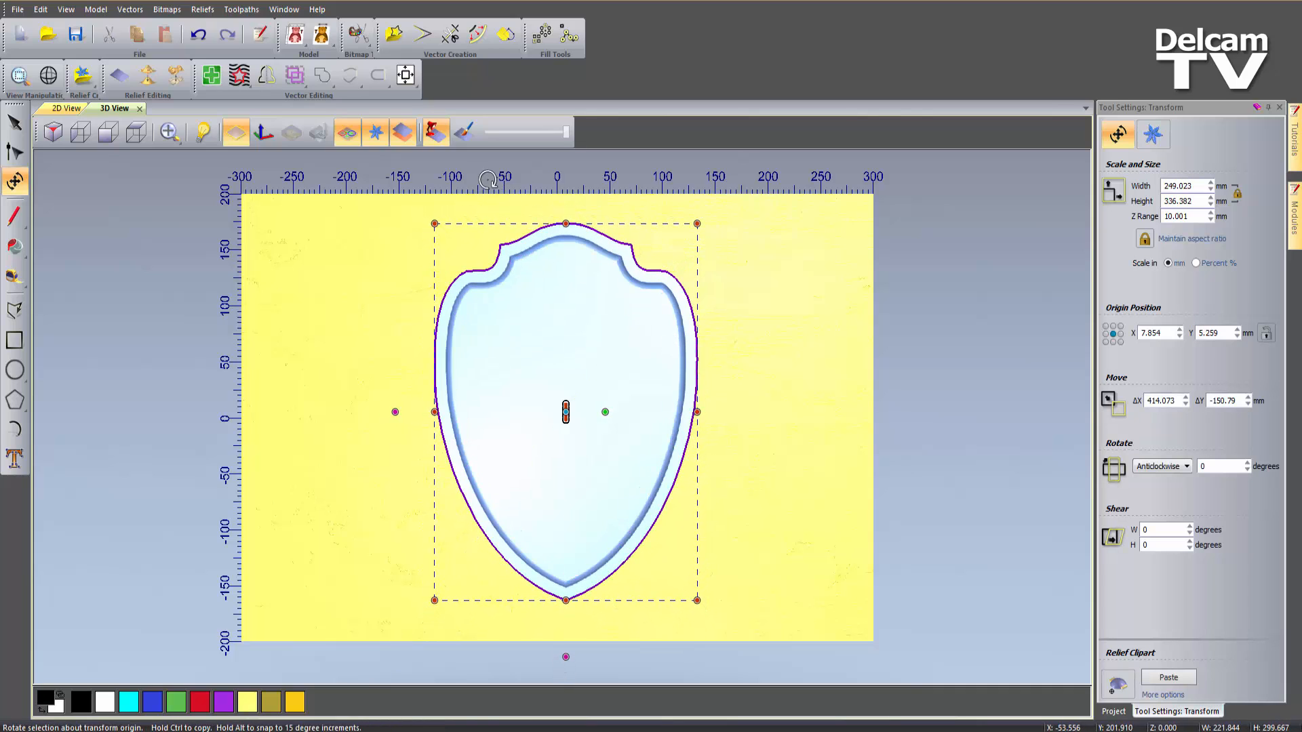
Centre the shield relief on the model and move it straight down about 23 mm
{"action": "left_click", "coordinate": [407, 75]}
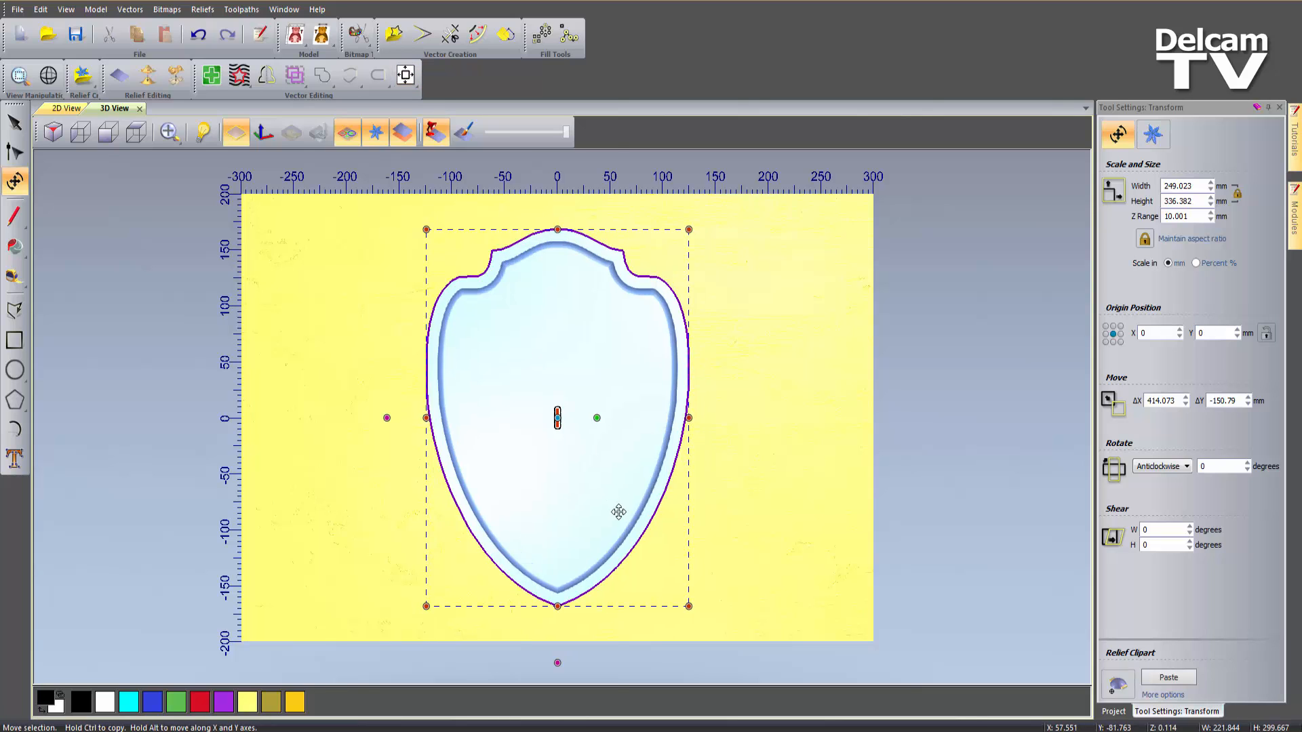
{"action": "left_click_drag", "start_coordinate": [617, 511], "coordinate": [618, 535]}
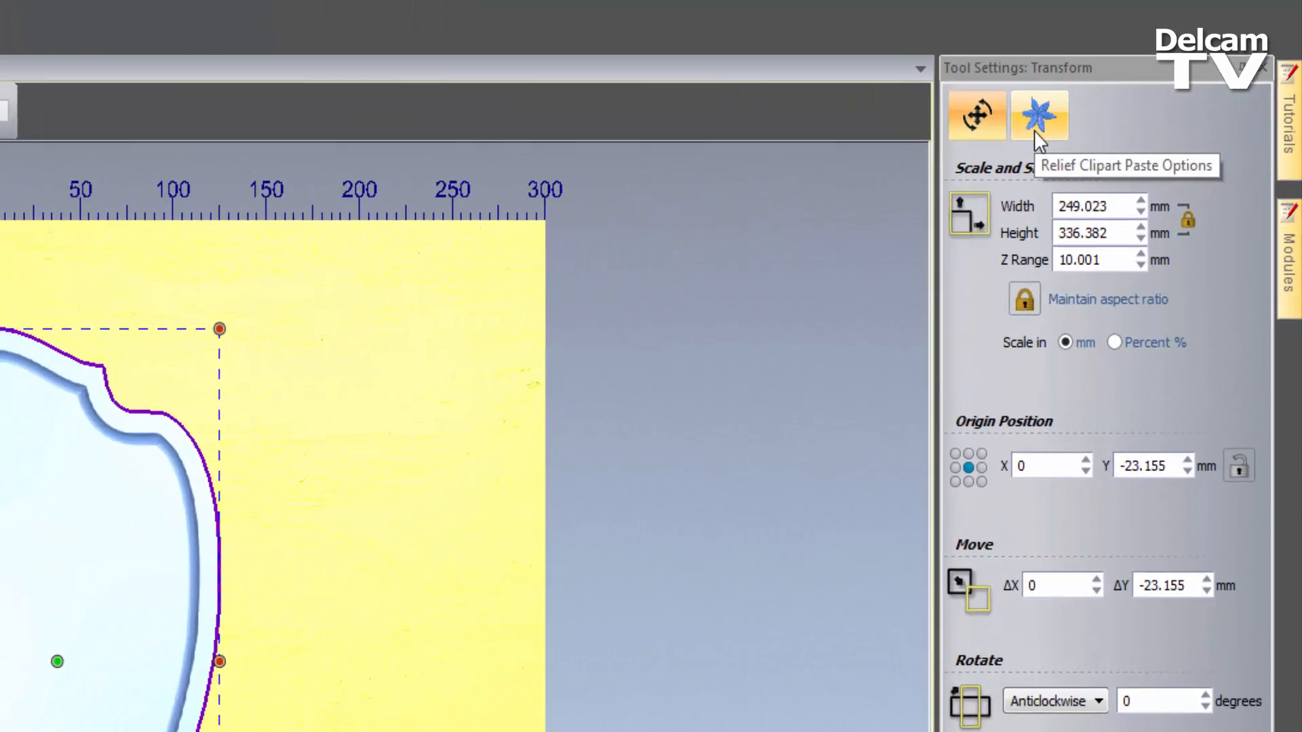
Set the shield's paste combine mode to Add and paste it onto the wood relief
{"action": "left_click", "coordinate": [971, 109]}
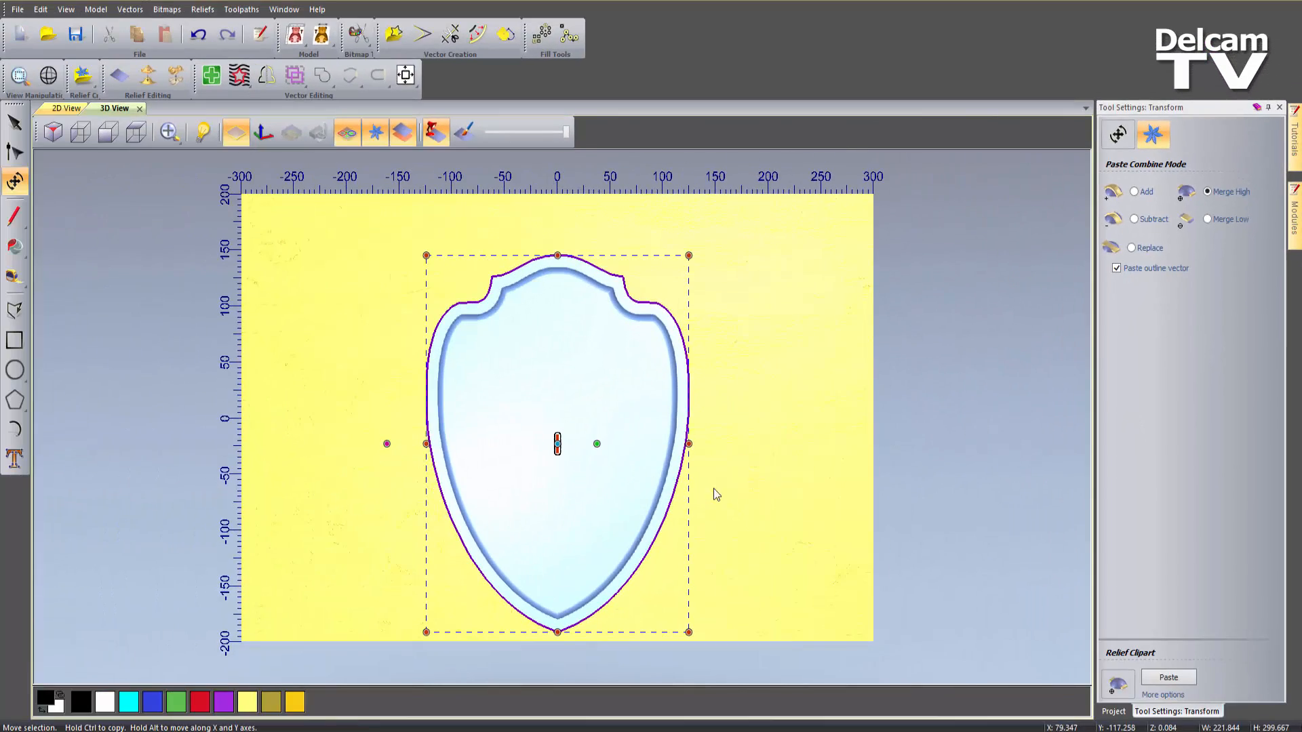
{"action": "left_click_drag", "start_coordinate": [714, 488], "coordinate": [724, 373]}
{"action": "scroll", "coordinate": [586, 468], "scroll_direction": "up", "scroll_amount": 4}
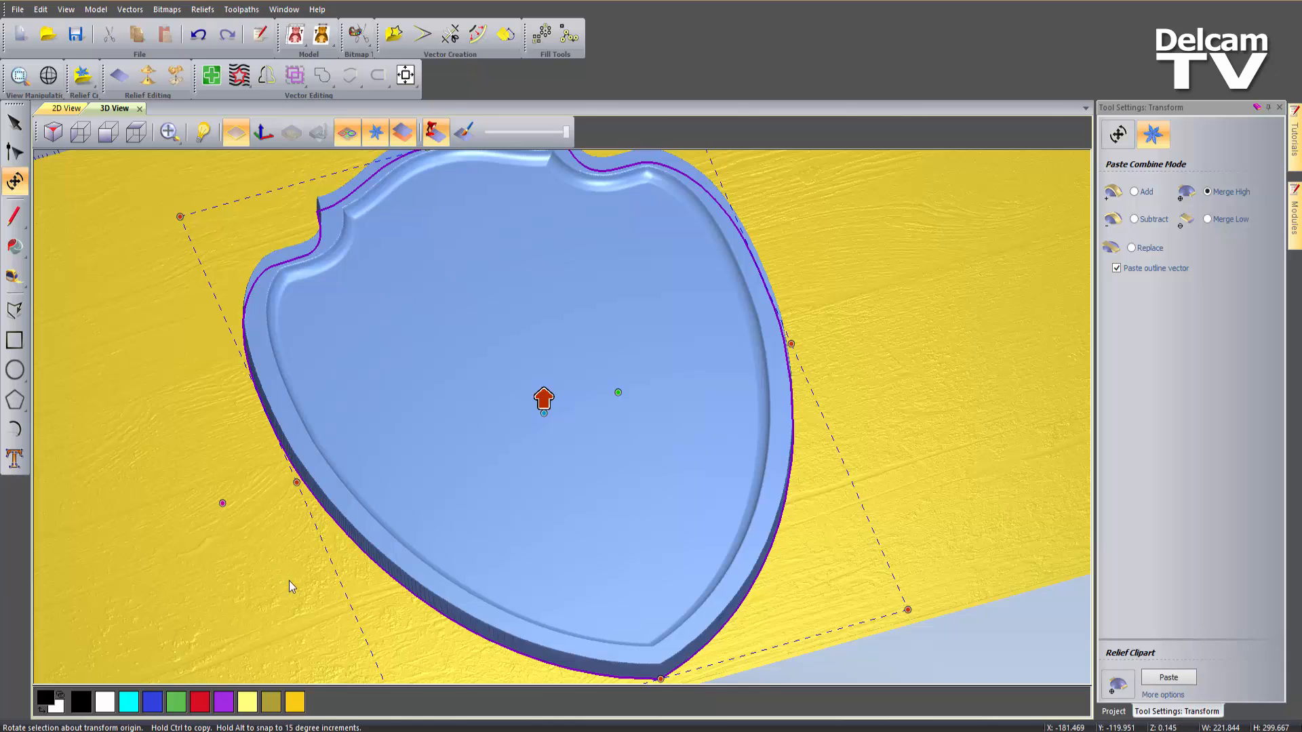
{"action": "left_click_drag", "start_coordinate": [289, 587], "coordinate": [291, 558]}
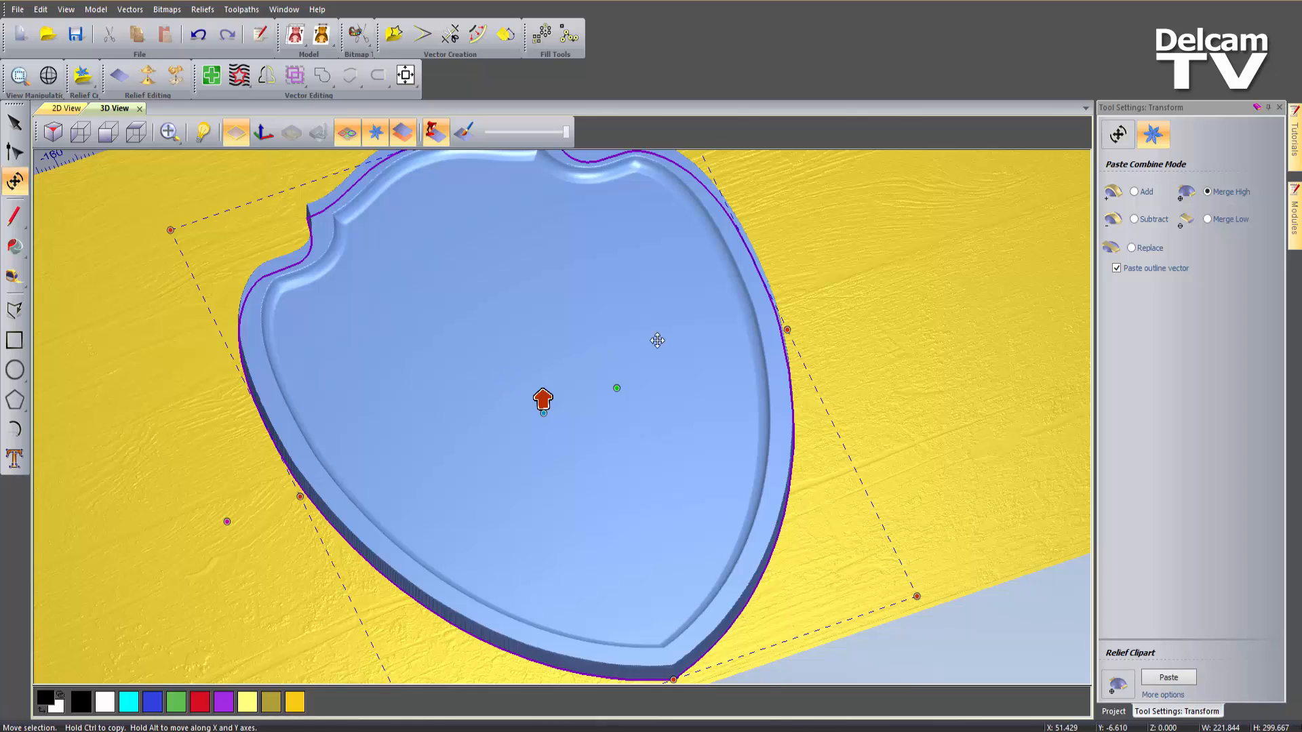
{"action": "left_click", "coordinate": [1134, 192]}
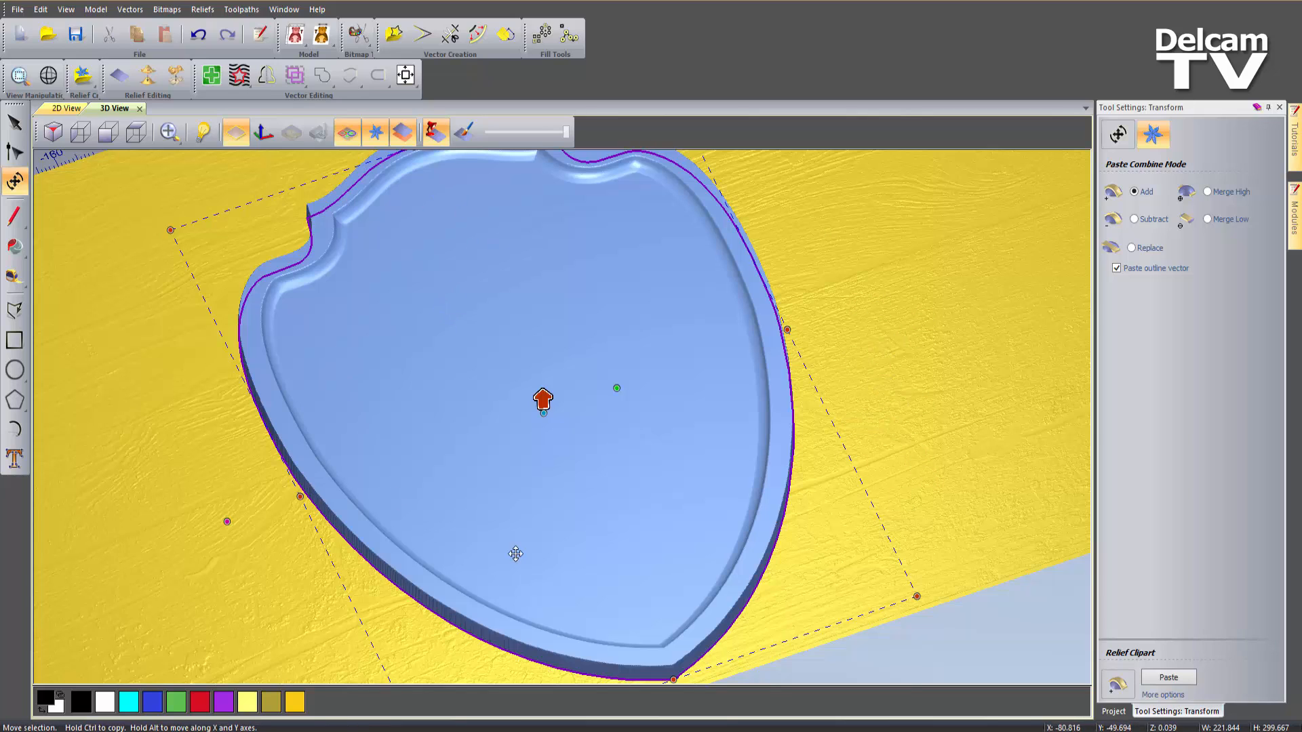
{"action": "left_click", "coordinate": [1169, 677]}
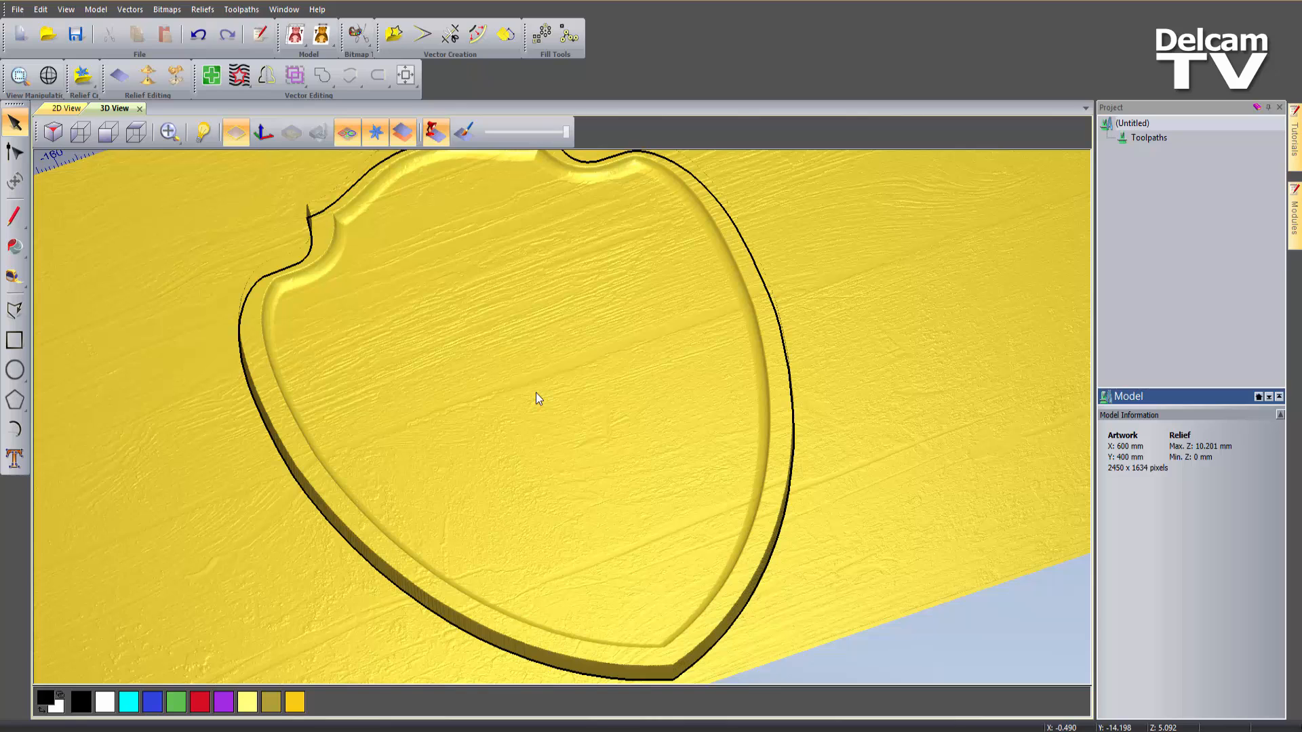
Examine the wood grain across the pasted shield's face and raised border
{"action": "scroll", "coordinate": [491, 380], "scroll_direction": "up", "scroll_amount": 5}
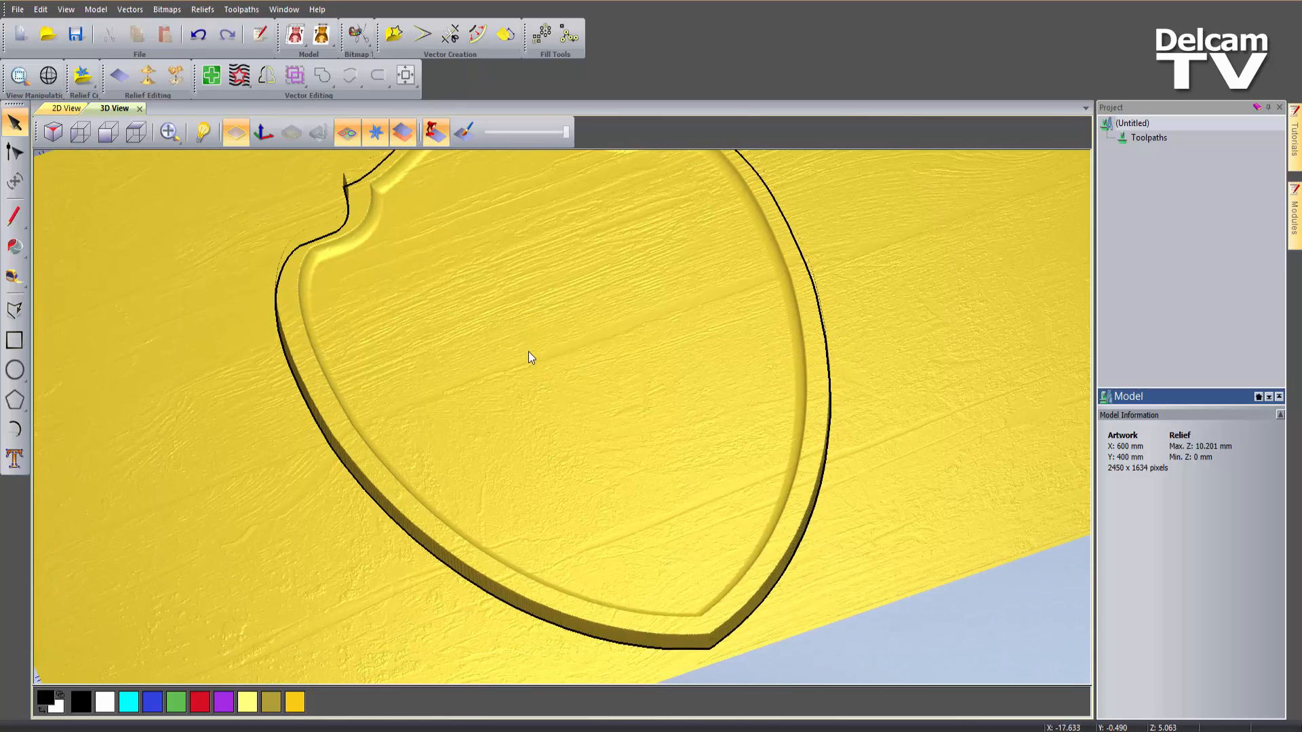
{"action": "scroll", "coordinate": [393, 495], "scroll_direction": "up", "scroll_amount": 2}
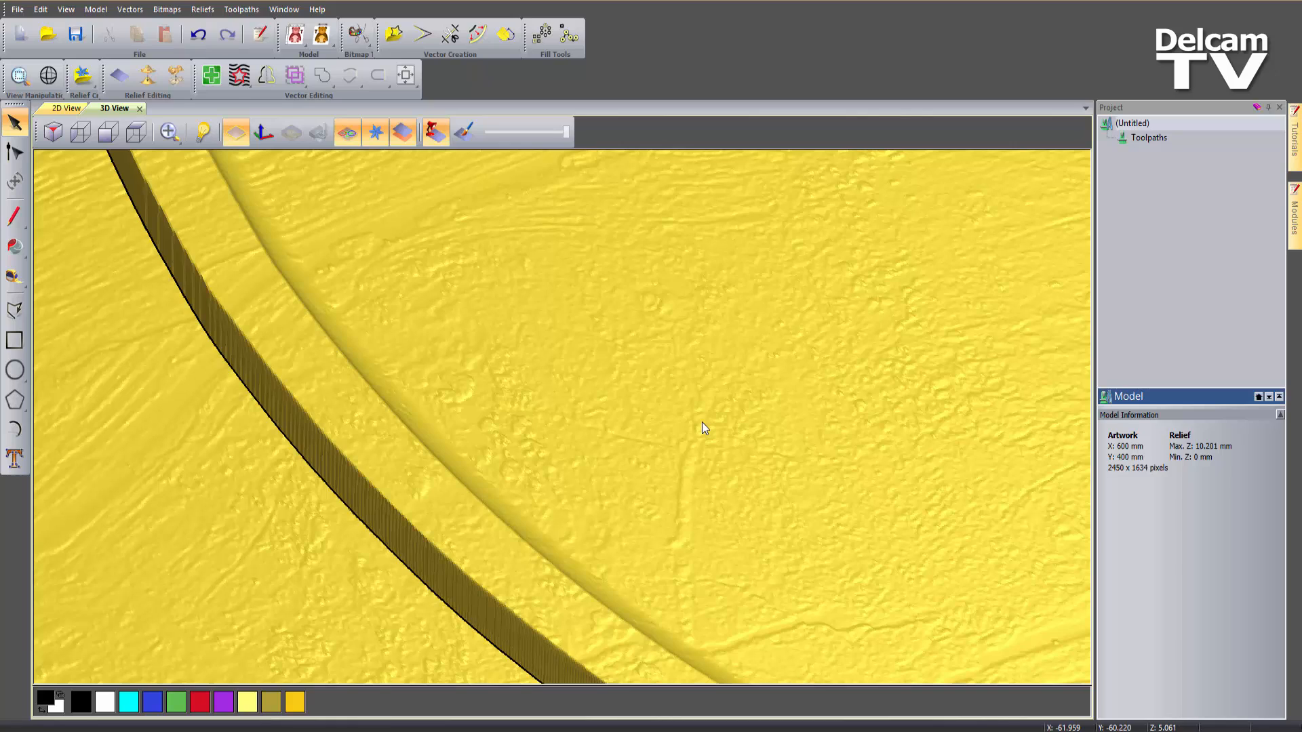
{"action": "scroll", "coordinate": [701, 422], "scroll_direction": "down", "scroll_amount": 10}
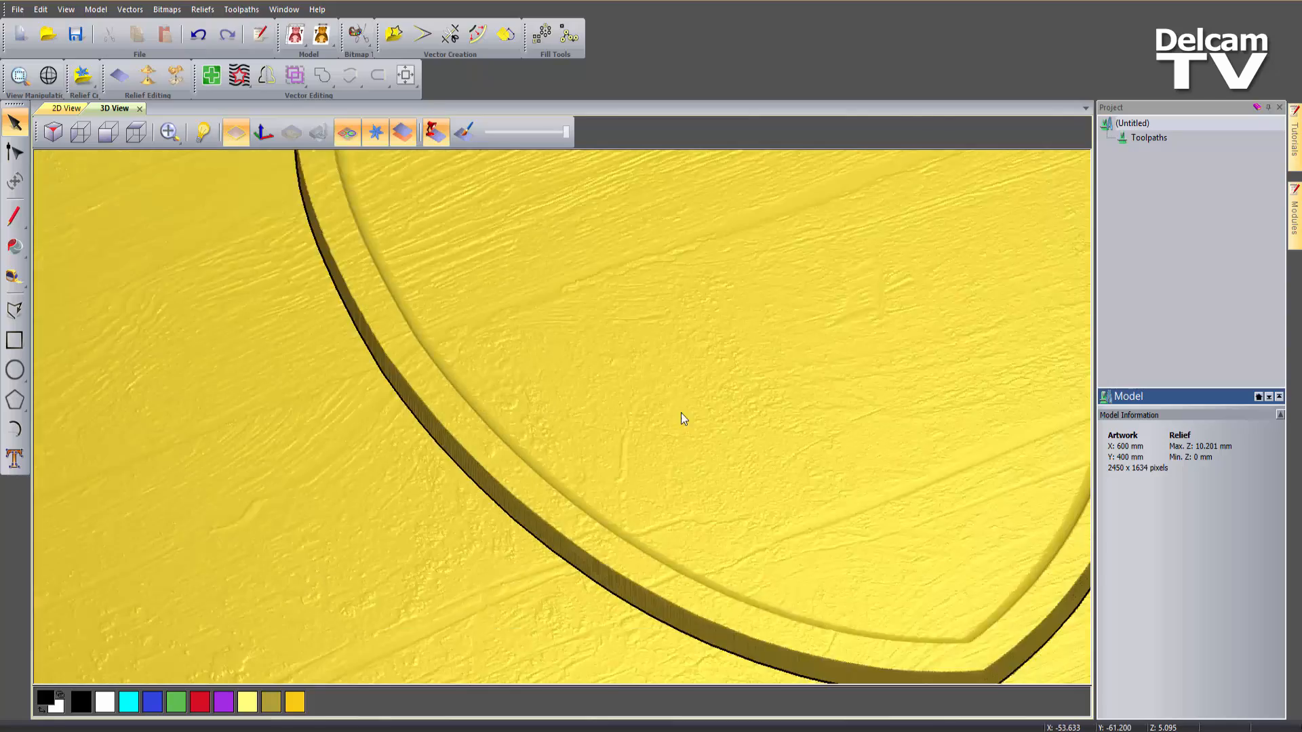
{"action": "scroll", "coordinate": [699, 413], "scroll_direction": "down", "scroll_amount": 2}
{"action": "scroll", "coordinate": [699, 475], "scroll_direction": "up", "scroll_amount": 6}
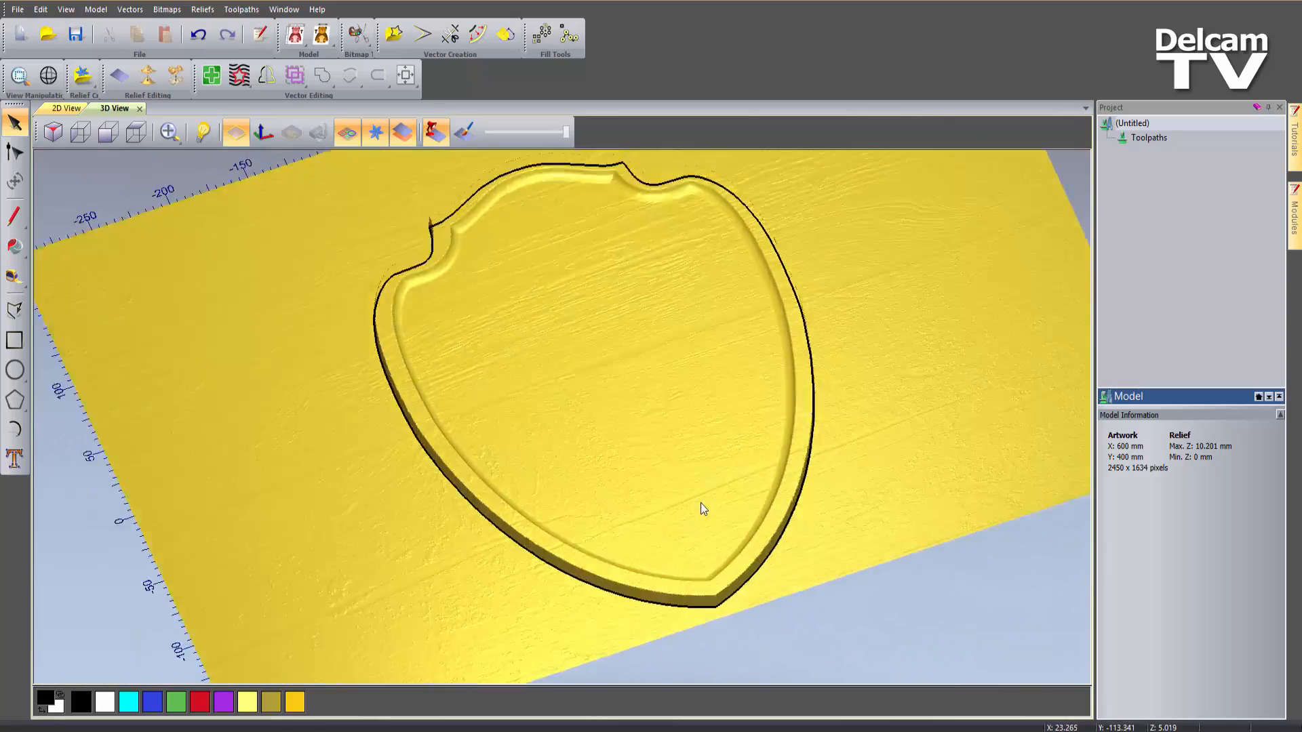
{"action": "scroll", "coordinate": [671, 522], "scroll_direction": "down", "scroll_amount": 1}
{"action": "scroll", "coordinate": [673, 409], "scroll_direction": "up", "scroll_amount": 3}
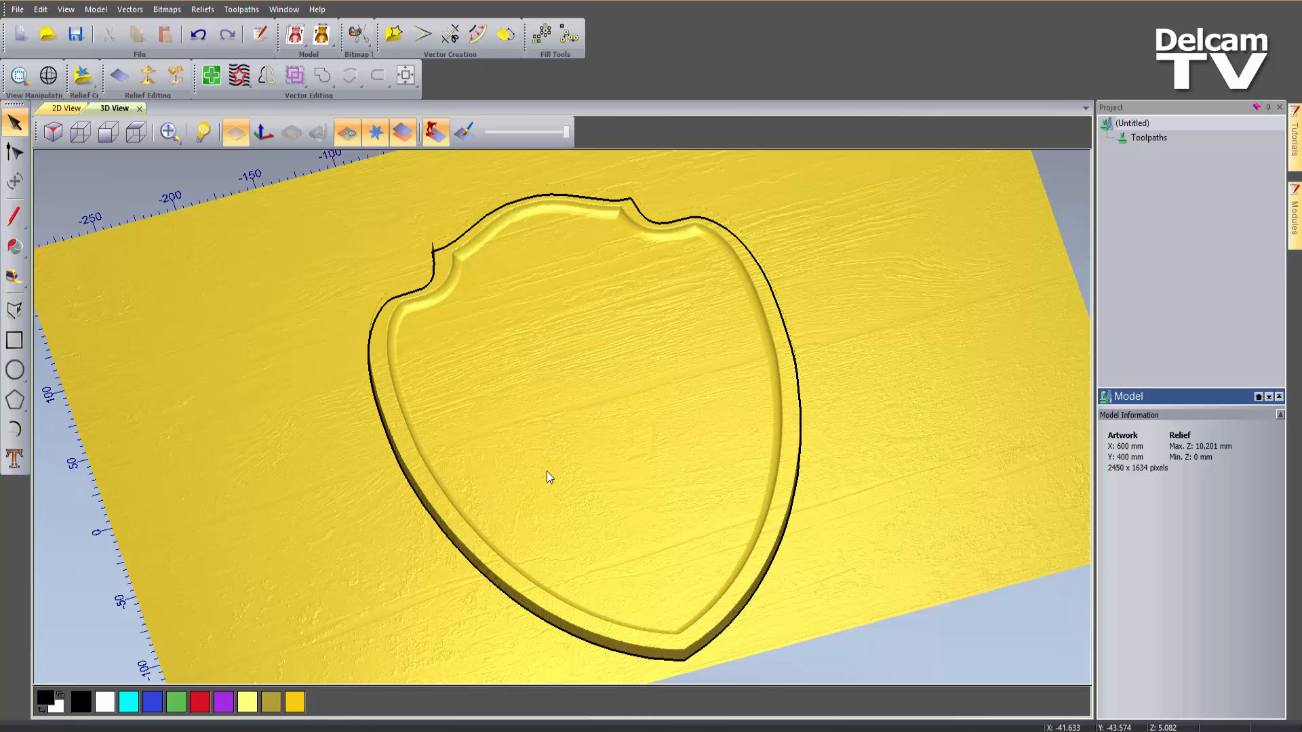
Search the Relief Clipart Library for "win" and place the Wing relief at the shield's upper-right shoulder
{"action": "left_click", "coordinate": [135, 131]}
{"action": "scroll", "coordinate": [529, 306], "scroll_direction": "up", "scroll_amount": 3}
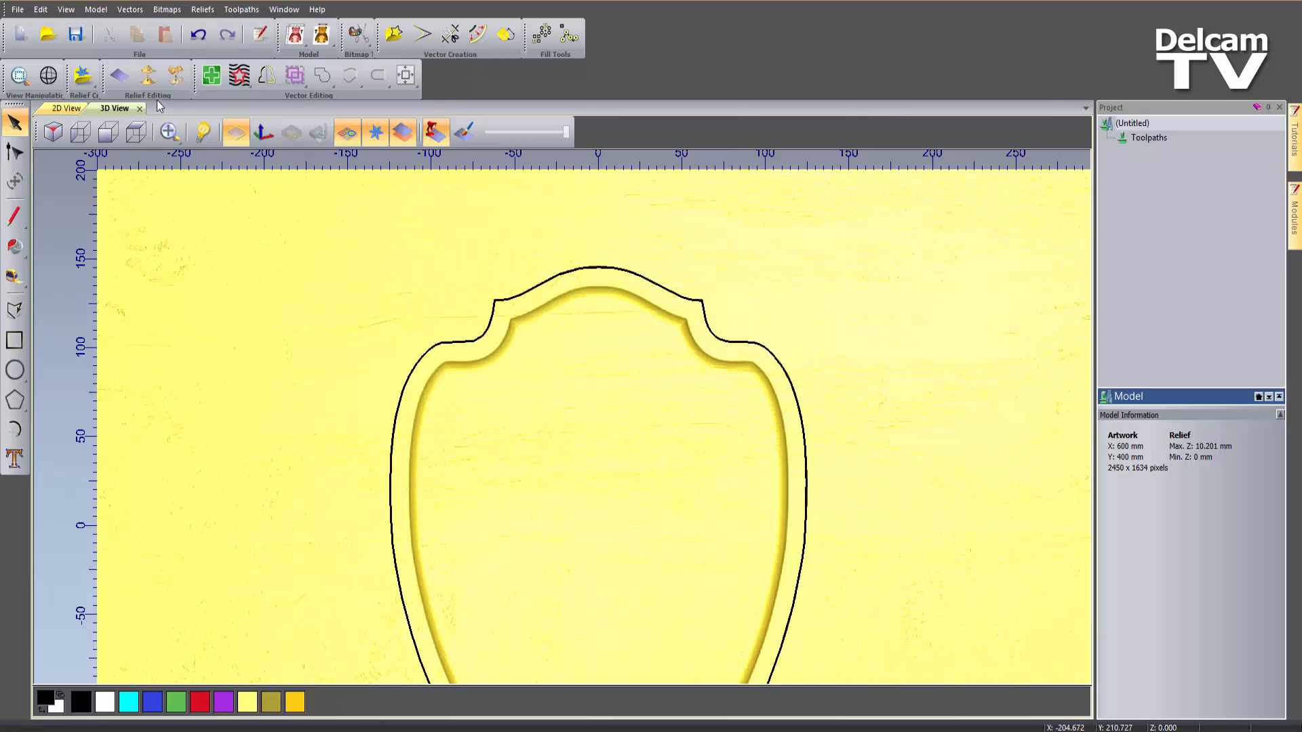
{"action": "left_click", "coordinate": [84, 79]}
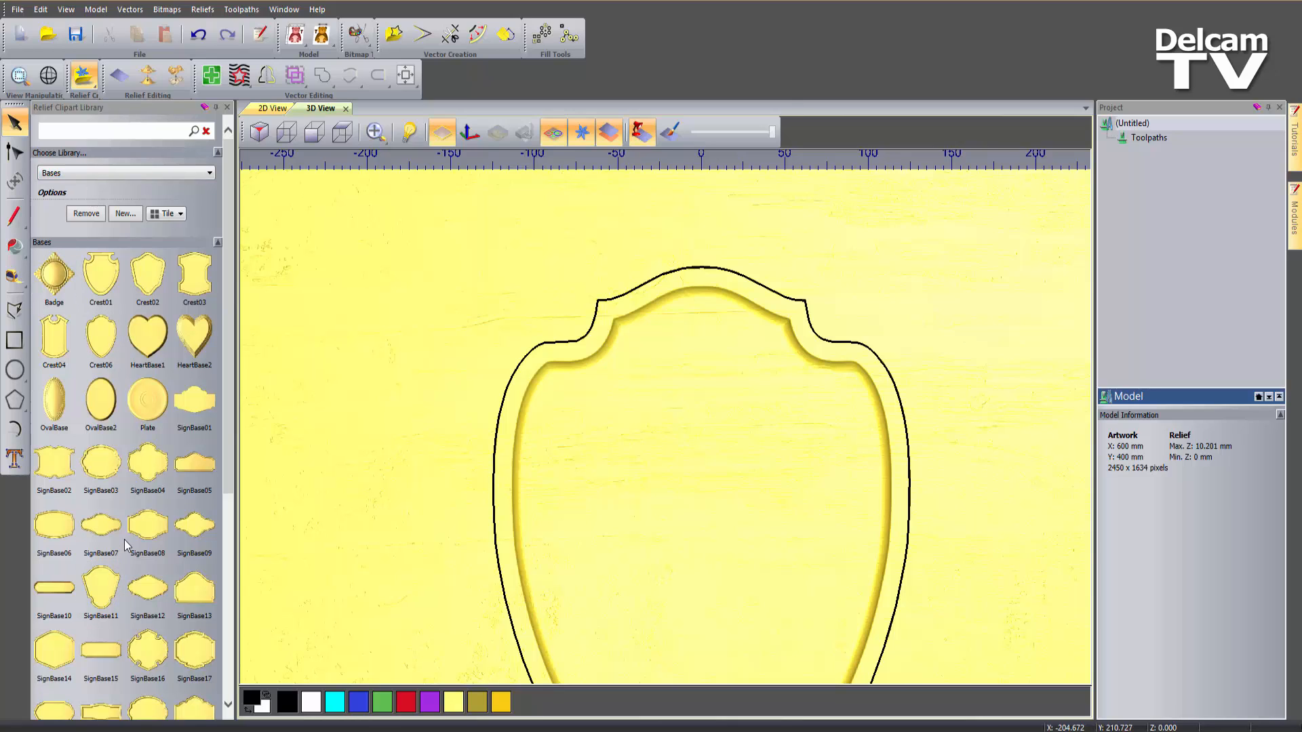
{"action": "left_click", "coordinate": [66, 131]}
{"action": "type", "text": "win"}
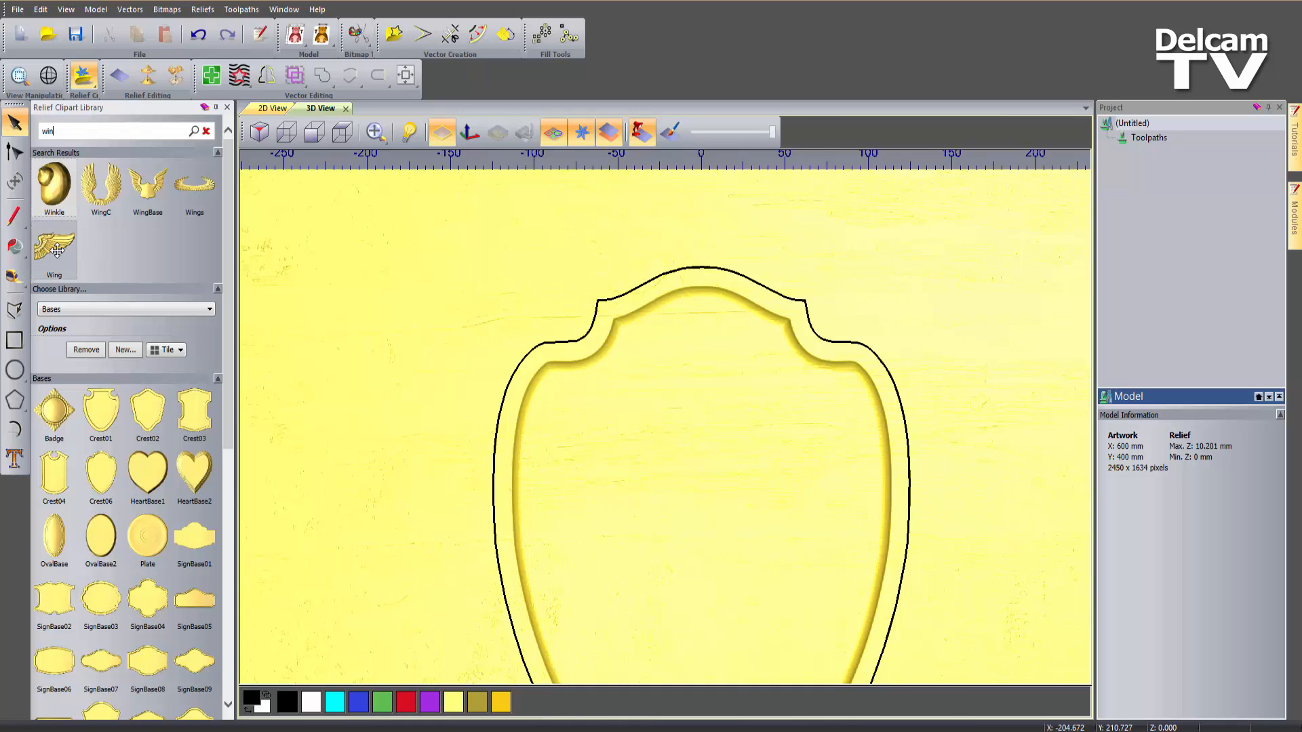
{"action": "left_click_drag", "start_coordinate": [56, 249], "coordinate": [782, 328]}
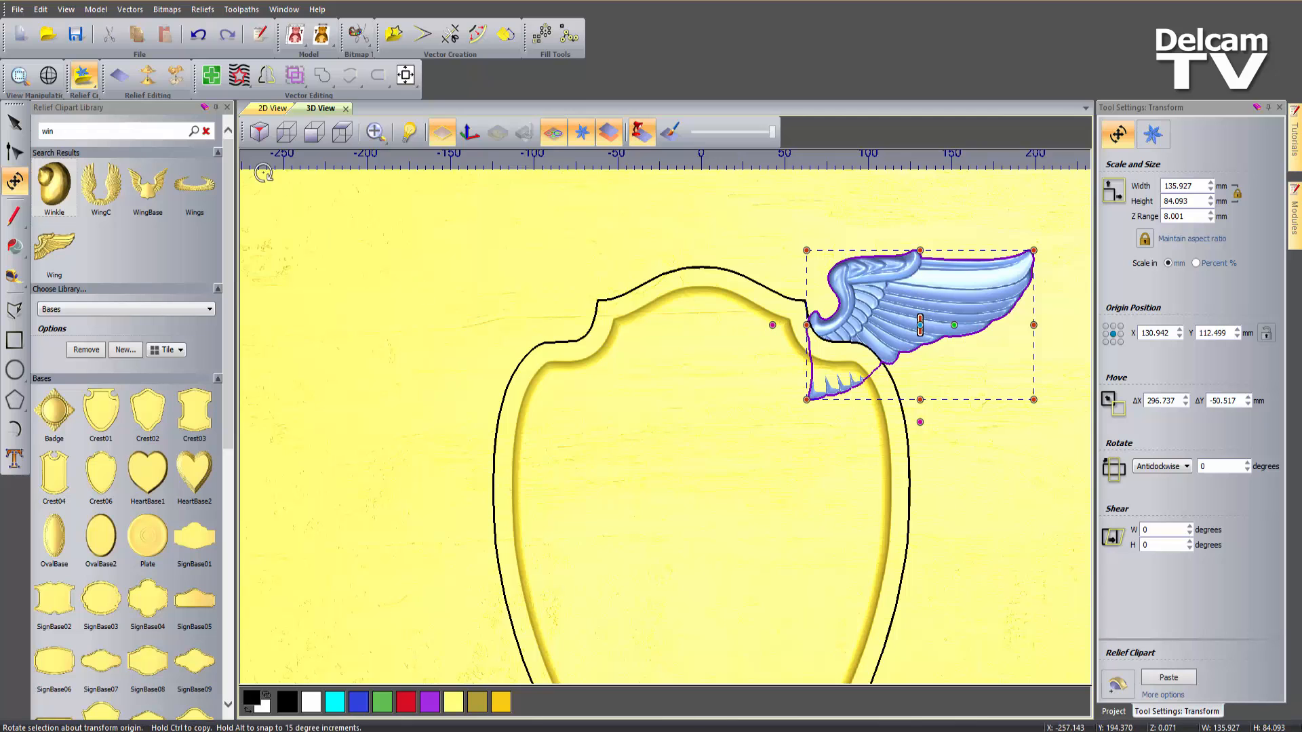
Scale the wing to about 180 by 111 mm and centre it at about X 126, Y 109 mm
{"action": "left_click", "coordinate": [228, 108]}
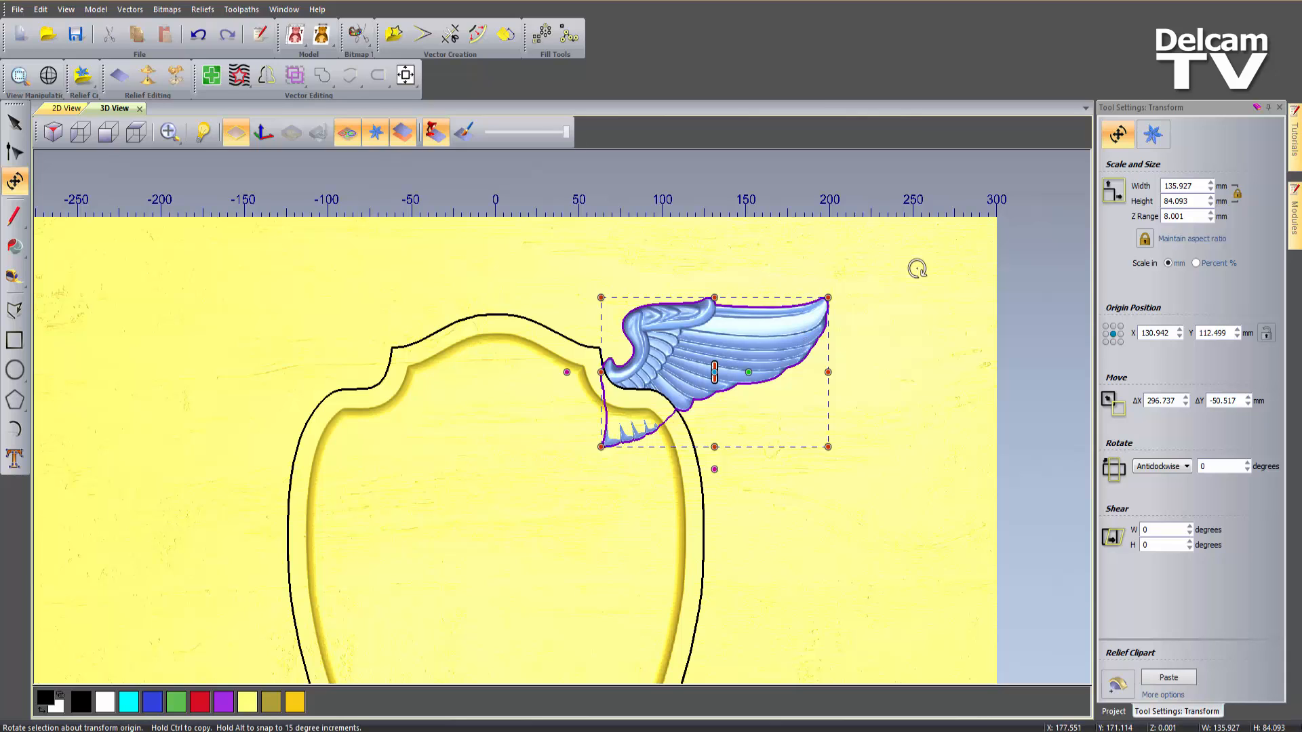
{"action": "left_click_drag", "start_coordinate": [828, 298], "coordinate": [868, 274]}
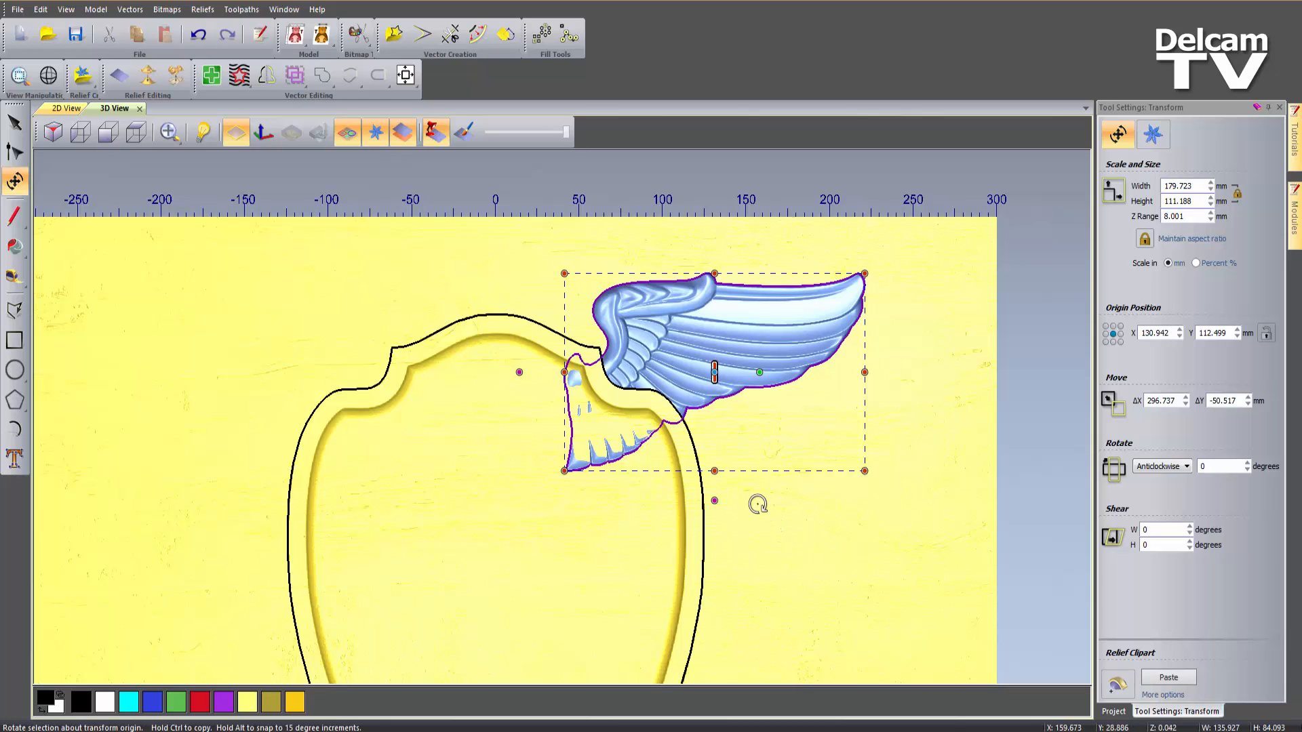
{"action": "left_click_drag", "start_coordinate": [663, 374], "coordinate": [655, 380]}
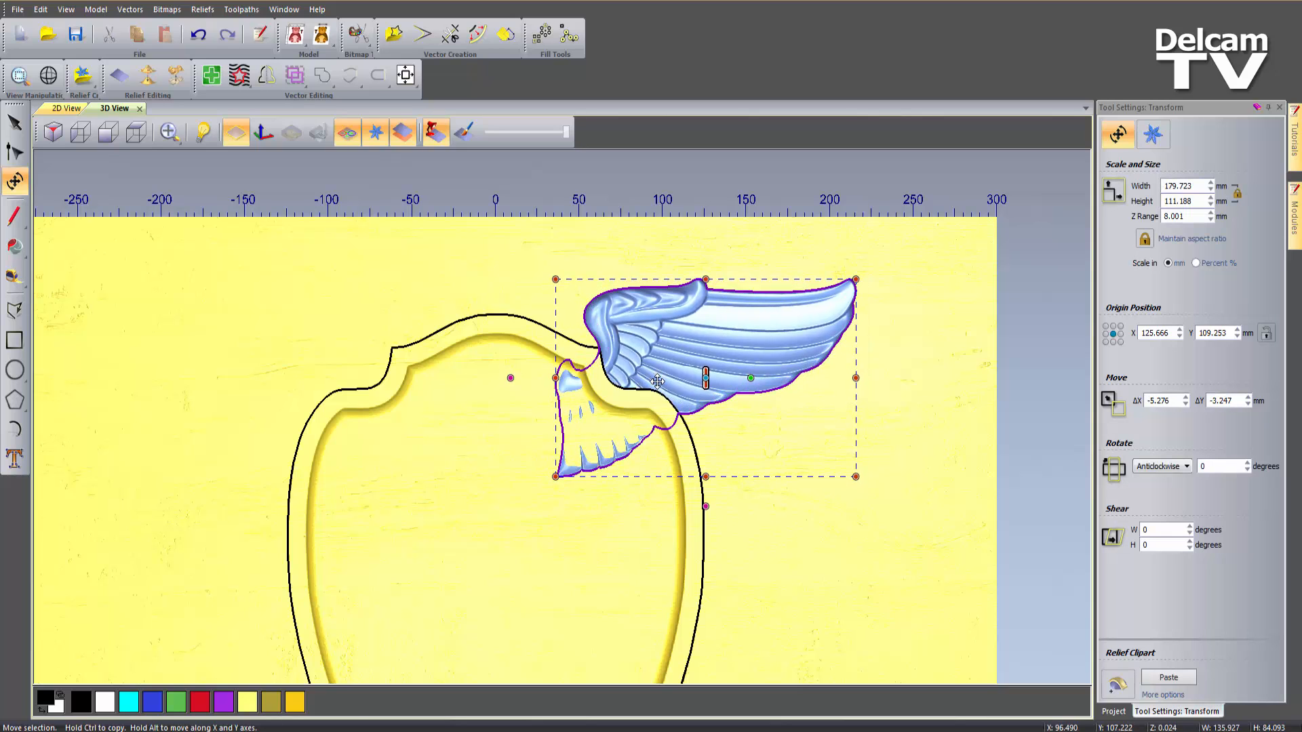
Lower the wing's Z range to about 4.8 mm so it stays beneath the shield's surface
{"action": "scroll", "coordinate": [497, 404], "scroll_direction": "up", "scroll_amount": 1}
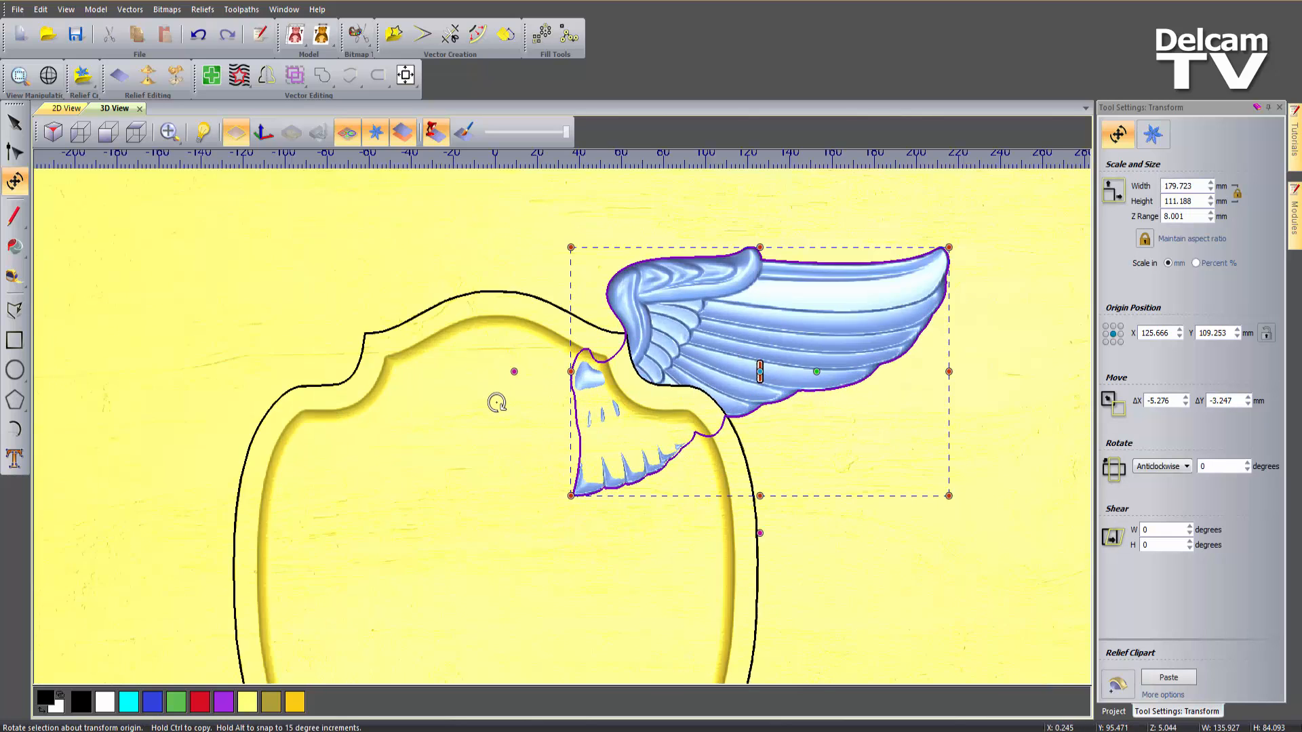
{"action": "scroll", "coordinate": [497, 404], "scroll_direction": "up", "scroll_amount": 1}
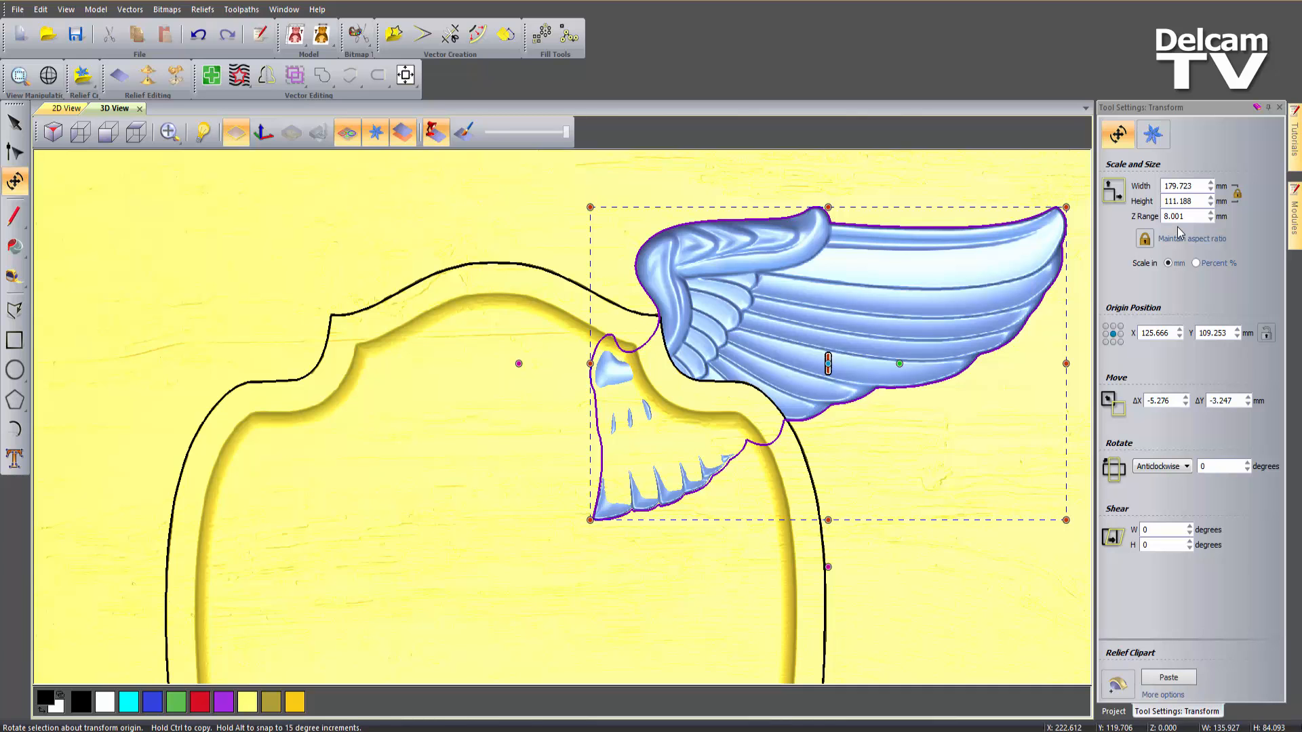
{"action": "middle_click_drag", "start_coordinate": [860, 533], "coordinate": [934, 405]}
{"action": "middle_click_drag", "start_coordinate": [533, 566], "coordinate": [439, 520]}
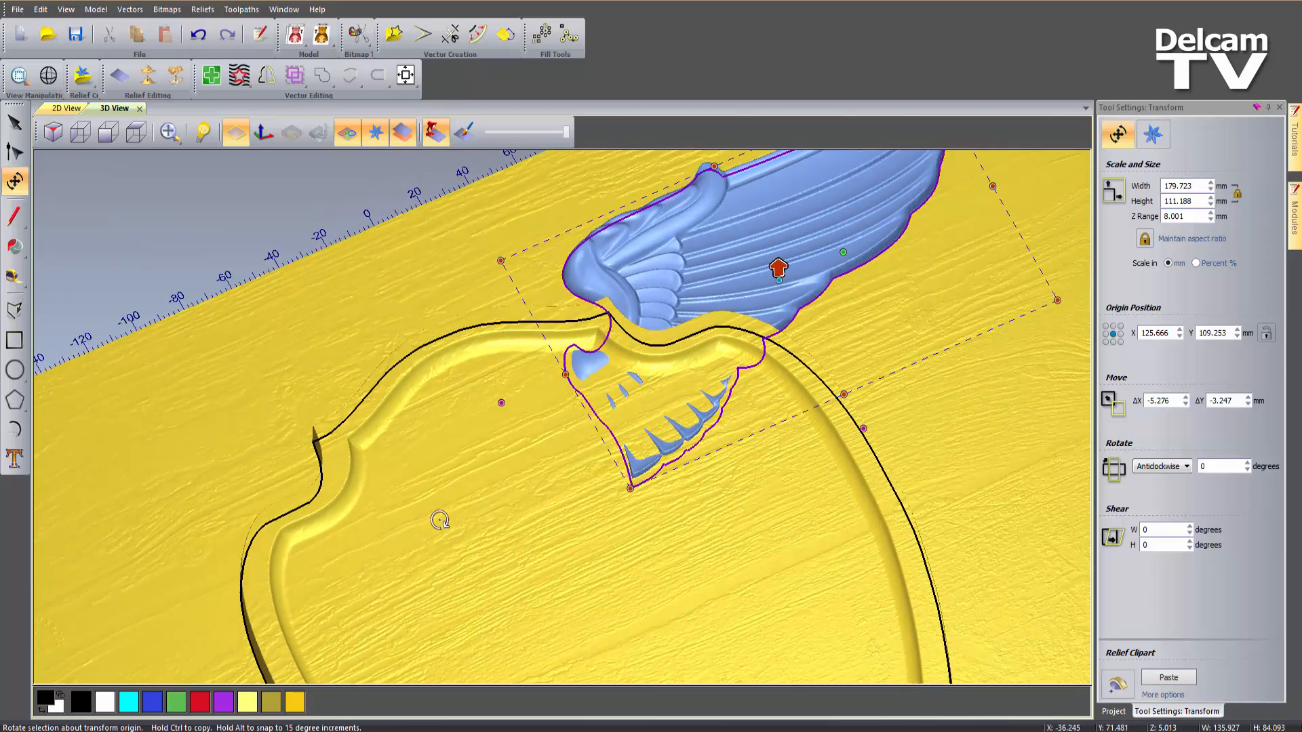
{"action": "scroll", "coordinate": [559, 402], "scroll_direction": "down", "scroll_amount": 2}
{"action": "scroll", "coordinate": [634, 327], "scroll_direction": "up", "scroll_amount": 3}
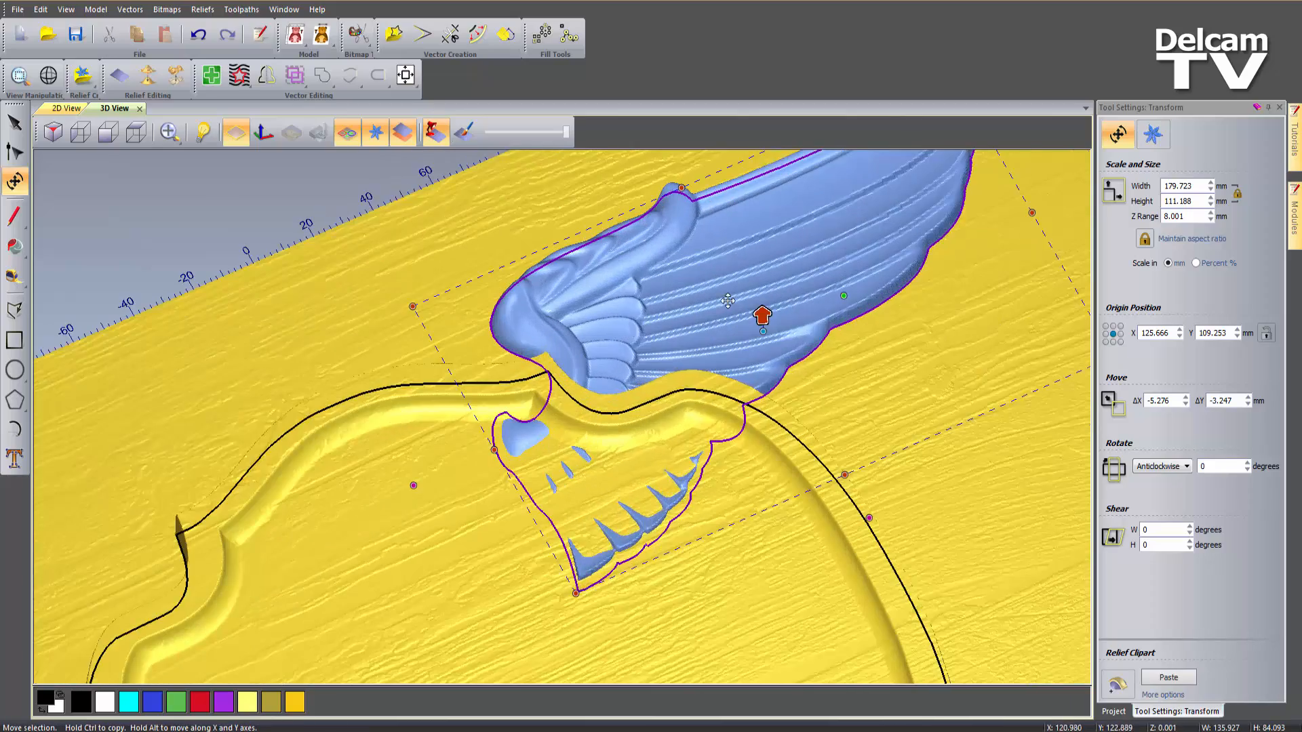
{"action": "scroll", "coordinate": [727, 300], "scroll_direction": "up", "scroll_amount": 1}
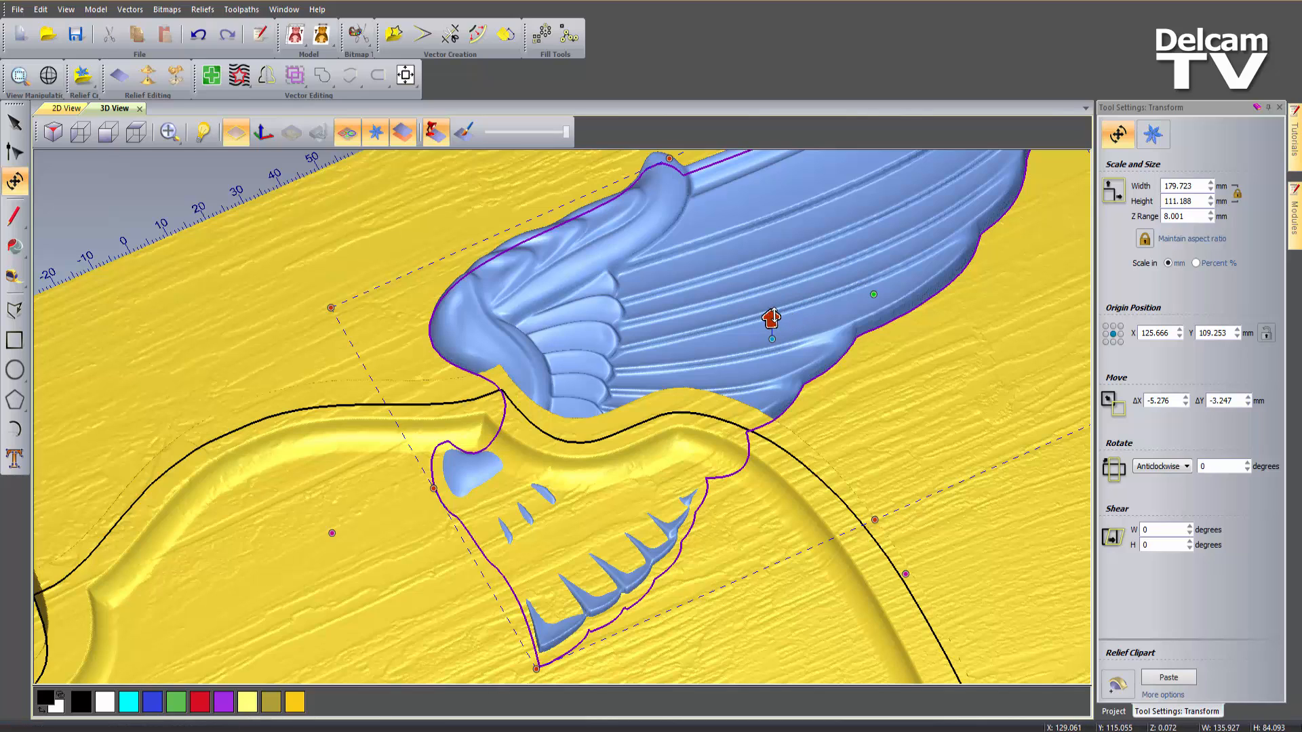
{"action": "left_click_drag", "start_coordinate": [771, 319], "coordinate": [771, 325]}
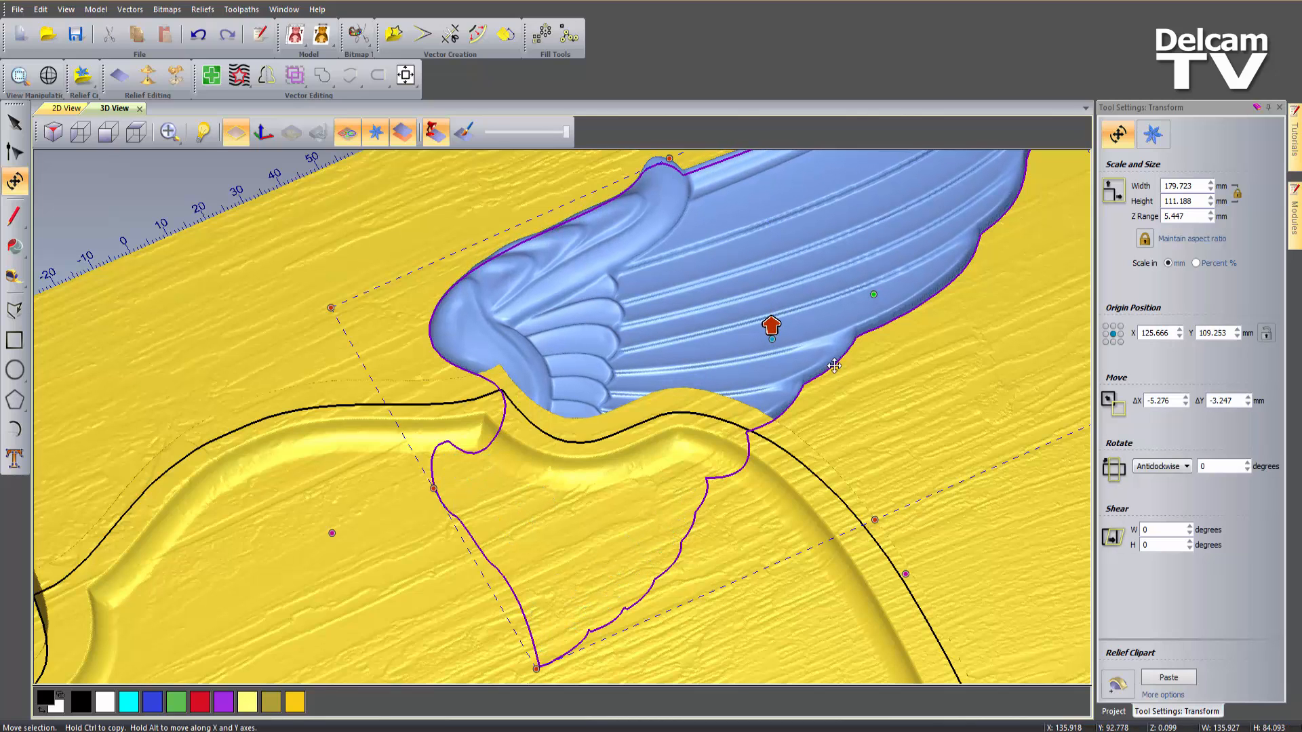
{"action": "mouse_move", "coordinate": [771, 324]}
{"action": "left_mouse_down"}
{"action": "mouse_move", "coordinate": [772, 295]}
{"action": "mouse_move", "coordinate": [771, 328]}
{"action": "left_mouse_up"}
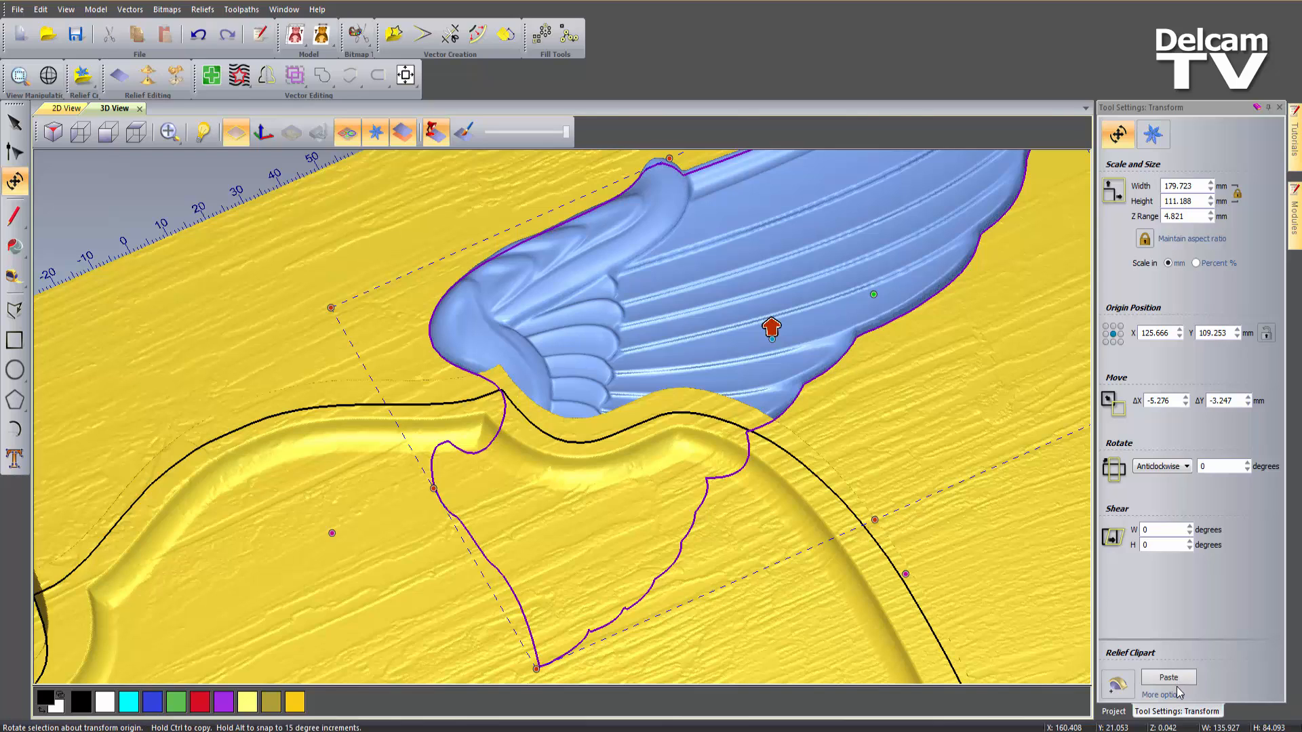
Change the wing's combine mode to Merge High and paste it onto the model
{"action": "left_click", "coordinate": [1115, 686]}
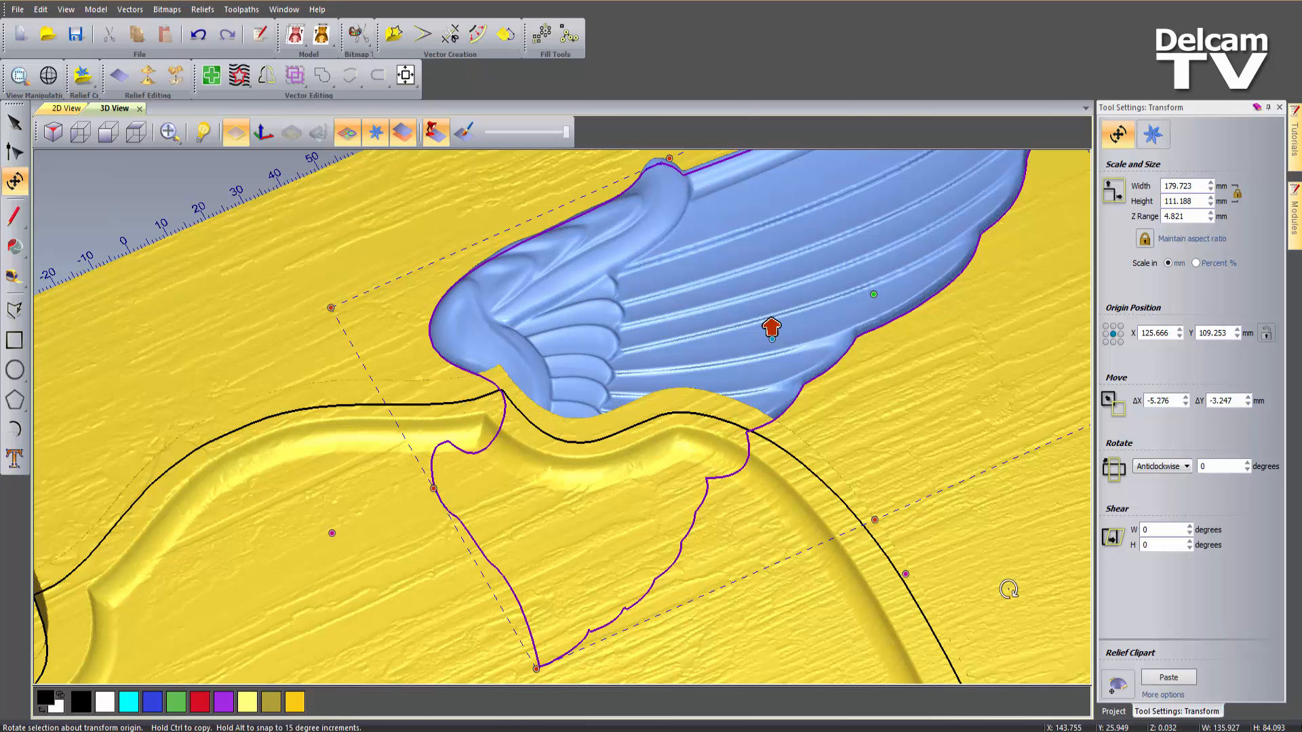
{"action": "left_click", "coordinate": [1163, 672]}
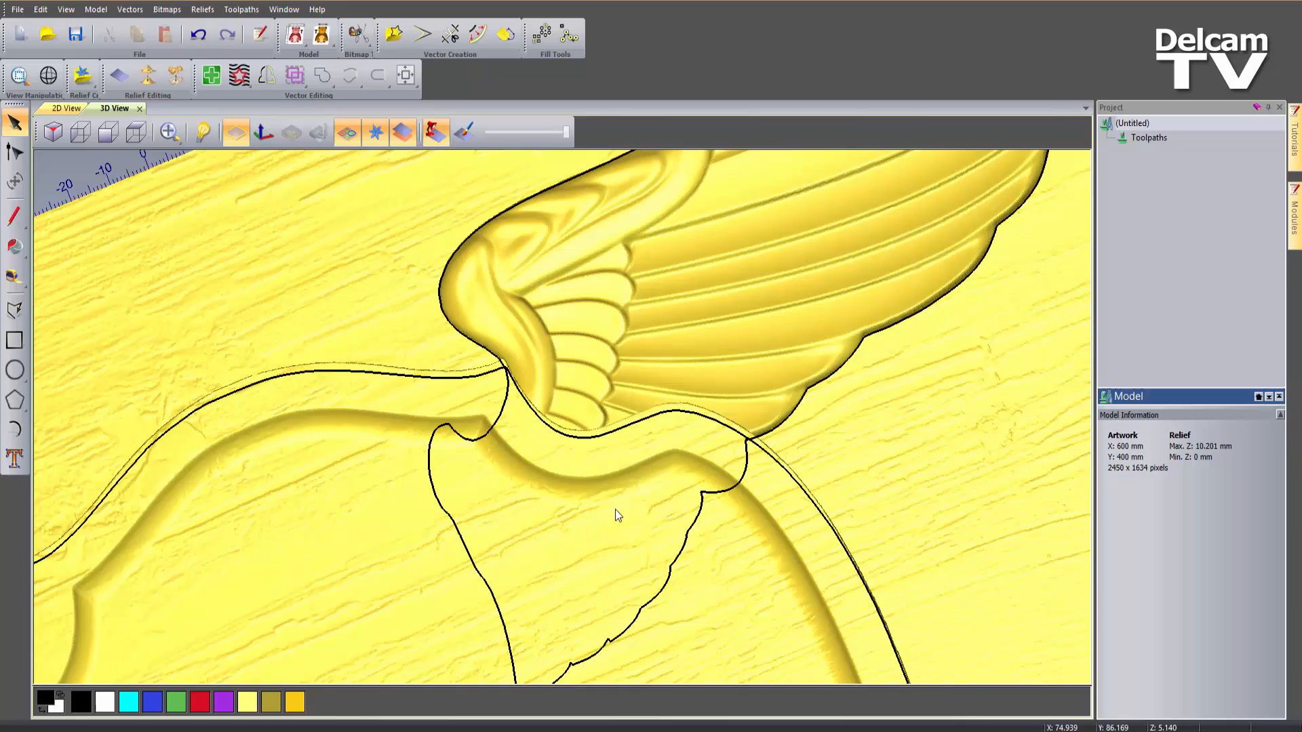
{"action": "mouse_move", "coordinate": [615, 510]}
{"action": "left_mouse_down"}
{"action": "mouse_move", "coordinate": [630, 466]}
{"action": "mouse_move", "coordinate": [617, 450]}
{"action": "left_mouse_up"}
{"action": "scroll", "coordinate": [617, 451], "scroll_direction": "down", "scroll_amount": 4}
{"action": "scroll", "coordinate": [567, 515], "scroll_direction": "down", "scroll_amount": 4}
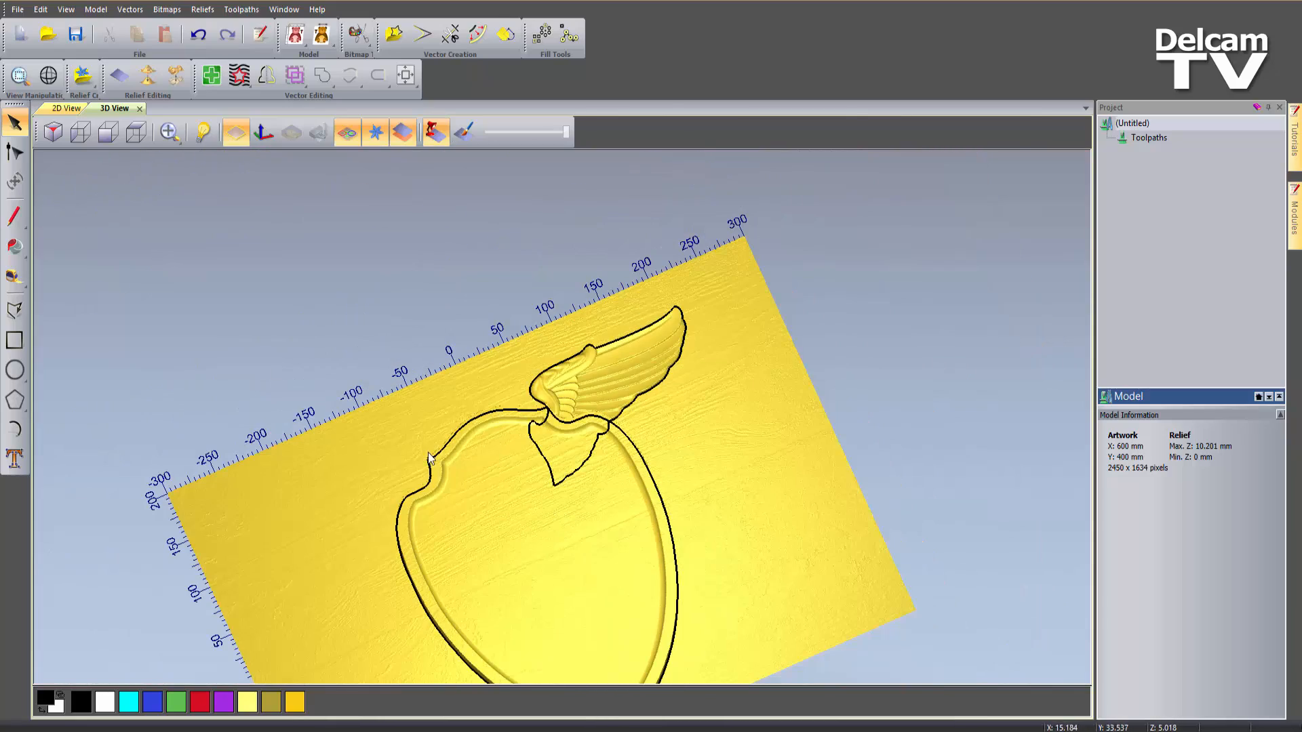
Place a second Wing relief from the Relief Clipart Library beside the shield's upper-left shoulder
{"action": "left_click", "coordinate": [135, 130]}
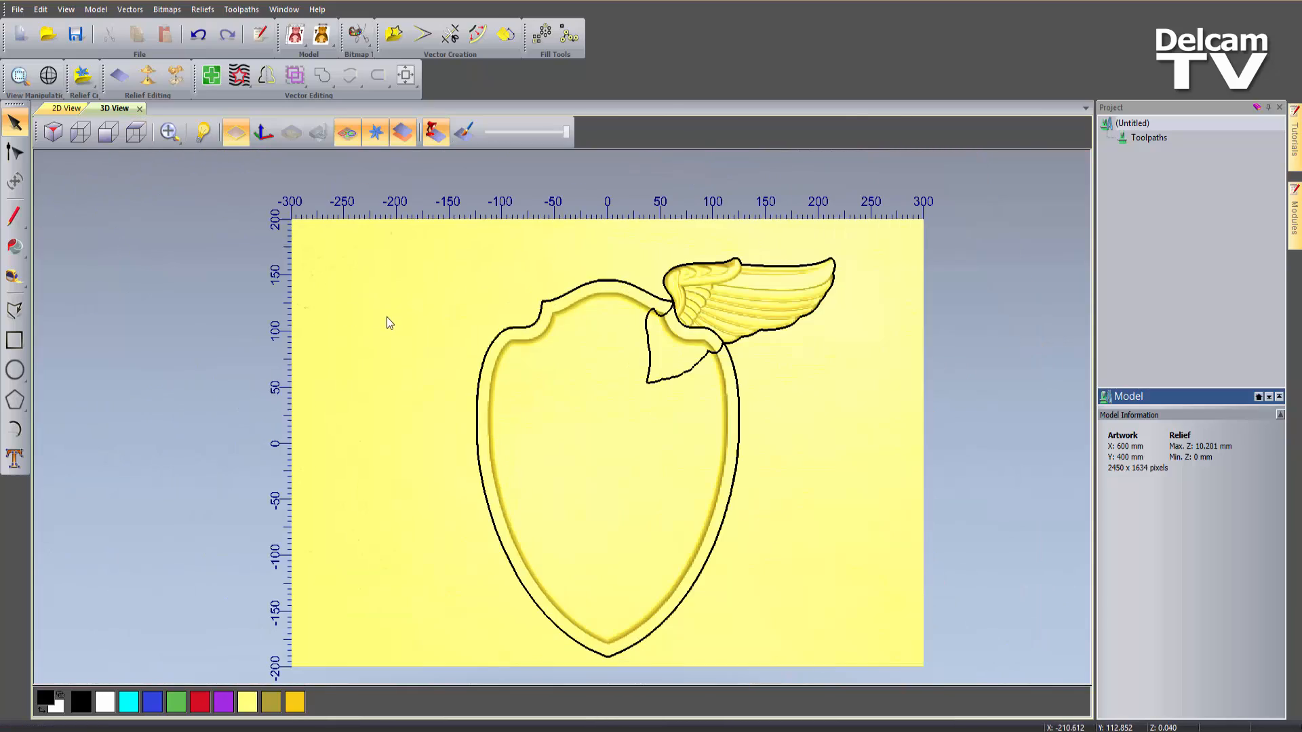
{"action": "scroll", "coordinate": [535, 429], "scroll_direction": "up", "scroll_amount": 3}
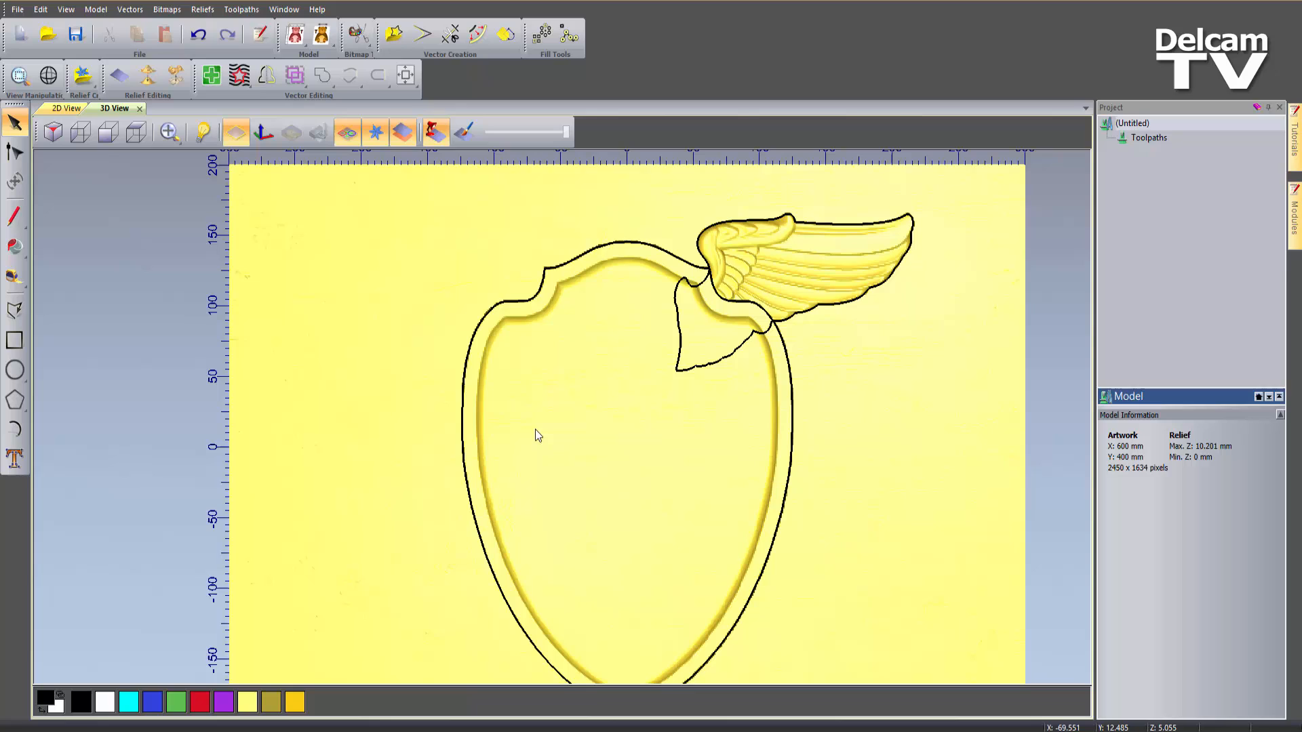
{"action": "left_click", "coordinate": [83, 76]}
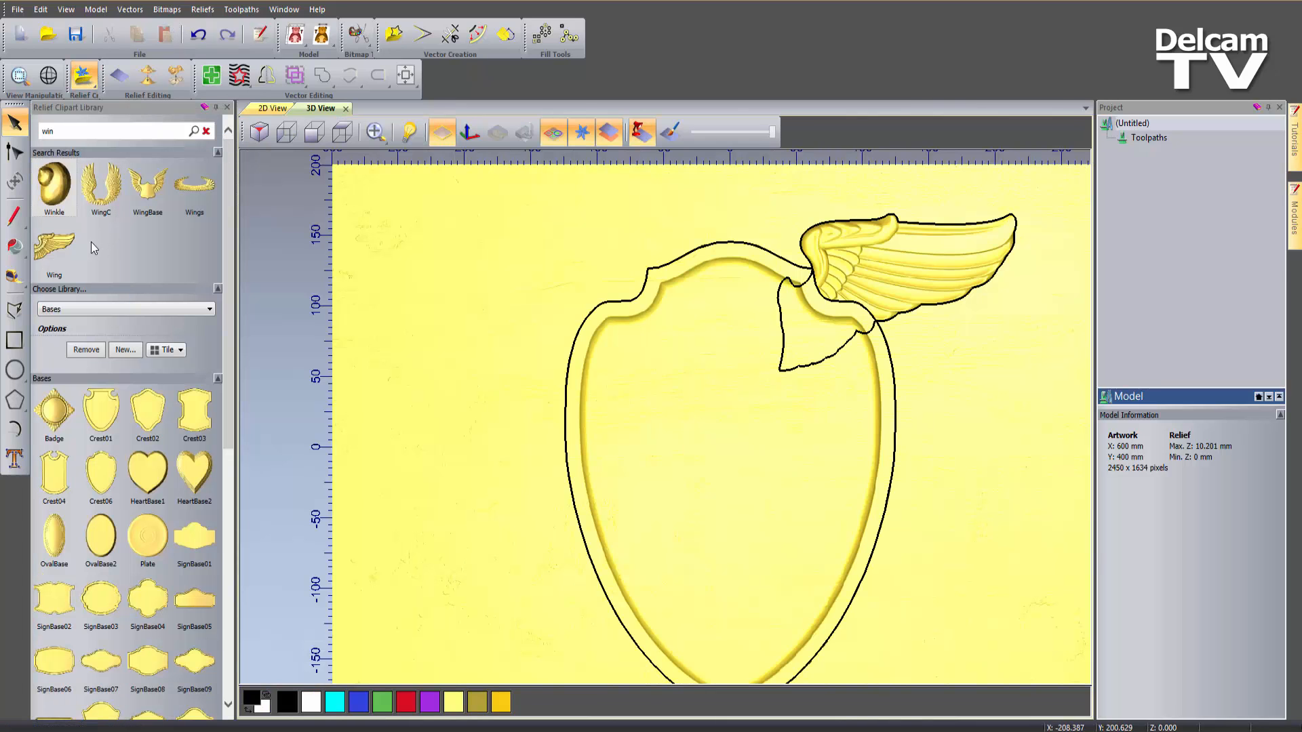
{"action": "left_click_drag", "start_coordinate": [60, 240], "coordinate": [545, 305]}
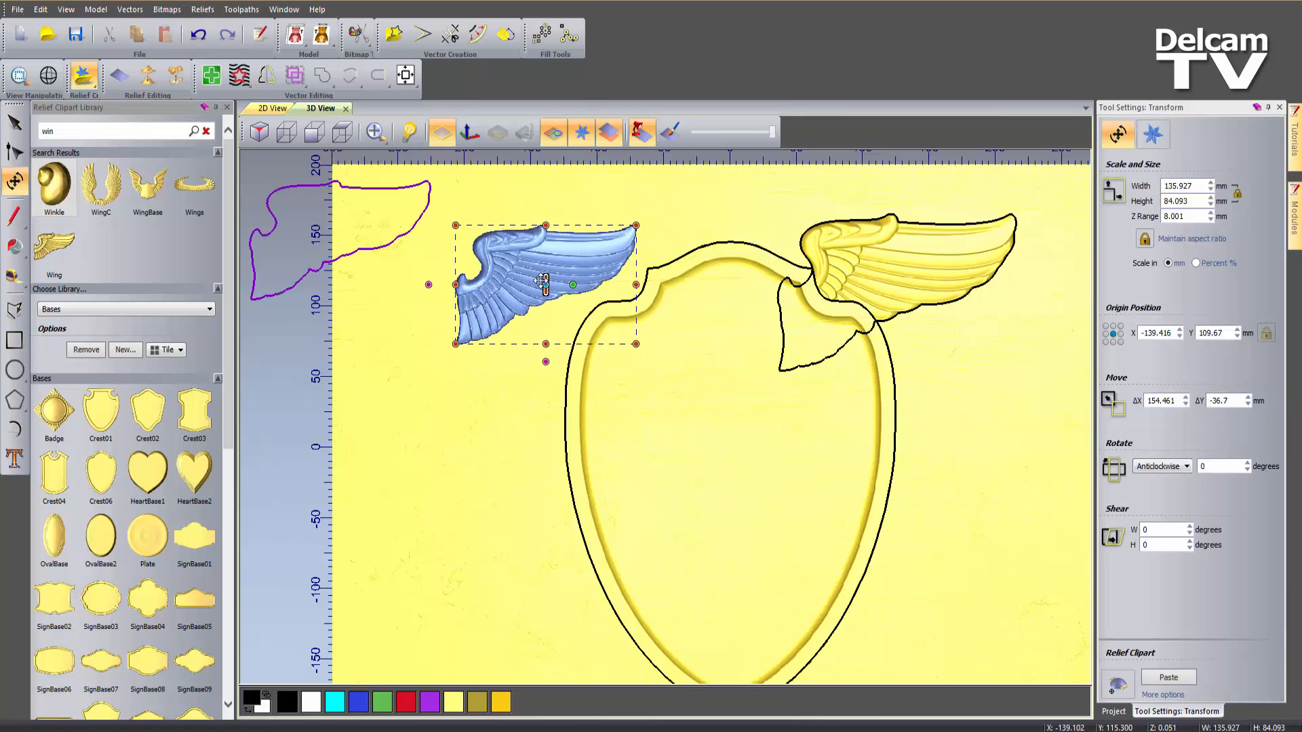
{"action": "left_click", "coordinate": [228, 106]}
{"action": "scroll", "coordinate": [455, 275], "scroll_direction": "up", "scroll_amount": 1}
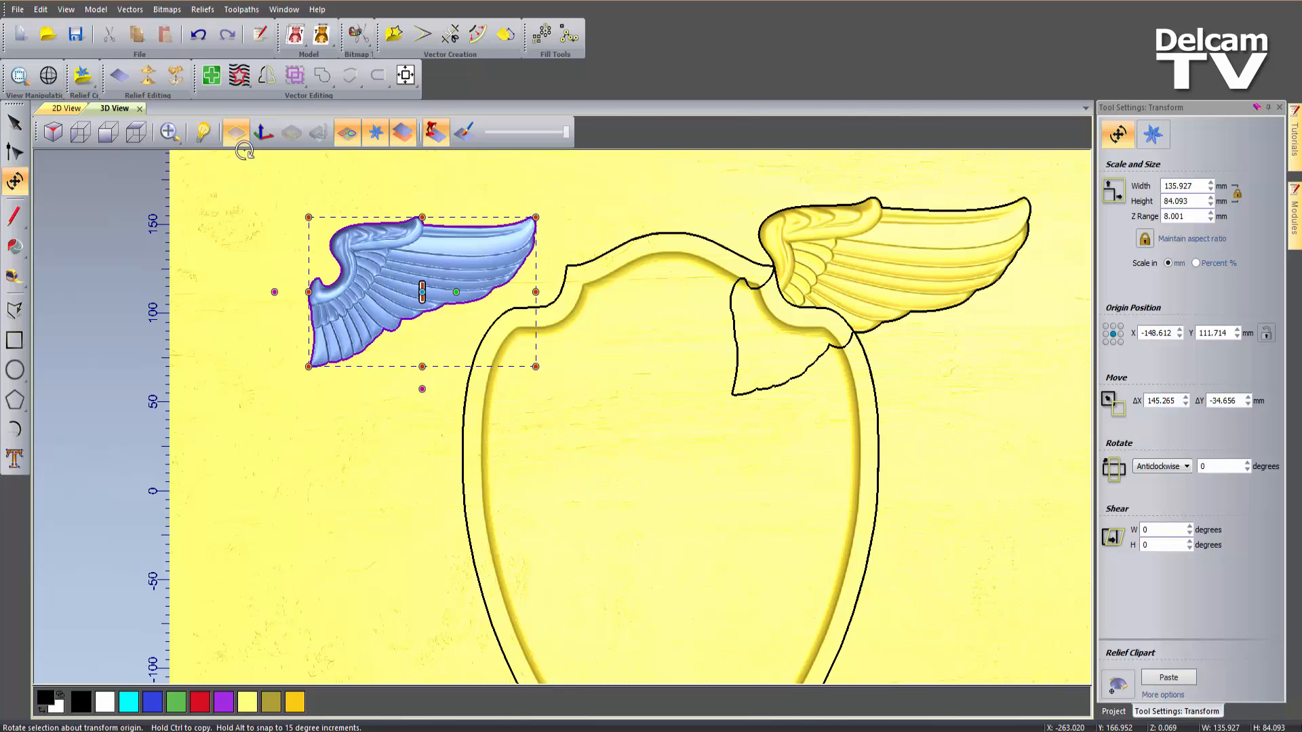
Mirror the newly placed wing horizontally about its own centre without keeping a copy
{"action": "left_click", "coordinate": [266, 78]}
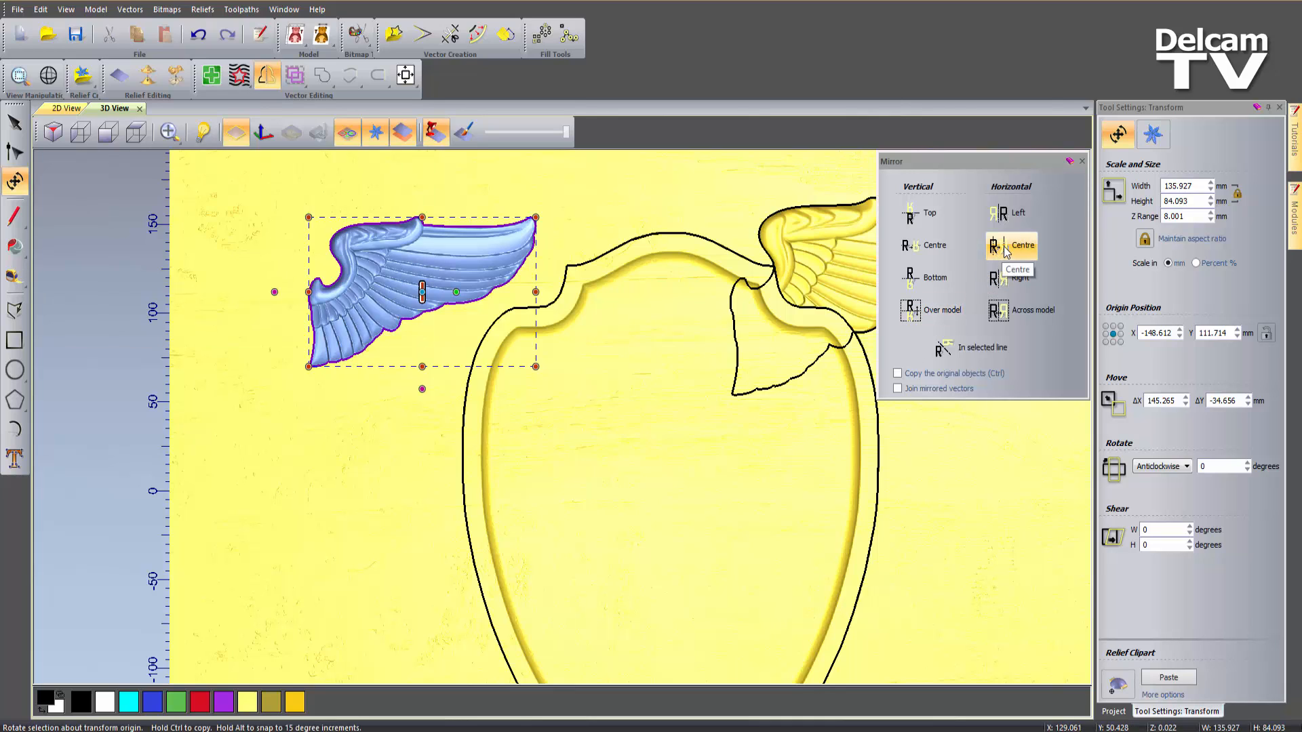
{"action": "left_click", "coordinate": [1006, 252]}
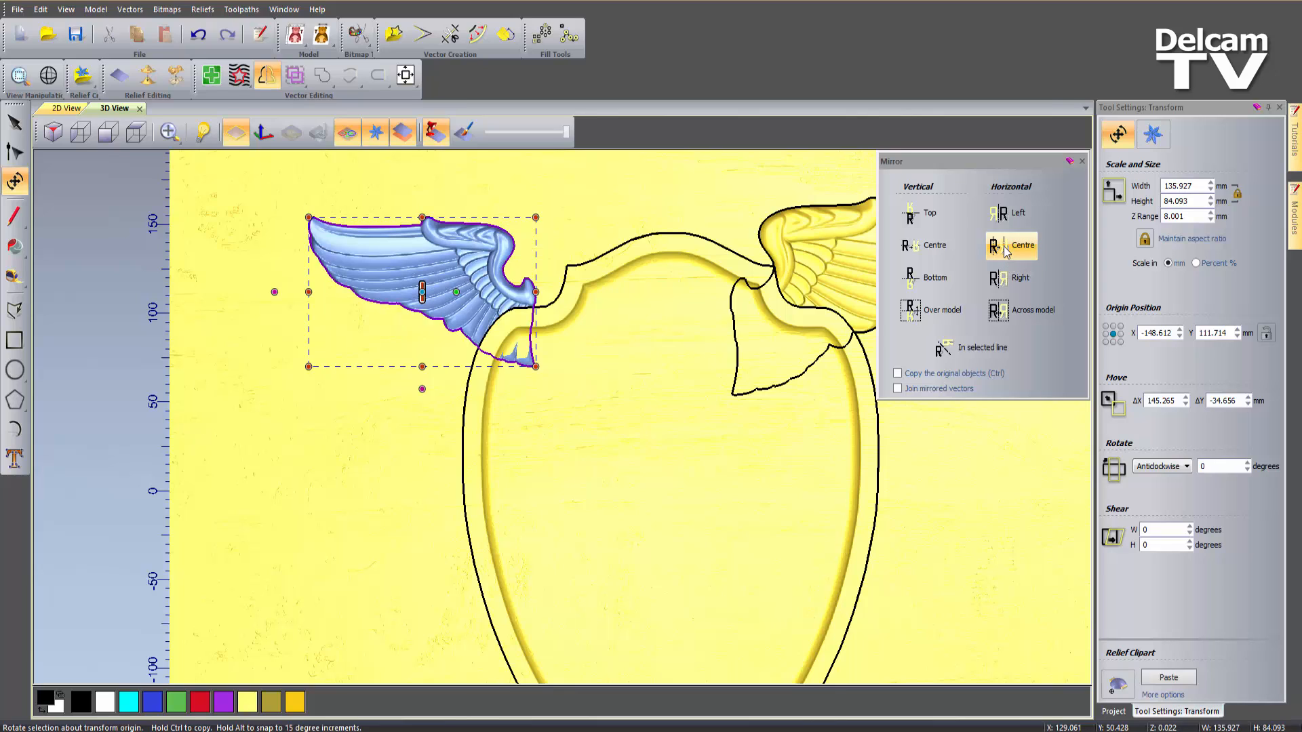
{"action": "left_click", "coordinate": [1081, 160]}
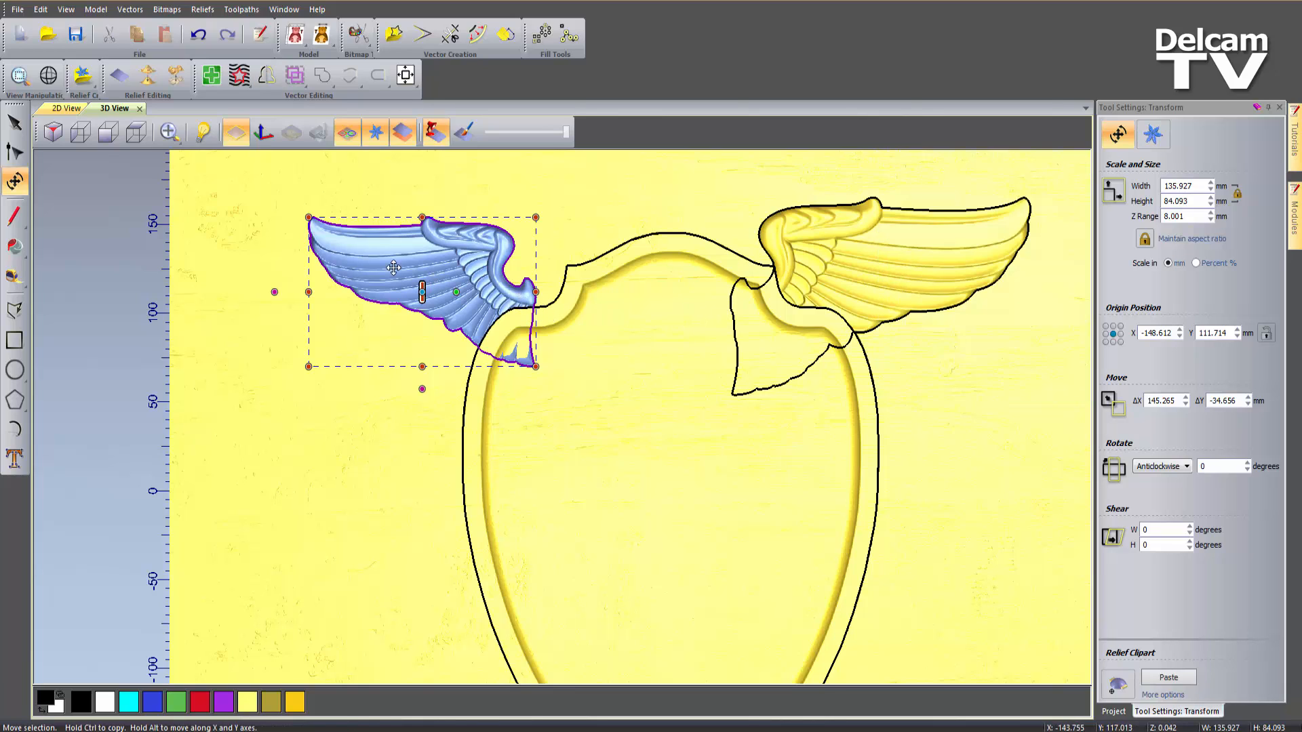
Scale the mirrored wing to about 180 by 111 mm and centre it at about X -126, Y 108 mm
{"action": "left_click_drag", "start_coordinate": [308, 217], "coordinate": [272, 194]}
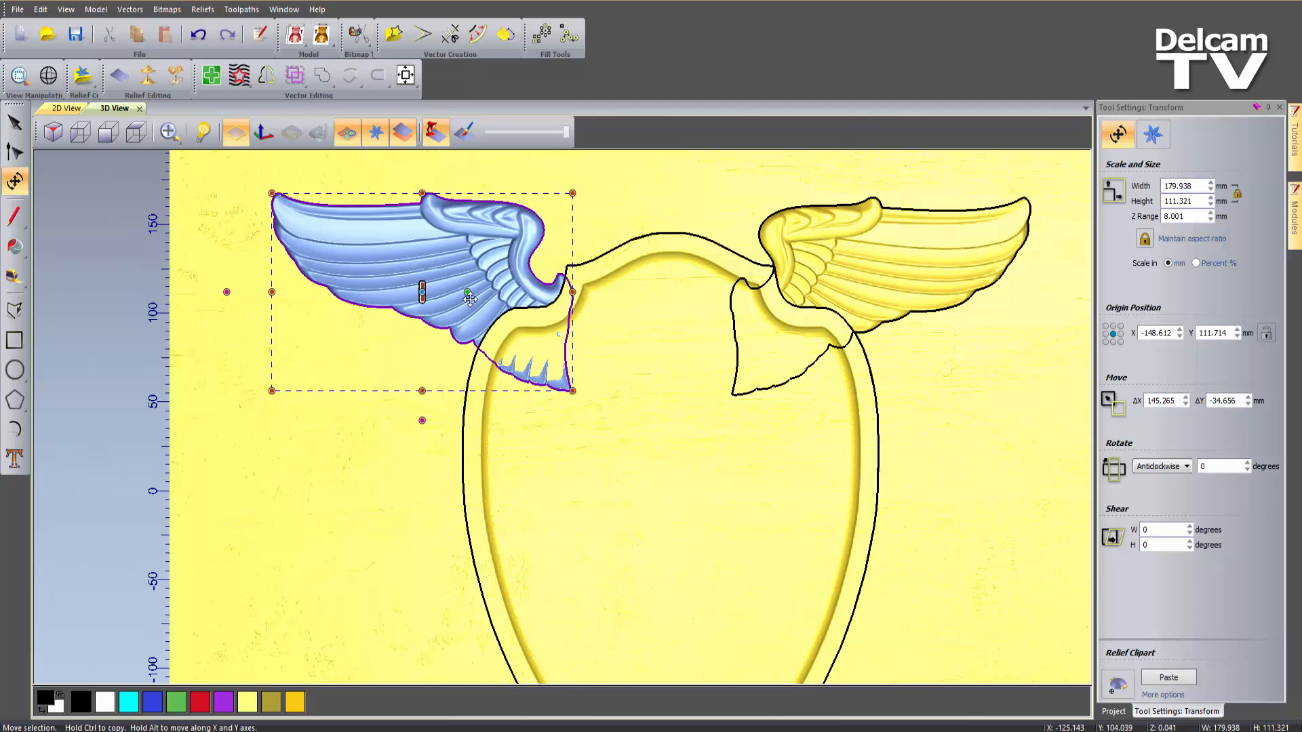
{"action": "left_click_drag", "start_coordinate": [484, 275], "coordinate": [521, 284]}
Lower the left wing's Z range to about 5.2 mm so it stays beneath the shield's surface, and paste it onto the model
{"action": "middle_click_drag", "start_coordinate": [523, 486], "coordinate": [228, 433]}
{"action": "scroll", "coordinate": [744, 210], "scroll_direction": "up", "scroll_amount": 2}
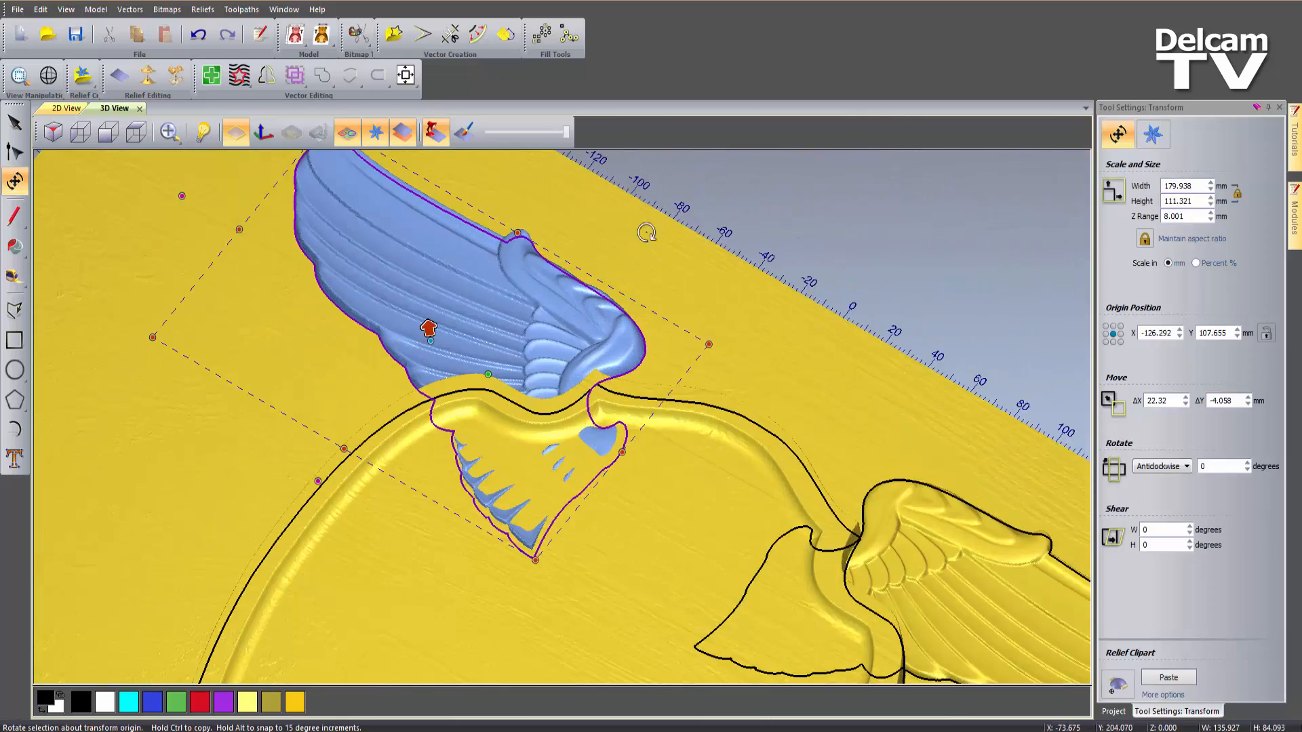
{"action": "scroll", "coordinate": [646, 233], "scroll_direction": "up", "scroll_amount": 1}
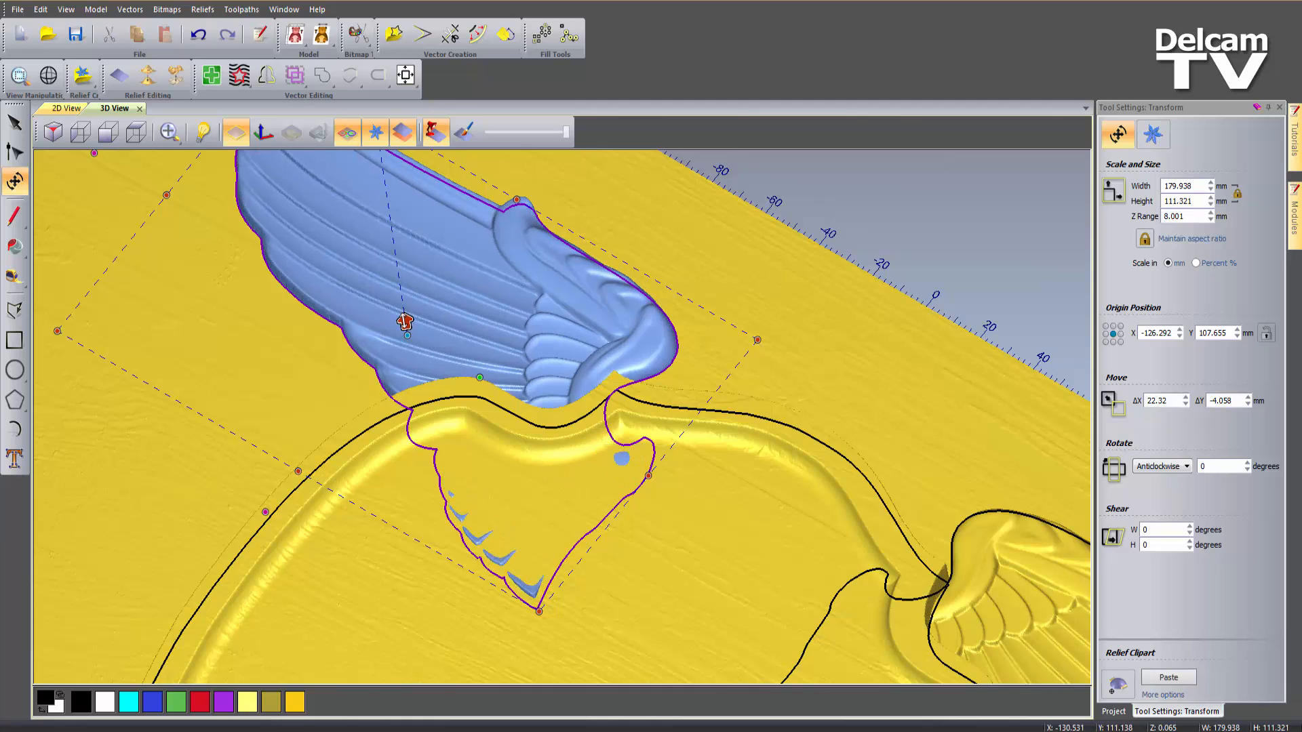
{"action": "left_click_drag", "start_coordinate": [405, 321], "coordinate": [405, 325]}
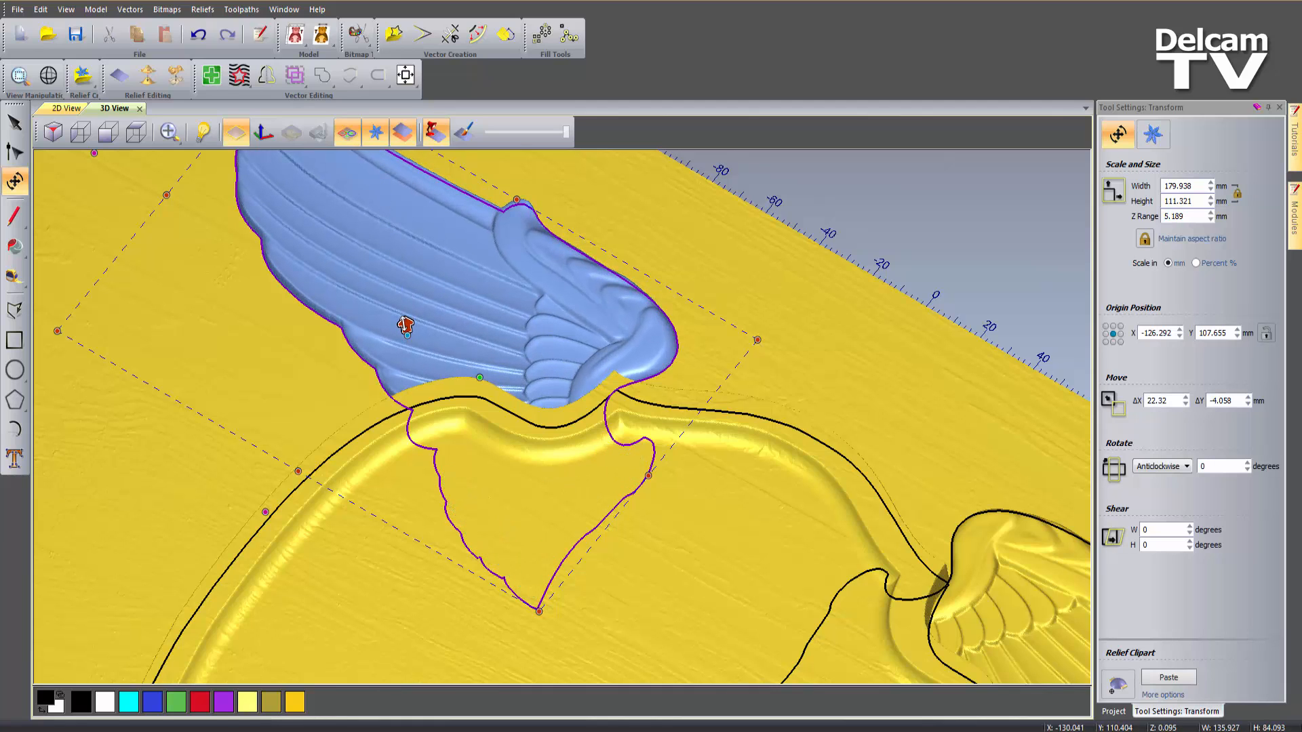
{"action": "scroll", "coordinate": [534, 467], "scroll_direction": "down", "scroll_amount": 3}
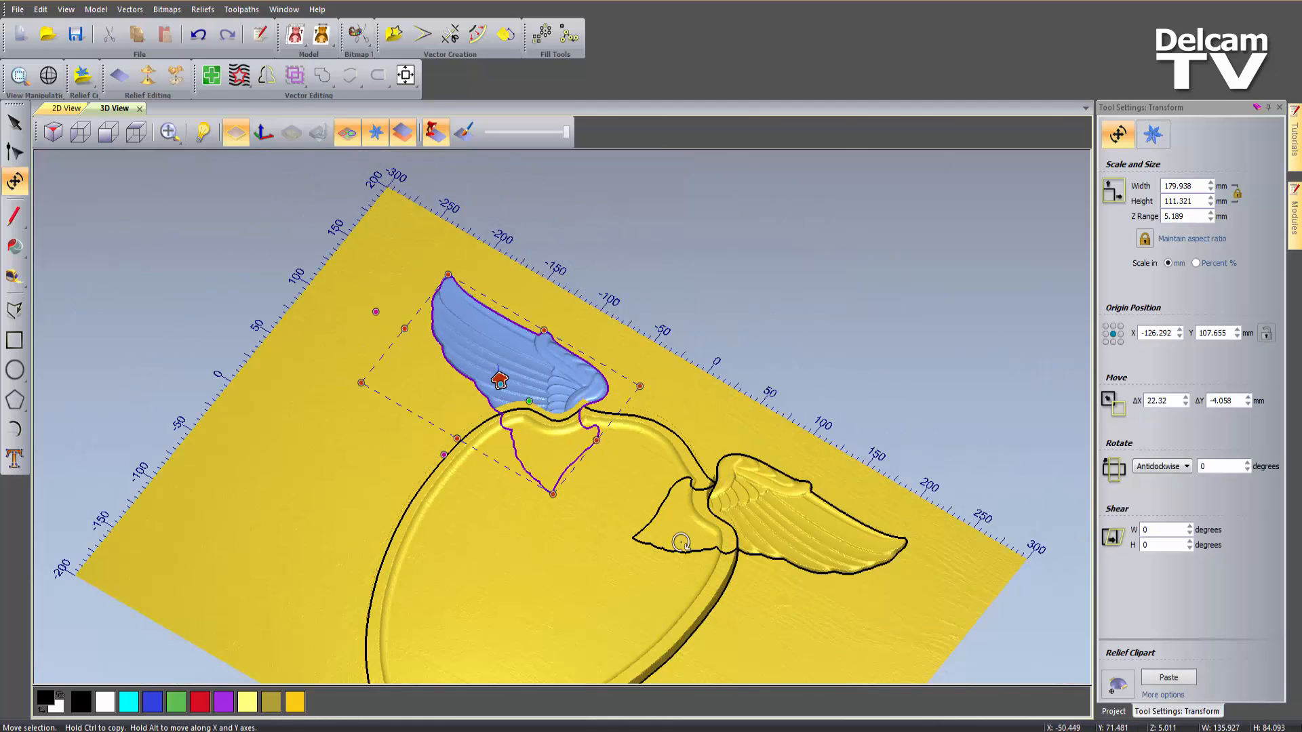
{"action": "left_click", "coordinate": [1169, 677]}
Hide the vectors and examine both wings on the plaque from above and at an angle
{"action": "left_click_drag", "start_coordinate": [547, 517], "coordinate": [742, 498]}
{"action": "left_click", "coordinate": [347, 133]}
{"action": "left_click_drag", "start_coordinate": [593, 405], "coordinate": [620, 479]}
{"action": "left_click", "coordinate": [136, 133]}
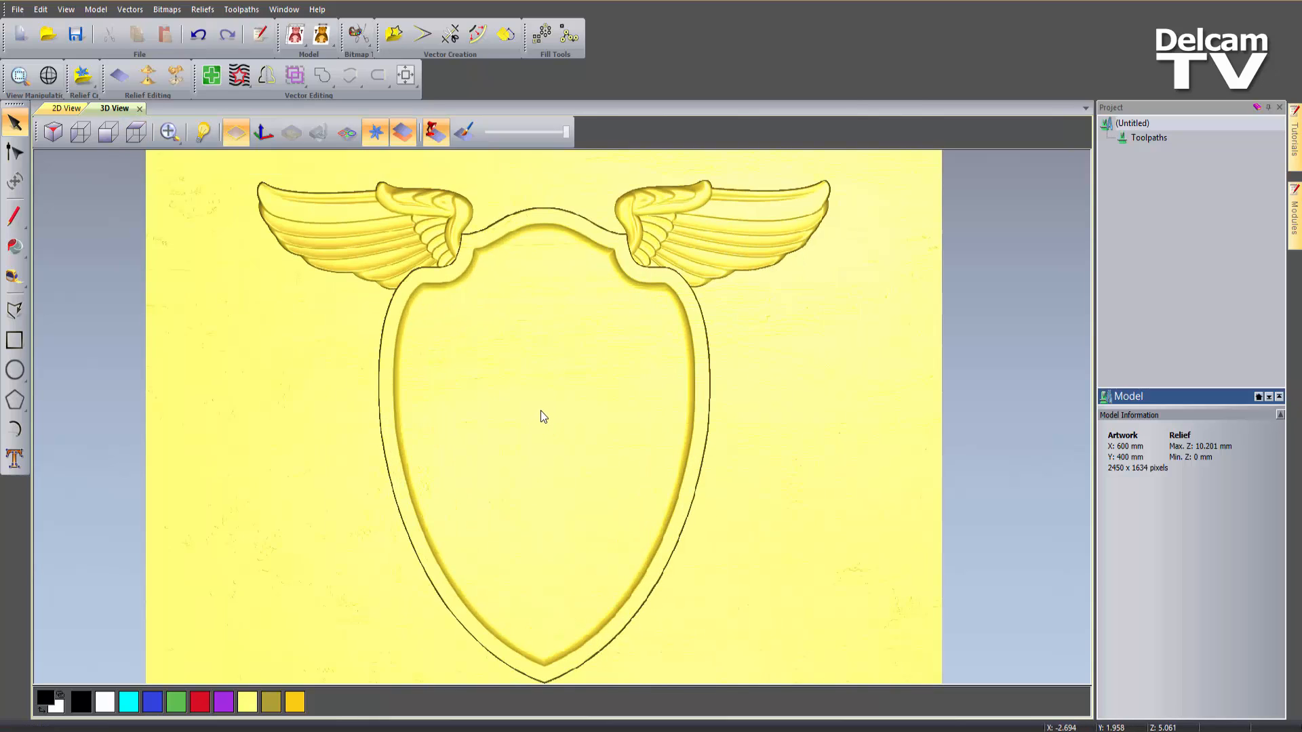
{"action": "left_click_drag", "start_coordinate": [579, 488], "coordinate": [409, 526]}
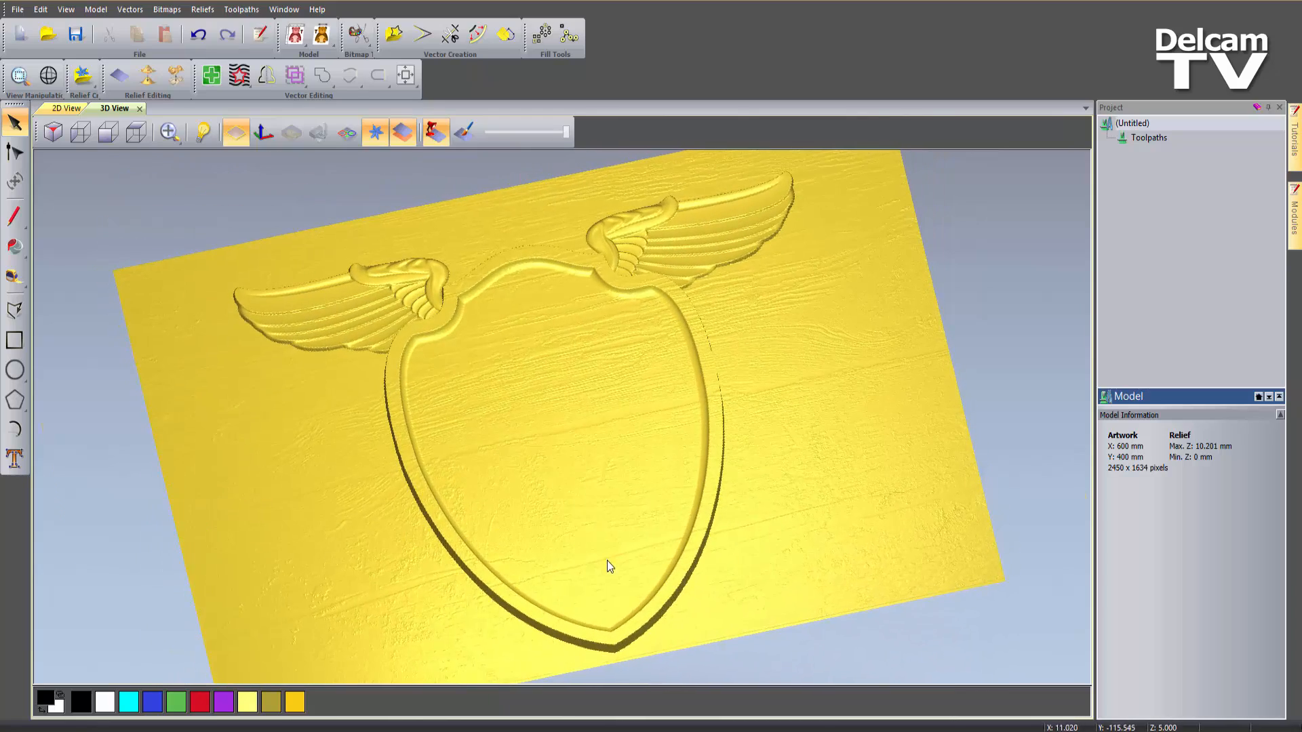
{"action": "scroll", "coordinate": [607, 560], "scroll_direction": "up", "scroll_amount": 2}
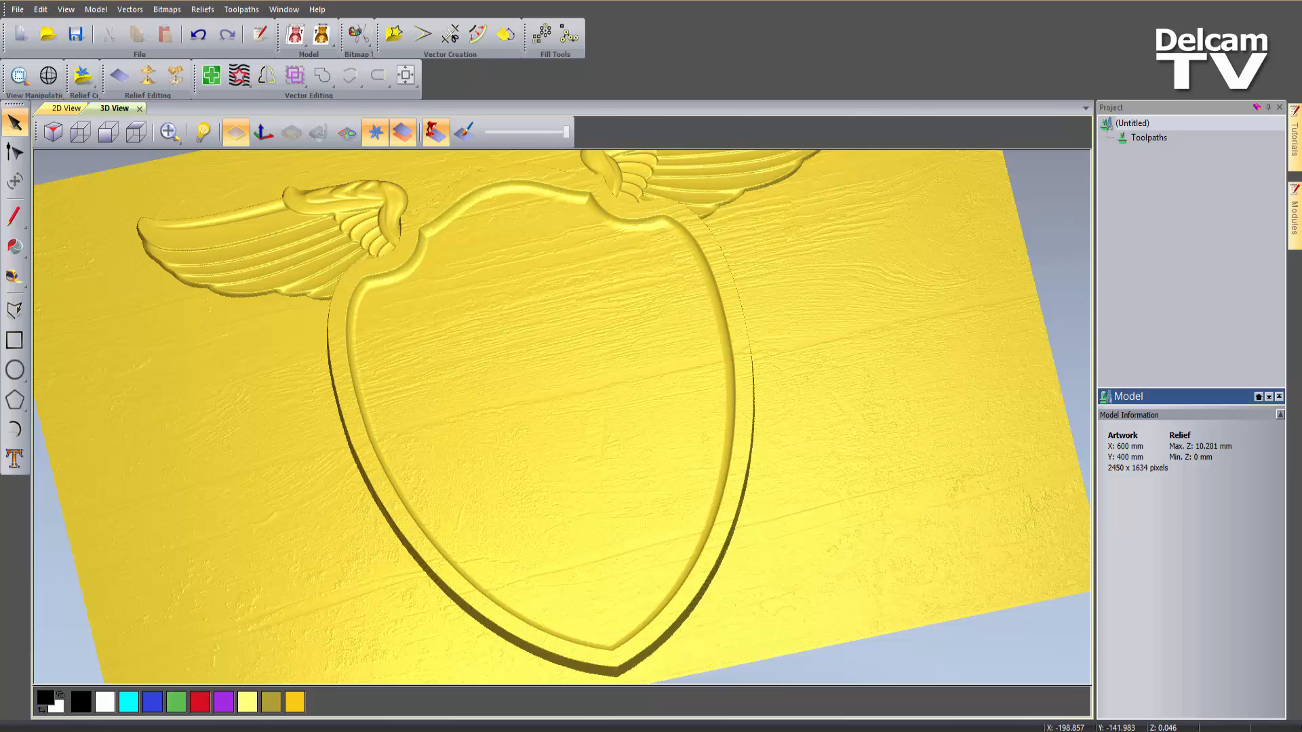
Switch to File Explorer and preview the image black border square.jpg
{"action": "left_click", "coordinate": [220, 731]}
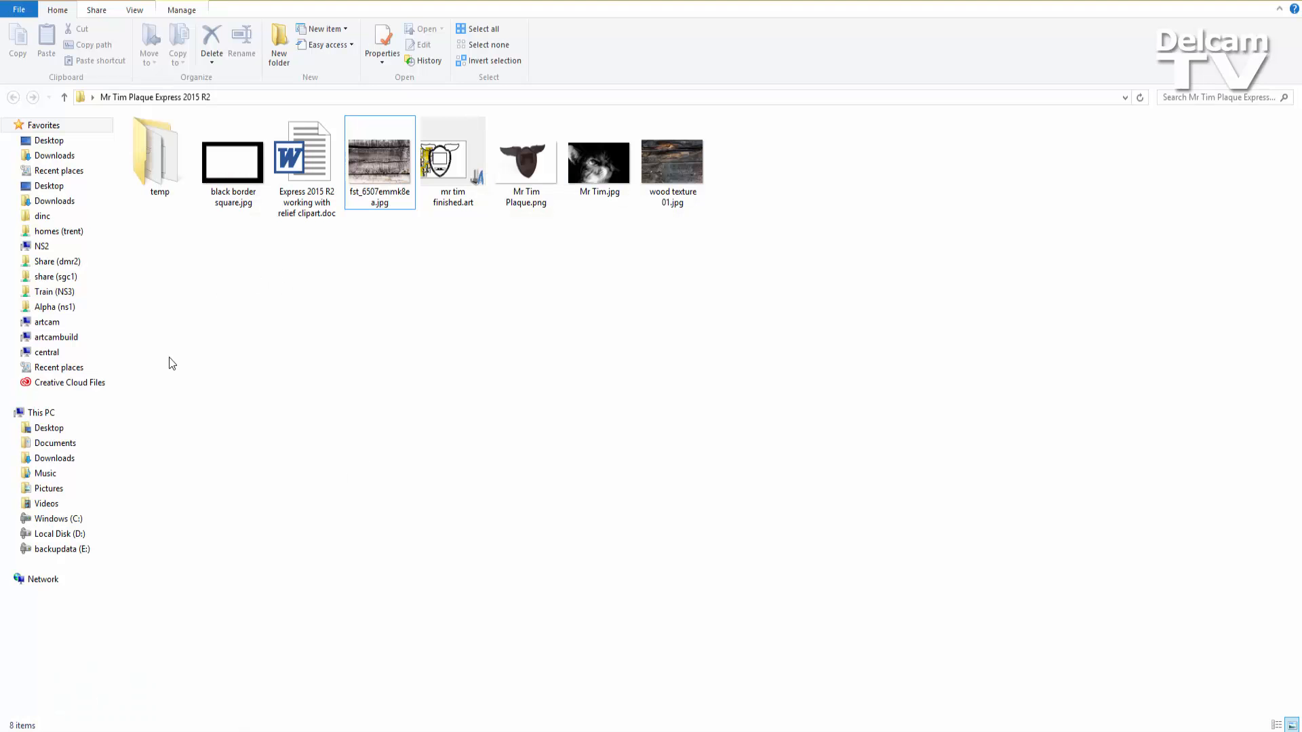
{"action": "double_click", "coordinate": [222, 179]}
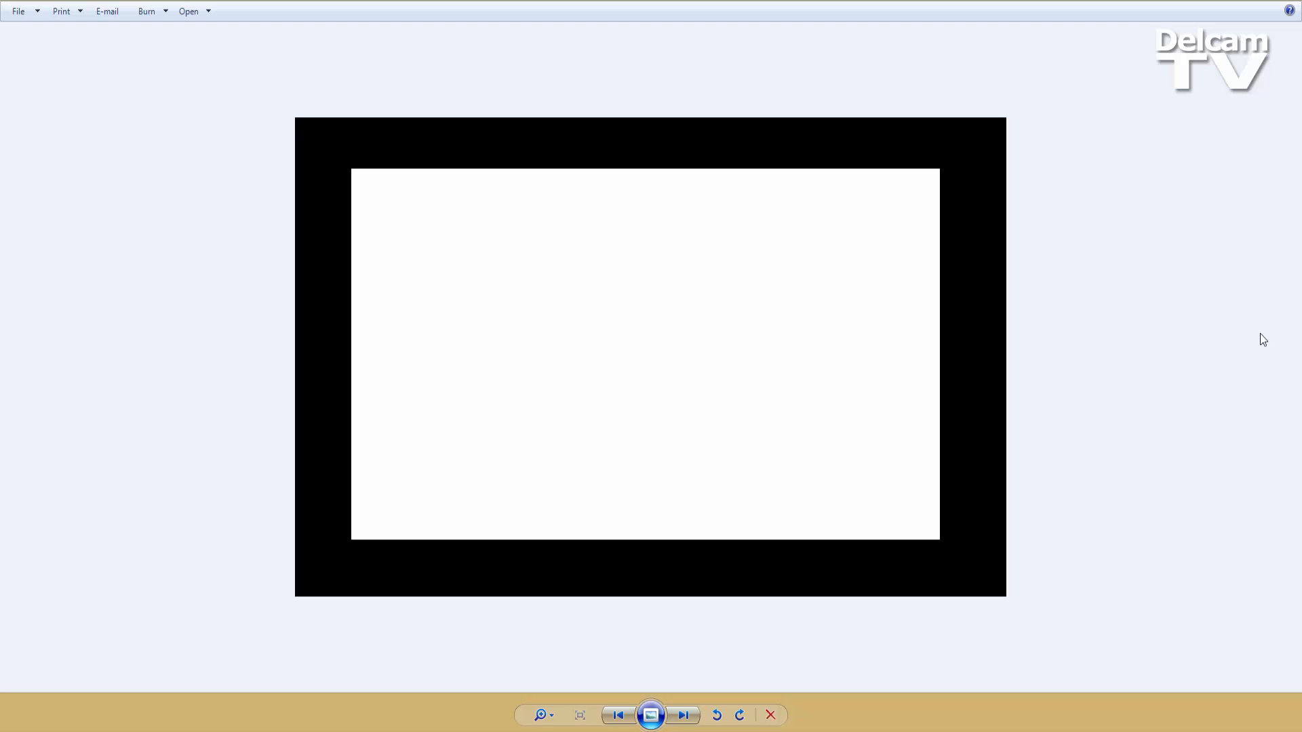
{"action": "left_click", "coordinate": [1282, 1]}
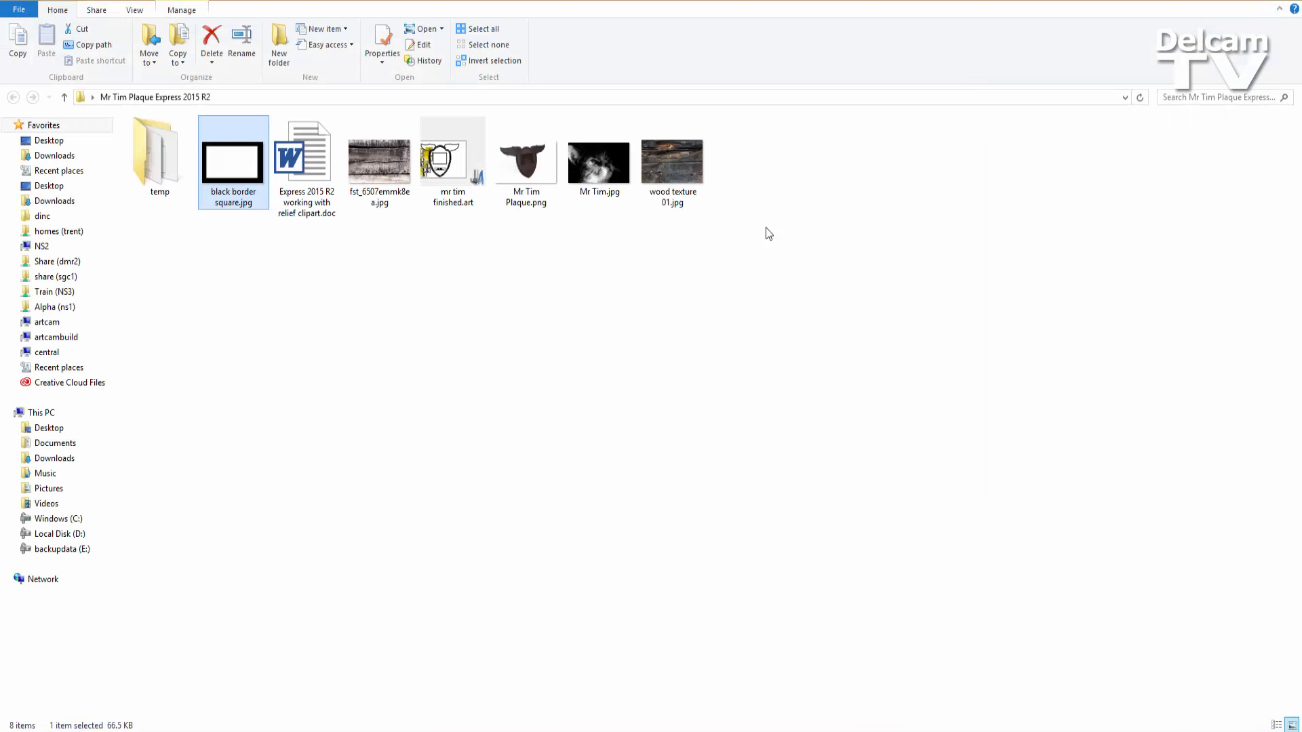
Switch back to ArtCAM Express and import black border square.jpg as a relief
{"action": "left_click", "coordinate": [551, 336]}
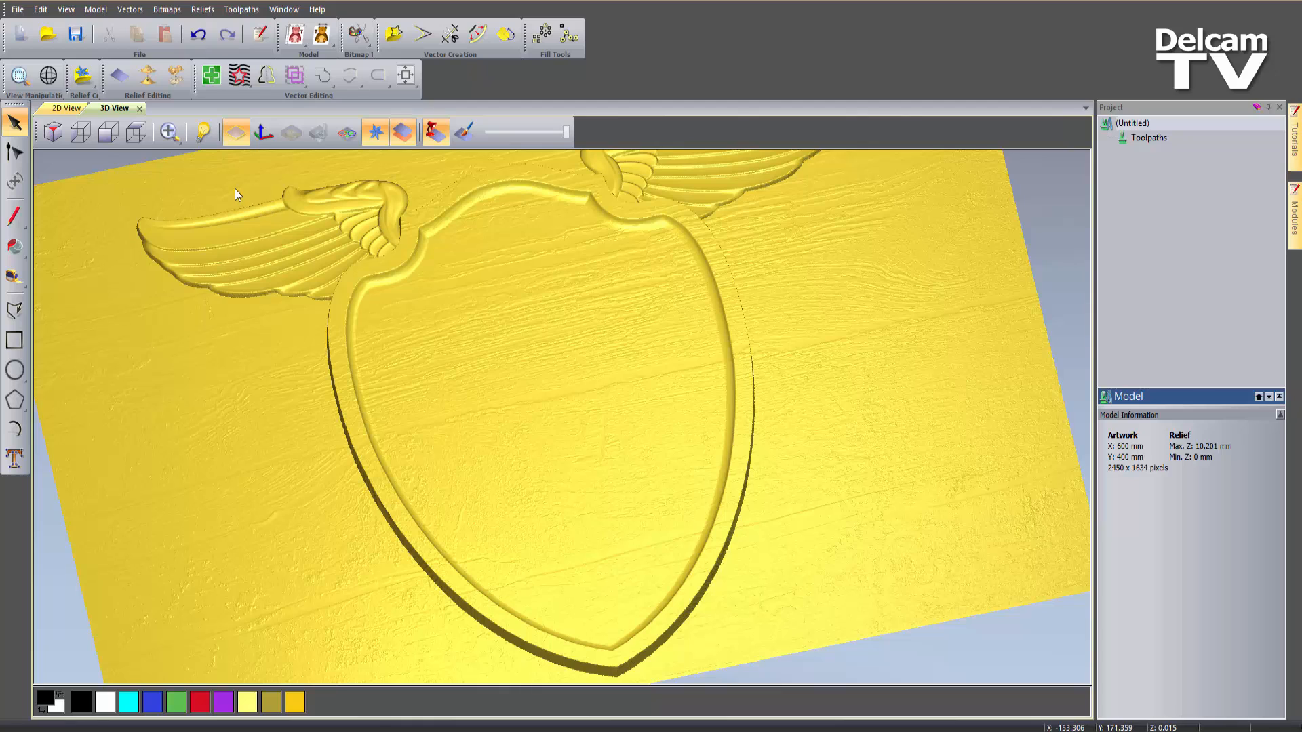
{"action": "left_click", "coordinate": [202, 9]}
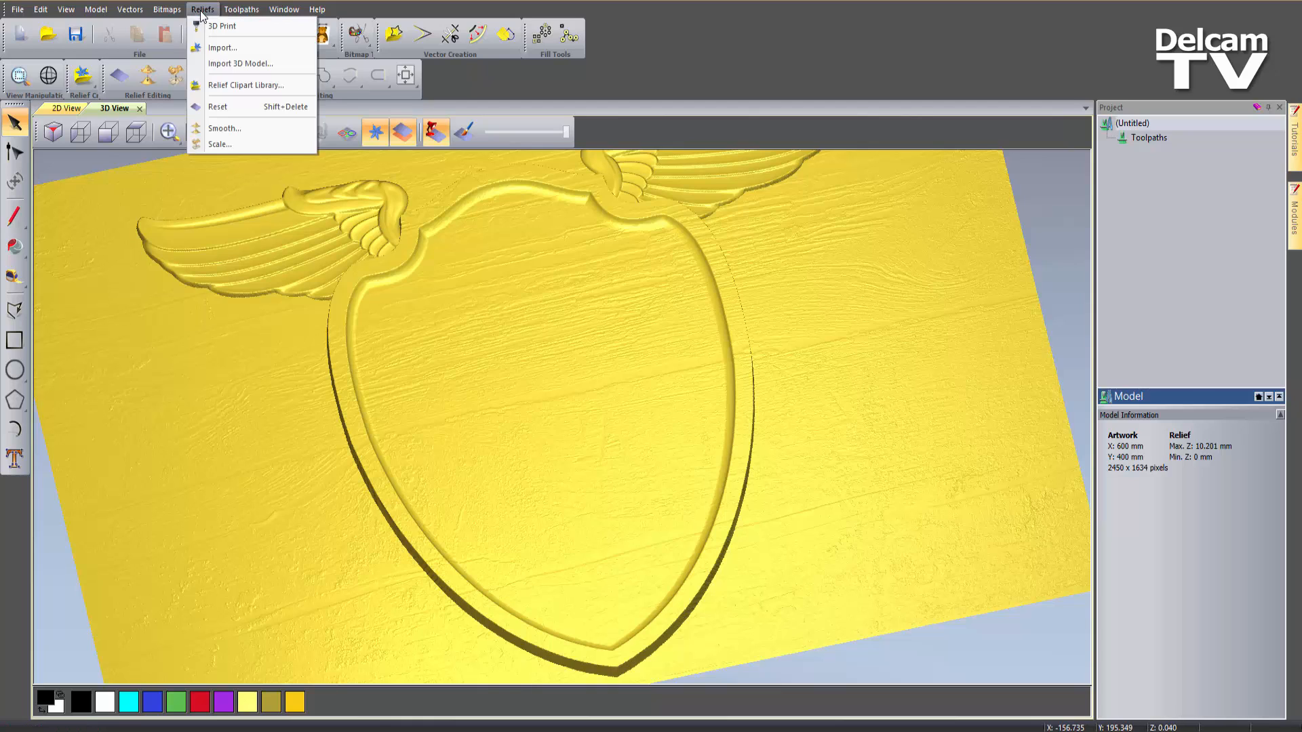
{"action": "left_click", "coordinate": [251, 49]}
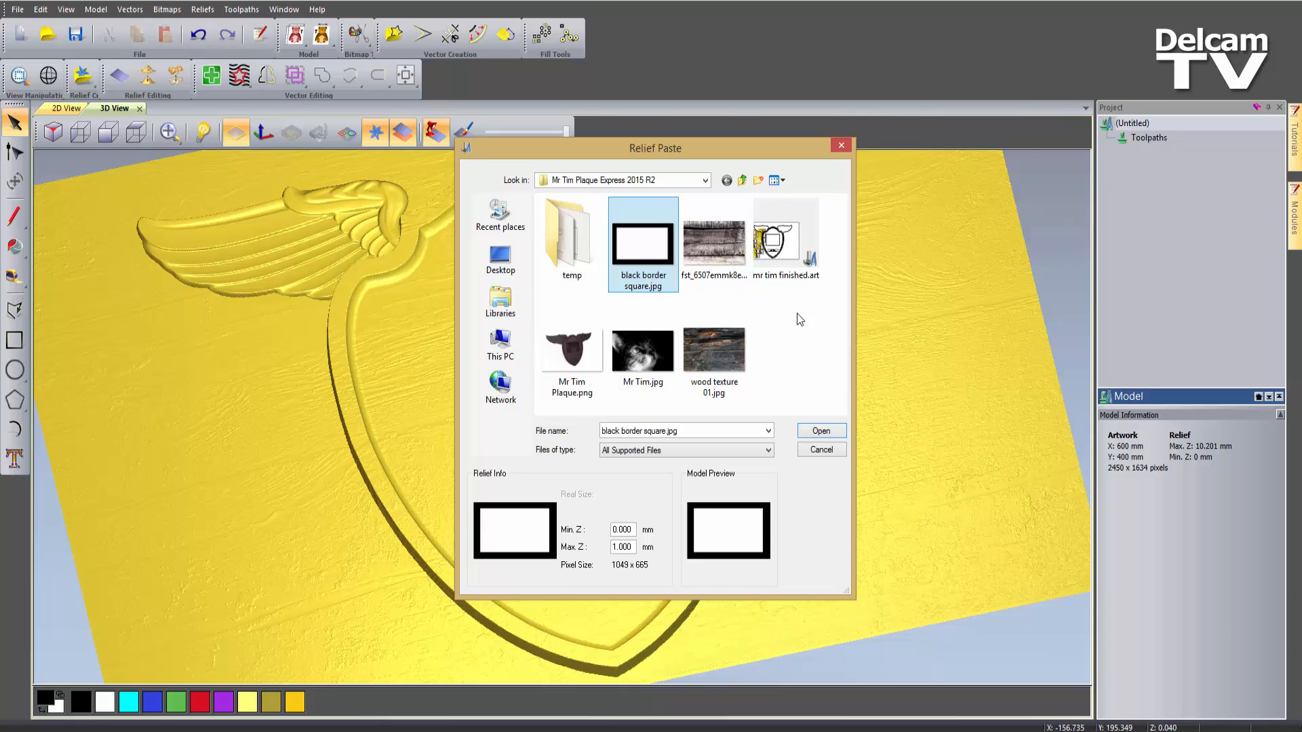
{"action": "left_click", "coordinate": [817, 433]}
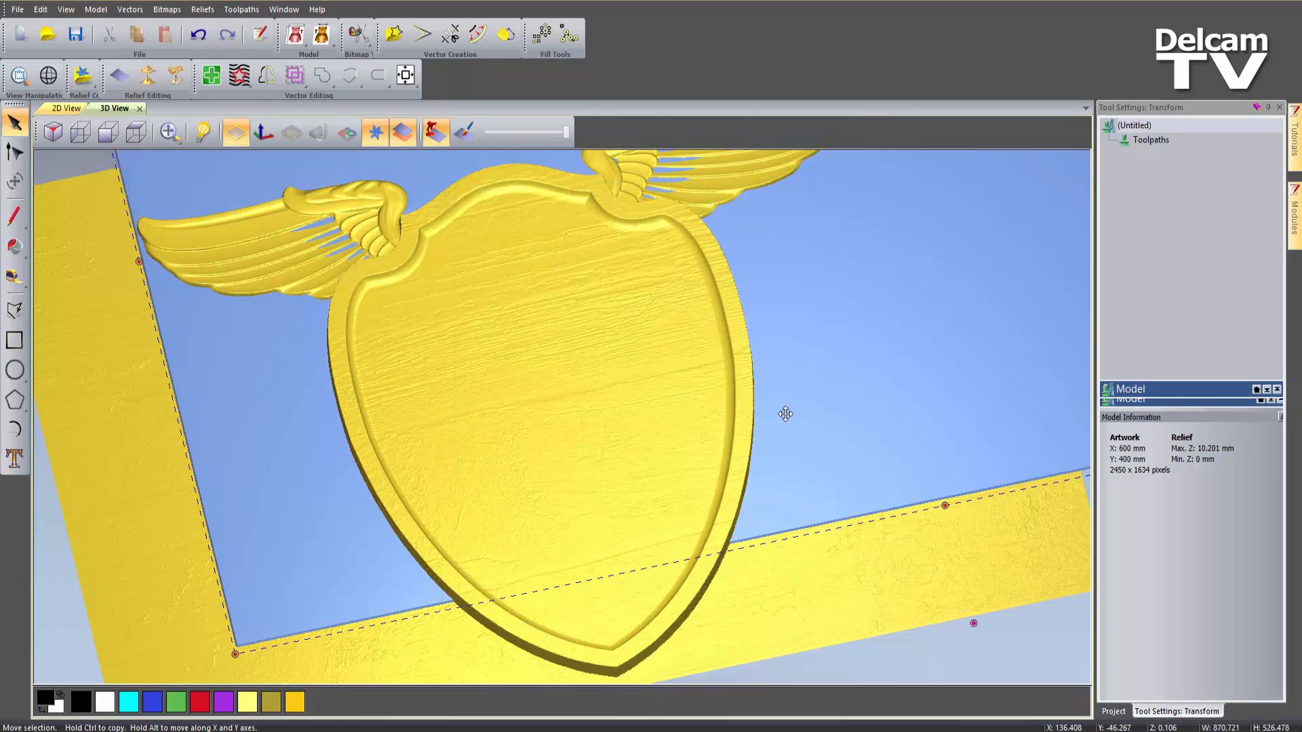
Scale the imported rectangular relief down to about 121 by 73 mm
{"action": "scroll", "coordinate": [697, 362], "scroll_direction": "down", "scroll_amount": 5}
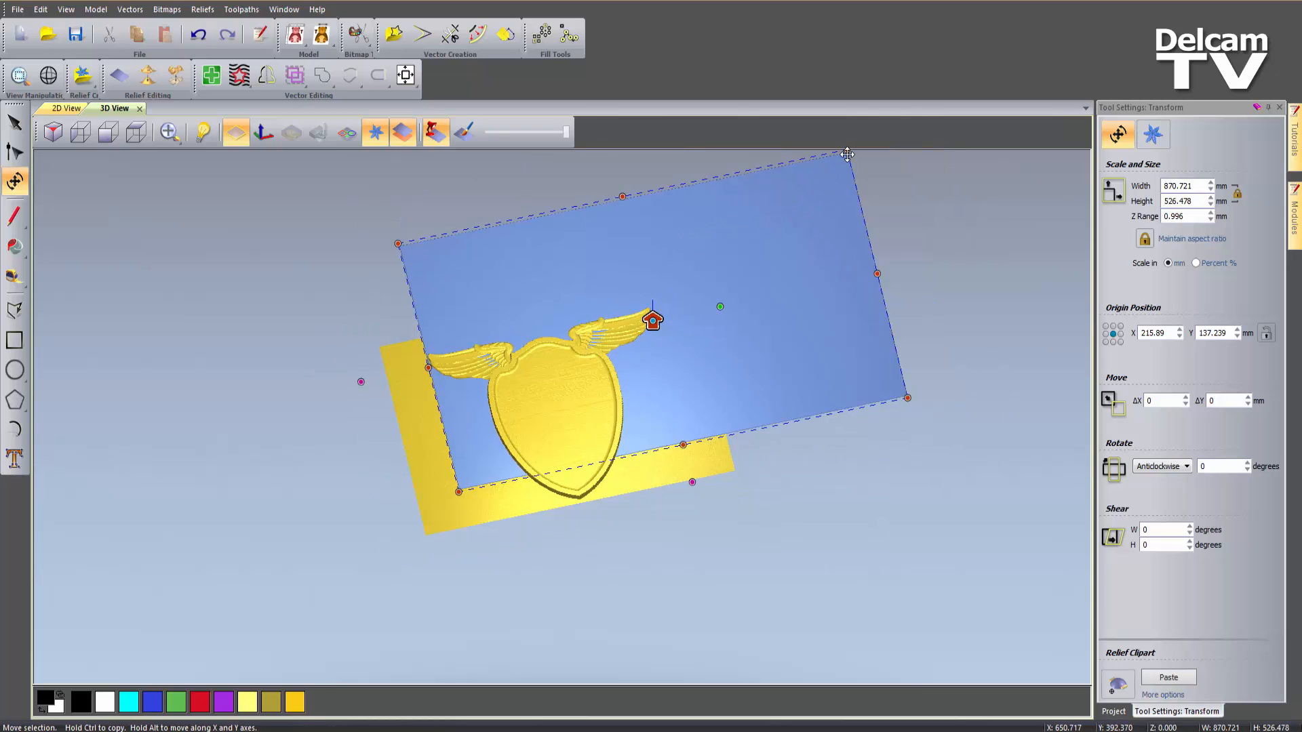
{"action": "left_click_drag", "start_coordinate": [847, 151], "coordinate": [558, 404]}
{"action": "scroll", "coordinate": [533, 474], "scroll_direction": "up", "scroll_amount": 3}
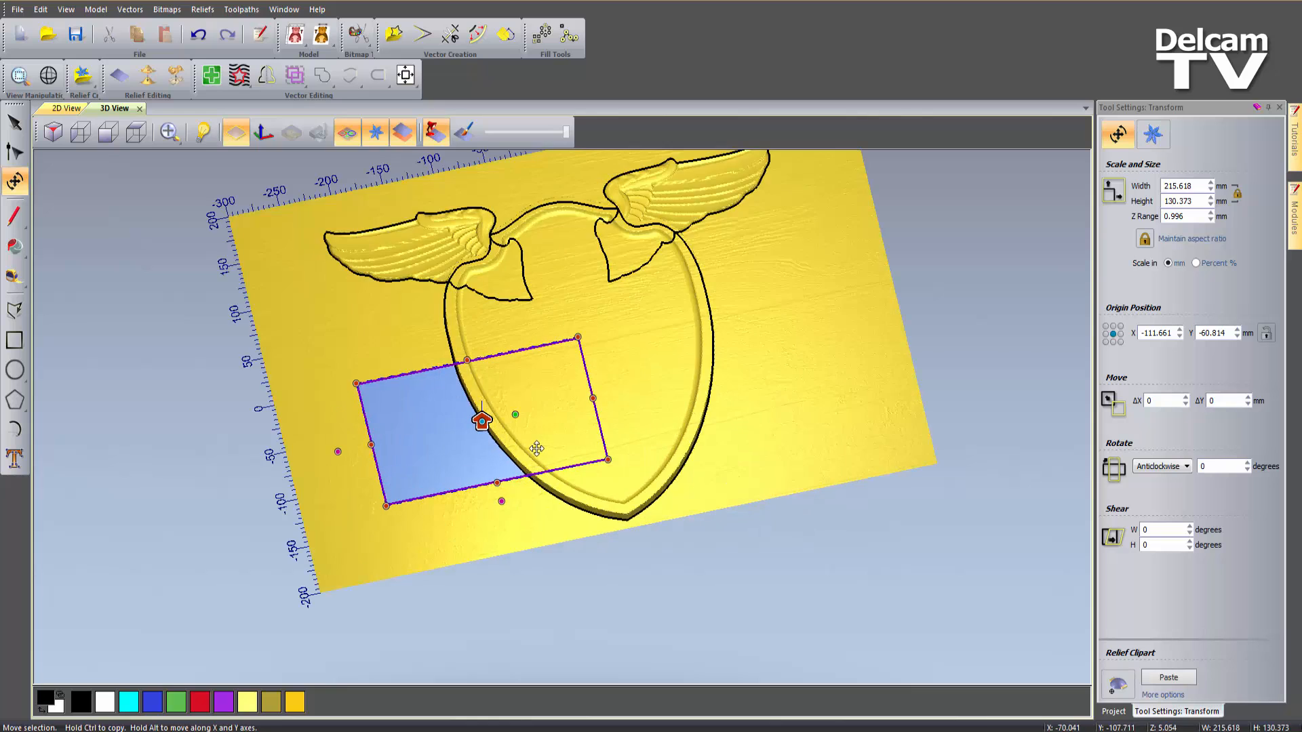
{"action": "scroll", "coordinate": [536, 448], "scroll_direction": "up", "scroll_amount": 2}
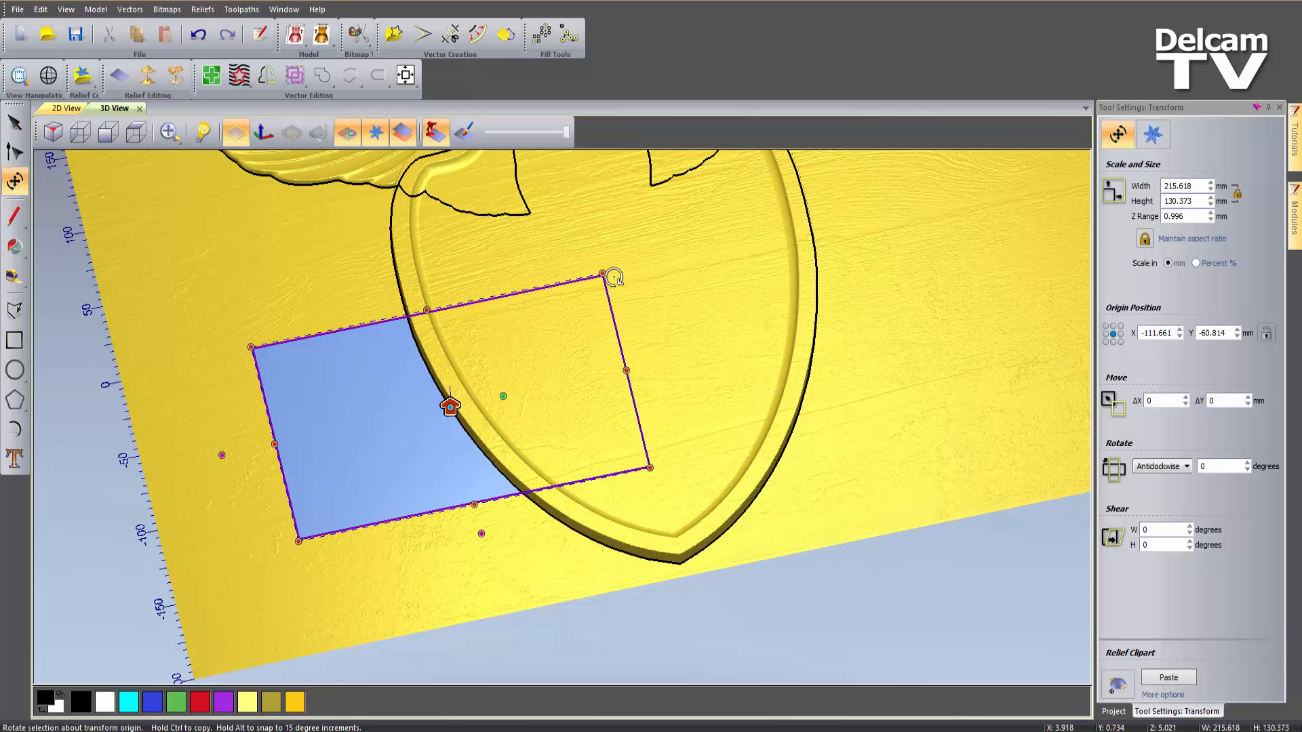
{"action": "left_click_drag", "start_coordinate": [602, 275], "coordinate": [457, 377]}
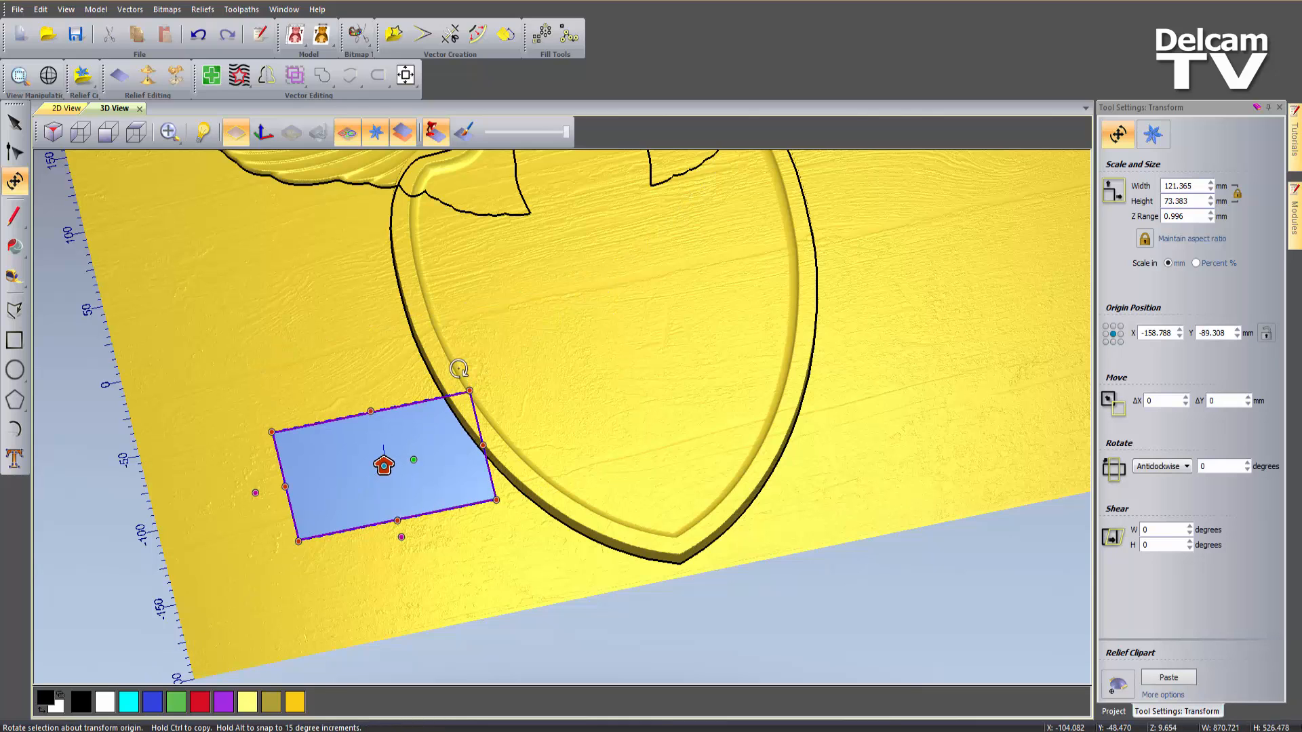
Centre the rectangular relief in the model and move it straight down the shield to about Y -75 mm
{"action": "left_click", "coordinate": [136, 132]}
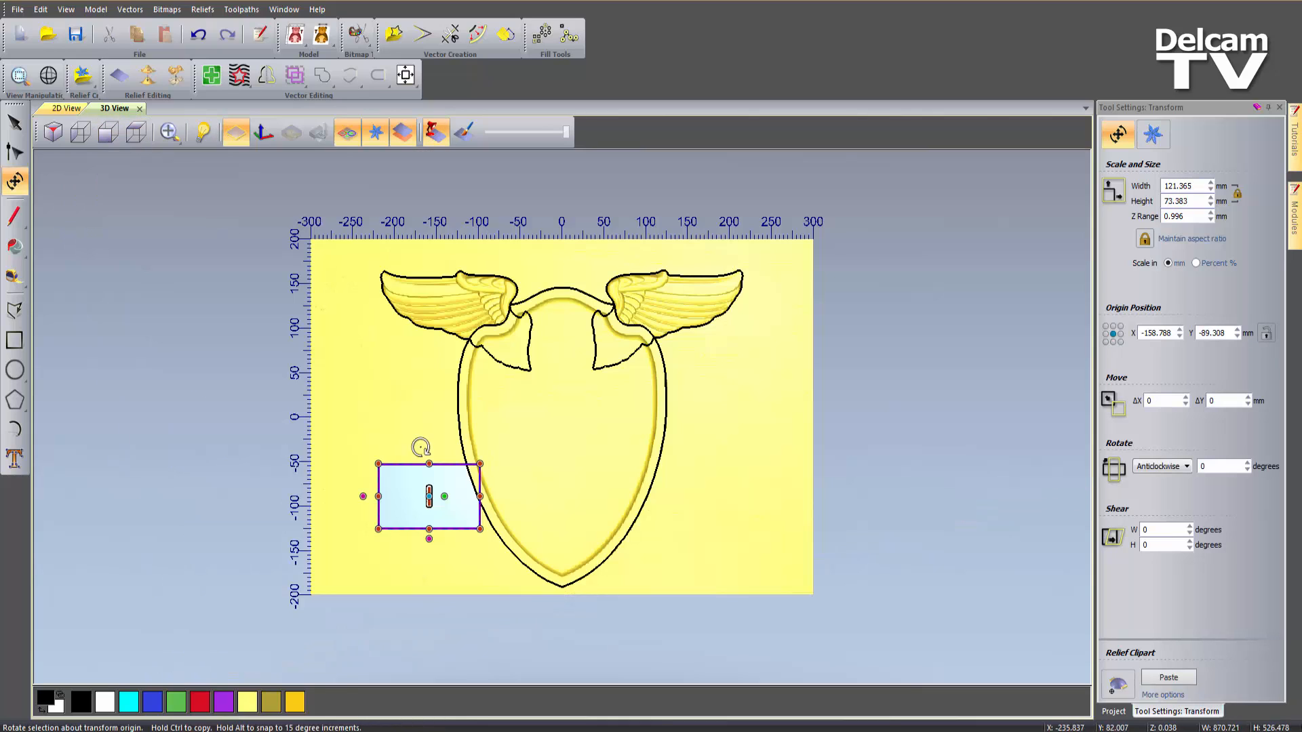
{"action": "scroll", "coordinate": [484, 509], "scroll_direction": "up", "scroll_amount": 3}
{"action": "left_click", "coordinate": [406, 75]}
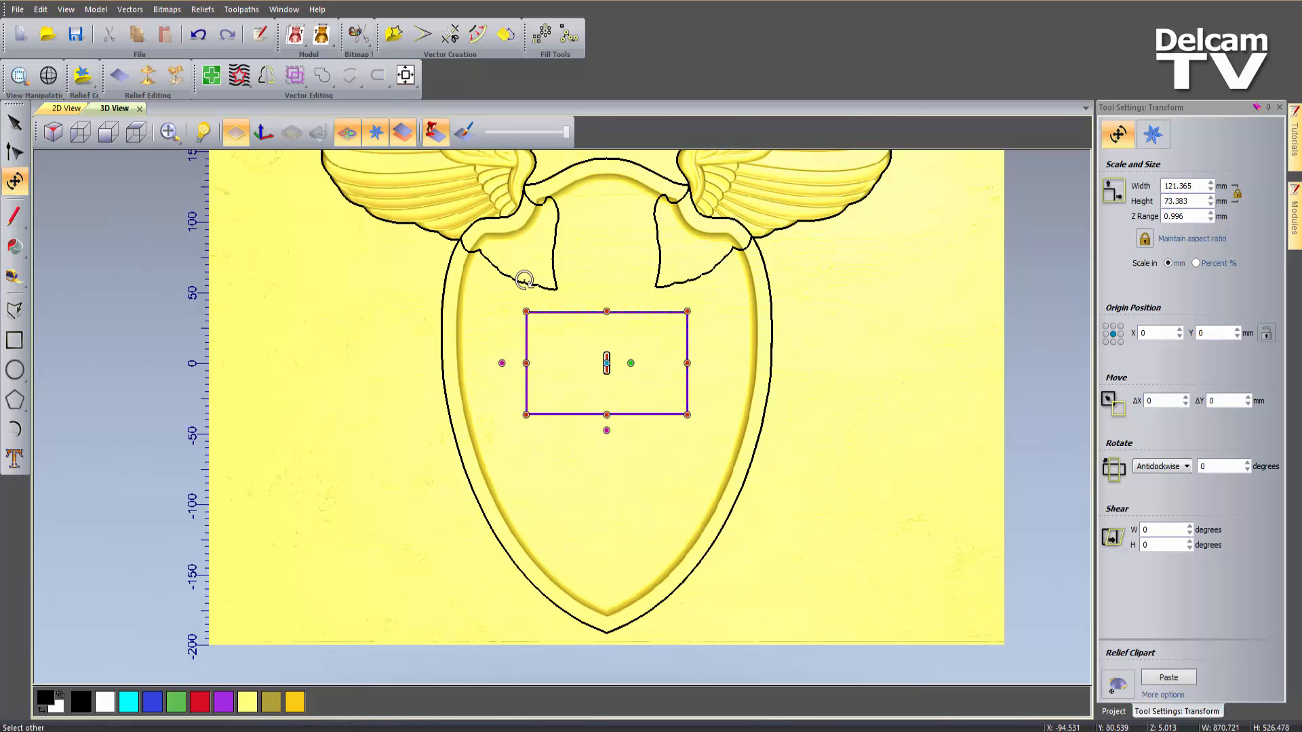
{"action": "left_click_drag", "start_coordinate": [625, 382], "coordinate": [626, 486]}
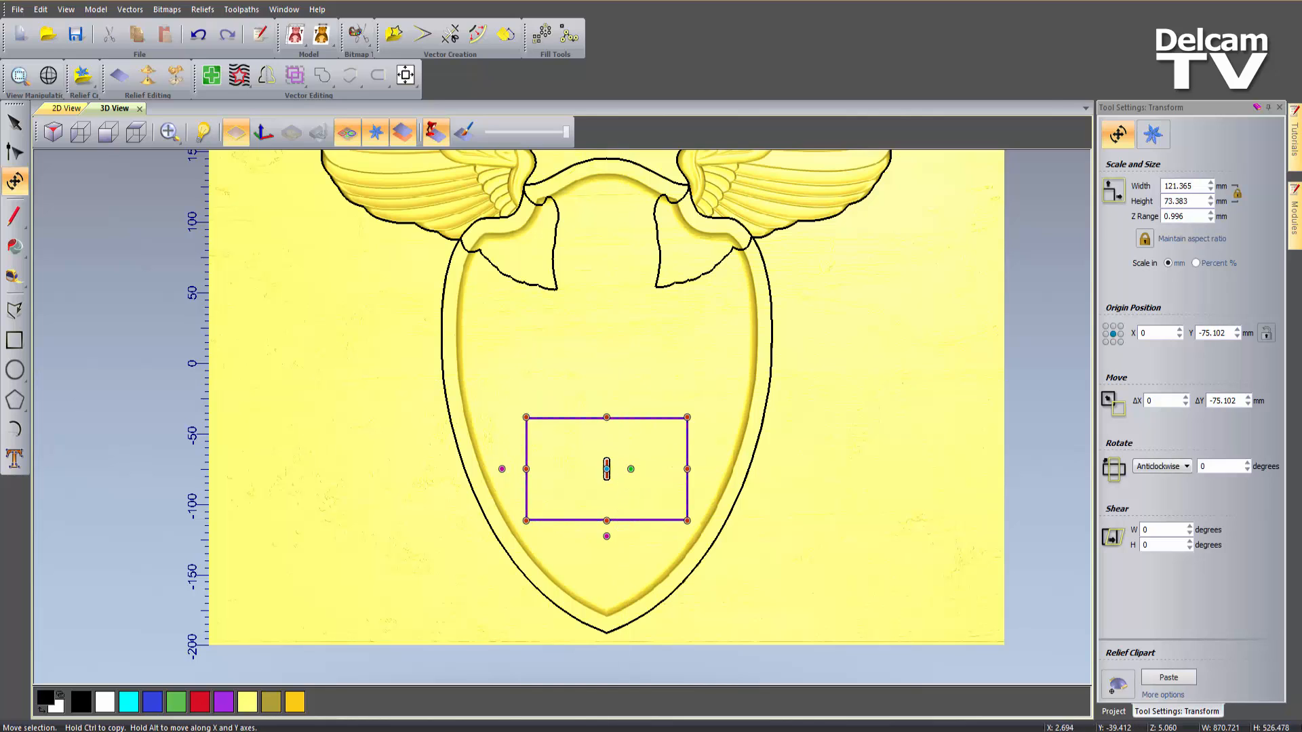
Reduce the rectangle's height to about 25 mm from its upper edge and raise its Z range to about 6.3 mm
{"action": "left_click_drag", "start_coordinate": [607, 417], "coordinate": [607, 486]}
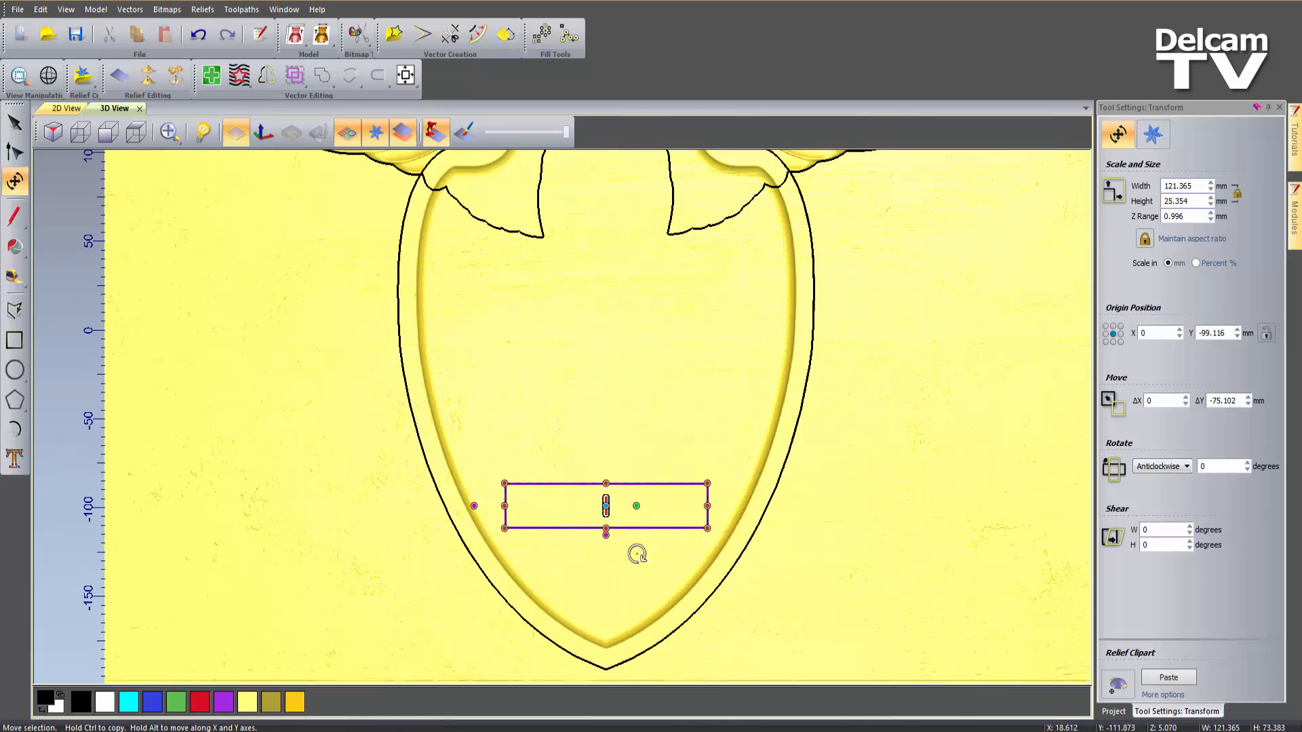
{"action": "middle_click_drag", "start_coordinate": [636, 549], "coordinate": [767, 412]}
{"action": "scroll", "coordinate": [668, 458], "scroll_direction": "up", "scroll_amount": 5}
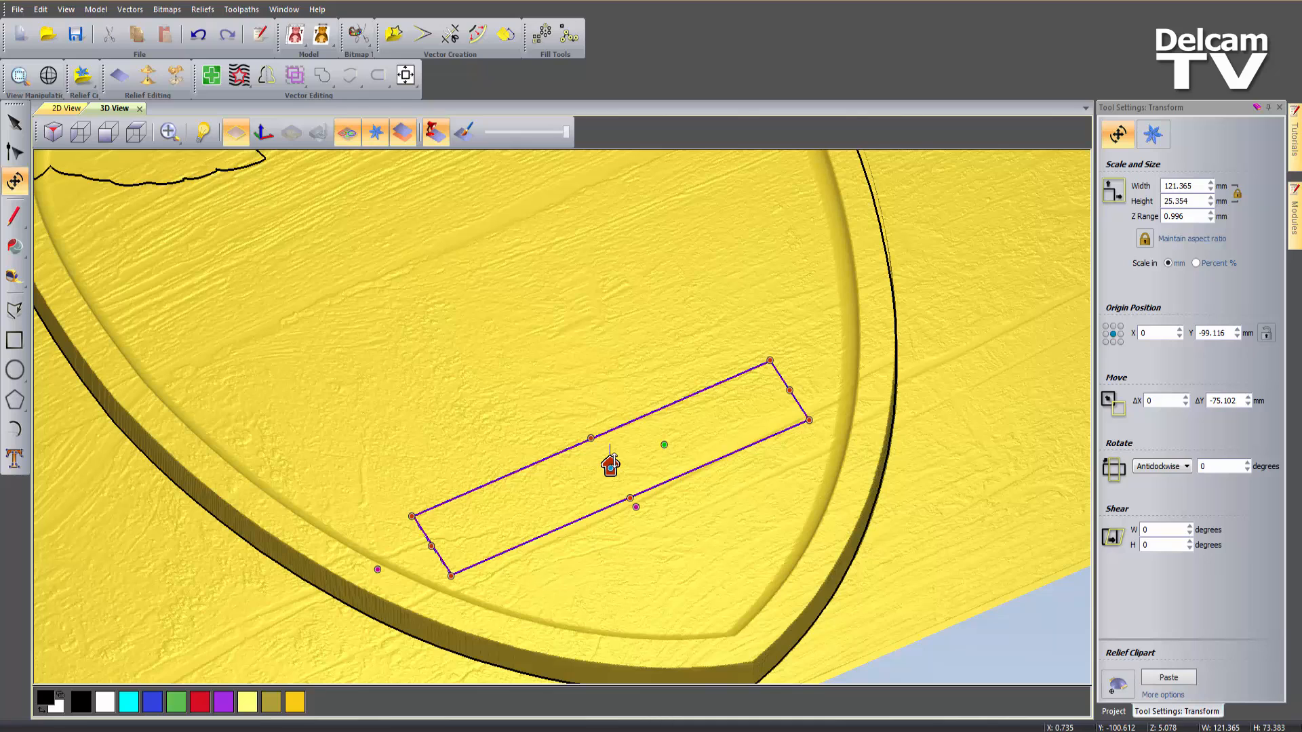
{"action": "left_click_drag", "start_coordinate": [610, 464], "coordinate": [620, 415]}
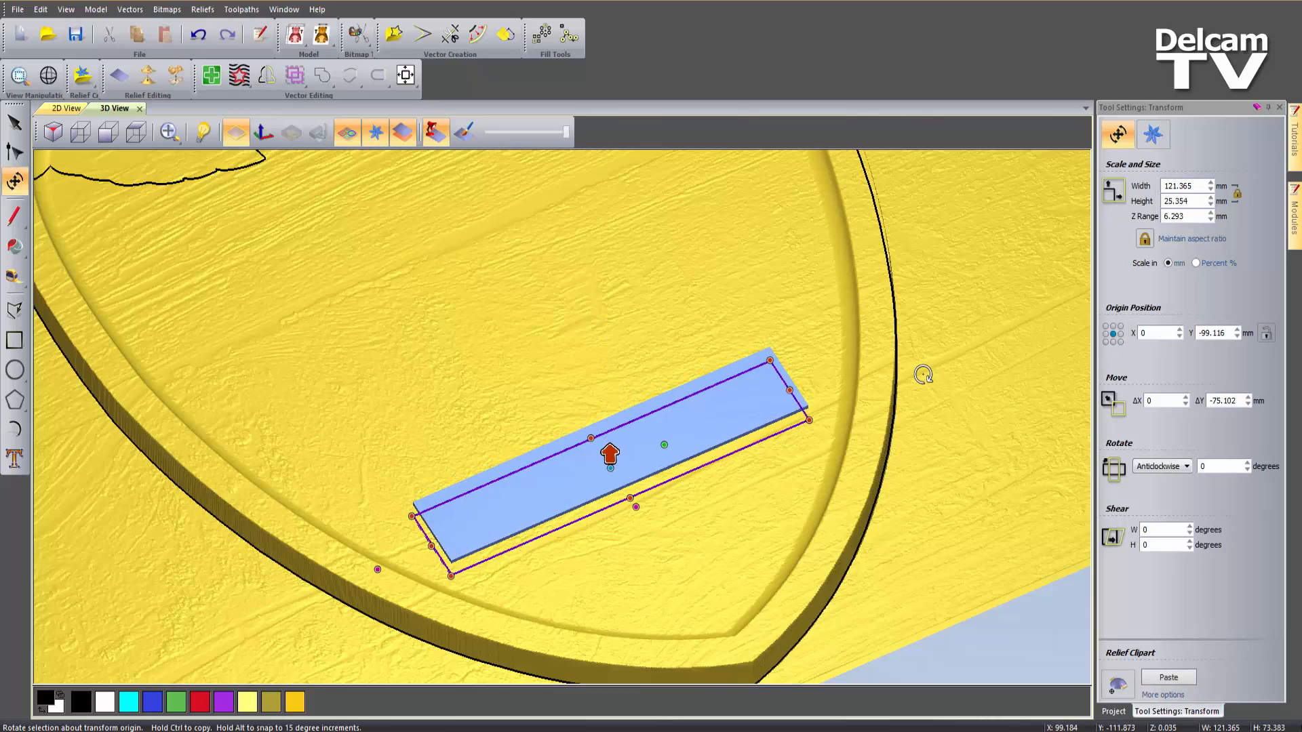
Paste the rectangular relief onto the shield and hide the vectors to check the raised plate
{"action": "left_click", "coordinate": [1169, 678]}
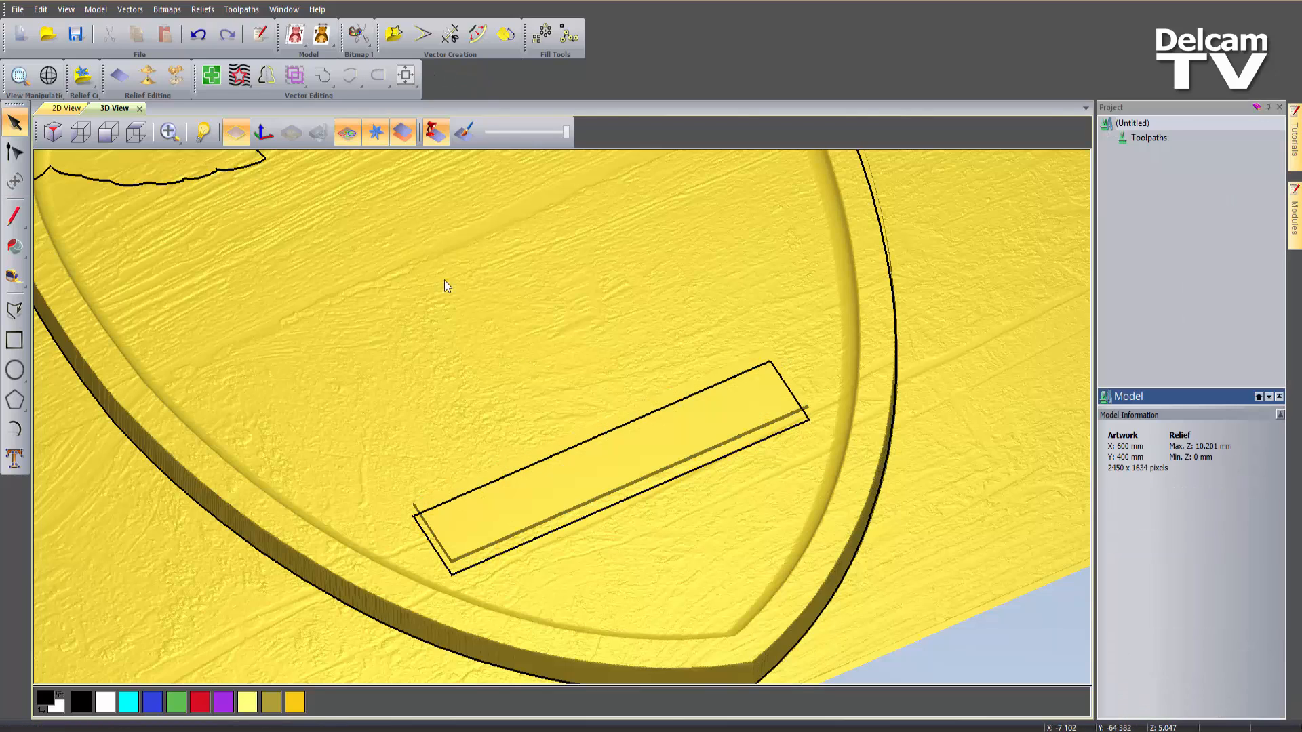
{"action": "left_click", "coordinate": [348, 133]}
{"action": "left_click_drag", "start_coordinate": [650, 510], "coordinate": [682, 474]}
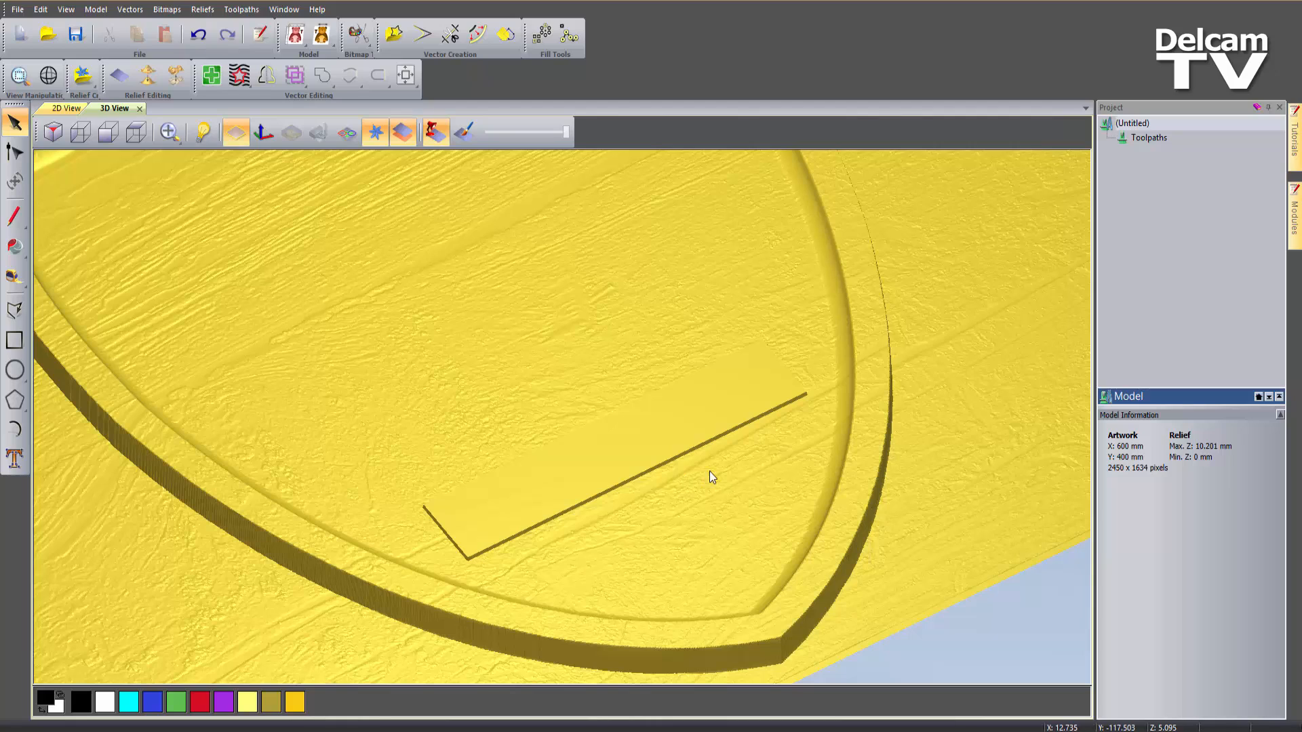
Import black border square.jpg as a relief into the plaque model
{"action": "left_click", "coordinate": [136, 132]}
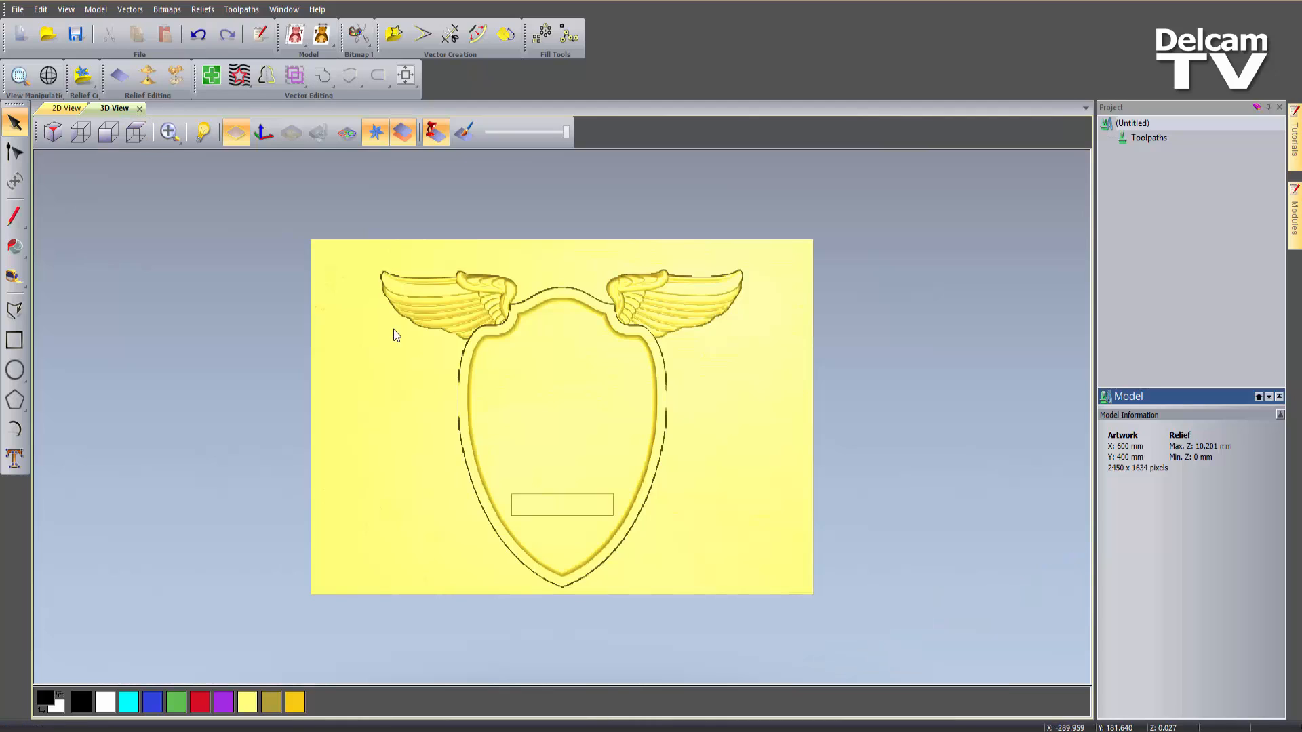
{"action": "scroll", "coordinate": [451, 417], "scroll_direction": "up", "scroll_amount": 2}
{"action": "left_click", "coordinate": [202, 10]}
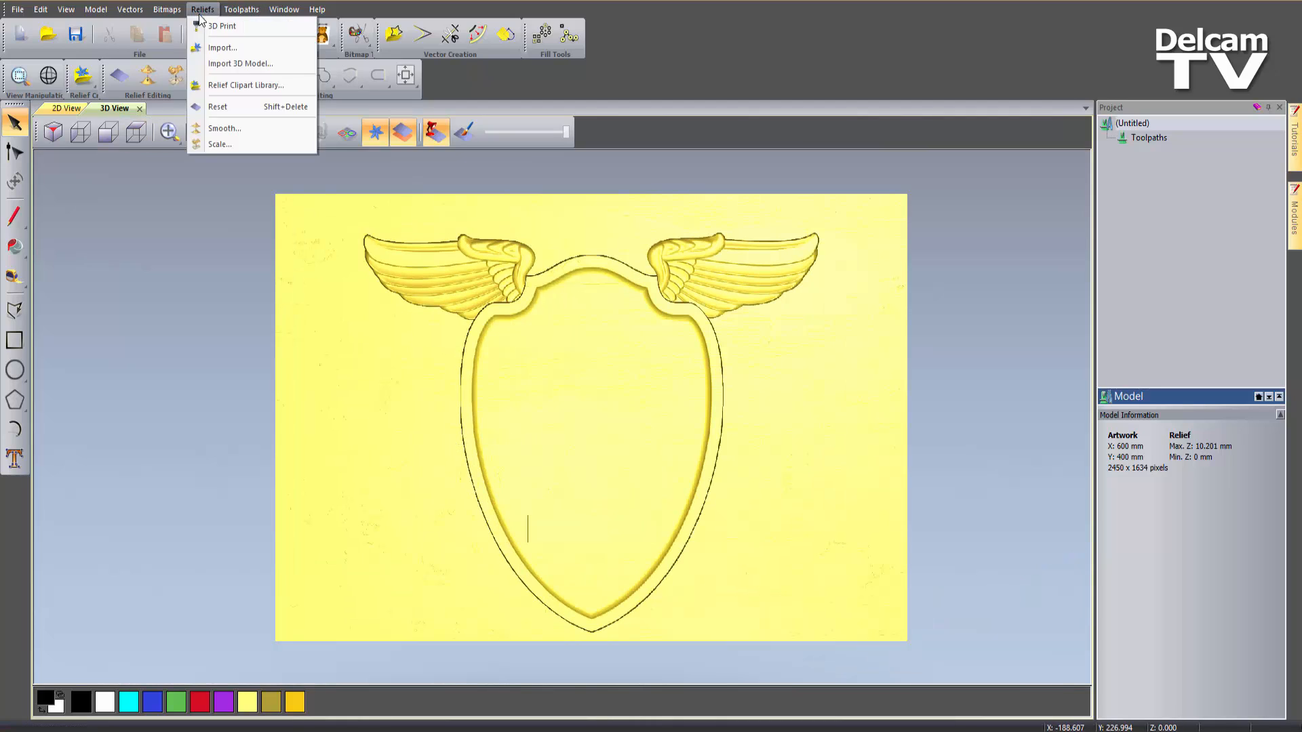
{"action": "left_click", "coordinate": [234, 49]}
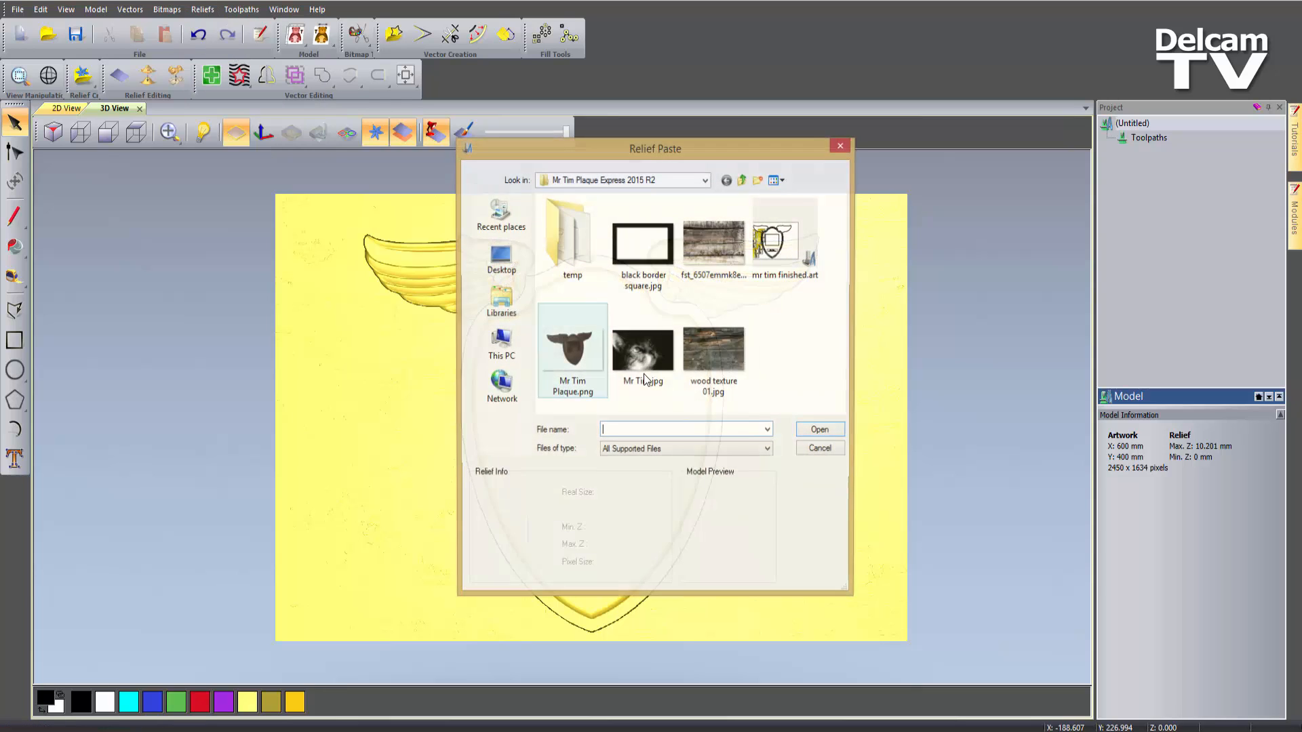
{"action": "left_click", "coordinate": [643, 244]}
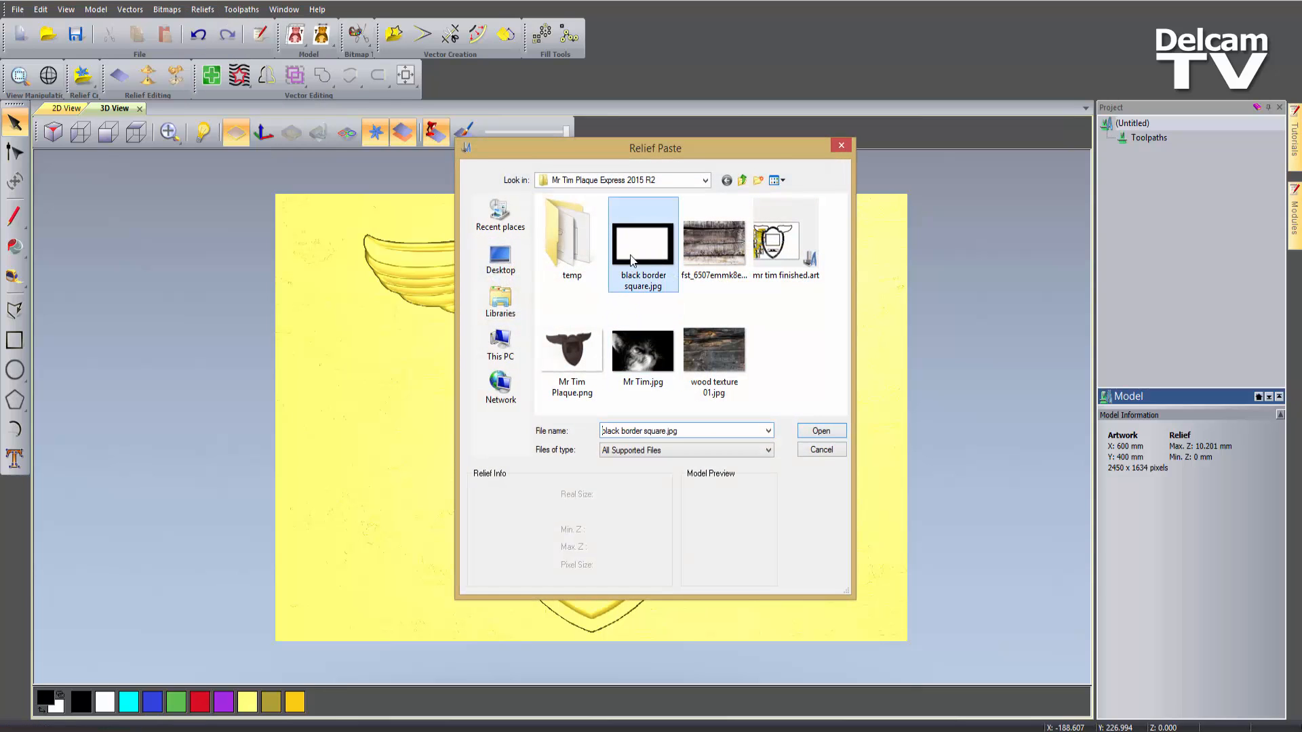
{"action": "left_click", "coordinate": [817, 431]}
Scale the imported rectangular relief down to about 177 by 107 mm and centre it in the model
{"action": "scroll", "coordinate": [734, 339], "scroll_direction": "down", "scroll_amount": 2}
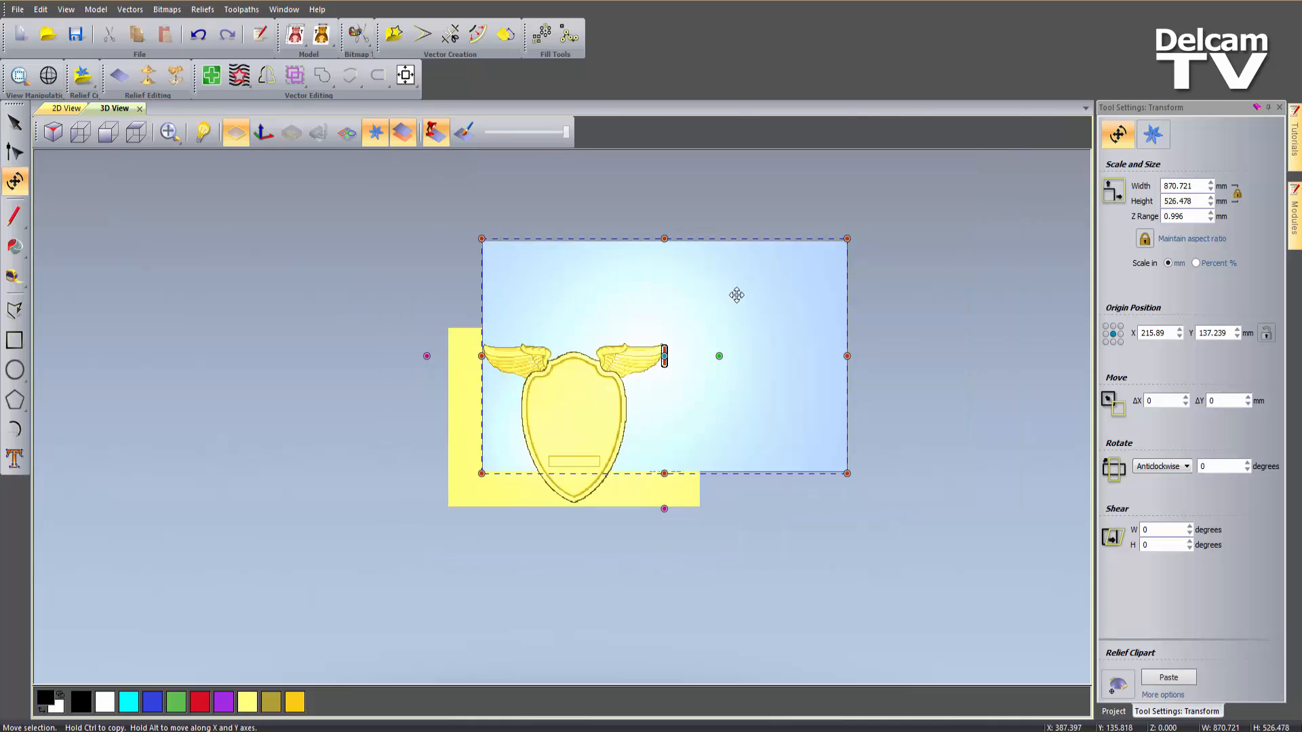
{"action": "left_click_drag", "start_coordinate": [847, 241], "coordinate": [556, 426]}
{"action": "scroll", "coordinate": [546, 444], "scroll_direction": "up", "scroll_amount": 2}
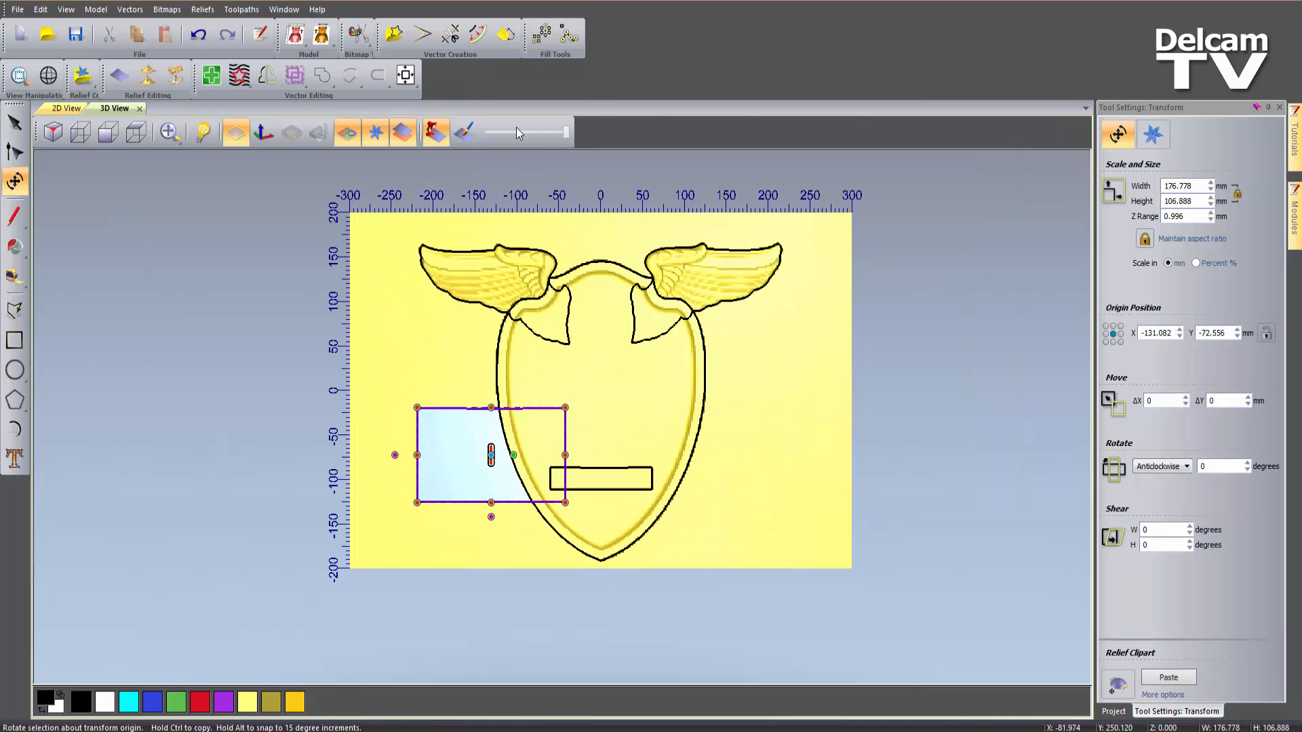
{"action": "left_click", "coordinate": [406, 75]}
{"action": "scroll", "coordinate": [584, 387], "scroll_direction": "up", "scroll_amount": 2}
{"action": "scroll", "coordinate": [585, 386], "scroll_direction": "up", "scroll_amount": 1}
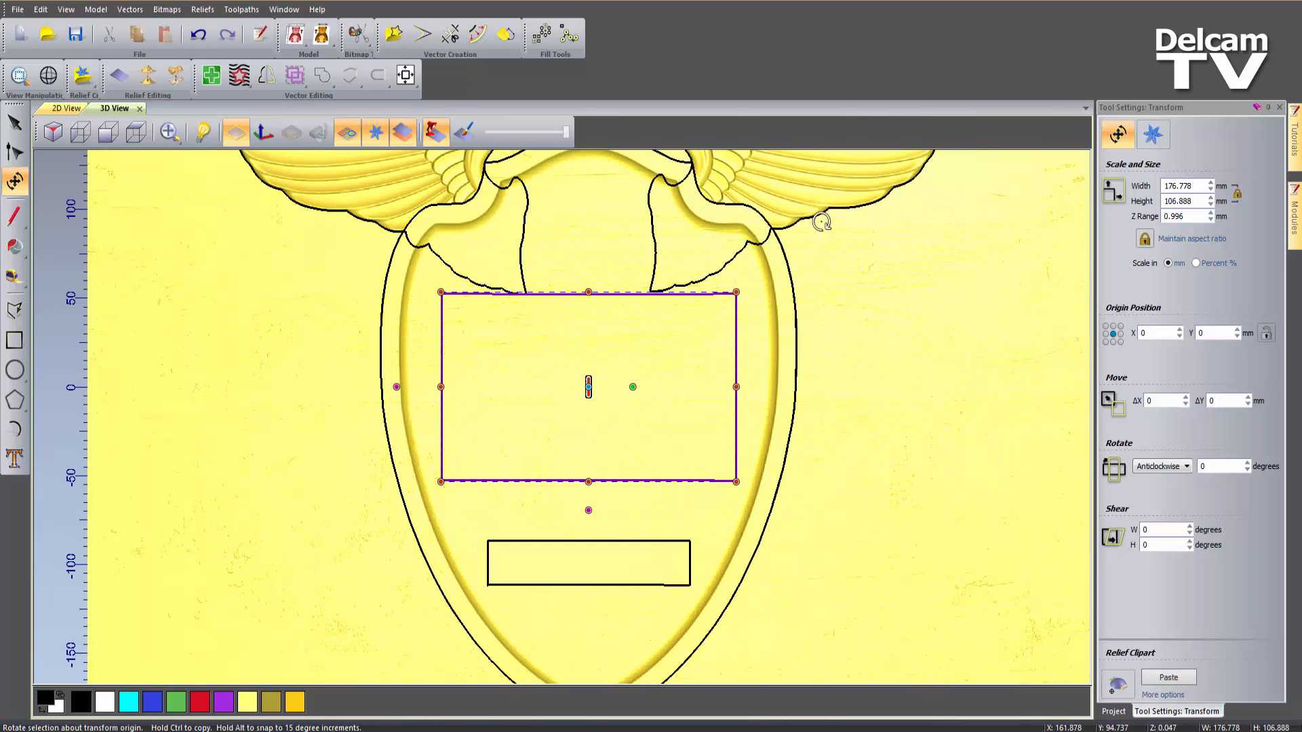
Reduce the relief to about 151 mm wide, stretch its height to about 120 mm and recentre it in the model
{"action": "left_click_drag", "start_coordinate": [735, 290], "coordinate": [694, 319]}
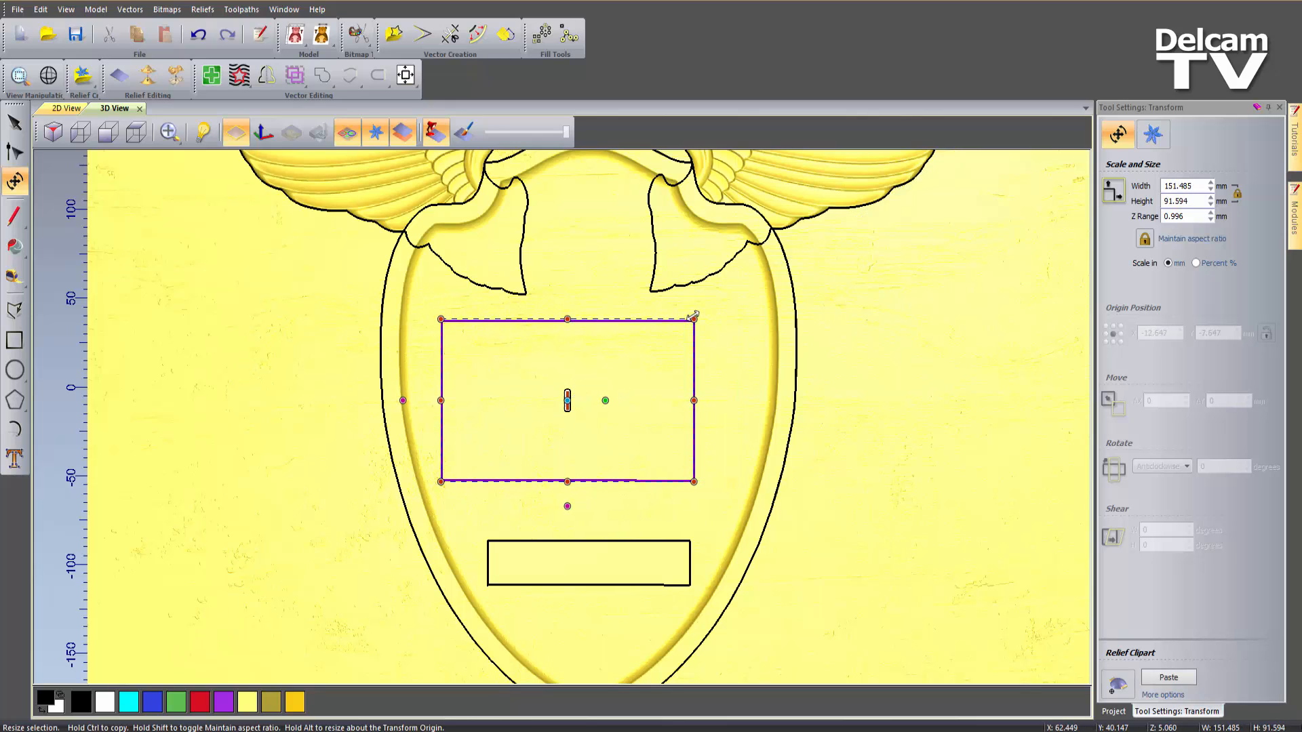
{"action": "left_click", "coordinate": [404, 80]}
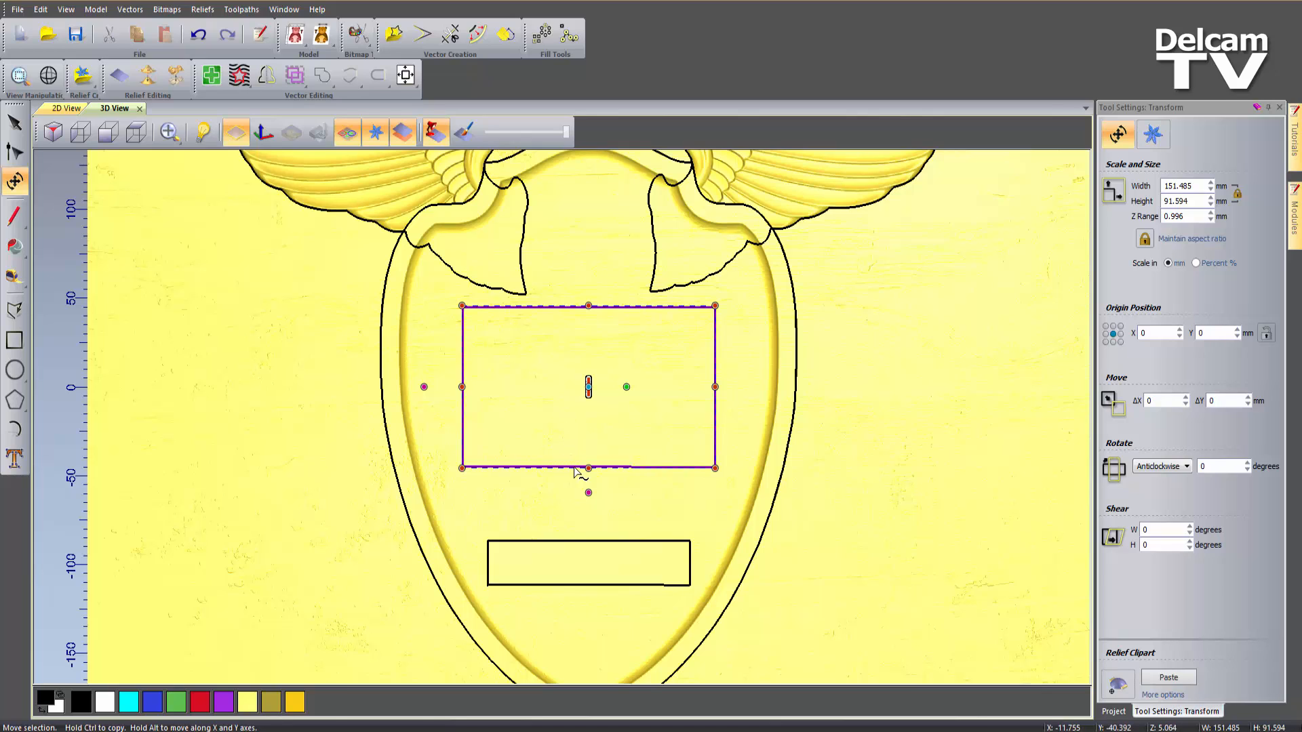
{"action": "left_click_drag", "start_coordinate": [589, 469], "coordinate": [589, 518]}
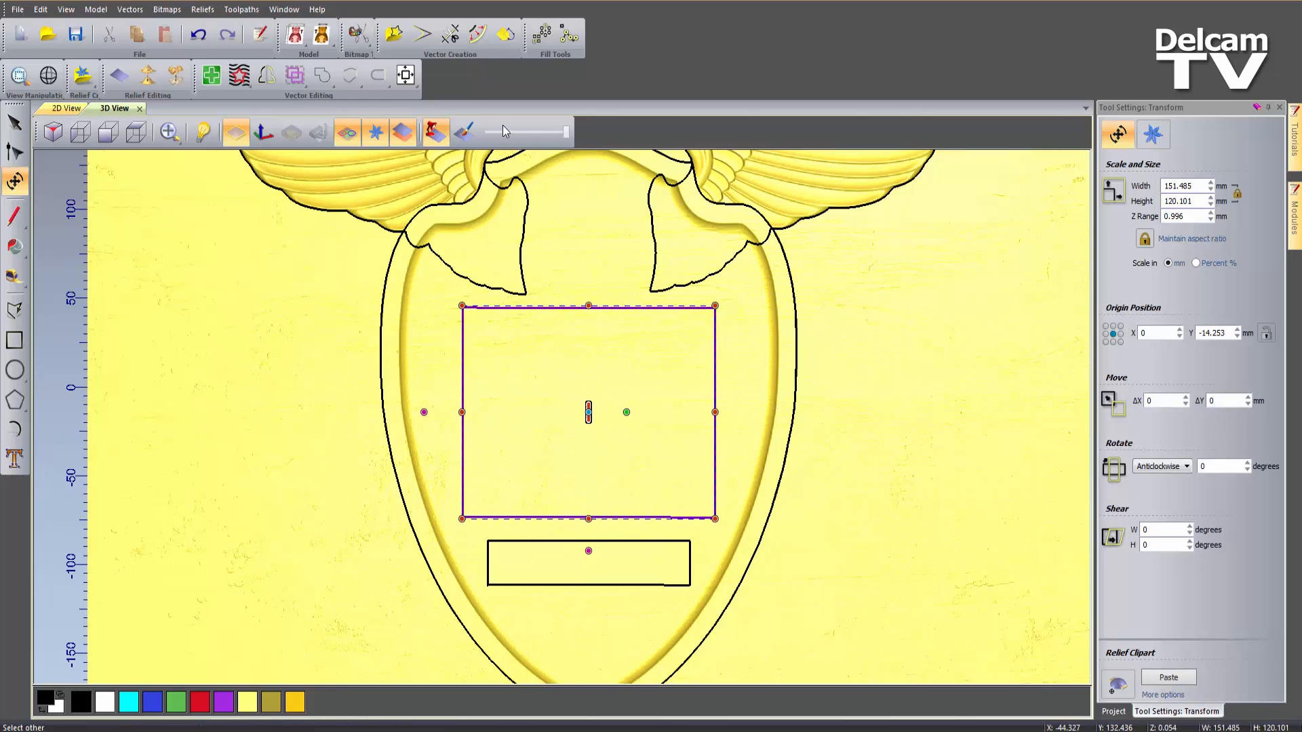
{"action": "left_click", "coordinate": [405, 75]}
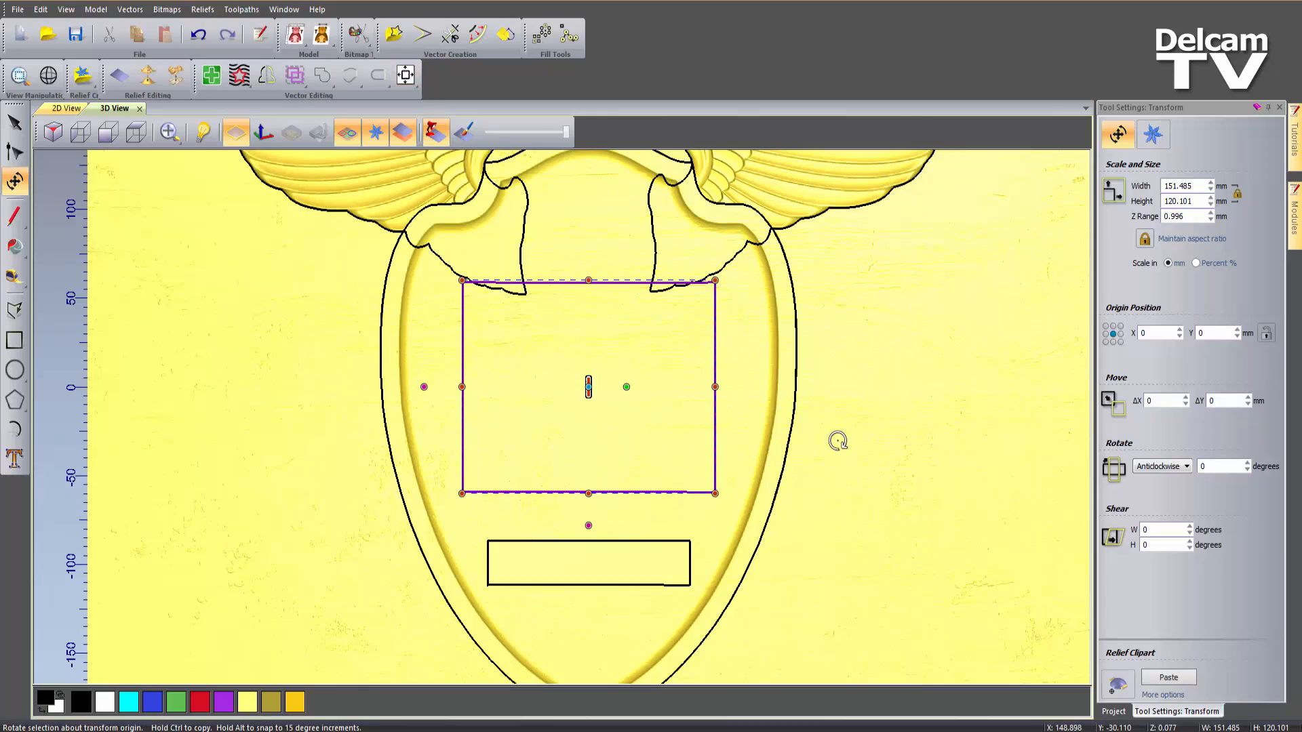
Set the large rectangular relief's Z range to 6 mm and paste it onto the shield
{"action": "middle_click_drag", "start_coordinate": [756, 570], "coordinate": [889, 356]}
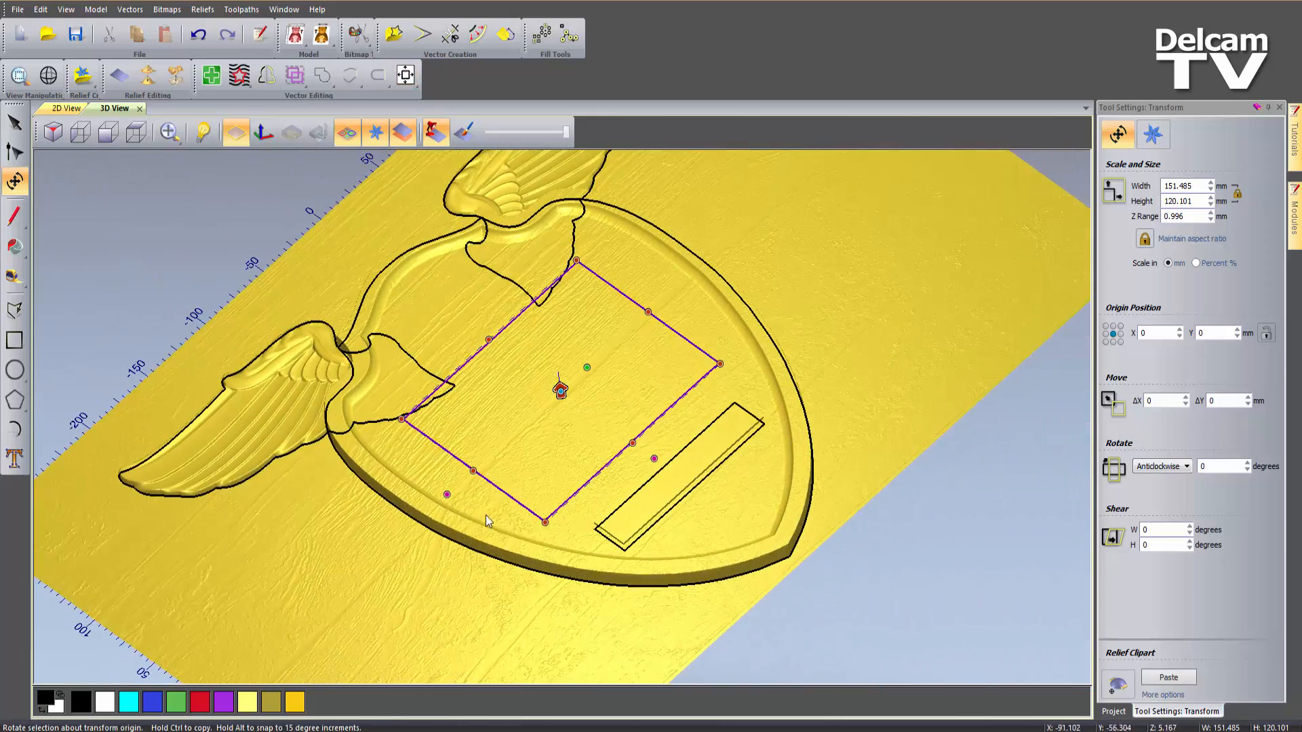
{"action": "middle_click_drag", "start_coordinate": [486, 515], "coordinate": [457, 495]}
{"action": "scroll", "coordinate": [563, 418], "scroll_direction": "up", "scroll_amount": 3}
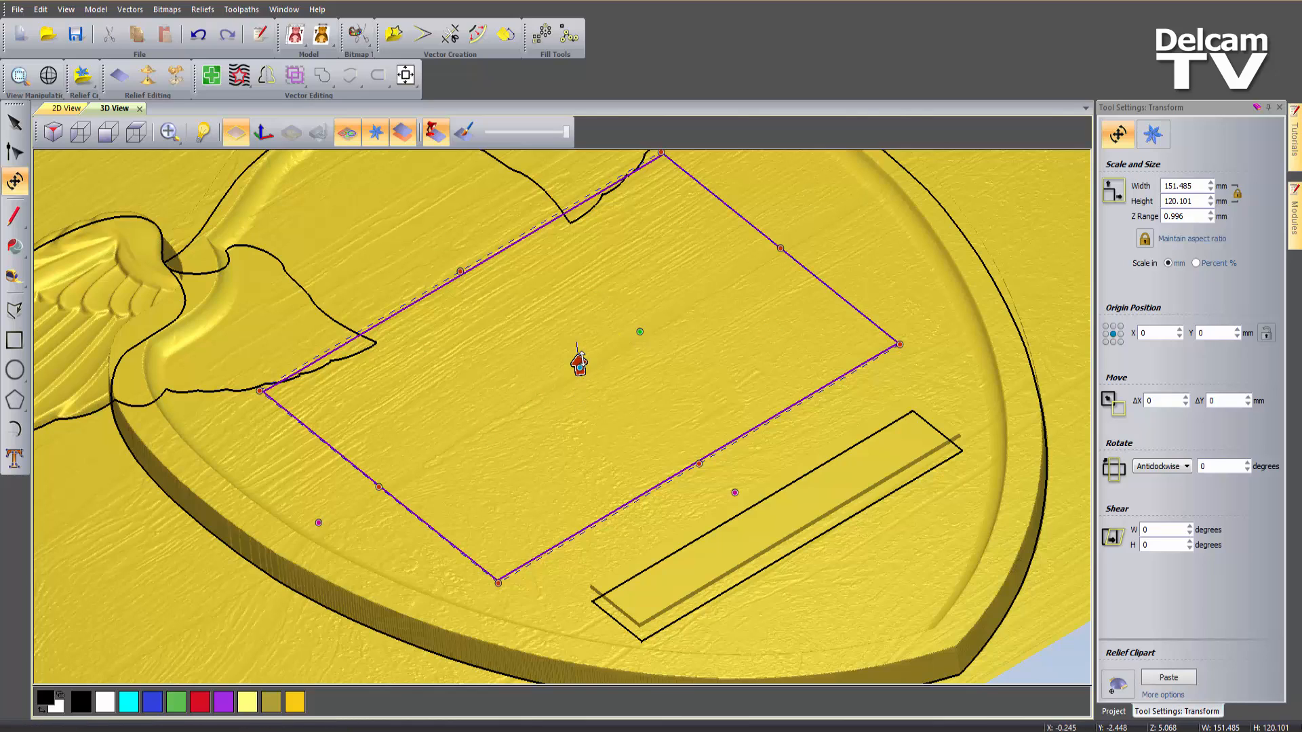
{"action": "left_click_drag", "start_coordinate": [579, 360], "coordinate": [580, 311]}
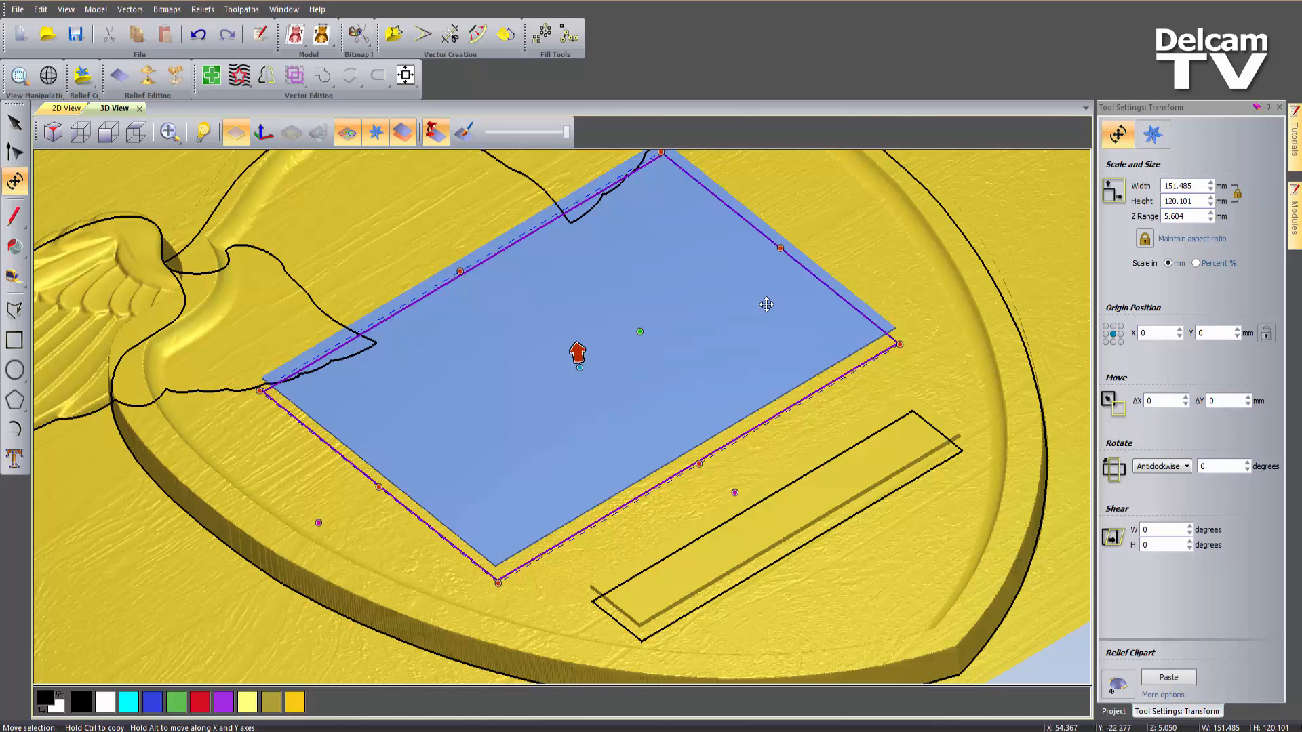
{"action": "left_click_drag", "start_coordinate": [1185, 217], "coordinate": [1045, 214]}
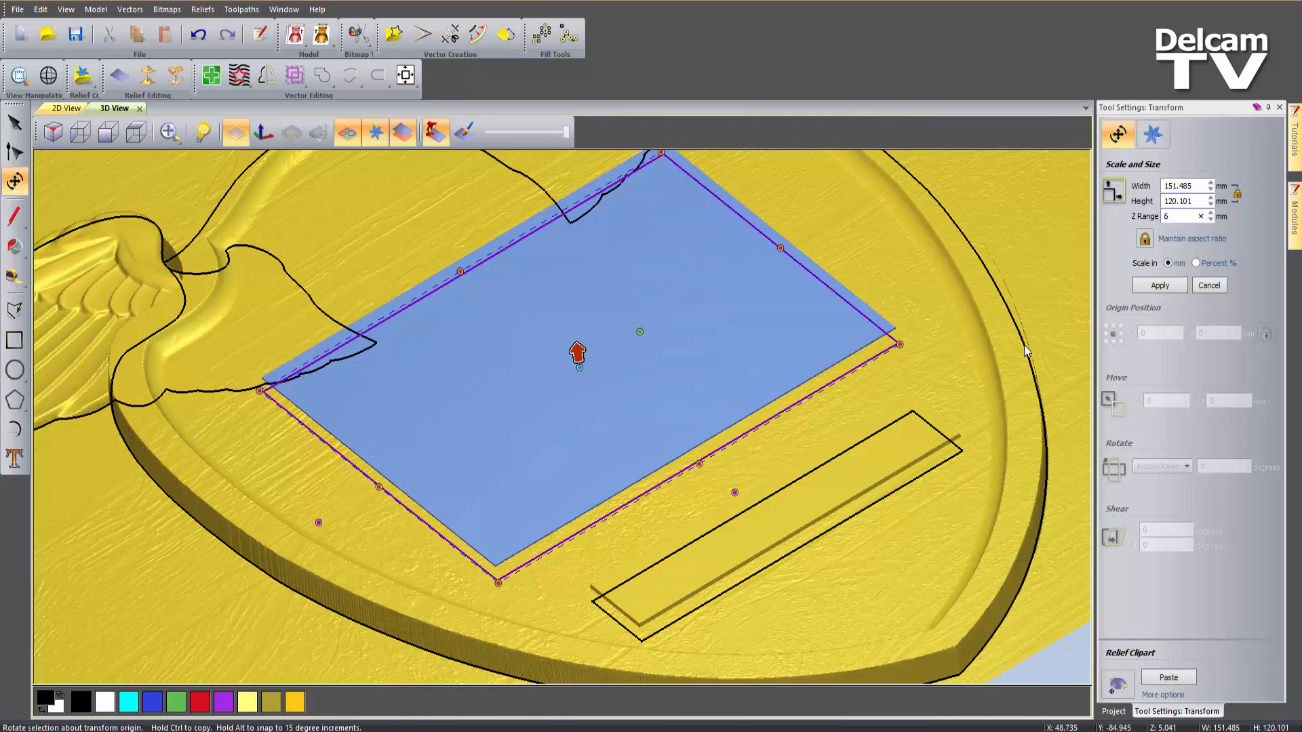
{"action": "left_click", "coordinate": [1157, 285]}
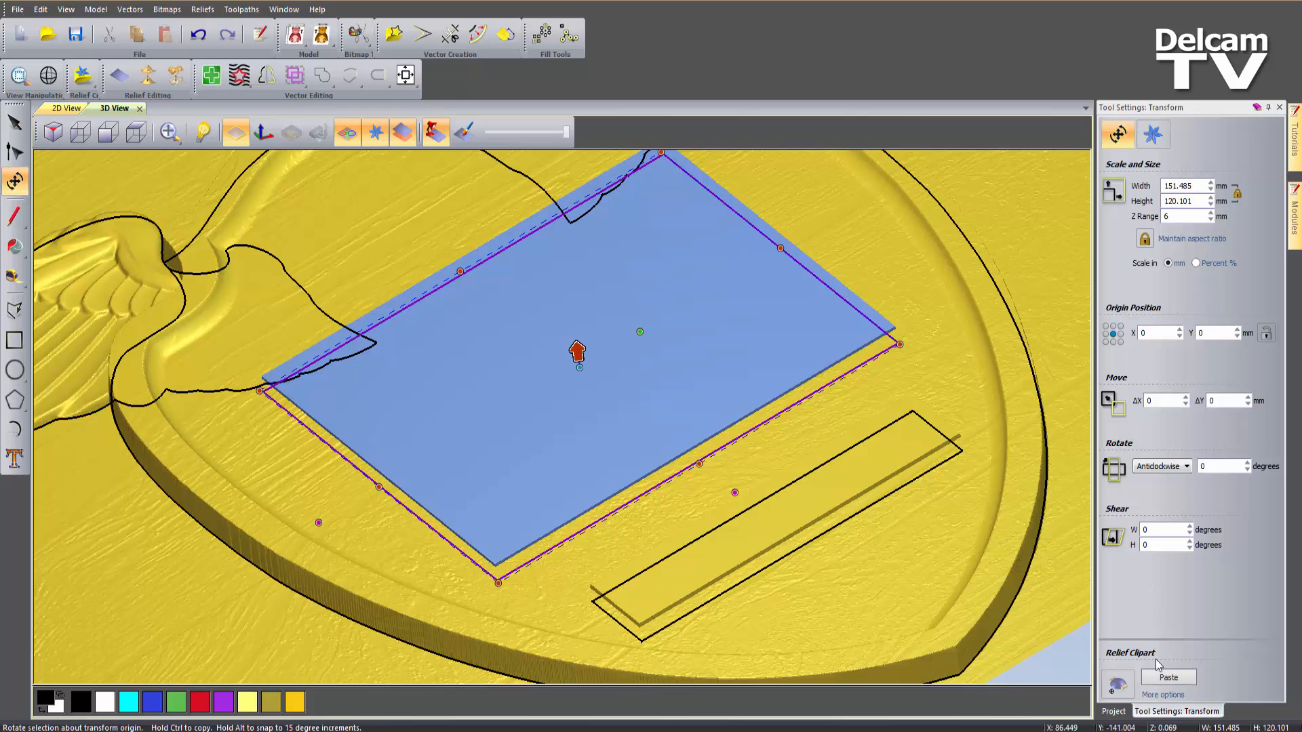
{"action": "left_click", "coordinate": [1166, 678]}
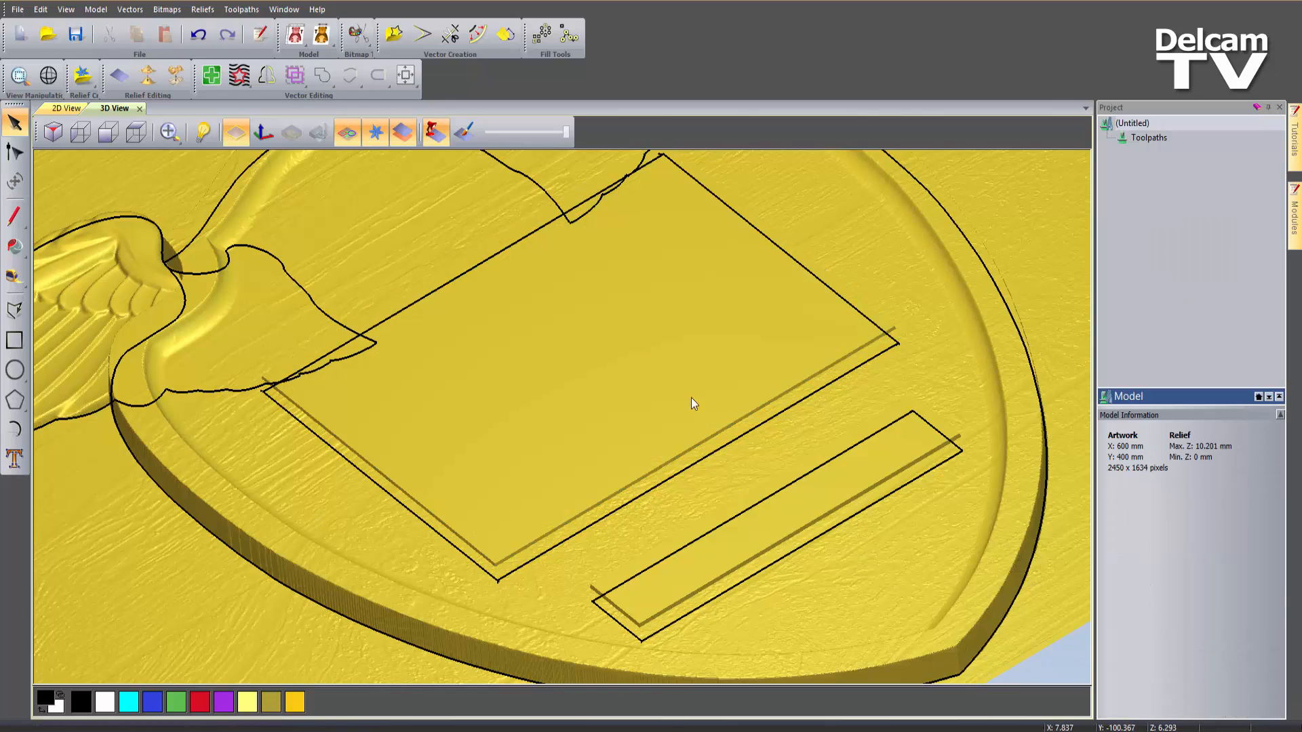
Hide the vectors and inspect the two raised rectangular plates on the shield
{"action": "left_click", "coordinate": [347, 134]}
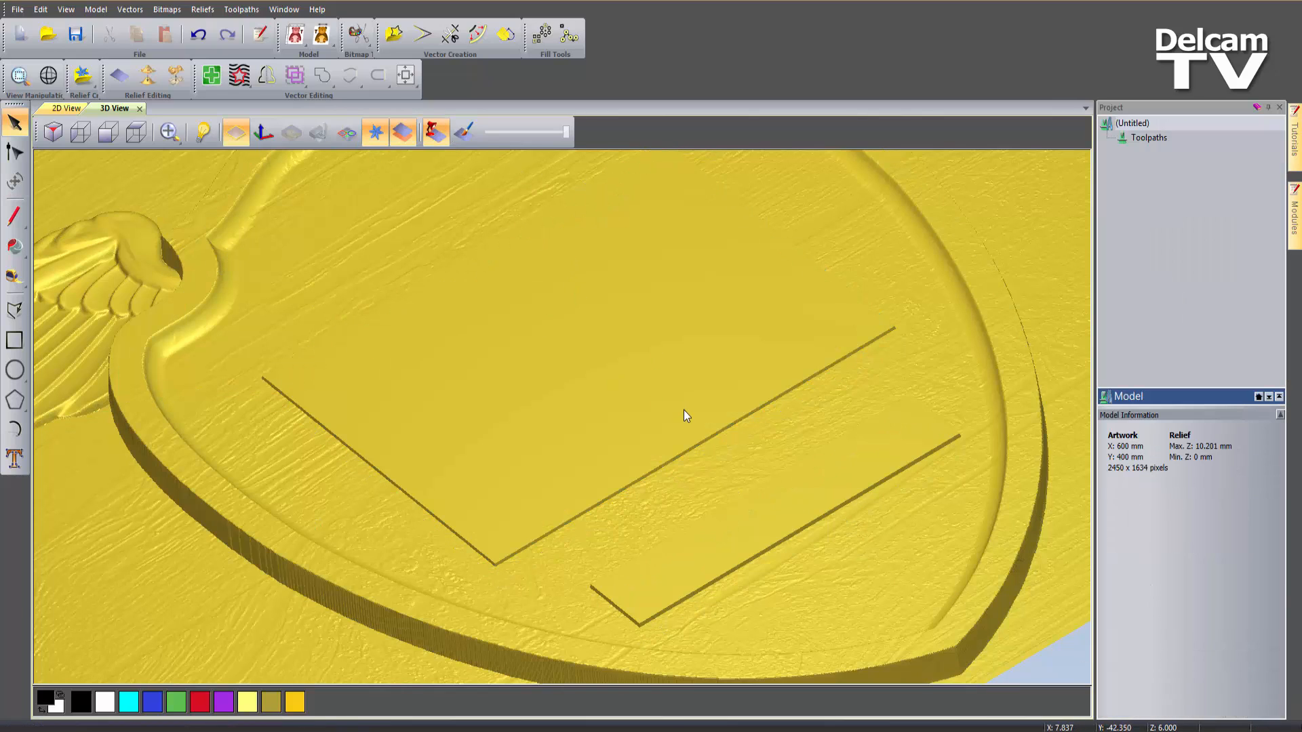
{"action": "left_click_drag", "start_coordinate": [684, 409], "coordinate": [453, 389]}
{"action": "left_click_drag", "start_coordinate": [710, 540], "coordinate": [699, 546]}
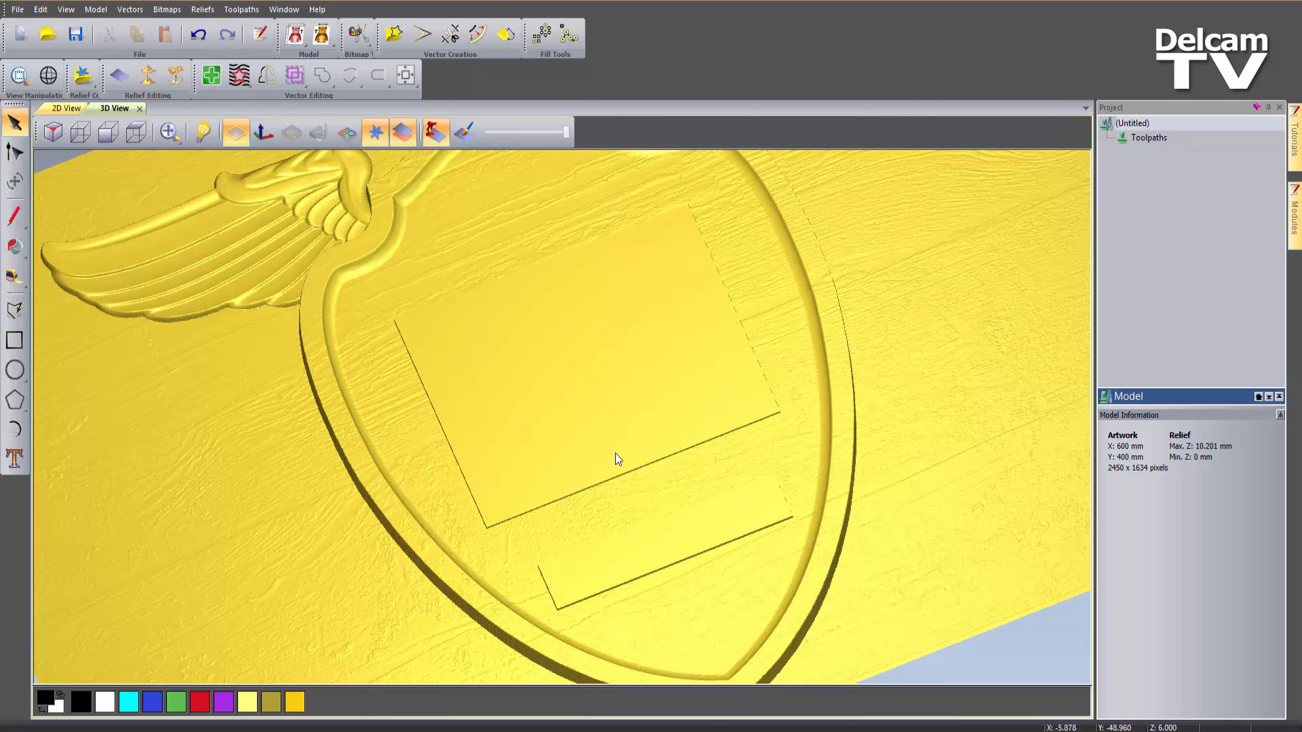
Show the vectors again and delete the large plate's distorted outline vector together with its stray corner loop
{"action": "left_click", "coordinate": [349, 136]}
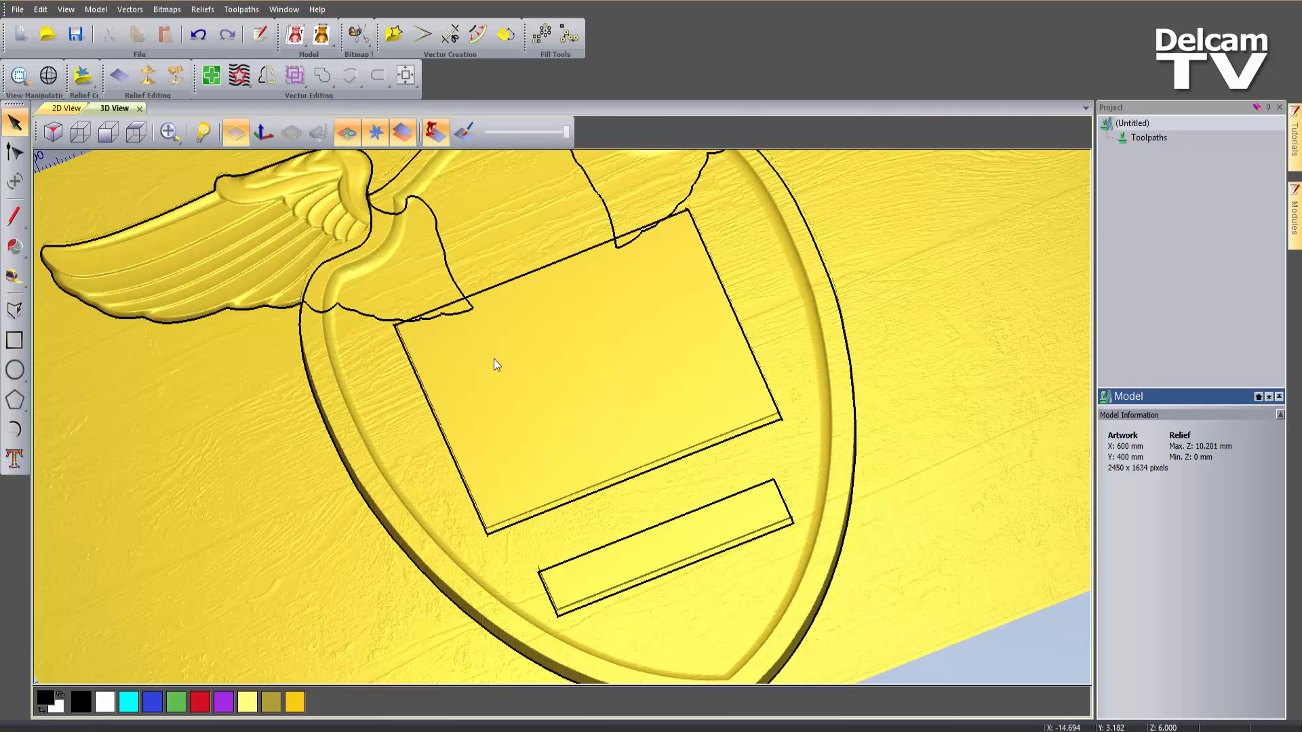
{"action": "left_click", "coordinate": [135, 133]}
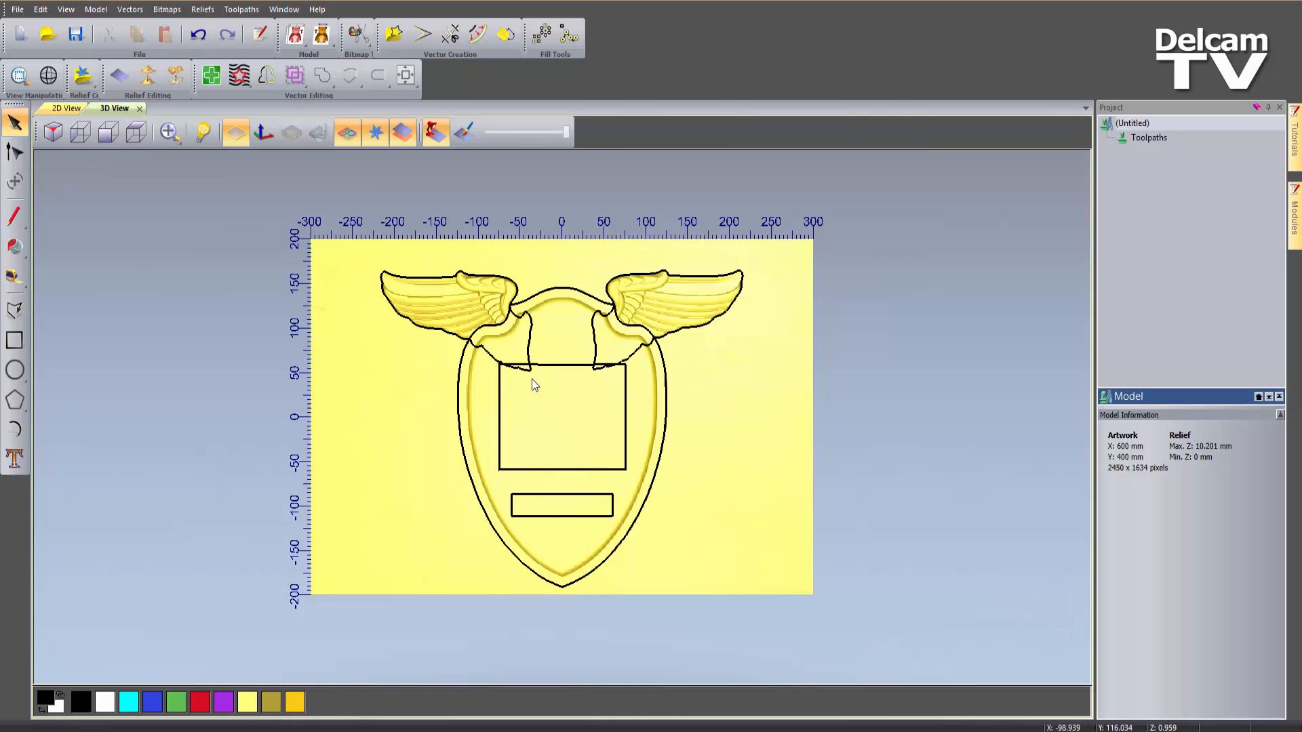
{"action": "scroll", "coordinate": [532, 379], "scroll_direction": "up", "scroll_amount": 5}
{"action": "scroll", "coordinate": [485, 349], "scroll_direction": "up", "scroll_amount": 5}
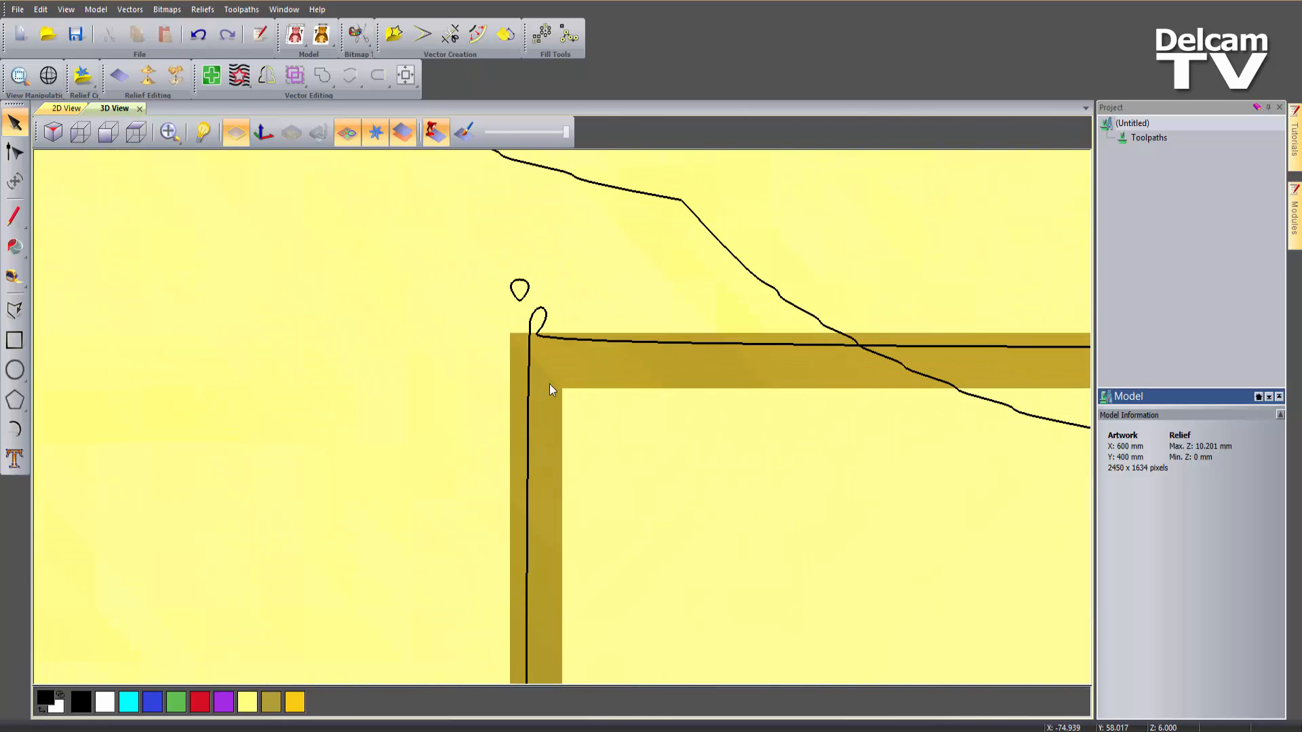
{"action": "left_click", "coordinate": [547, 339]}
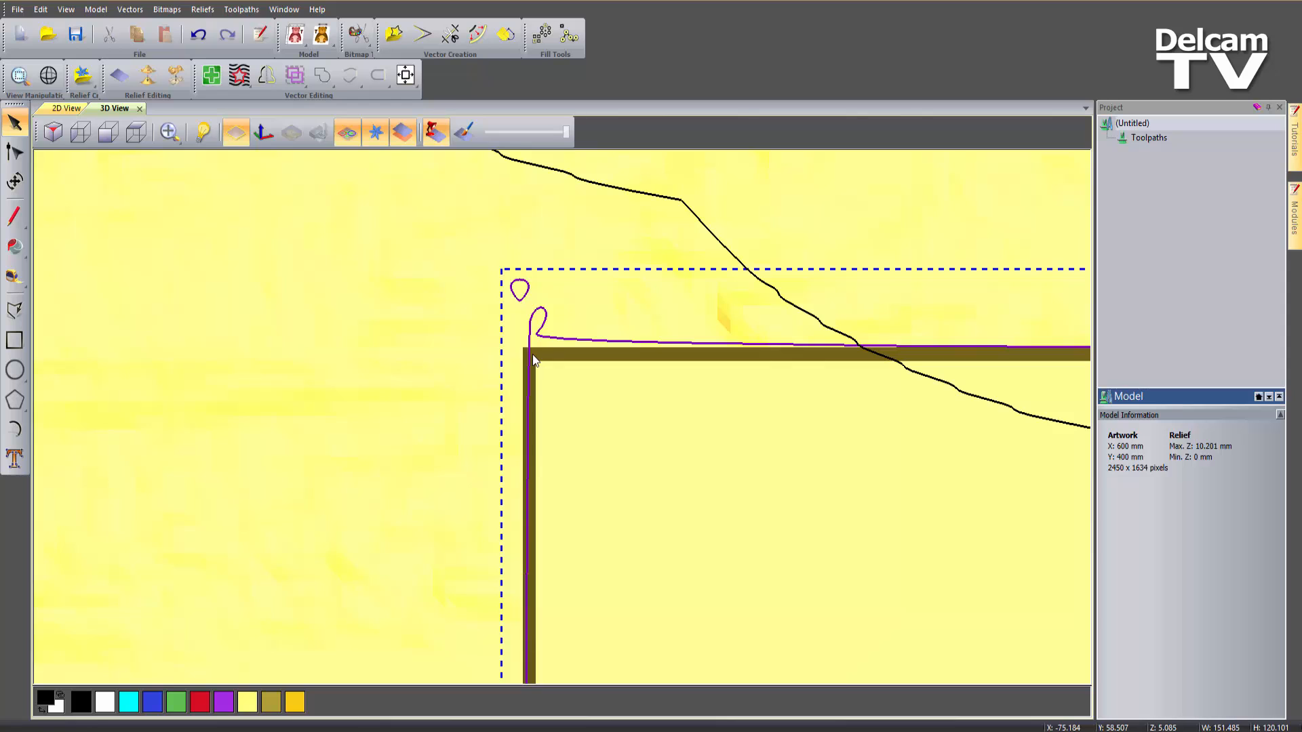
{"action": "scroll", "coordinate": [563, 420], "scroll_direction": "down", "scroll_amount": 5}
{"action": "scroll", "coordinate": [613, 445], "scroll_direction": "up", "scroll_amount": 5}
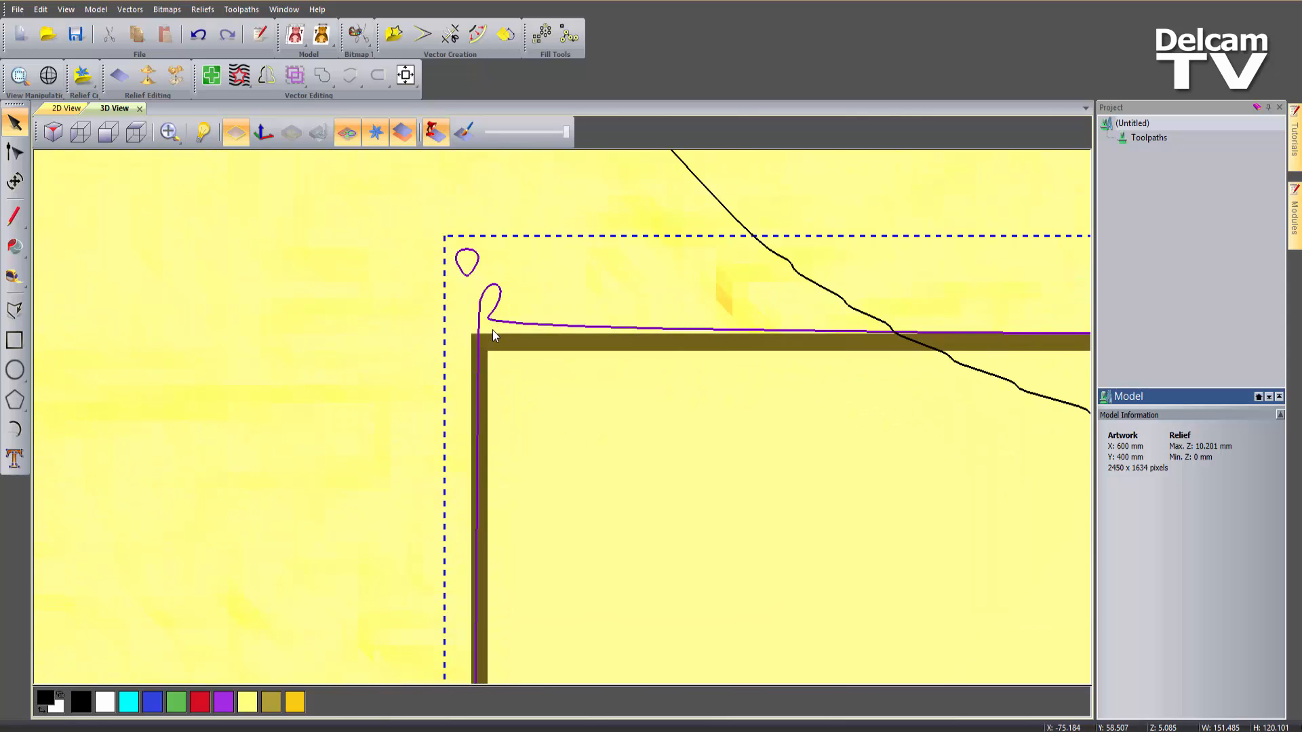
{"action": "key", "text": "Delete"}
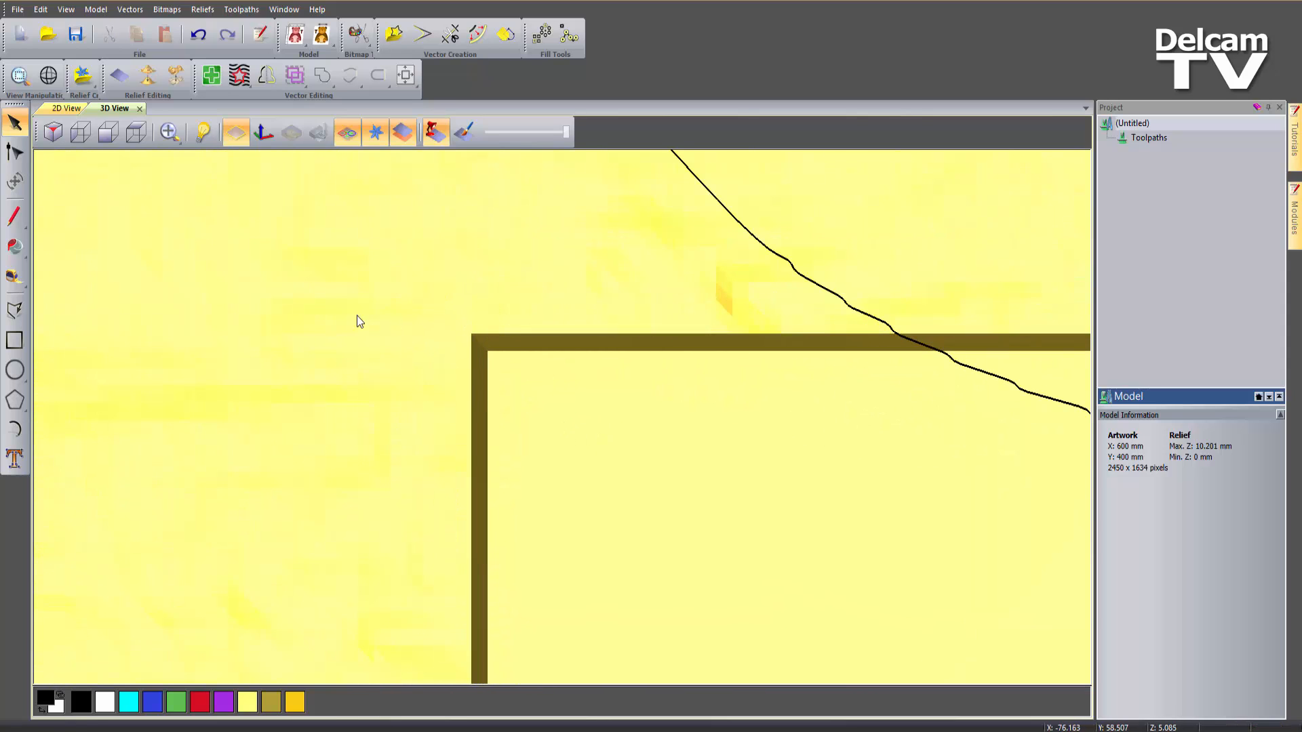
Draw a rectangle vector about 151 by 117 mm along the edges of the large plate, then deselect it
{"action": "left_click", "coordinate": [15, 340]}
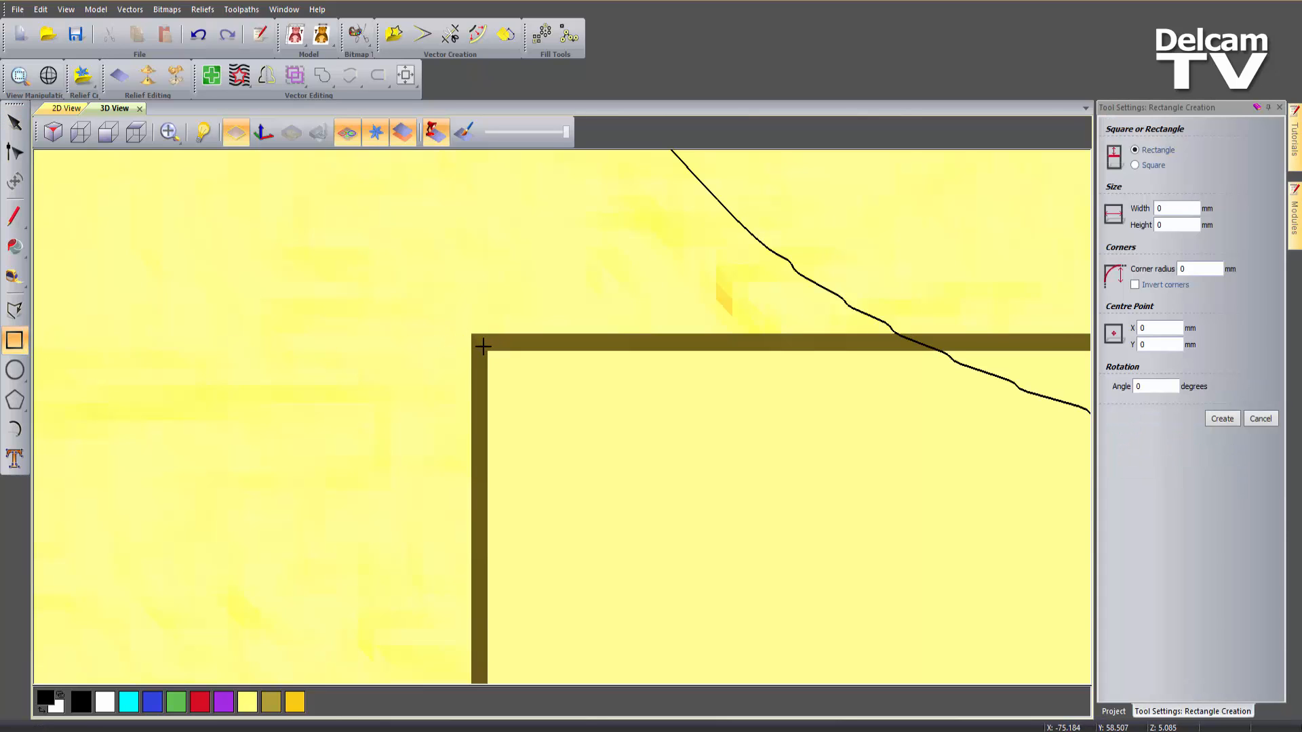
{"action": "left_click_drag", "start_coordinate": [482, 346], "coordinate": [726, 520]}
{"action": "scroll", "coordinate": [683, 516], "scroll_direction": "down", "scroll_amount": 5}
{"action": "scroll", "coordinate": [689, 520], "scroll_direction": "down", "scroll_amount": 4}
{"action": "scroll", "coordinate": [721, 549], "scroll_direction": "up", "scroll_amount": 8}
{"action": "scroll", "coordinate": [726, 532], "scroll_direction": "up", "scroll_amount": 4}
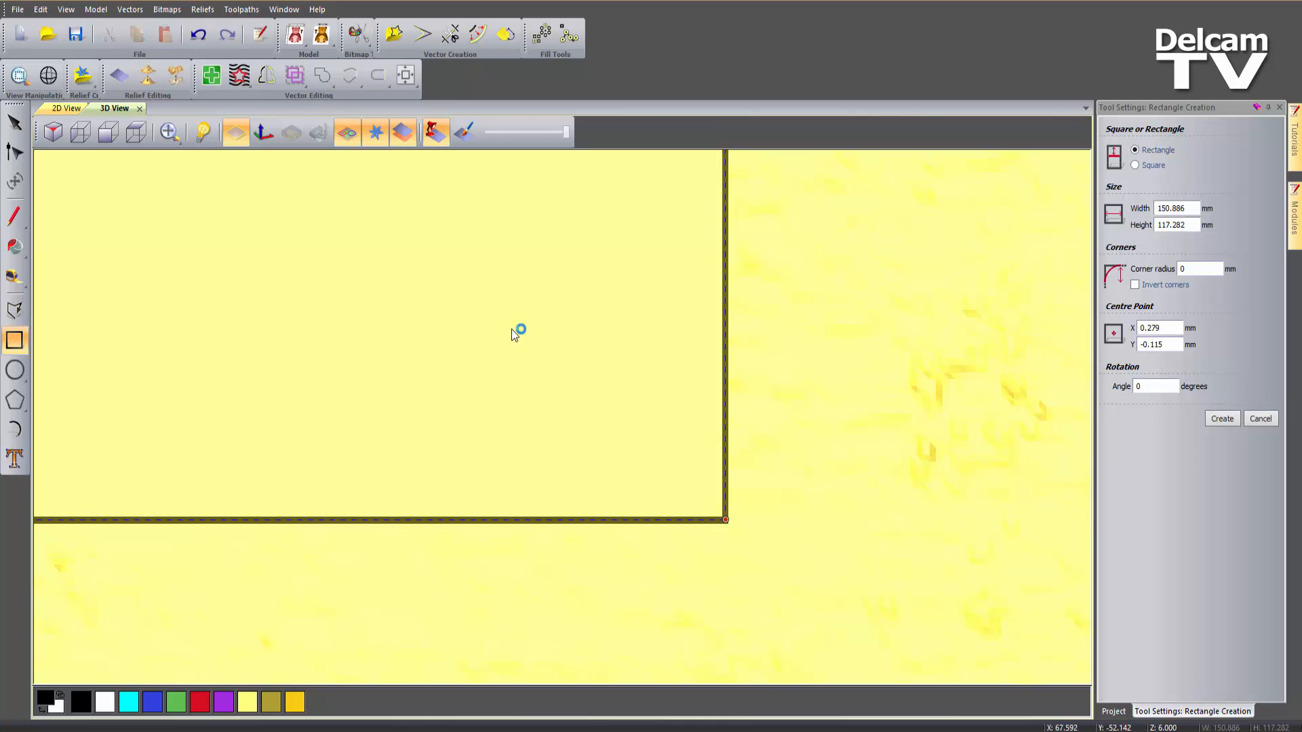
{"action": "key", "text": "Escape"}
{"action": "scroll", "coordinate": [296, 301], "scroll_direction": "down", "scroll_amount": 2}
{"action": "scroll", "coordinate": [297, 300], "scroll_direction": "down", "scroll_amount": 3}
{"action": "scroll", "coordinate": [274, 288], "scroll_direction": "up", "scroll_amount": 1}
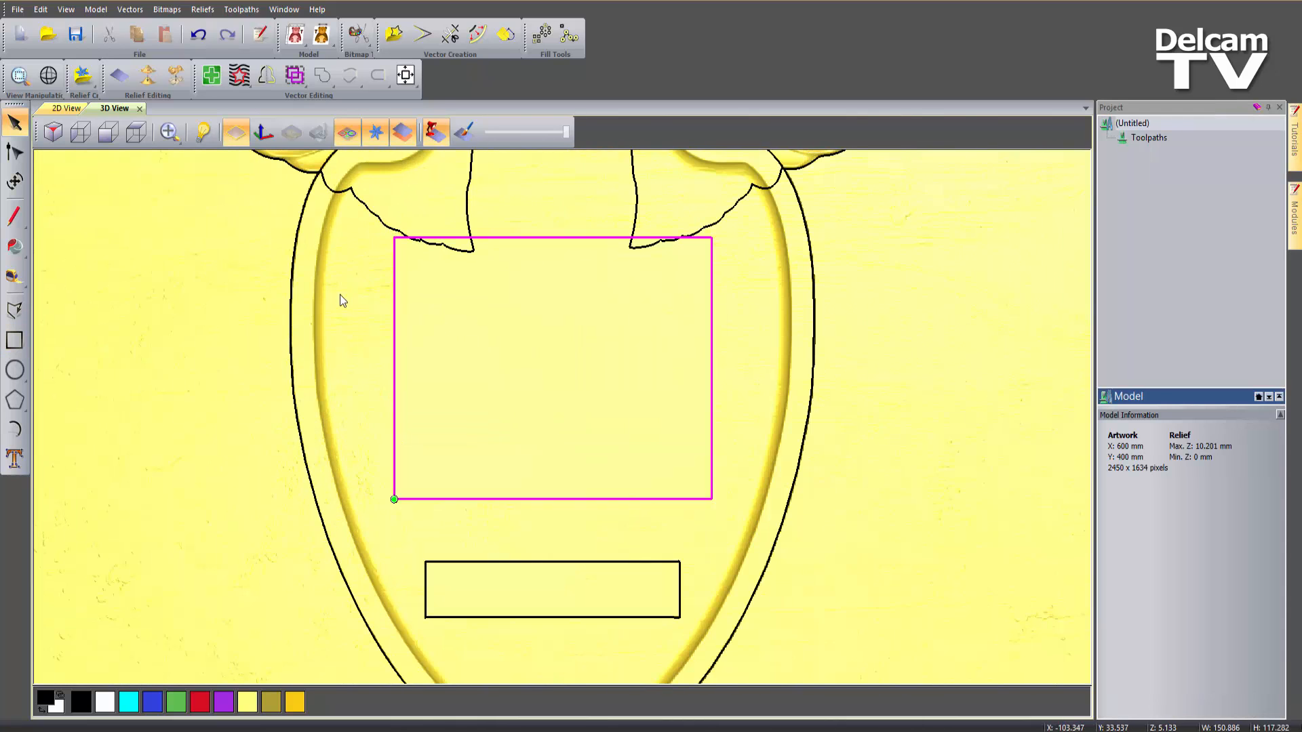
{"action": "left_click", "coordinate": [511, 332]}
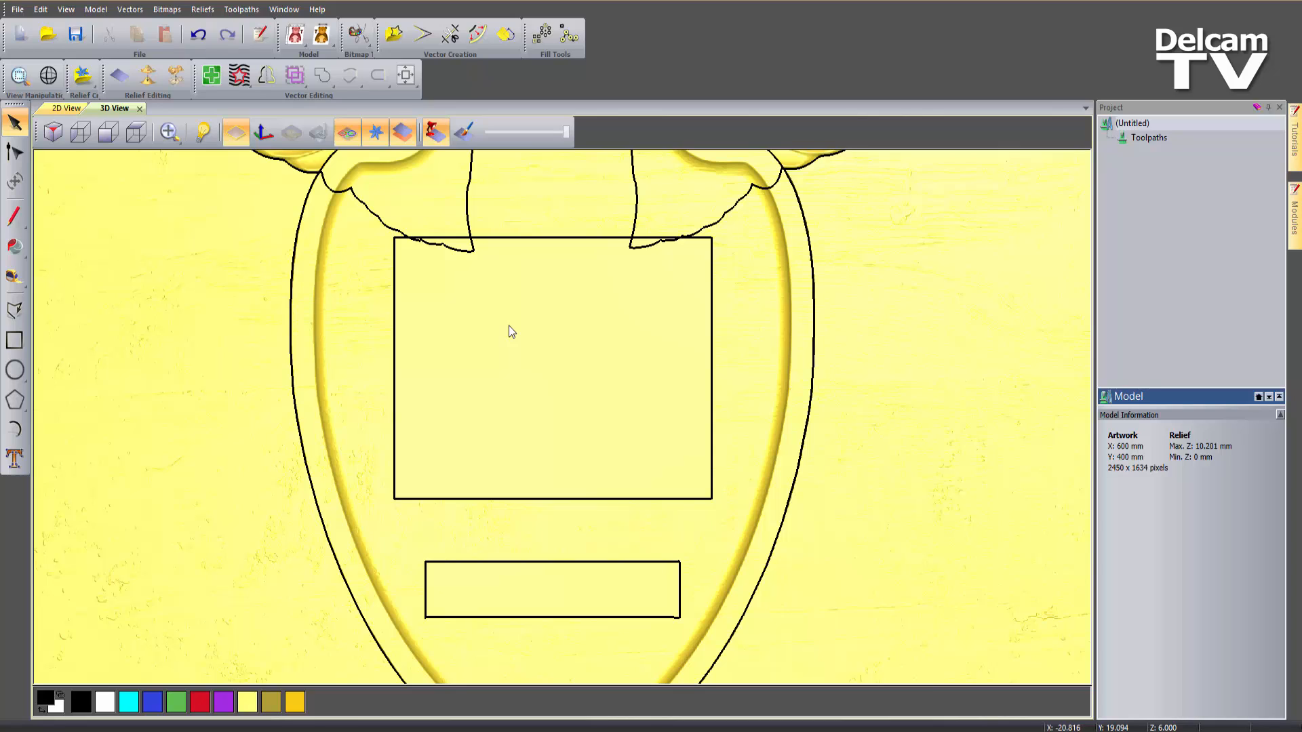
Import Mr Tim.jpg as a relief into the plaque model
{"action": "left_click", "coordinate": [202, 9]}
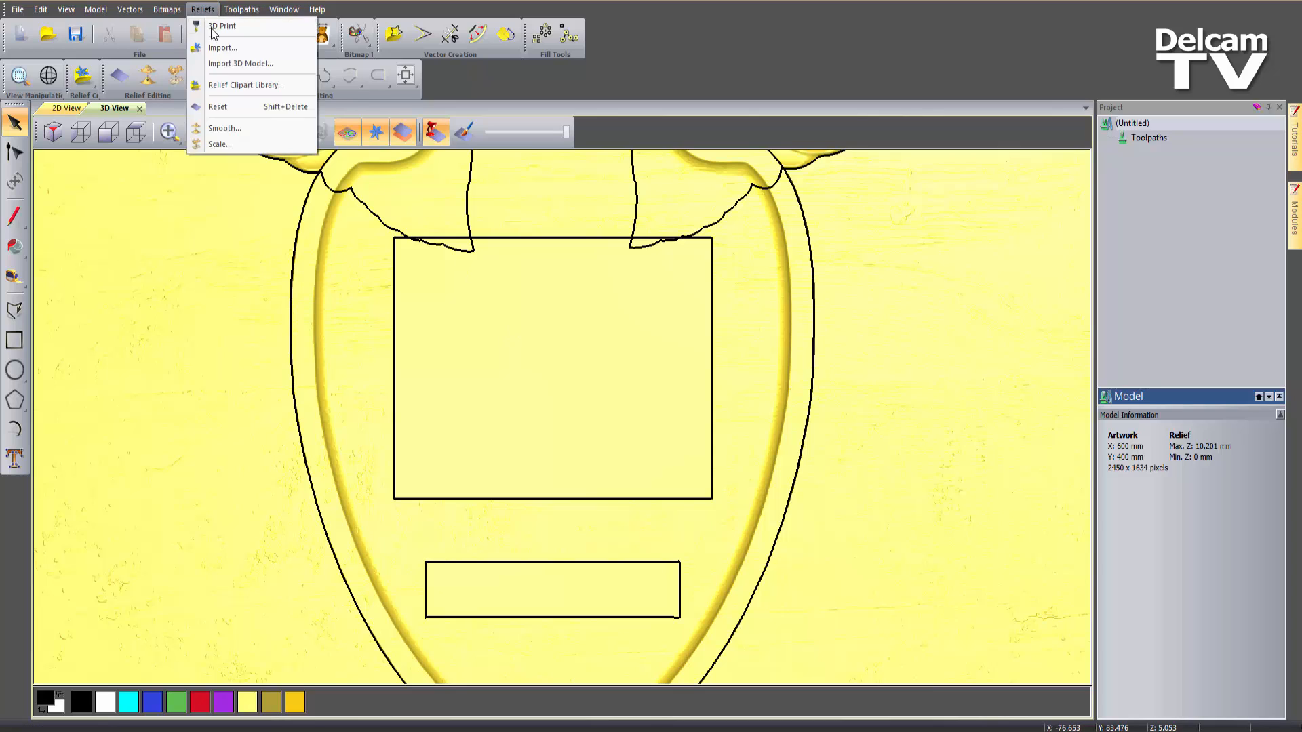
{"action": "left_click", "coordinate": [248, 50]}
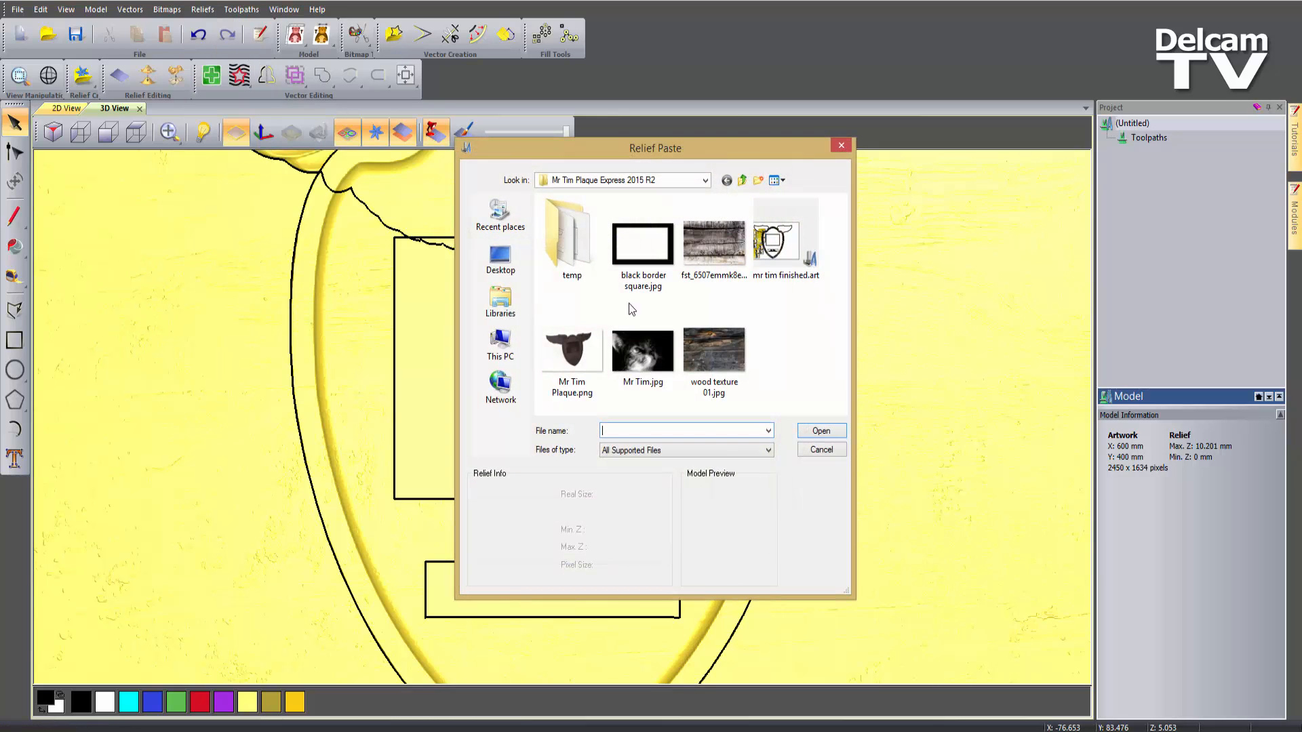
{"action": "left_click", "coordinate": [649, 351]}
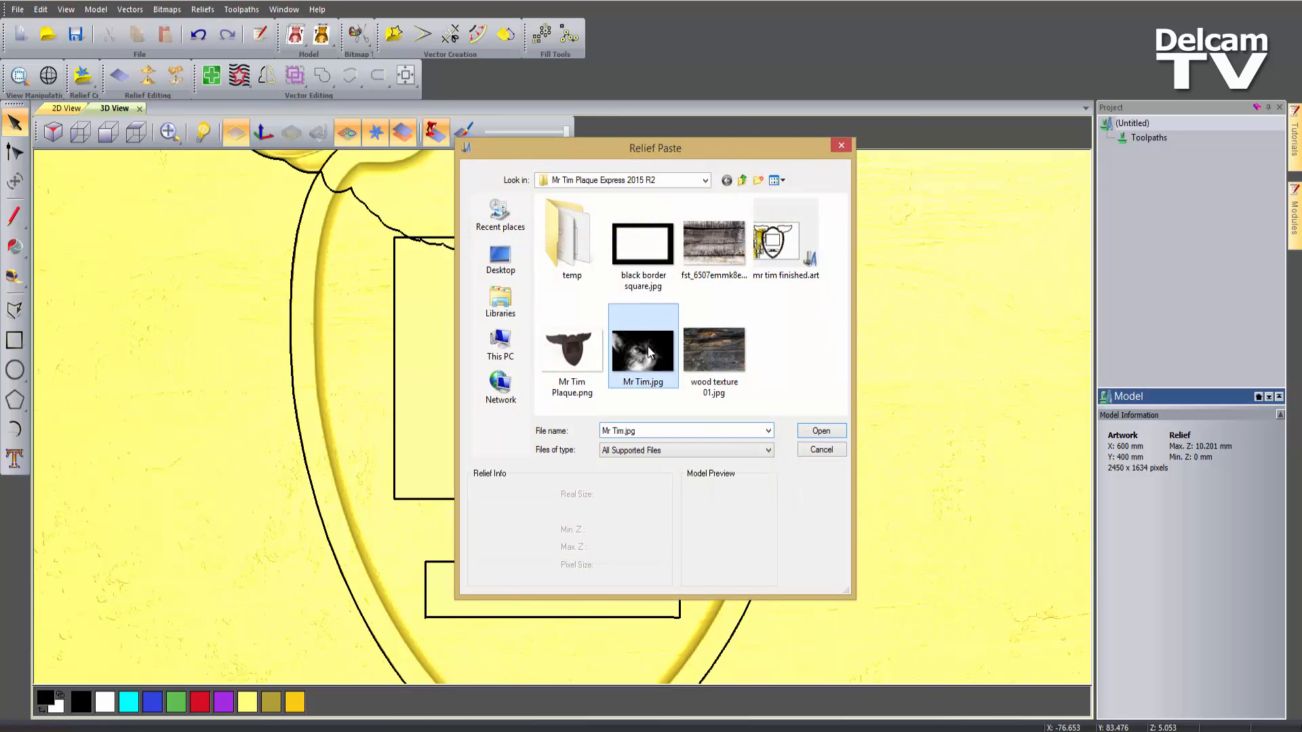
{"action": "left_click", "coordinate": [829, 432]}
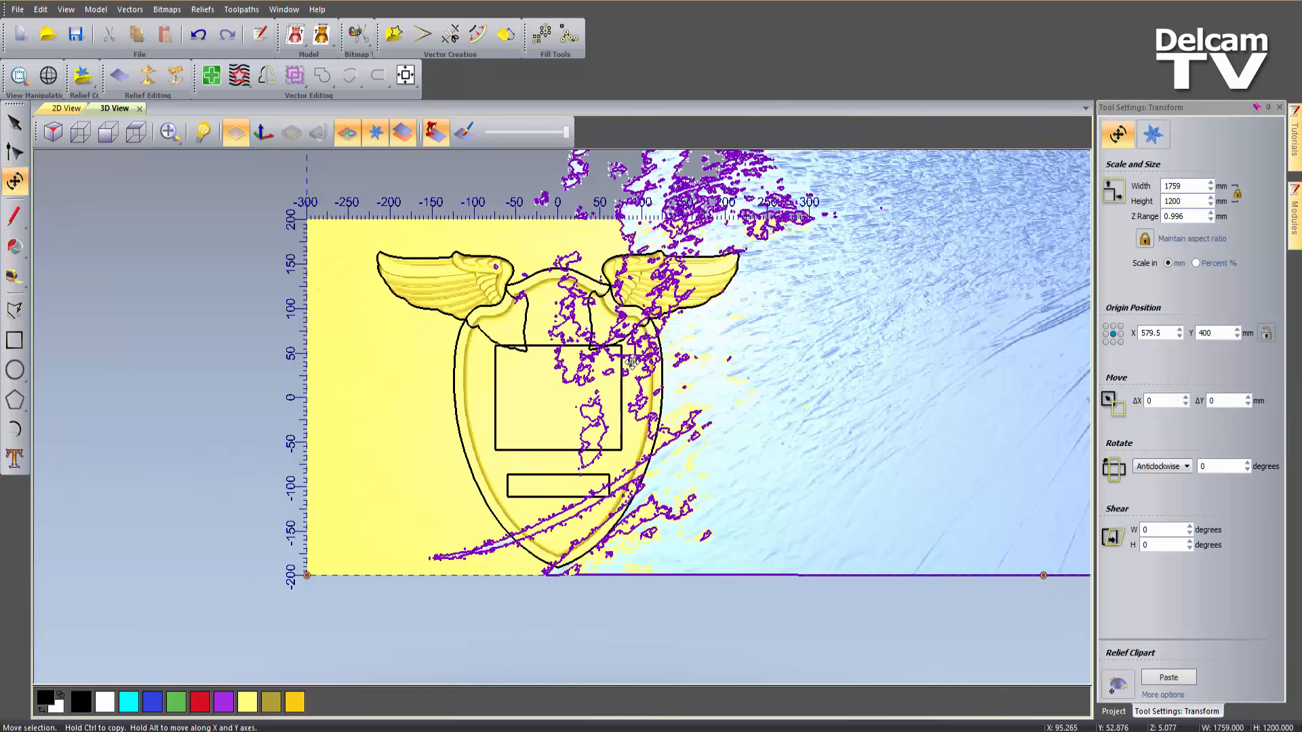
Scale the imported cat relief down to about 259 by 177 mm
{"action": "scroll", "coordinate": [679, 329], "scroll_direction": "down", "scroll_amount": 2}
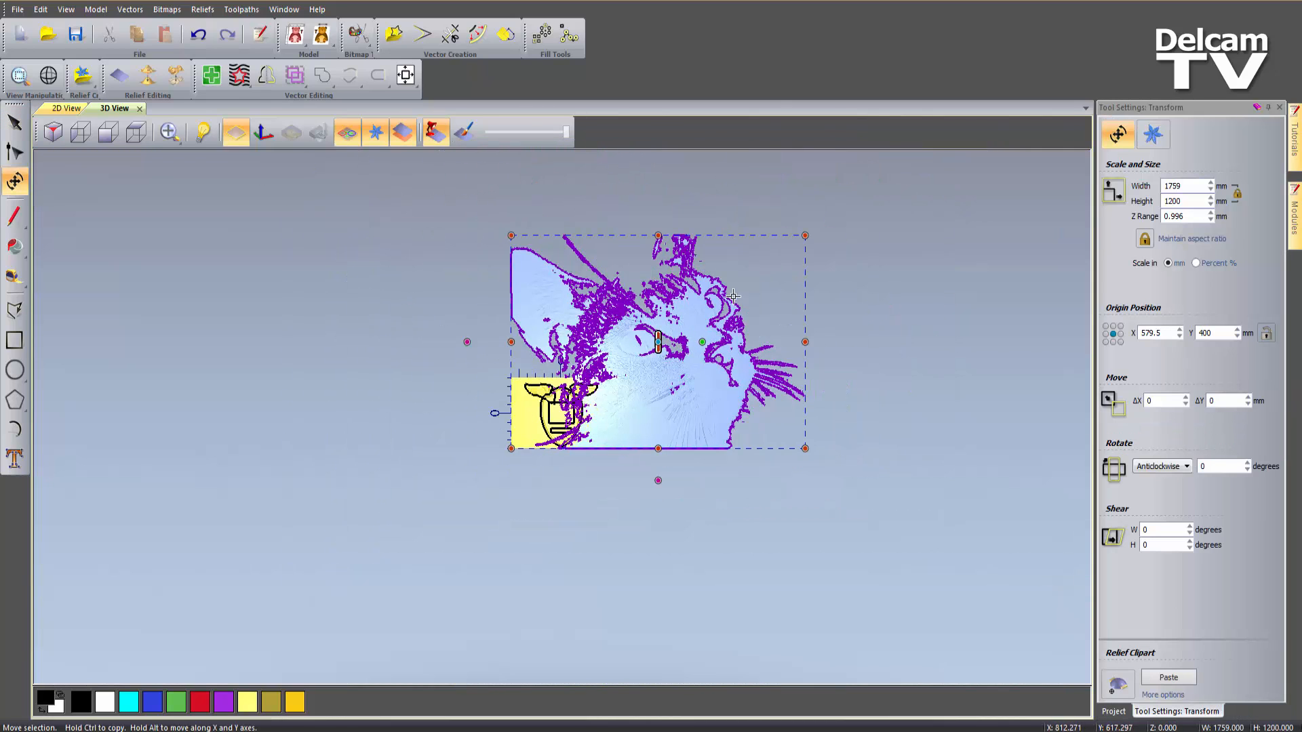
{"action": "left_click_drag", "start_coordinate": [805, 235], "coordinate": [565, 437]}
{"action": "scroll", "coordinate": [568, 437], "scroll_direction": "up", "scroll_amount": 6}
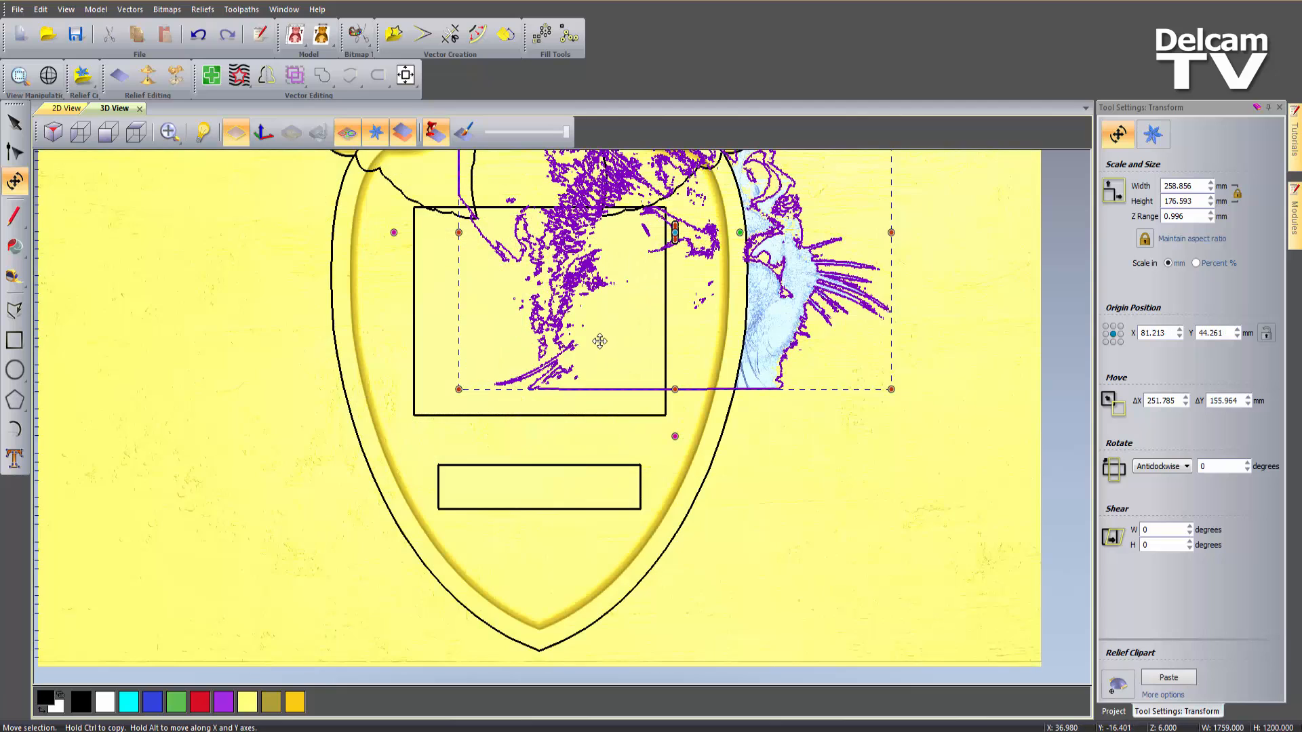
Shift the cat relief, unlock its aspect ratio and resize it to about 273 by 189 mm, matching the large rectangle's lower-left corner
{"action": "left_click_drag", "start_coordinate": [599, 341], "coordinate": [576, 345]}
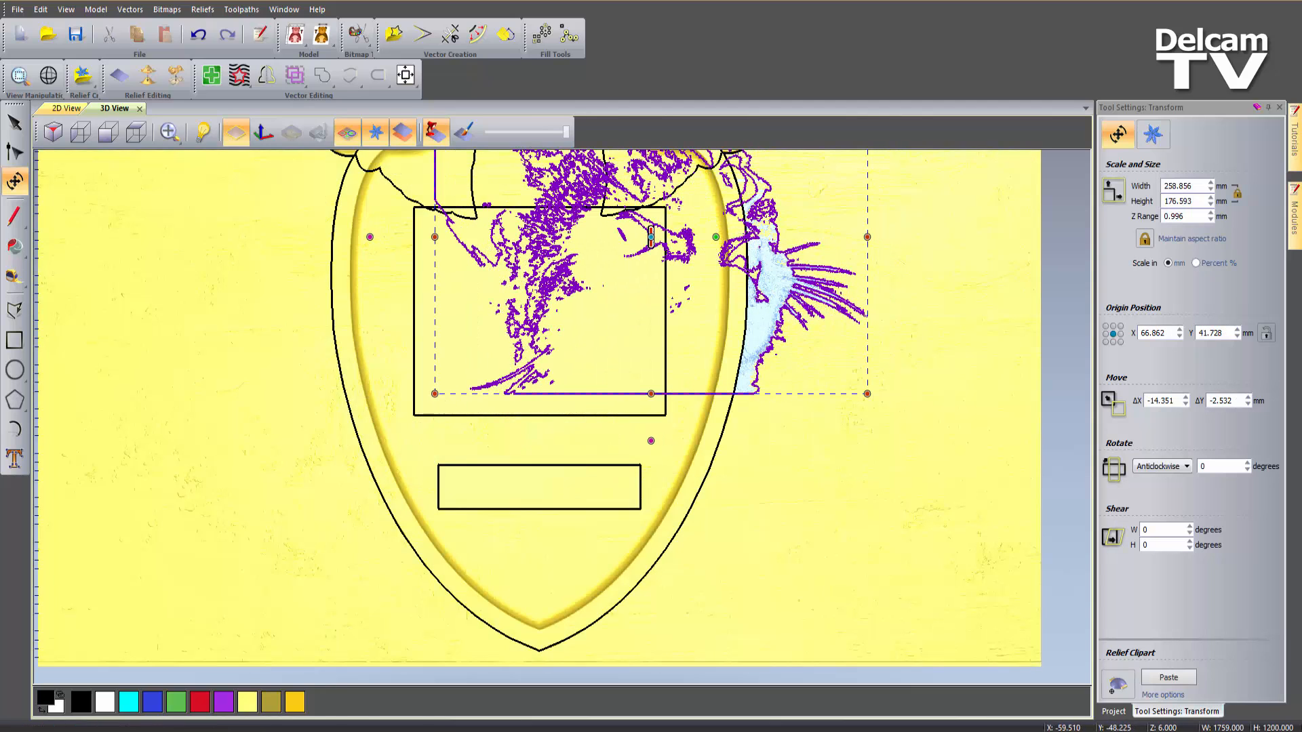
{"action": "mouse_move", "coordinate": [432, 394]}
{"action": "left_mouse_down"}
{"action": "mouse_move", "coordinate": [415, 411]}
{"action": "mouse_move", "coordinate": [448, 386]}
{"action": "left_mouse_up"}
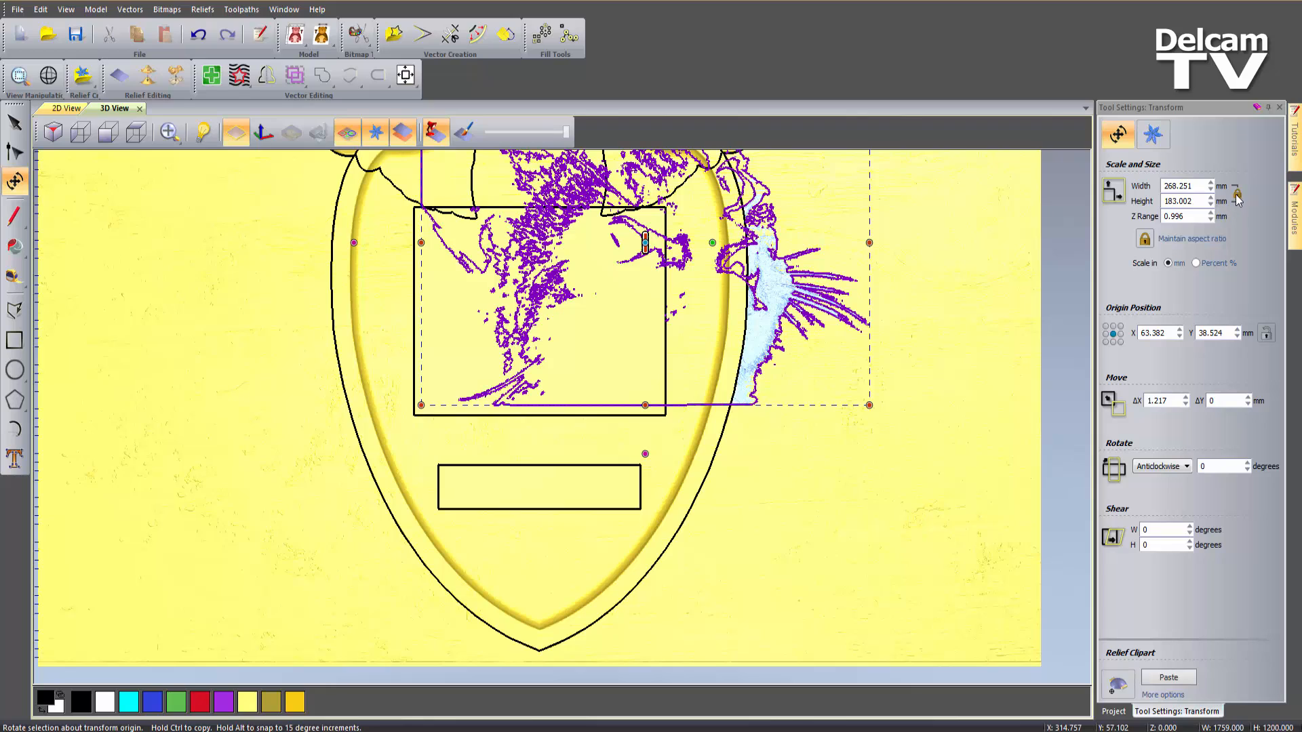
{"action": "left_click", "coordinate": [1145, 241]}
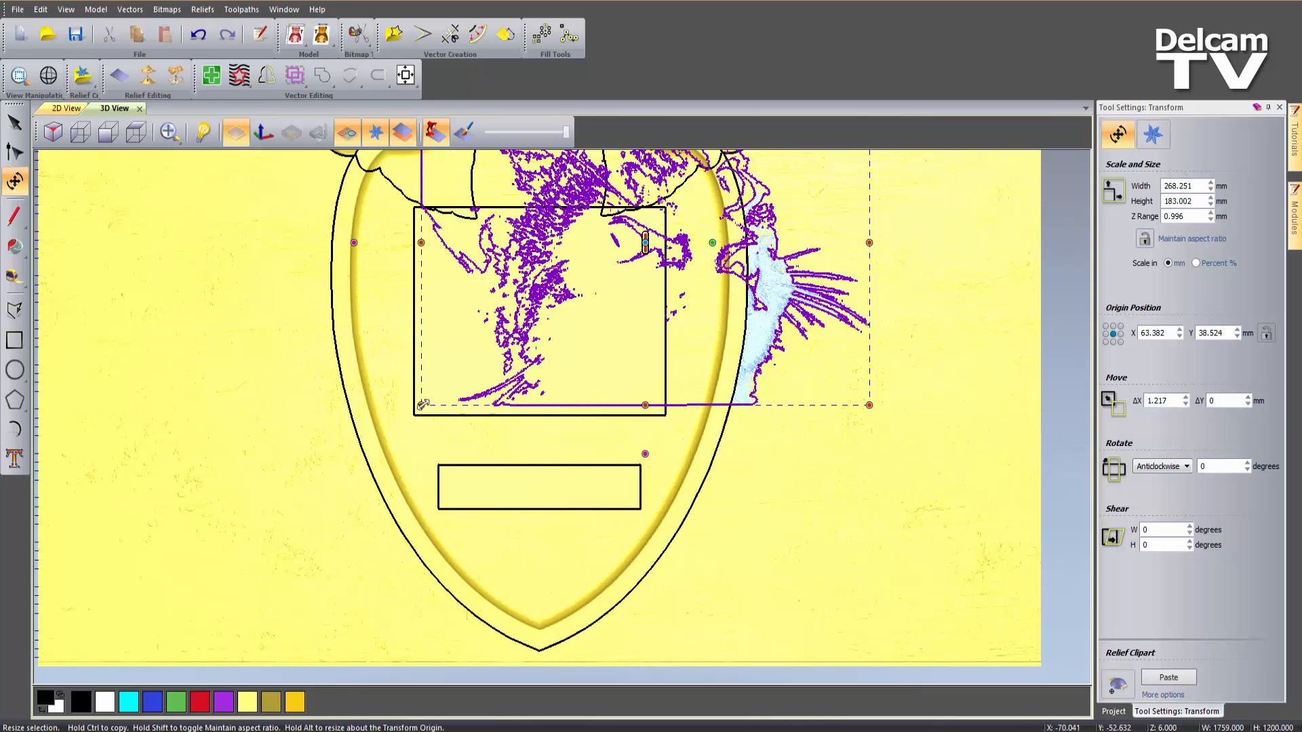
{"action": "left_click_drag", "start_coordinate": [422, 404], "coordinate": [415, 413]}
{"action": "scroll", "coordinate": [486, 331], "scroll_direction": "down", "scroll_amount": 2}
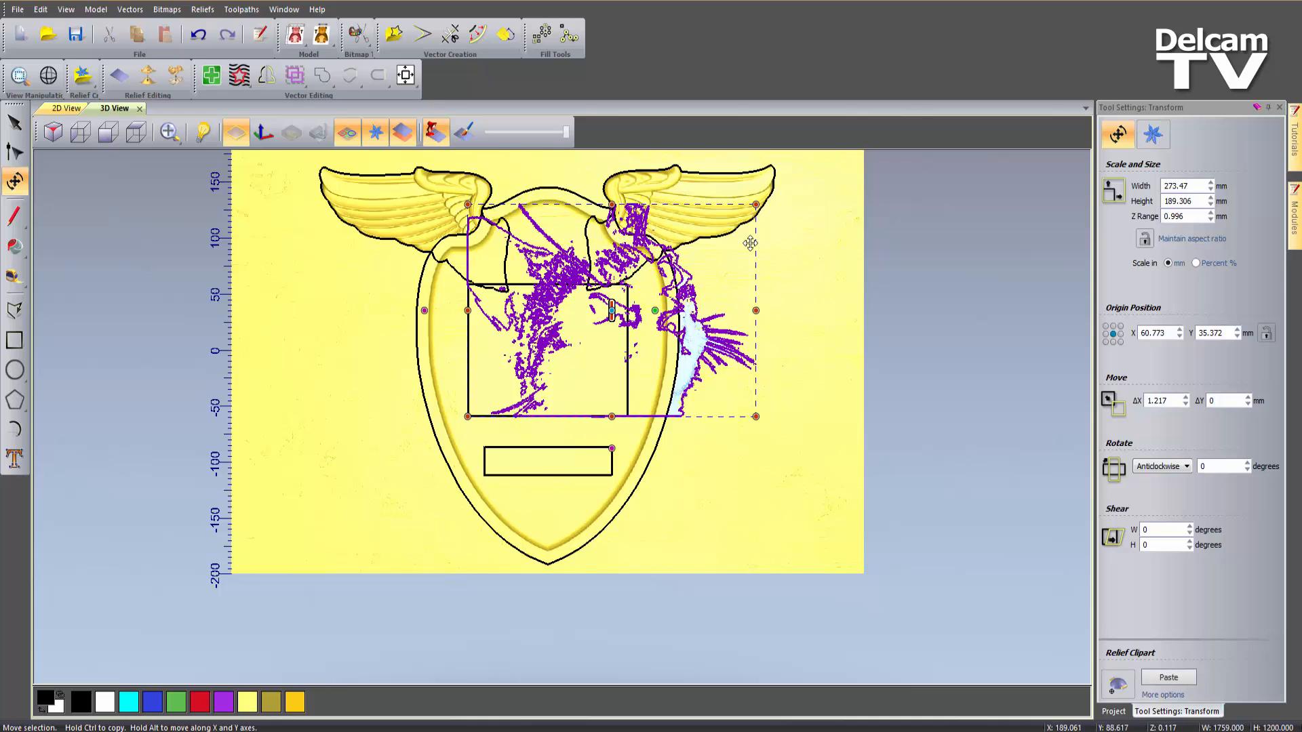
Shrink the cat relief to about 152 by 118 mm by fitting its upper-right corner to the large rectangle
{"action": "left_click_drag", "start_coordinate": [756, 204], "coordinate": [649, 278]}
{"action": "scroll", "coordinate": [616, 295], "scroll_direction": "up", "scroll_amount": 5}
{"action": "scroll", "coordinate": [648, 251], "scroll_direction": "up", "scroll_amount": 4}
{"action": "scroll", "coordinate": [430, 430], "scroll_direction": "down", "scroll_amount": 5}
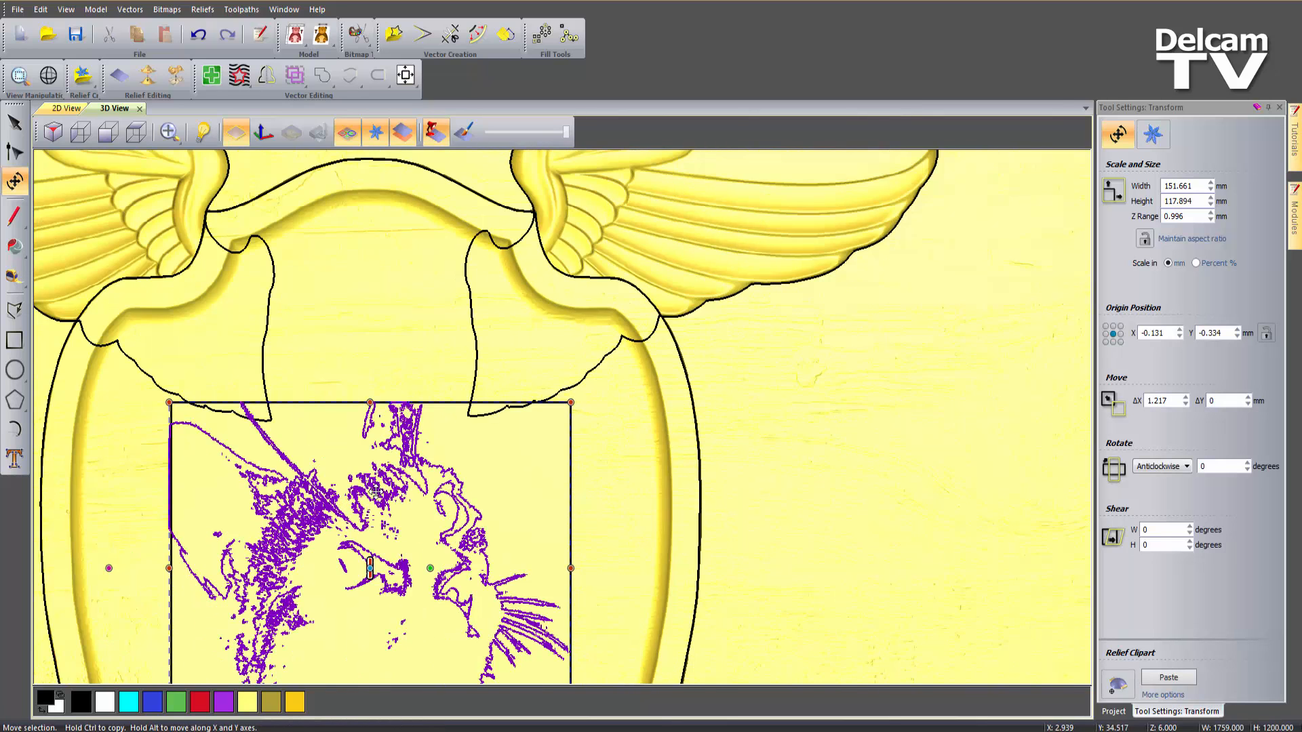
{"action": "scroll", "coordinate": [376, 491], "scroll_direction": "down", "scroll_amount": 4}
{"action": "scroll", "coordinate": [463, 499], "scroll_direction": "up", "scroll_amount": 4}
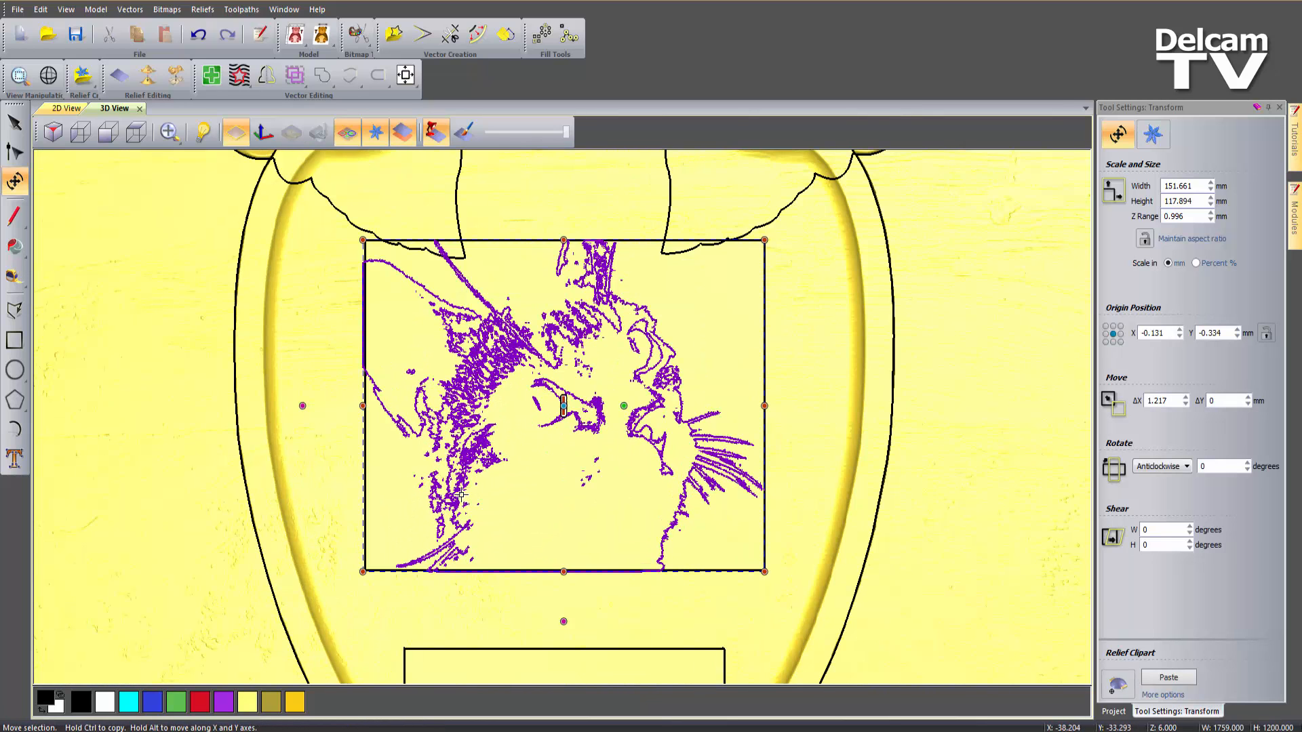
Fine-tune the cat relief's lower-left corner onto the rectangle's corner, resizing it to about 151 by 117 mm
{"action": "scroll", "coordinate": [369, 596], "scroll_direction": "up", "scroll_amount": 5}
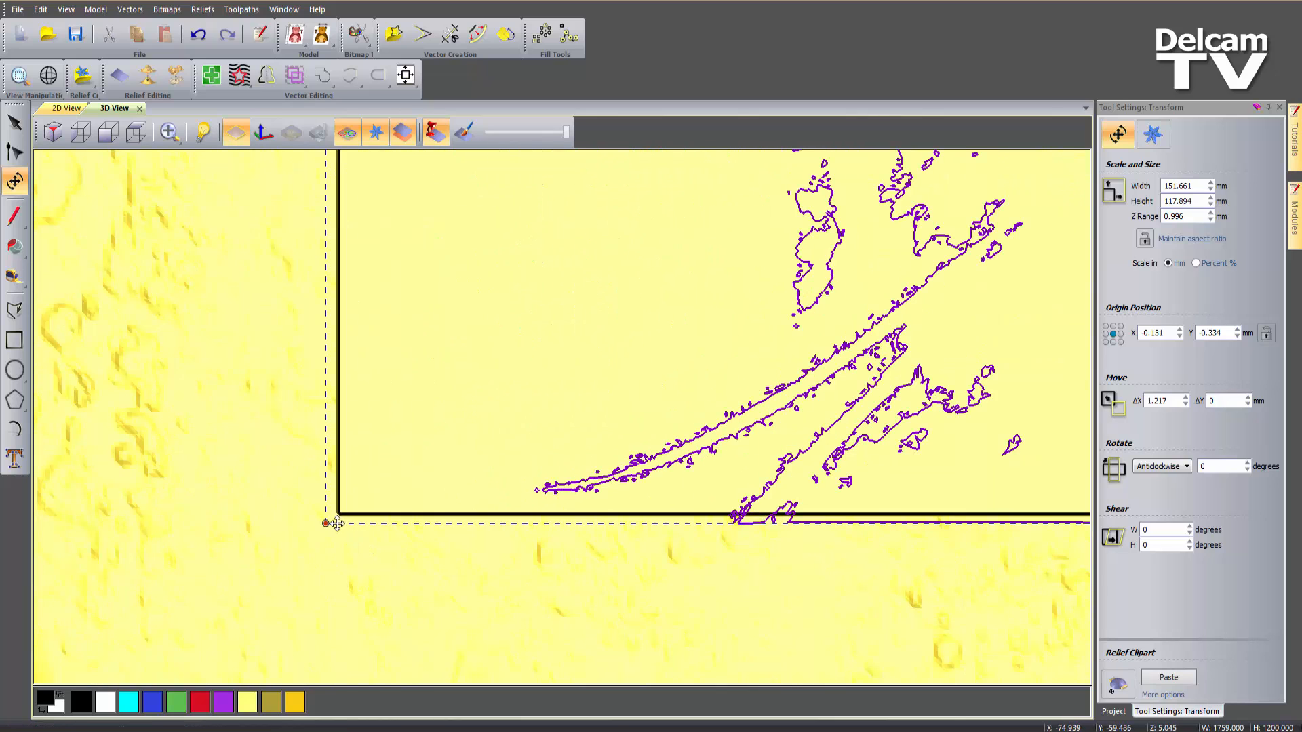
{"action": "left_click_drag", "start_coordinate": [337, 524], "coordinate": [339, 515]}
{"action": "scroll", "coordinate": [546, 511], "scroll_direction": "down", "scroll_amount": 5}
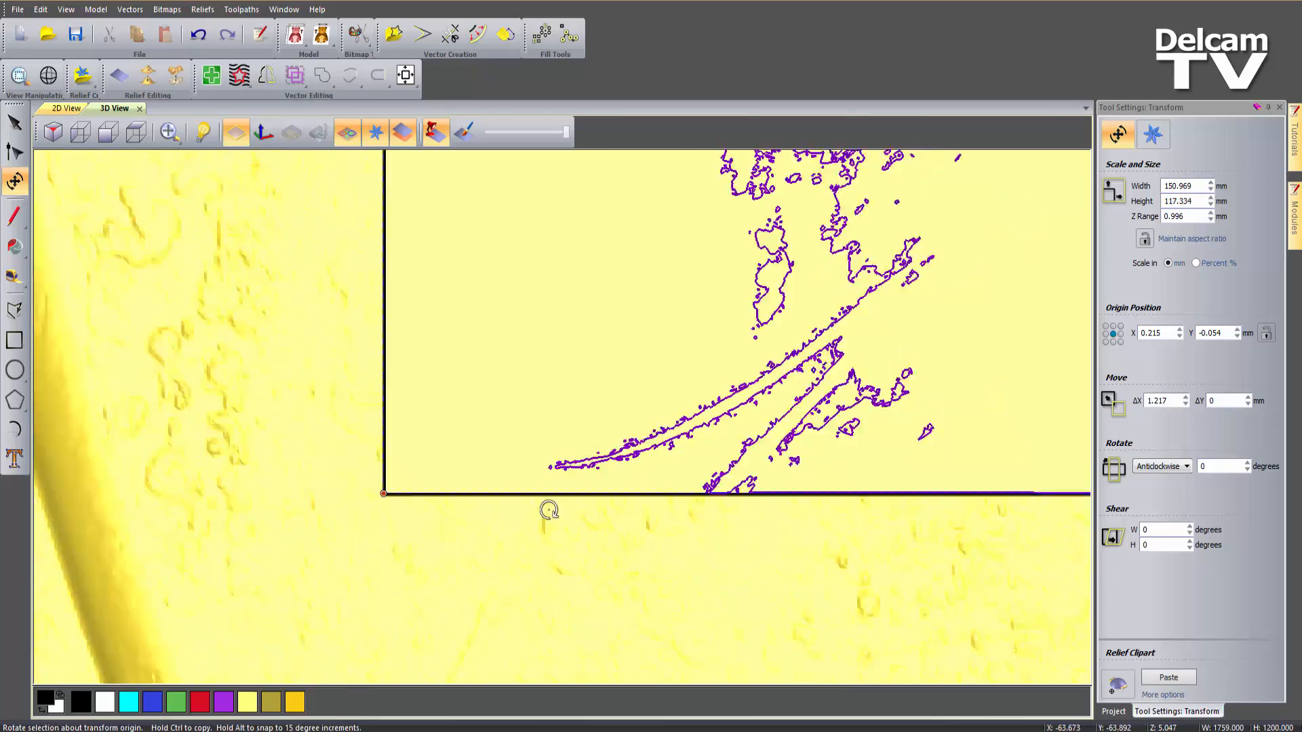
{"action": "scroll", "coordinate": [733, 450], "scroll_direction": "down", "scroll_amount": 5}
{"action": "scroll", "coordinate": [688, 386], "scroll_direction": "up", "scroll_amount": 4}
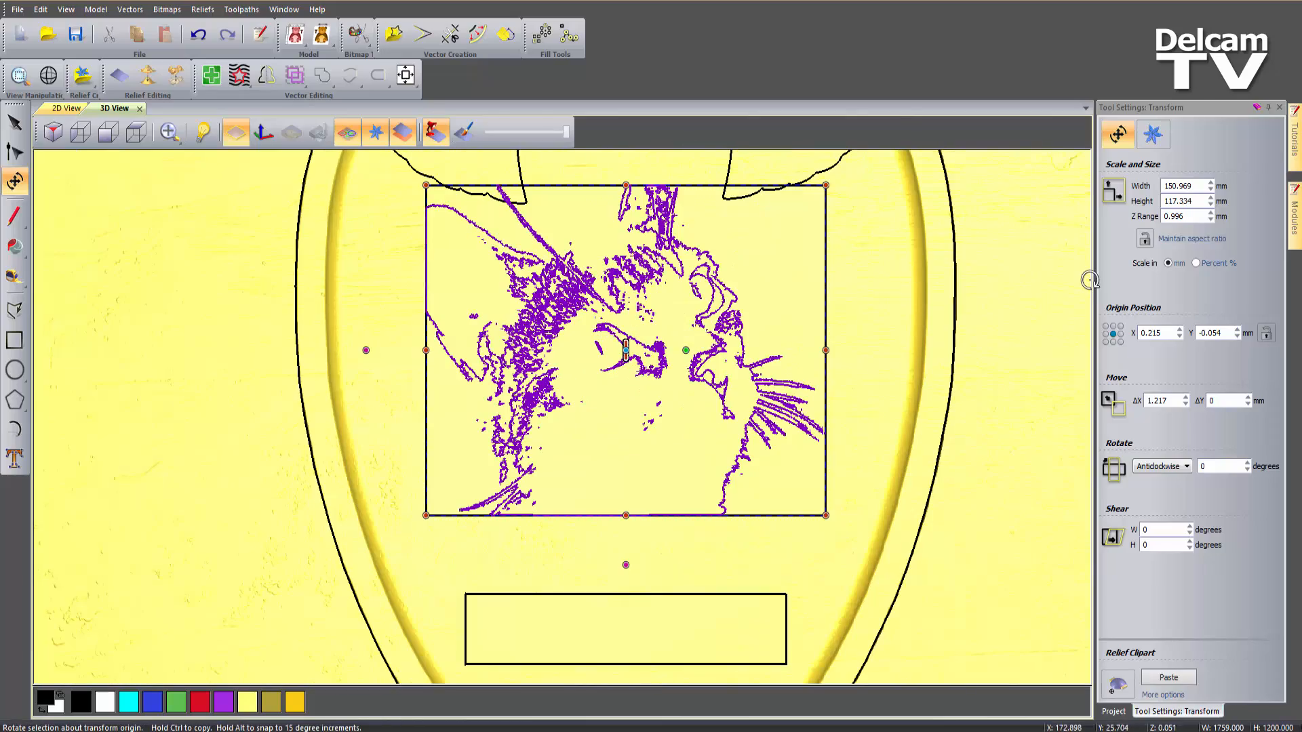
Stretch the cat relief's Z range to about 41 mm and examine it at an angle
{"action": "middle_click_drag", "start_coordinate": [767, 531], "coordinate": [623, 456]}
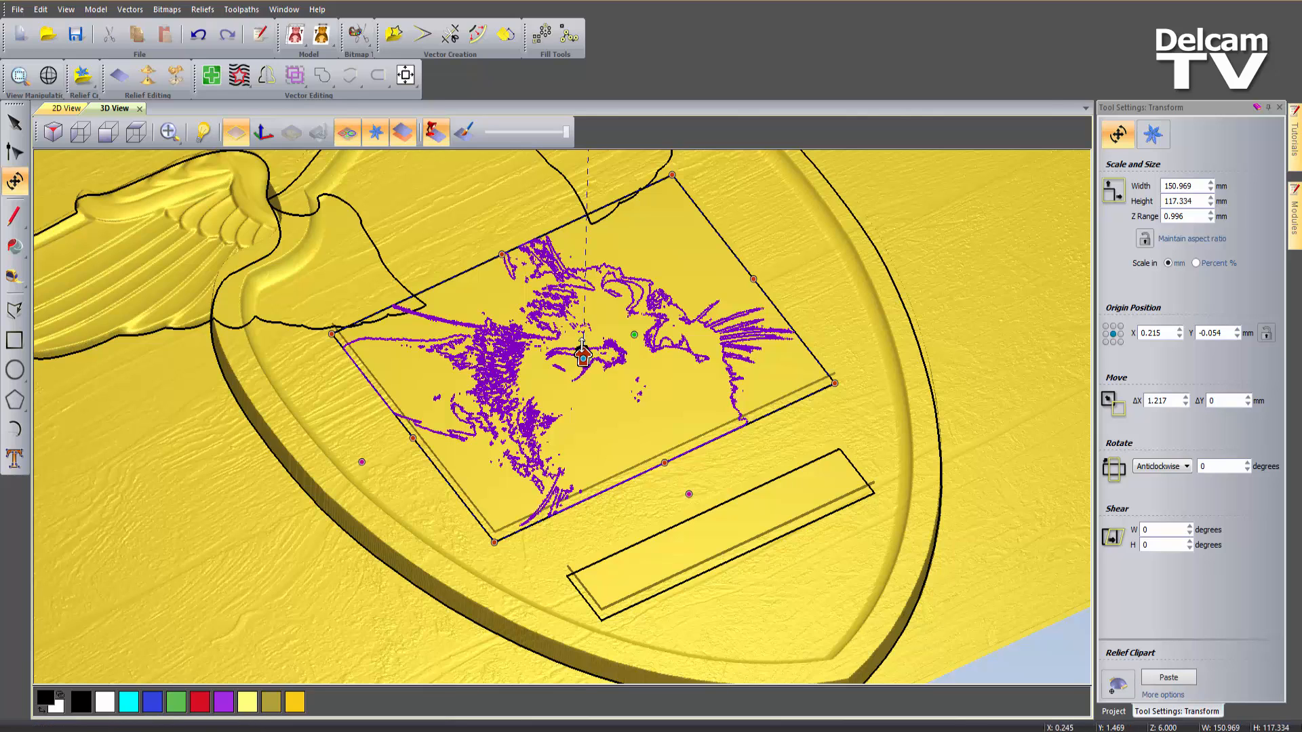
{"action": "left_click_drag", "start_coordinate": [583, 353], "coordinate": [584, 180]}
{"action": "left_click_drag", "start_coordinate": [585, 280], "coordinate": [584, 280]}
{"action": "scroll", "coordinate": [558, 425], "scroll_direction": "up", "scroll_amount": 5}
{"action": "scroll", "coordinate": [559, 424], "scroll_direction": "down", "scroll_amount": 3}
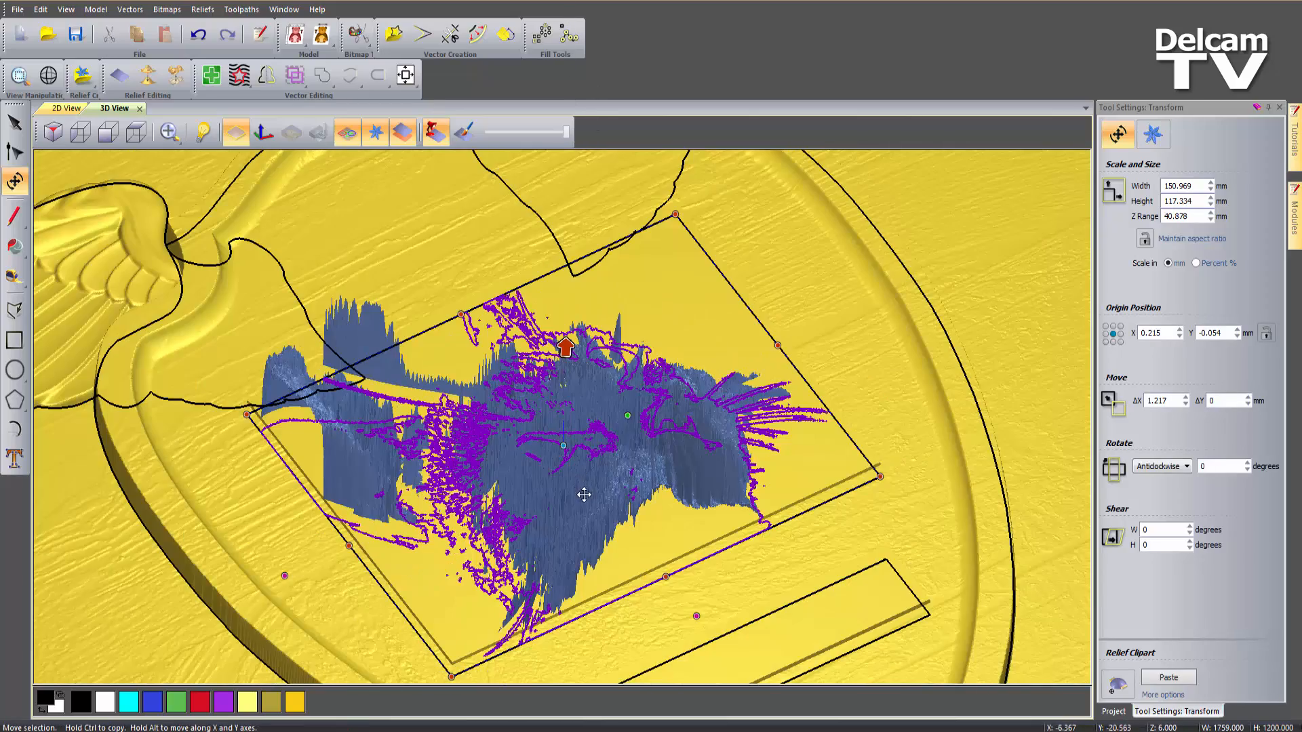
{"action": "middle_click_drag", "start_coordinate": [583, 494], "coordinate": [495, 443]}
{"action": "middle_click_drag", "start_coordinate": [576, 440], "coordinate": [601, 477]}
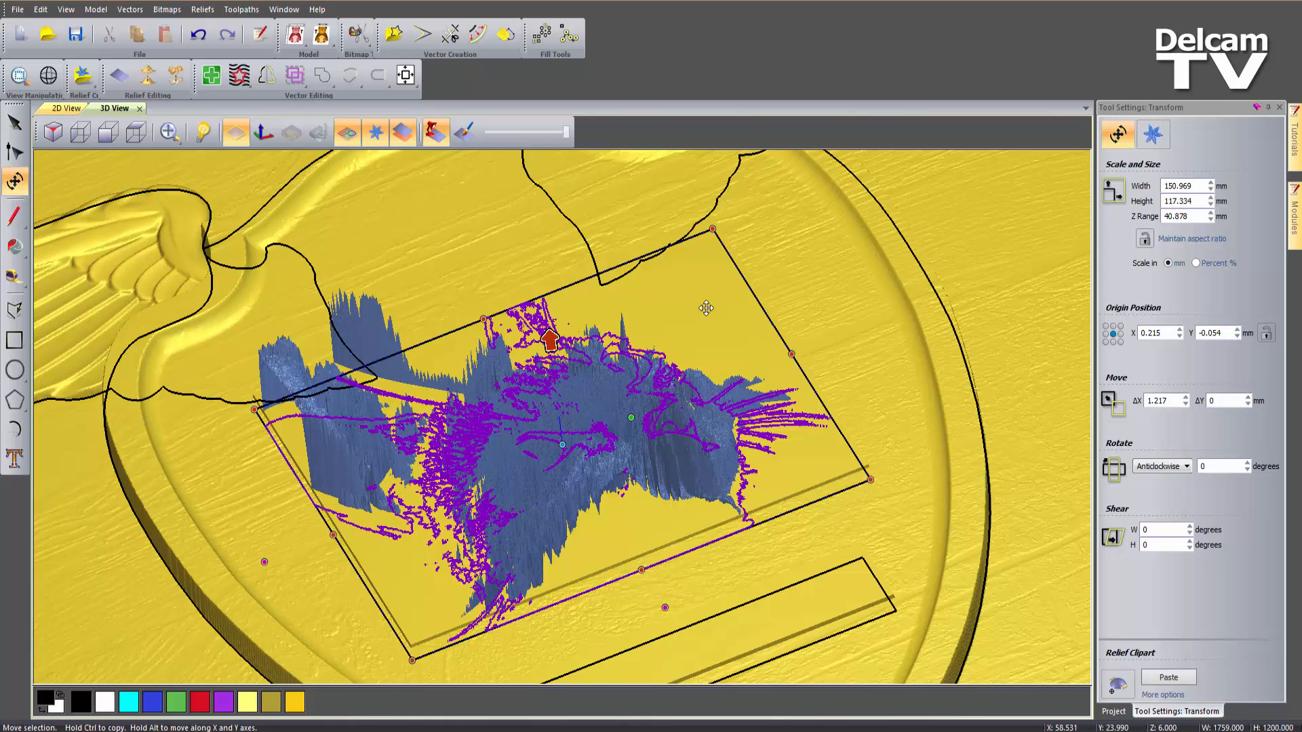
Set the cat relief's Z range to 1 mm
{"action": "double_click", "coordinate": [1192, 216]}
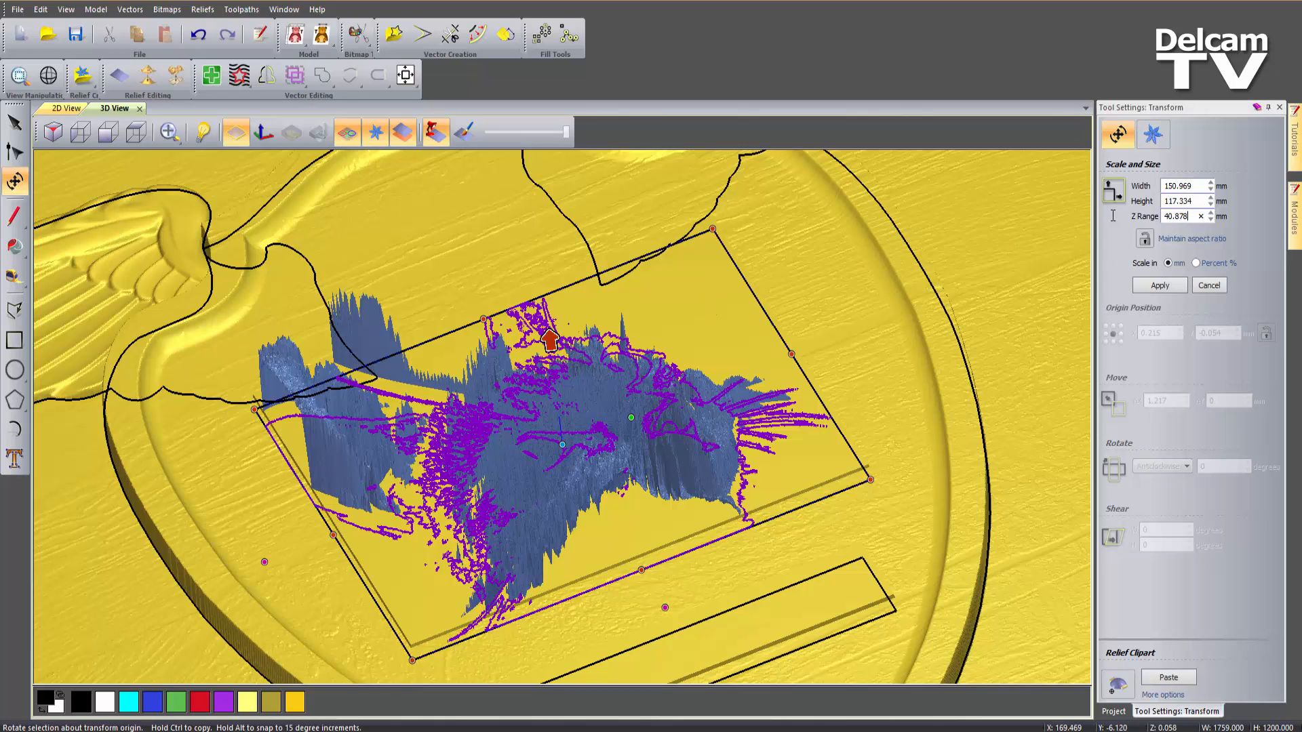
{"action": "type", "text": "1"}
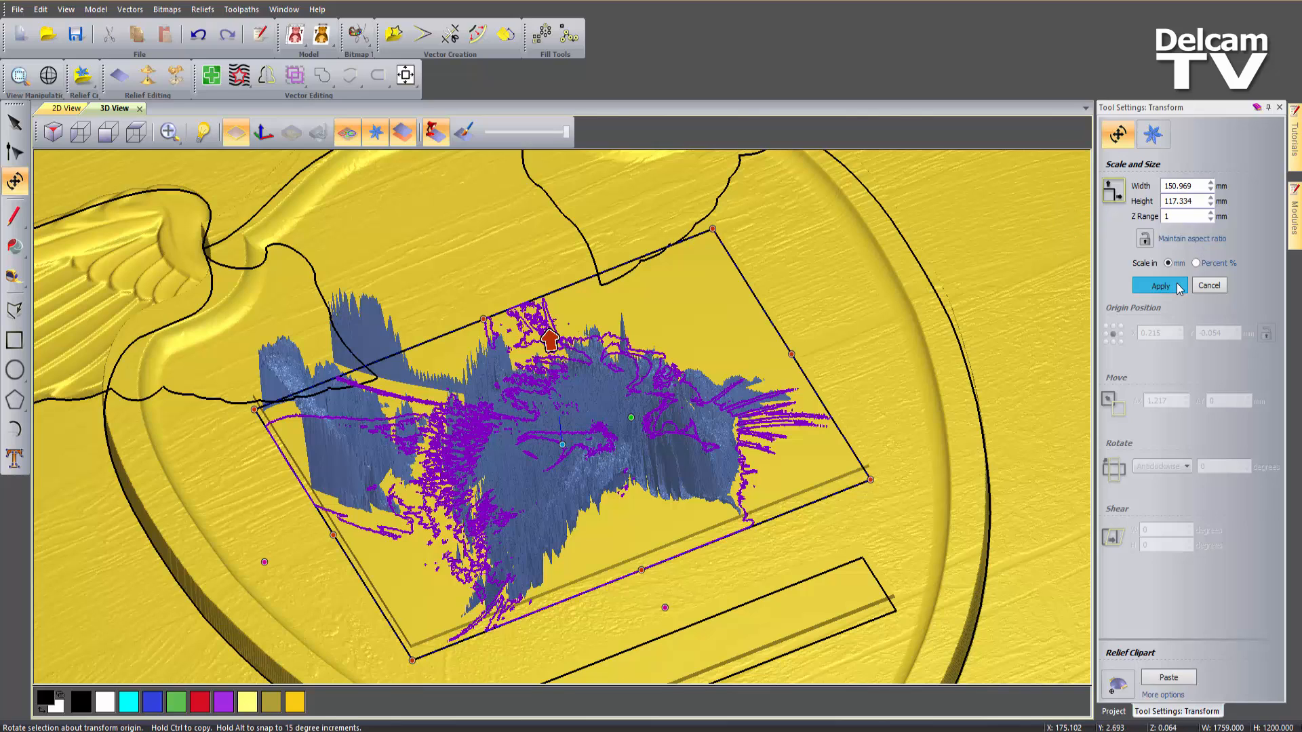
{"action": "left_click", "coordinate": [1152, 285]}
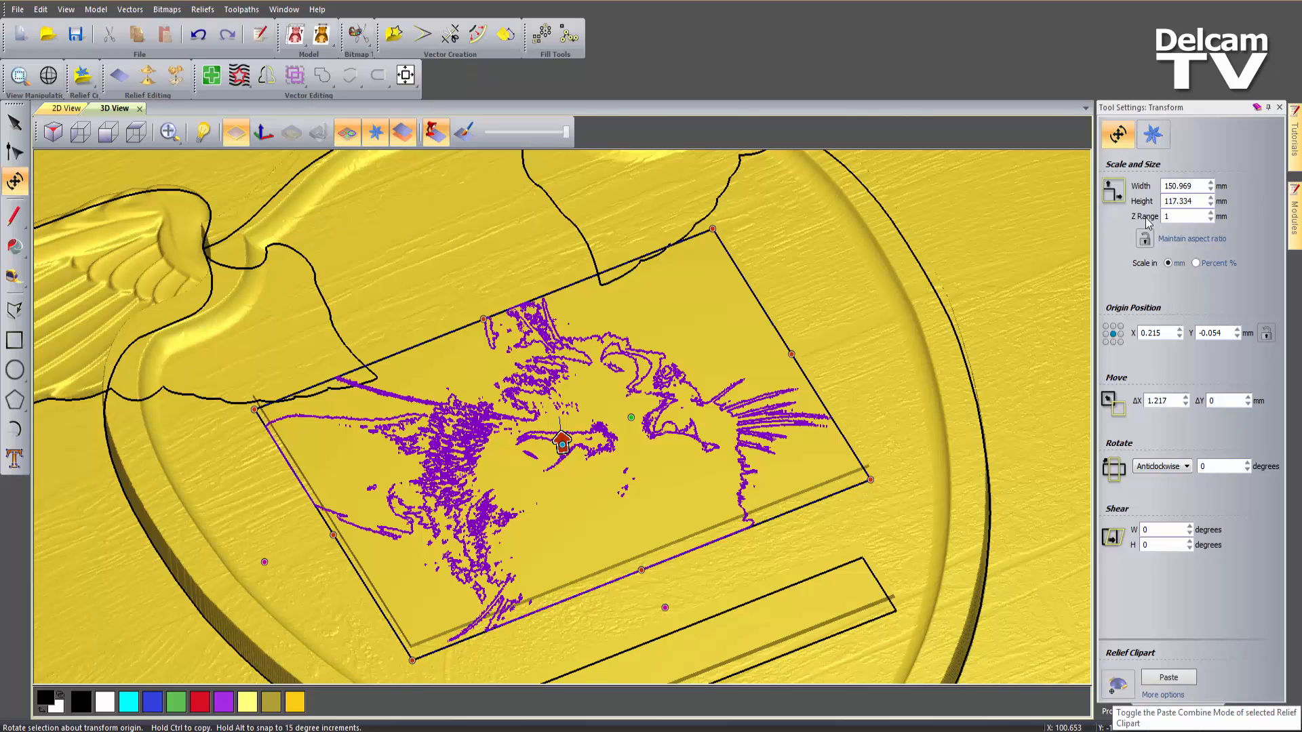
Paste the cat relief onto the large plate in Add combine mode without the outline vector
{"action": "left_click", "coordinate": [1153, 134]}
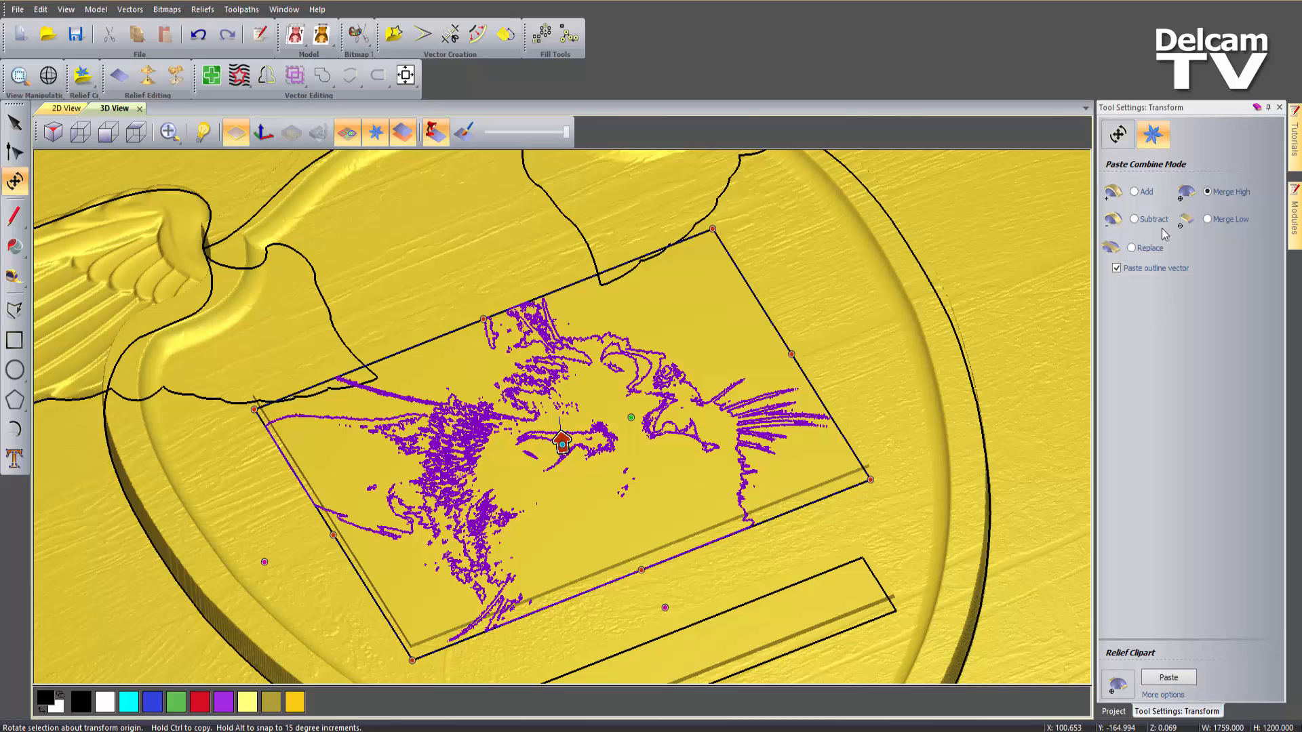
{"action": "left_click", "coordinate": [1138, 195]}
{"action": "left_click", "coordinate": [1164, 677]}
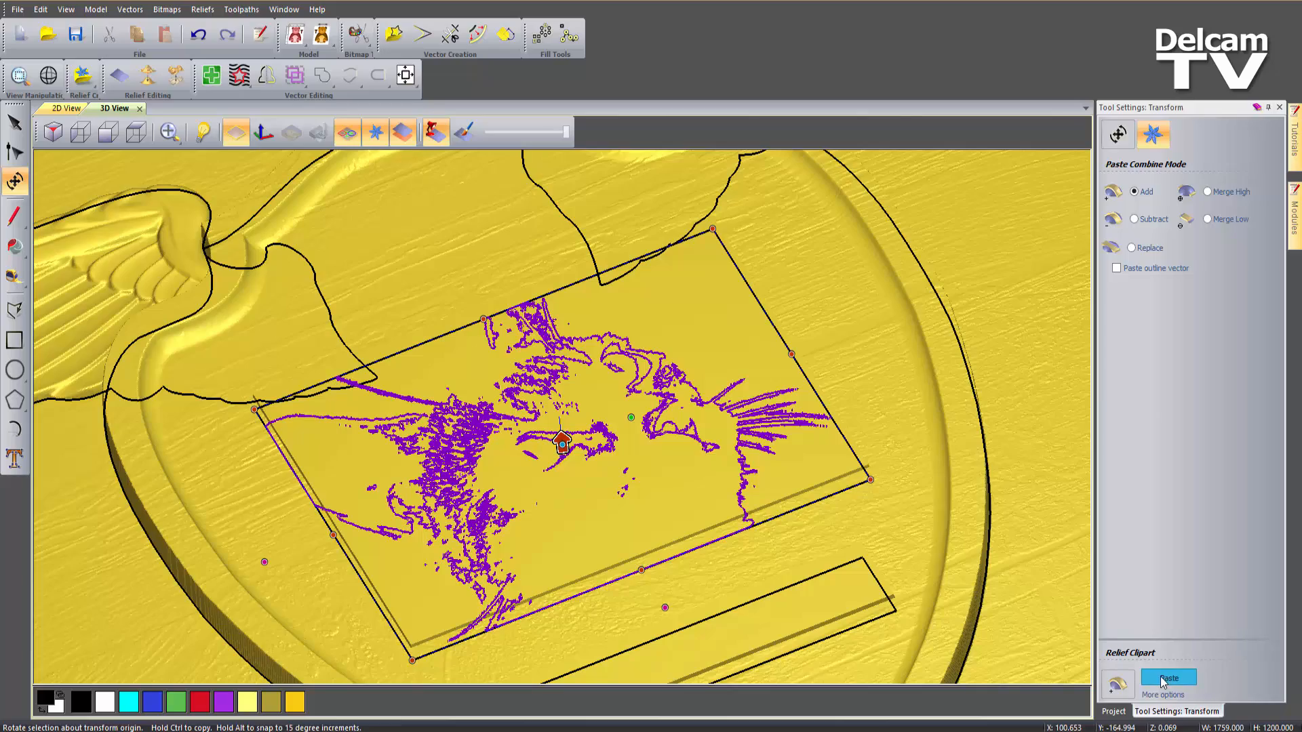
{"action": "left_click_drag", "start_coordinate": [668, 435], "coordinate": [636, 506]}
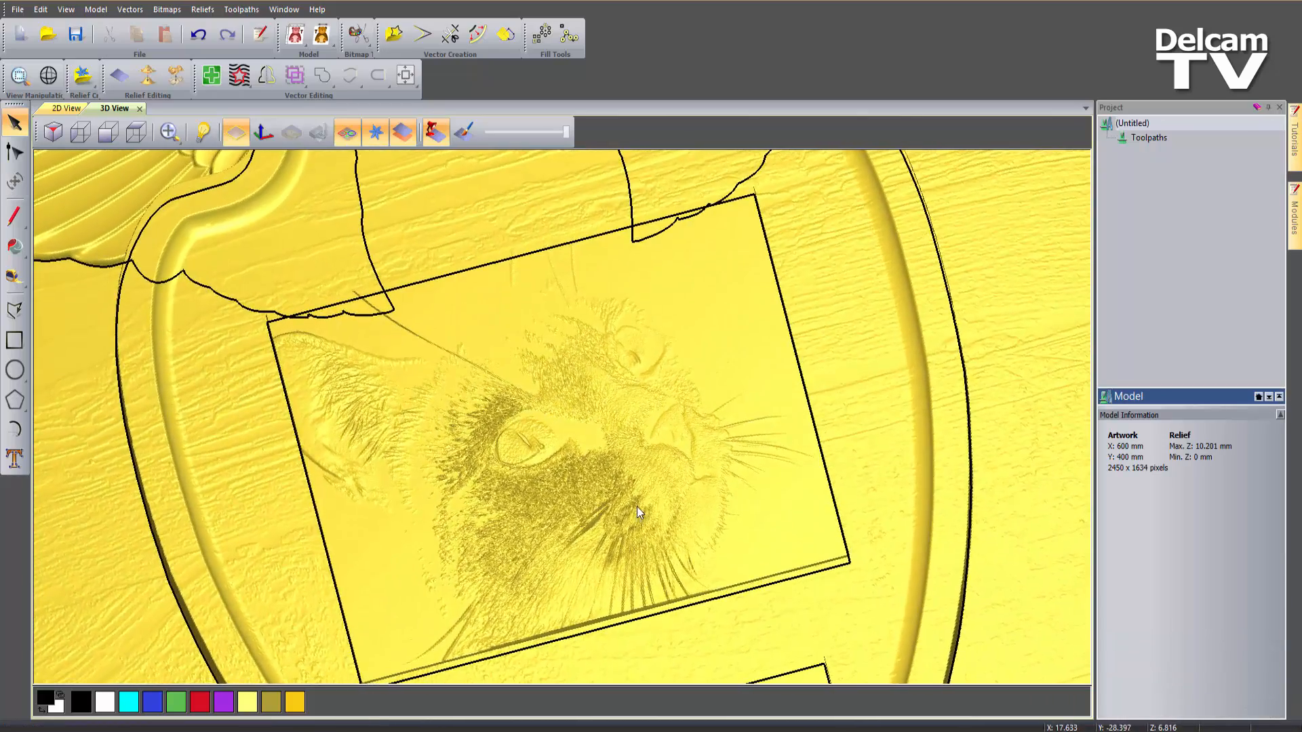
{"action": "scroll", "coordinate": [637, 507], "scroll_direction": "up", "scroll_amount": 5}
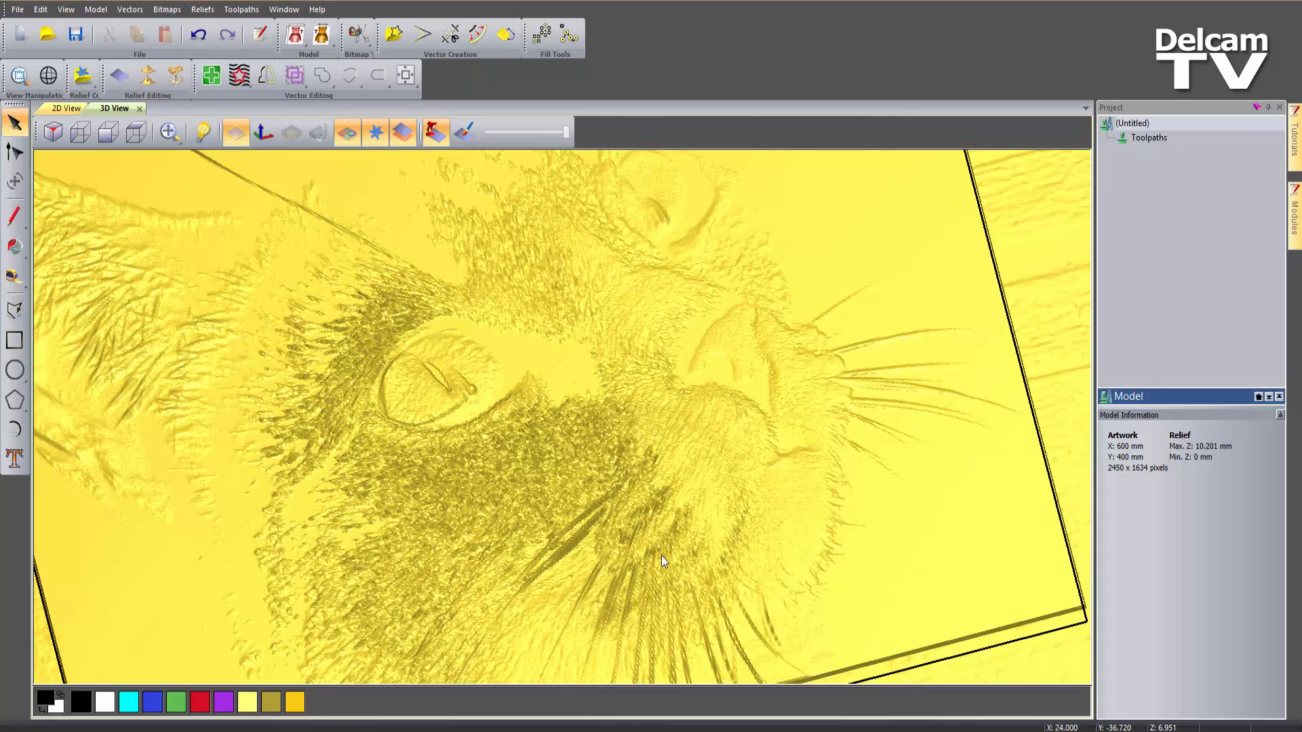
{"action": "scroll", "coordinate": [578, 482], "scroll_direction": "down", "scroll_amount": 4}
{"action": "scroll", "coordinate": [572, 536], "scroll_direction": "down", "scroll_amount": 5}
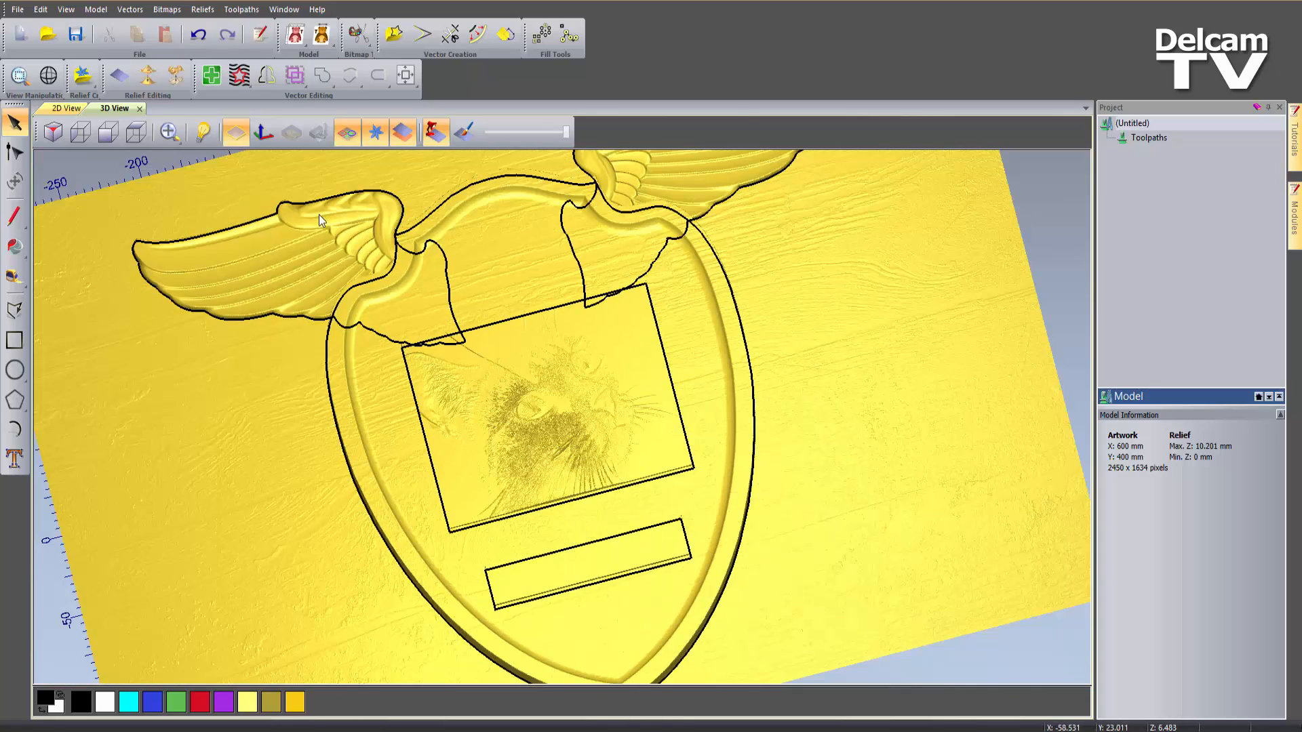
Hide the vectors and examine the fur and whisker detail of the pasted cat relief
{"action": "left_click", "coordinate": [343, 129]}
{"action": "scroll", "coordinate": [515, 409], "scroll_direction": "up", "scroll_amount": 2}
{"action": "left_click_drag", "start_coordinate": [580, 430], "coordinate": [602, 479]}
{"action": "scroll", "coordinate": [624, 463], "scroll_direction": "down", "scroll_amount": 3}
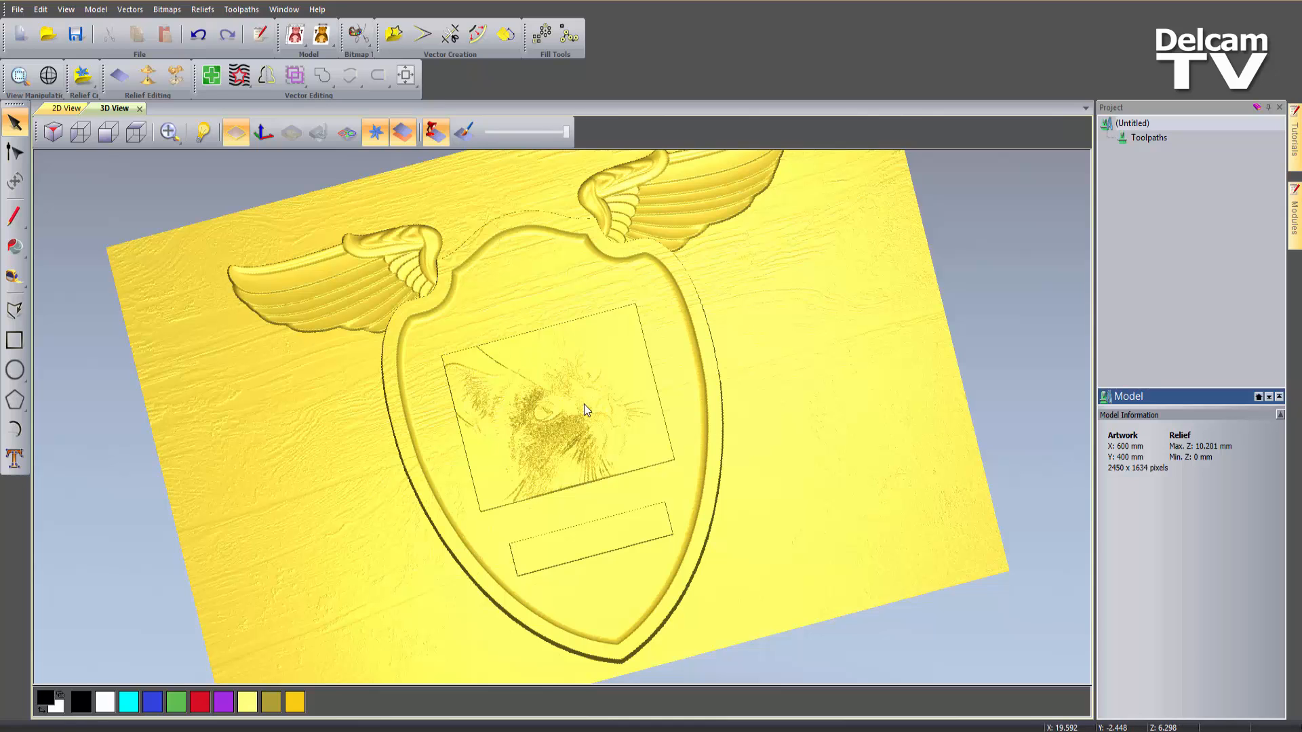
{"action": "scroll", "coordinate": [596, 408], "scroll_direction": "up", "scroll_amount": 5}
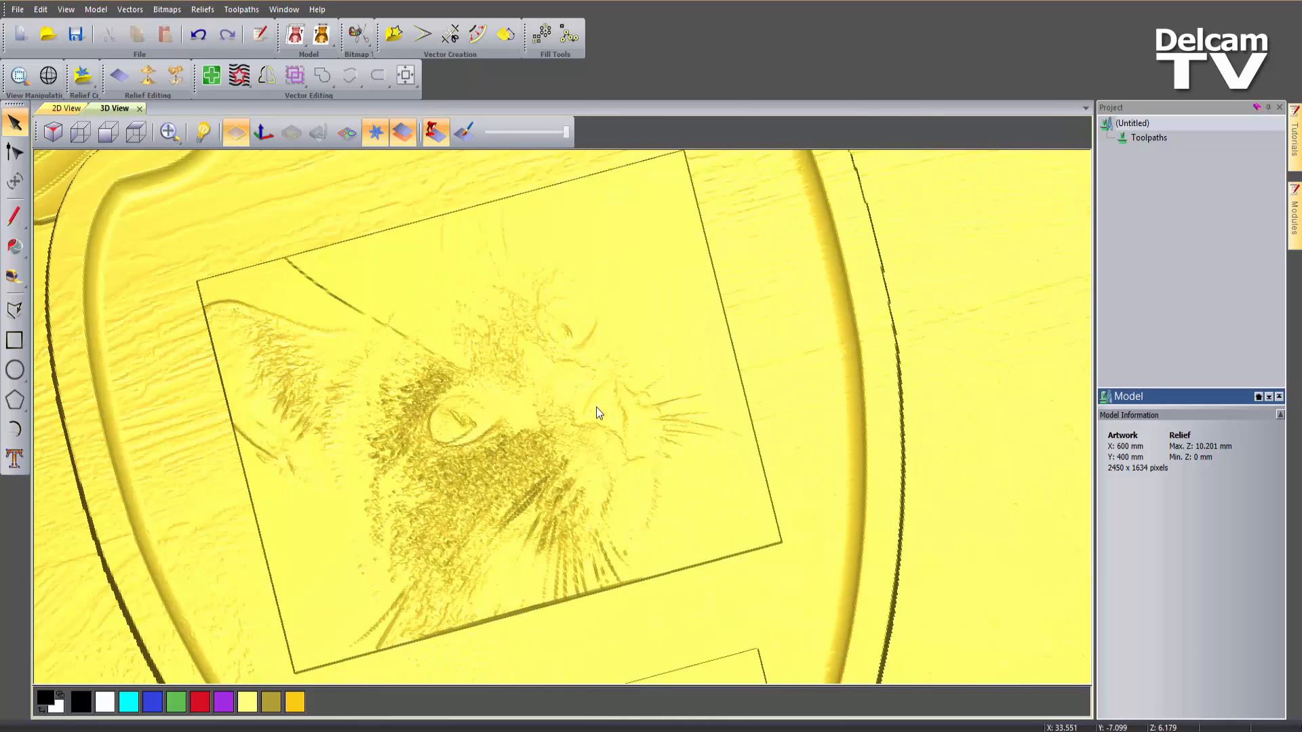
{"action": "left_click_drag", "start_coordinate": [580, 568], "coordinate": [581, 552]}
{"action": "scroll", "coordinate": [555, 415], "scroll_direction": "up", "scroll_amount": 3}
{"action": "scroll", "coordinate": [547, 563], "scroll_direction": "down", "scroll_amount": 3}
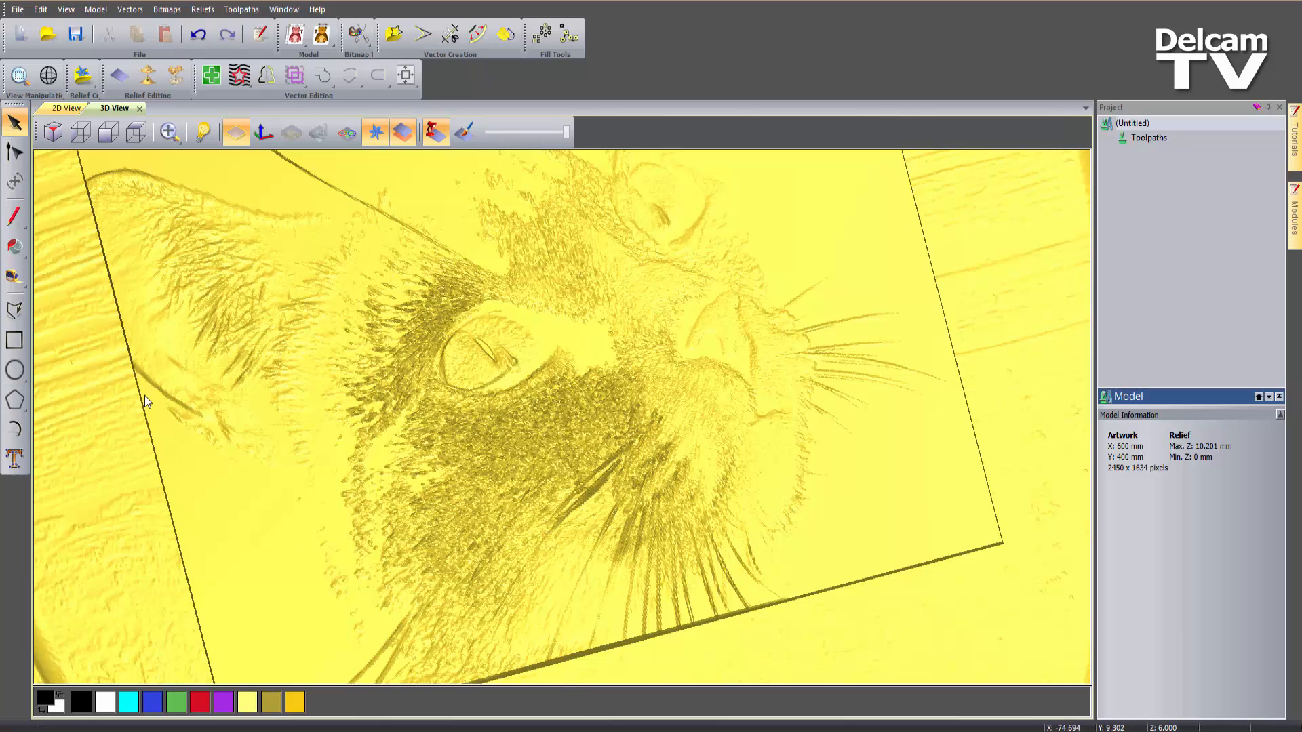
Smooth the whole relief twice with one smoothing pass each time, and check the cat's surface
{"action": "left_click", "coordinate": [153, 82]}
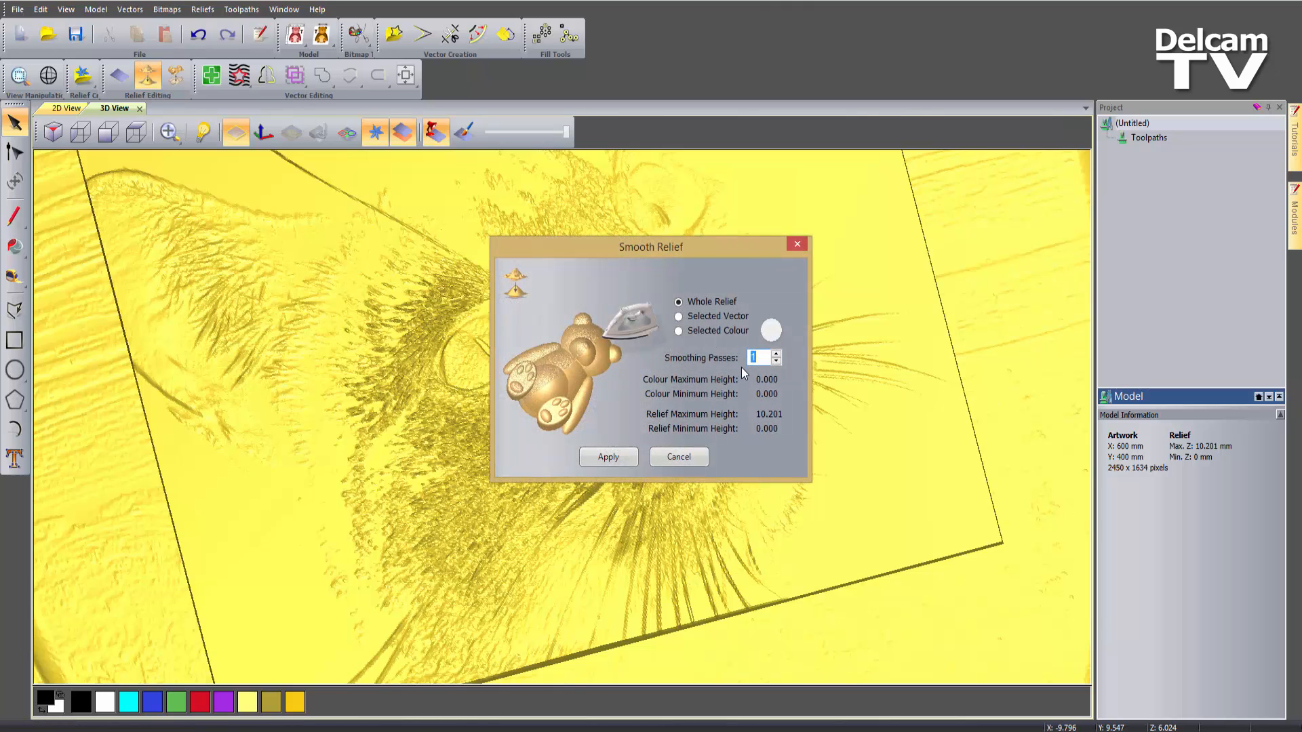
{"action": "left_click_drag", "start_coordinate": [678, 255], "coordinate": [990, 198]}
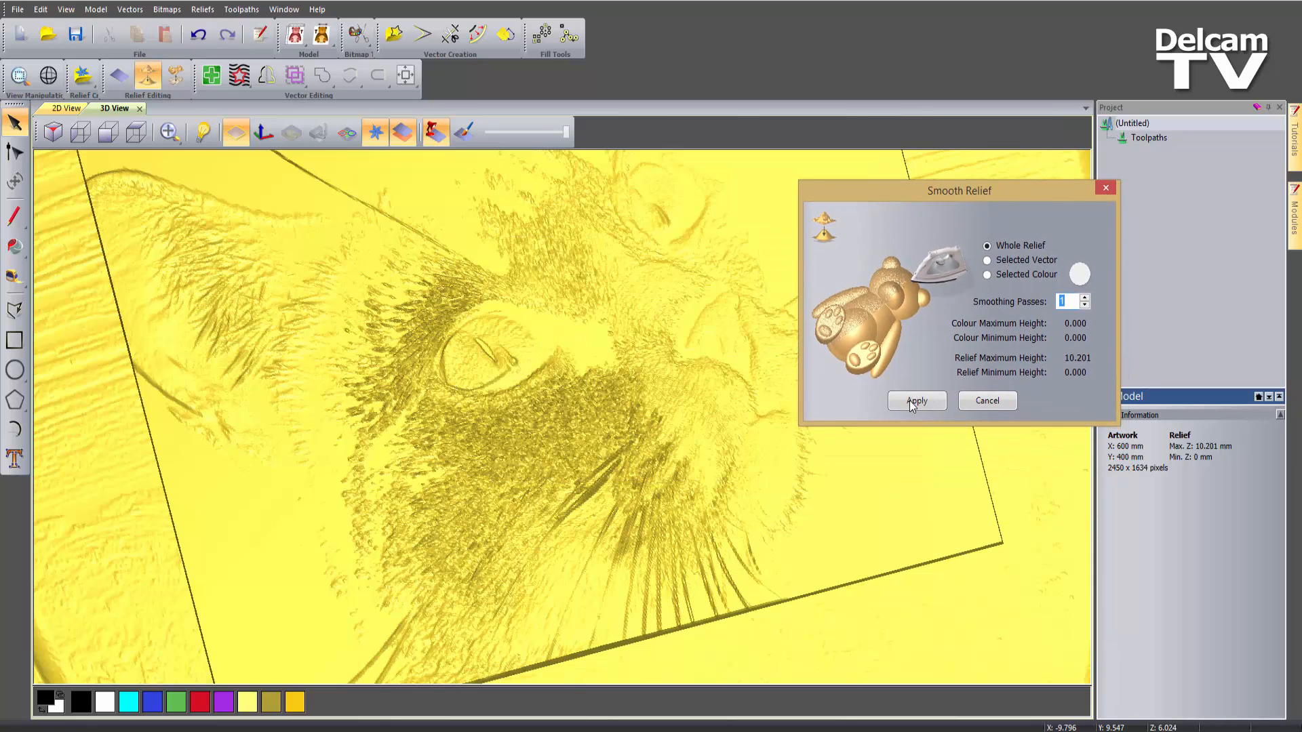
{"action": "left_click", "coordinate": [909, 400]}
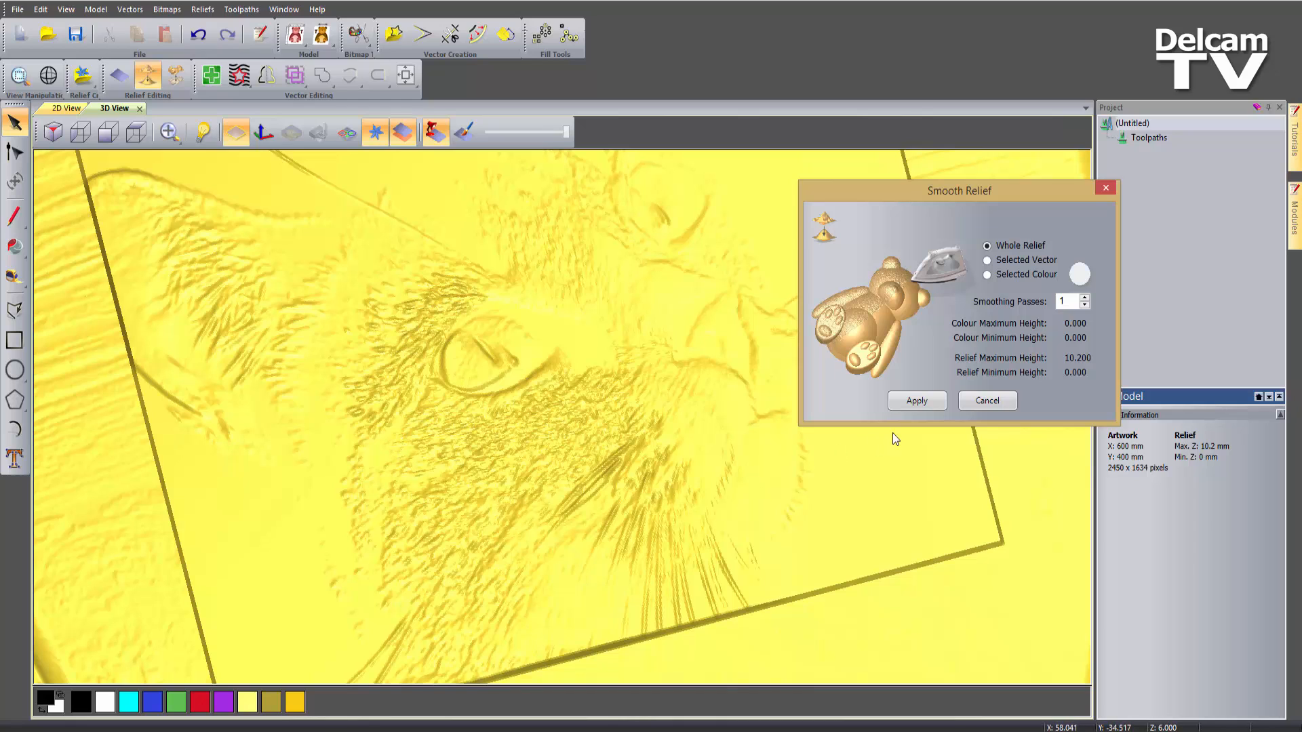
{"action": "left_click", "coordinate": [912, 401]}
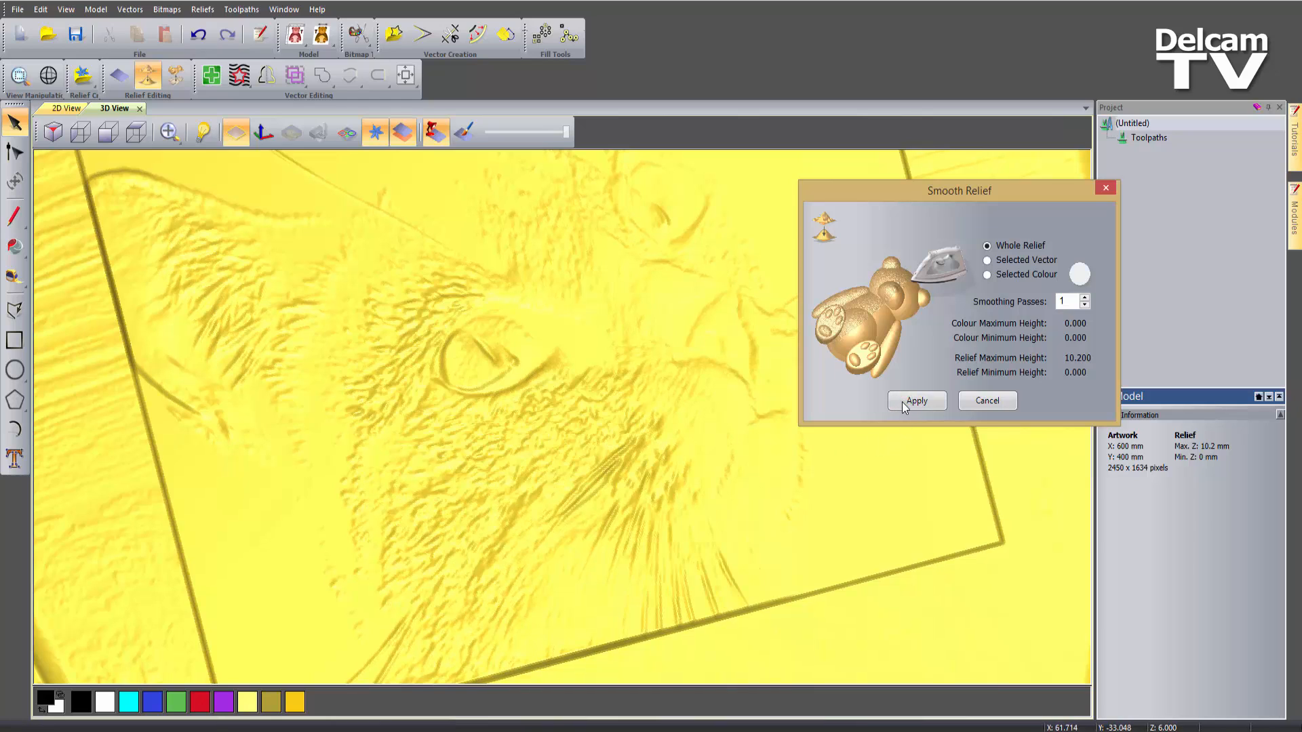
{"action": "left_click", "coordinate": [987, 401]}
{"action": "scroll", "coordinate": [591, 406], "scroll_direction": "down", "scroll_amount": 5}
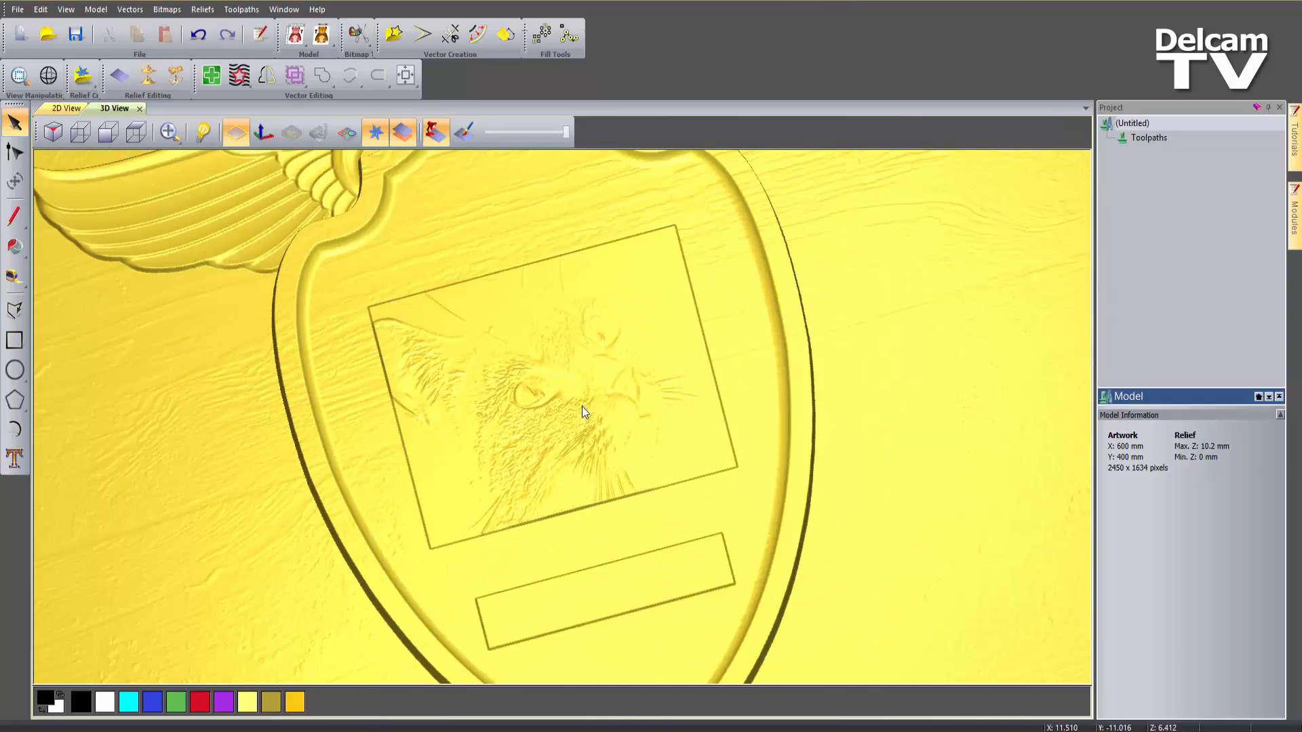
{"action": "left_click_drag", "start_coordinate": [533, 486], "coordinate": [612, 396]}
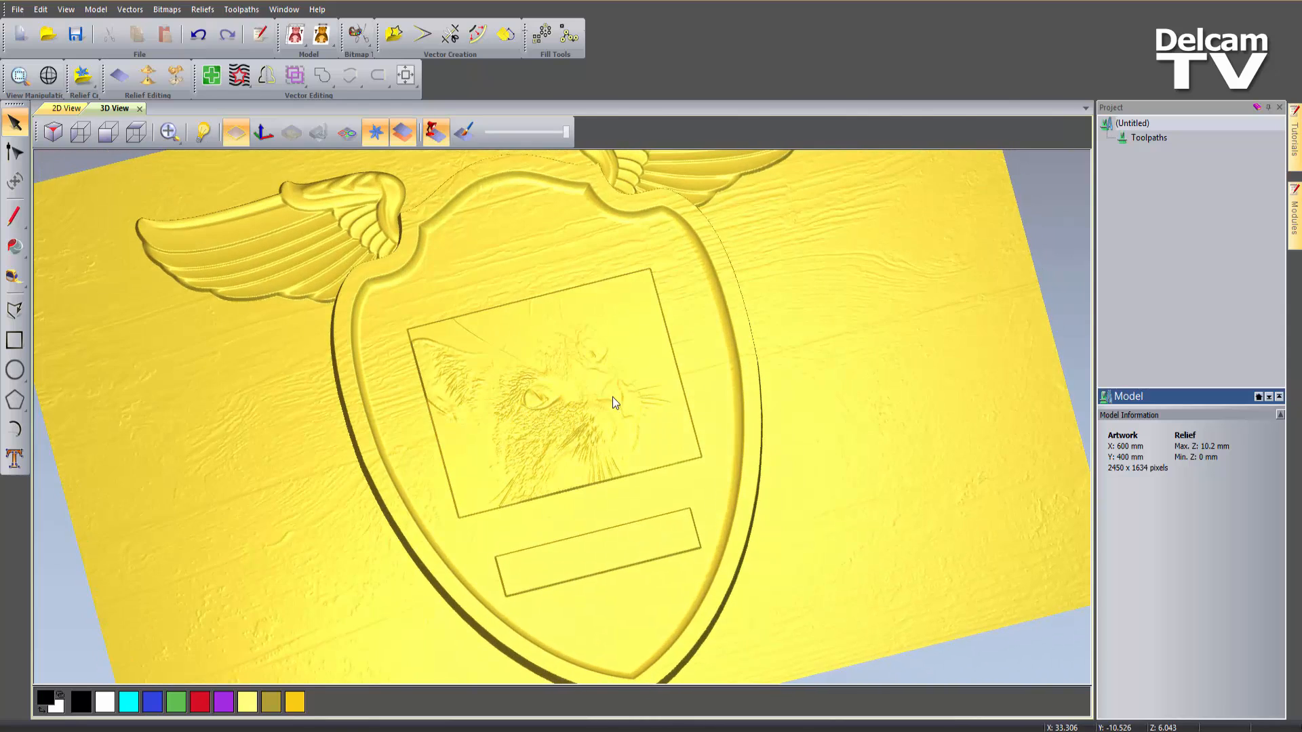
{"action": "scroll", "coordinate": [566, 422], "scroll_direction": "up", "scroll_amount": 3}
{"action": "scroll", "coordinate": [567, 427], "scroll_direction": "up", "scroll_amount": 2}
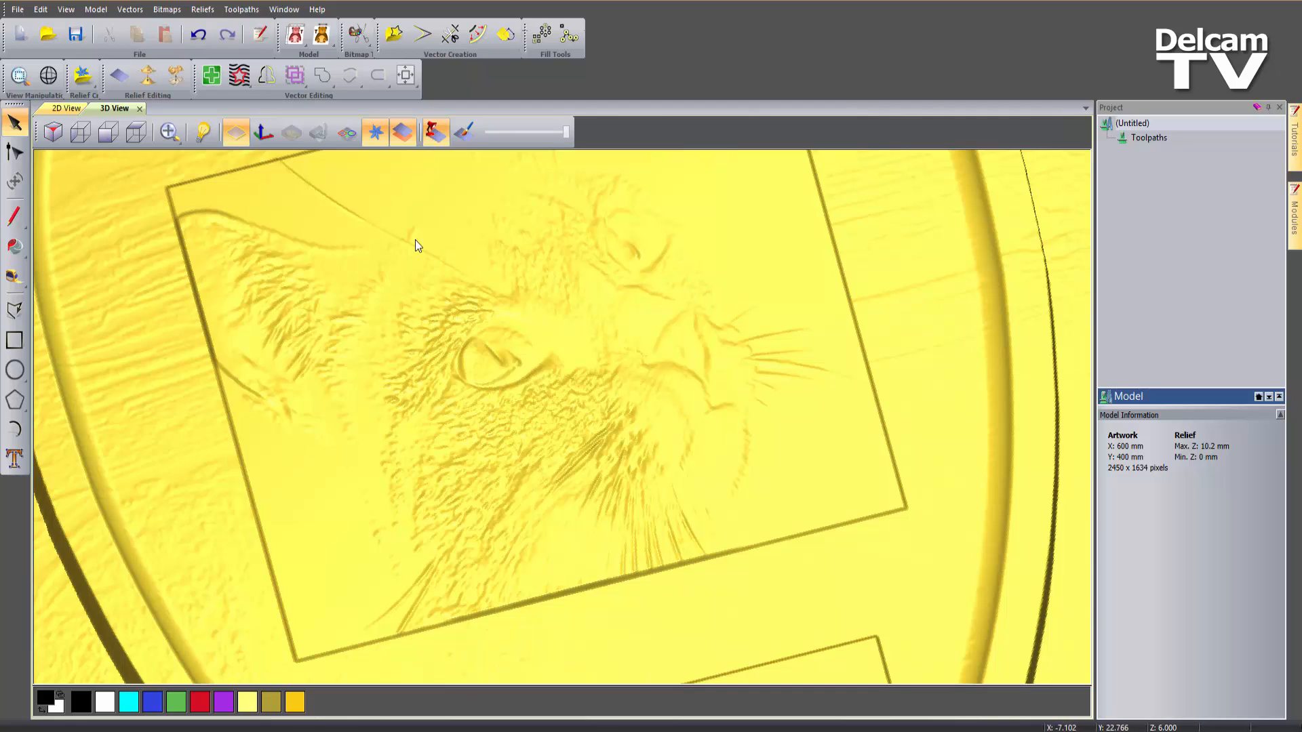
Set up the Text tool for the small plate with the Segoe UI Semibold font
{"action": "left_click", "coordinate": [135, 132]}
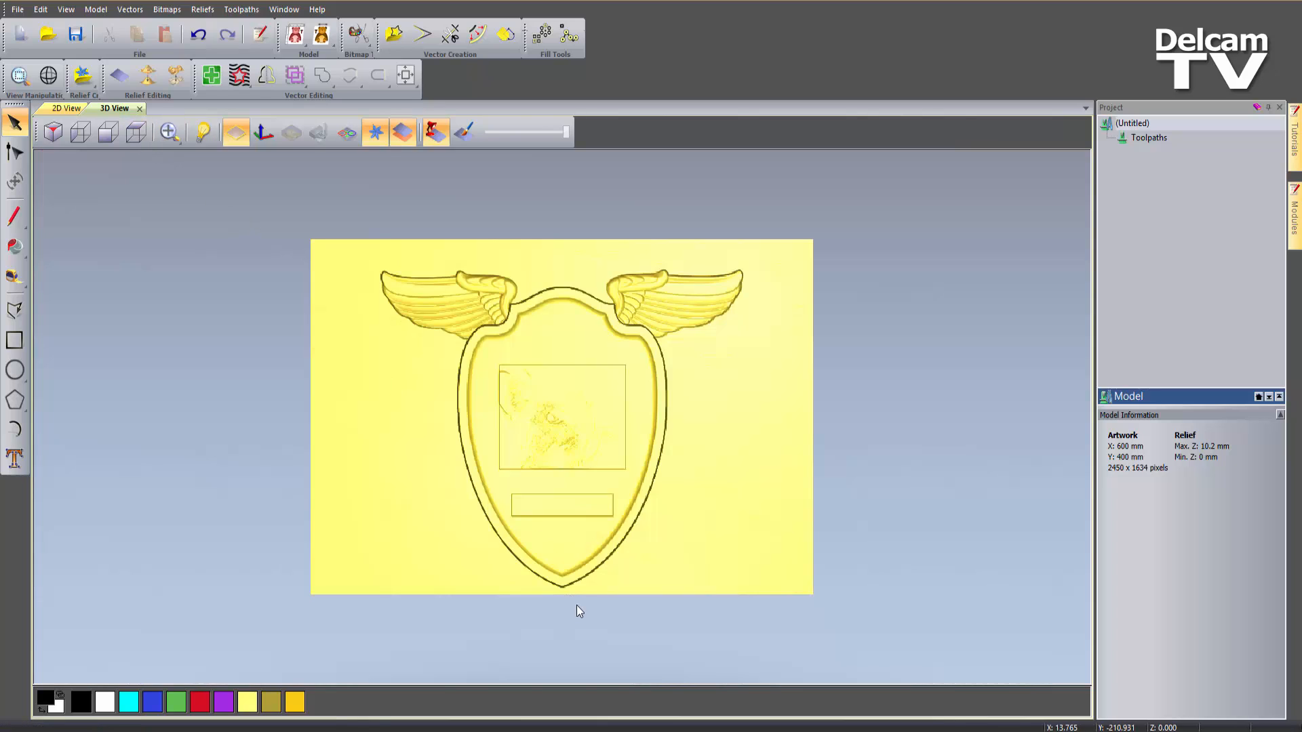
{"action": "scroll", "coordinate": [546, 499], "scroll_direction": "up", "scroll_amount": 6}
{"action": "scroll", "coordinate": [457, 493], "scroll_direction": "up", "scroll_amount": 2}
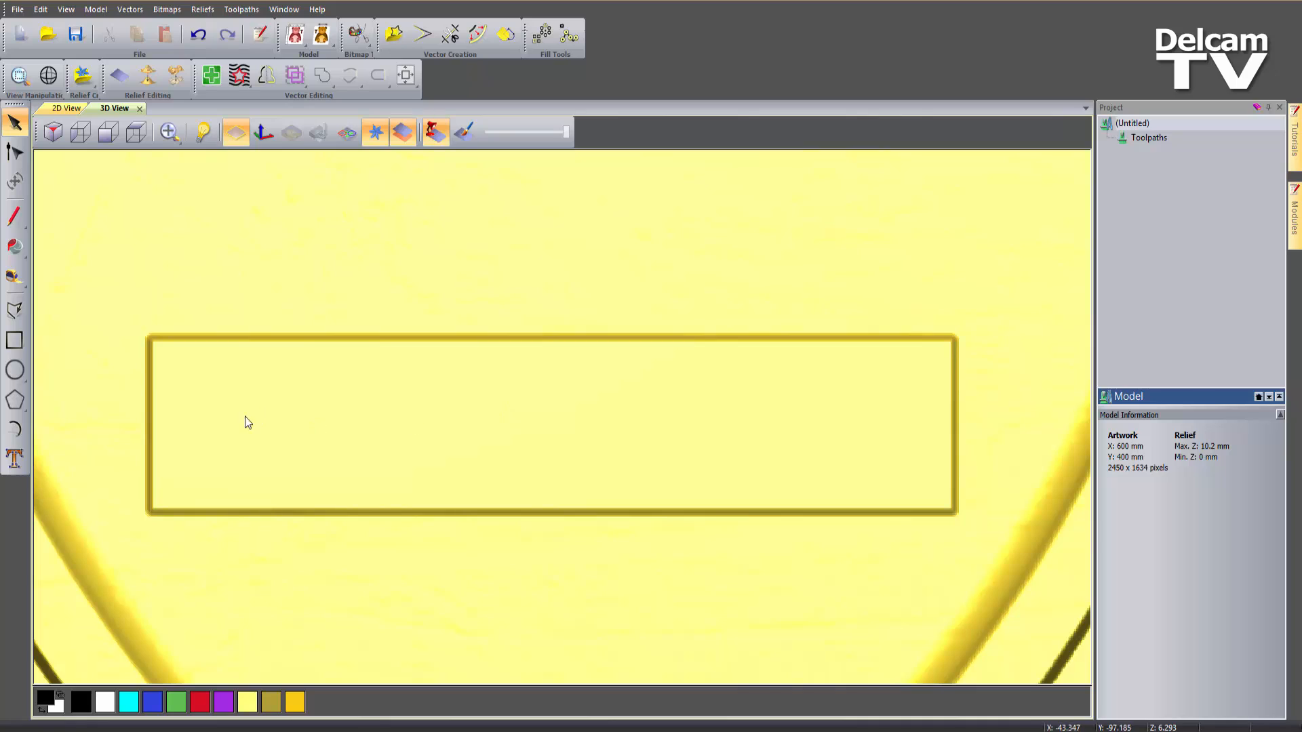
{"action": "left_click", "coordinate": [15, 459]}
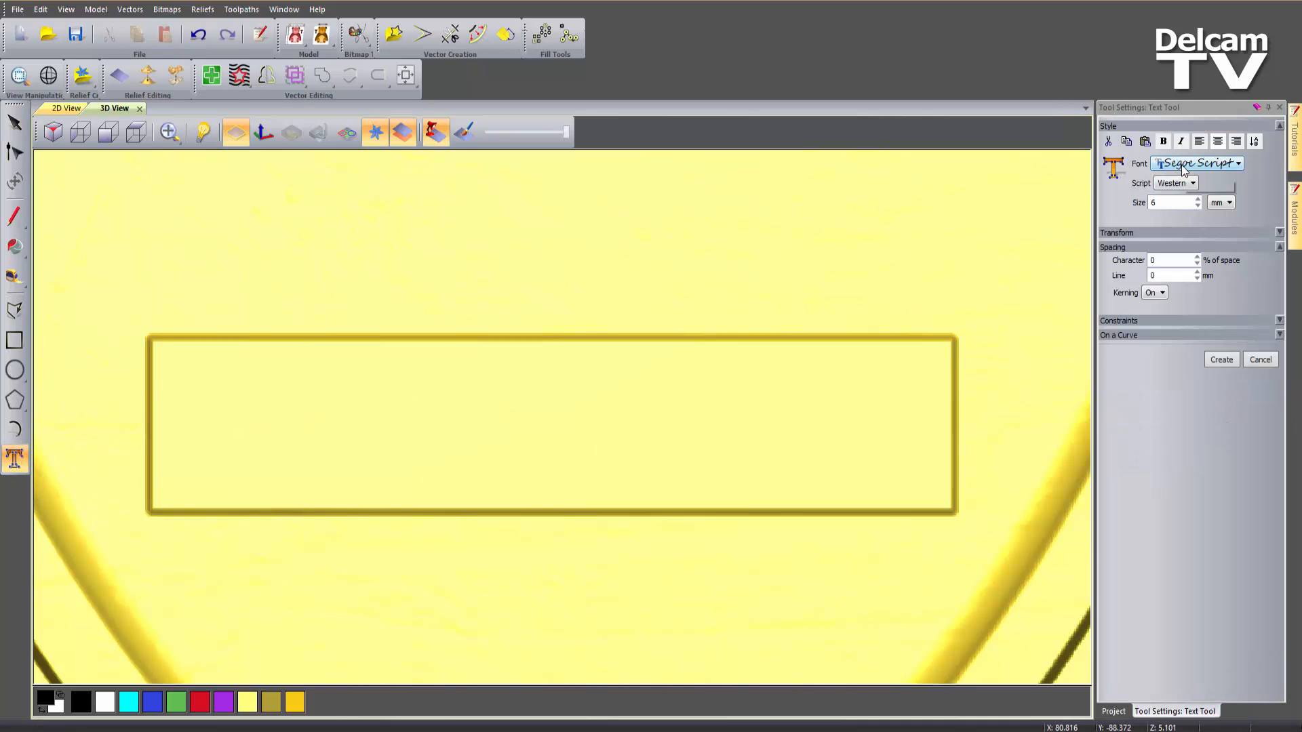
{"action": "left_click", "coordinate": [1216, 164]}
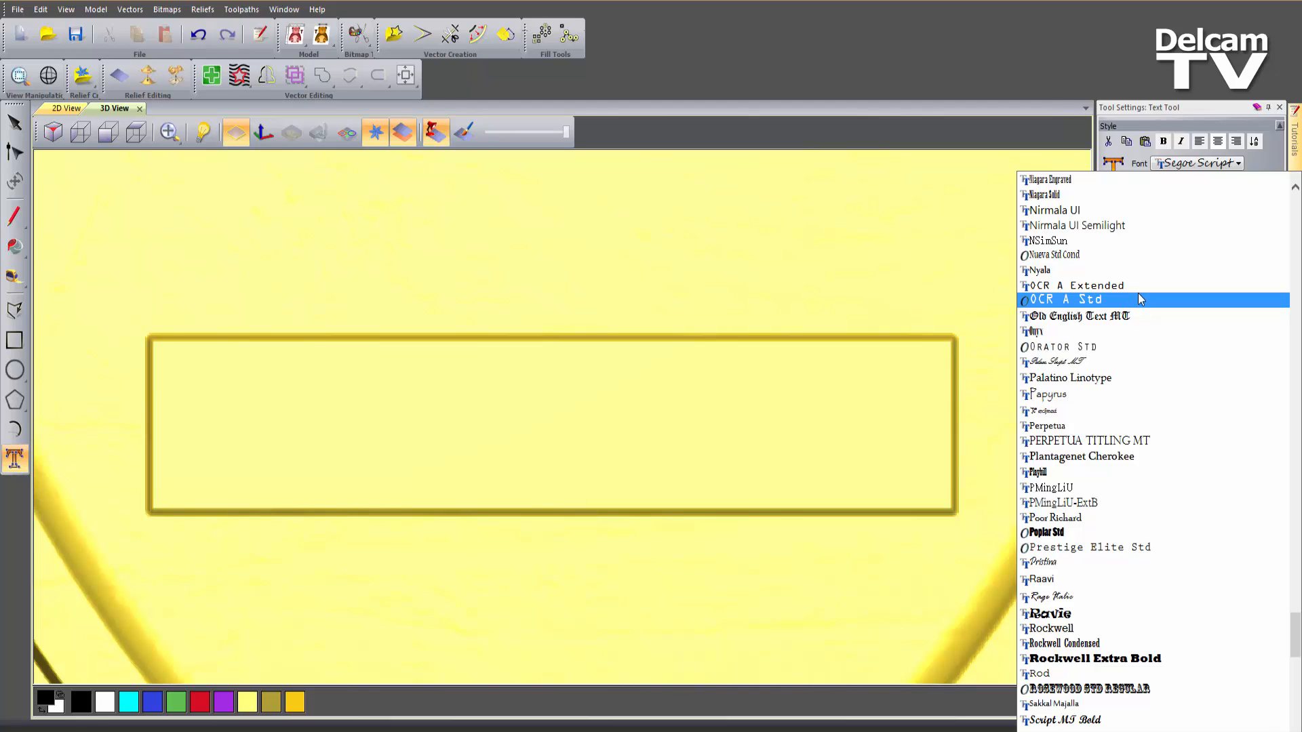
{"action": "left_click", "coordinate": [1101, 49]}
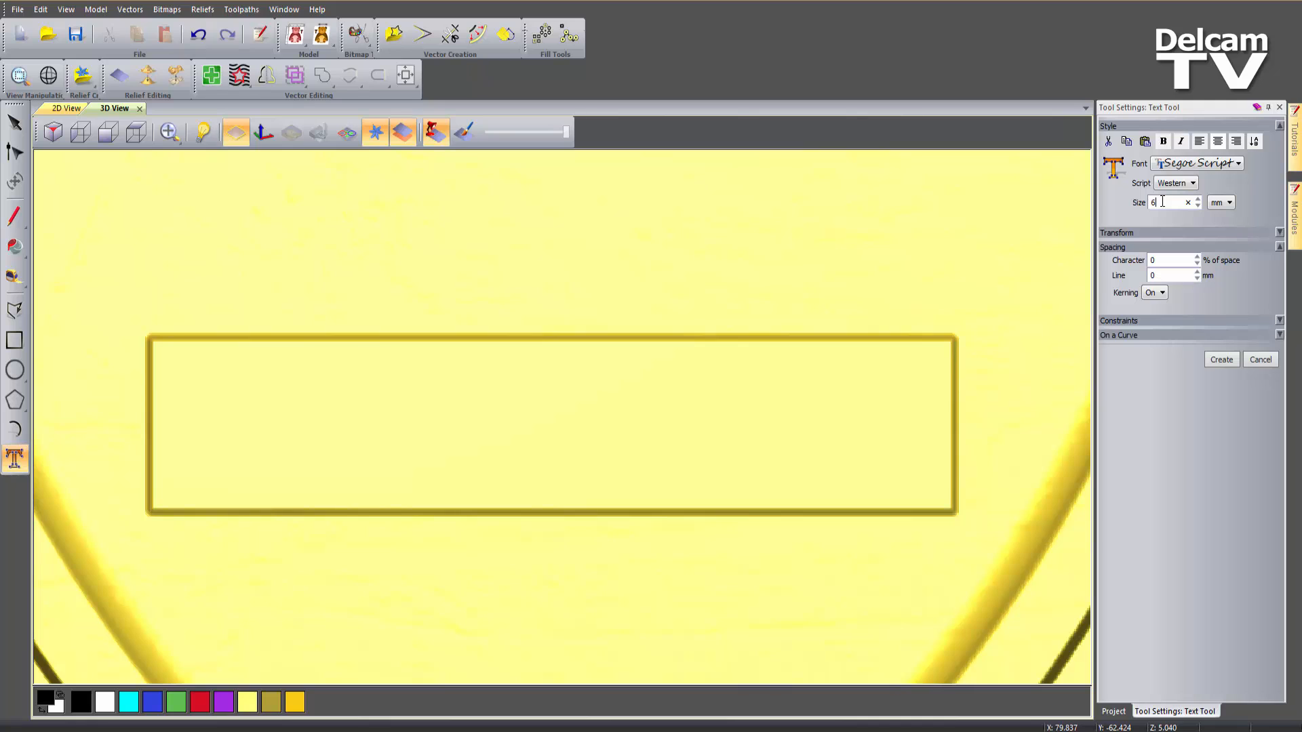
{"action": "left_click", "coordinate": [1193, 170]}
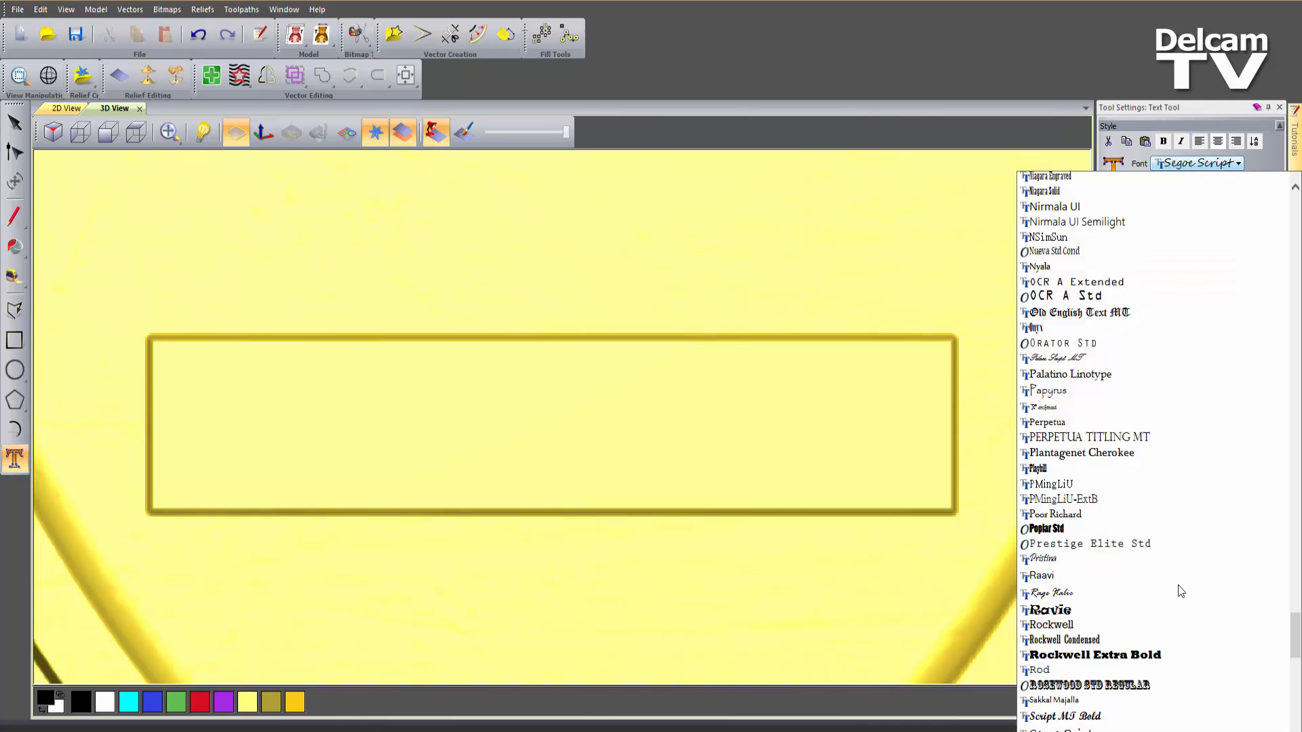
{"action": "scroll", "coordinate": [1136, 622], "scroll_direction": "down", "scroll_amount": 4}
{"action": "scroll", "coordinate": [1137, 623], "scroll_direction": "down", "scroll_amount": 4}
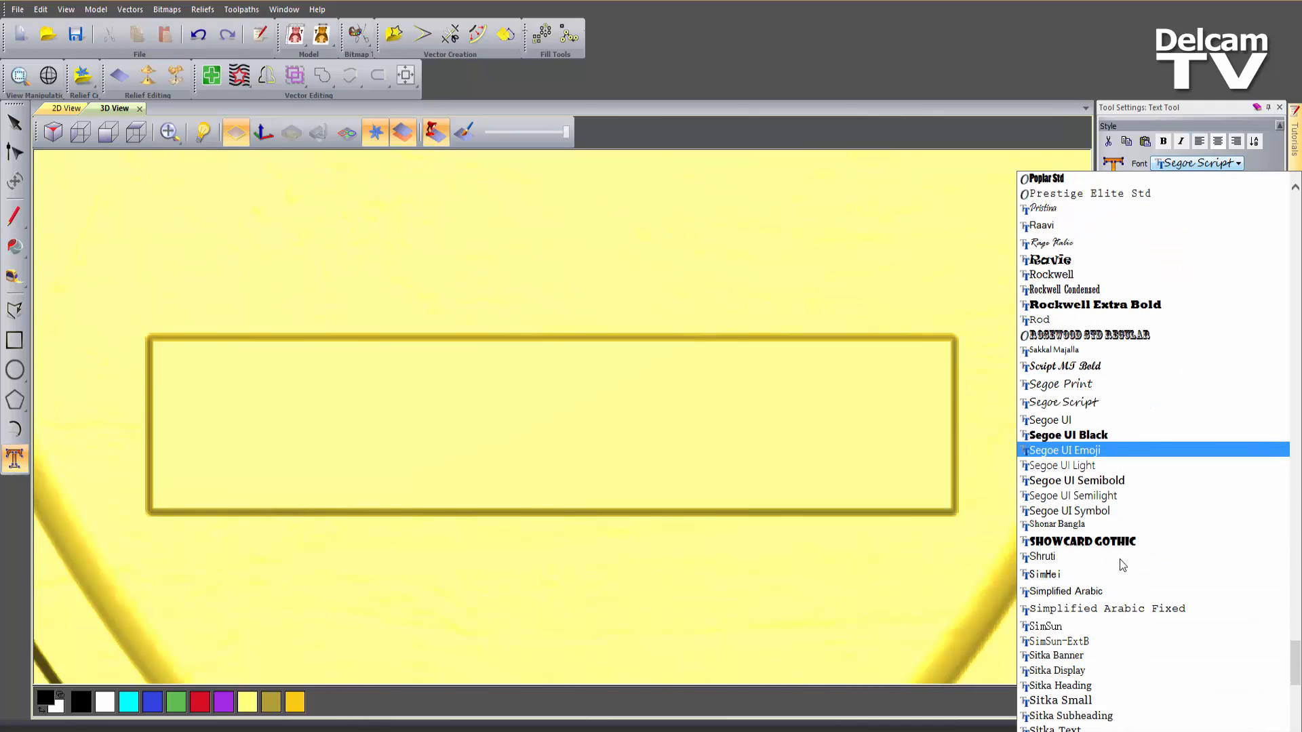
{"action": "left_click", "coordinate": [1067, 483]}
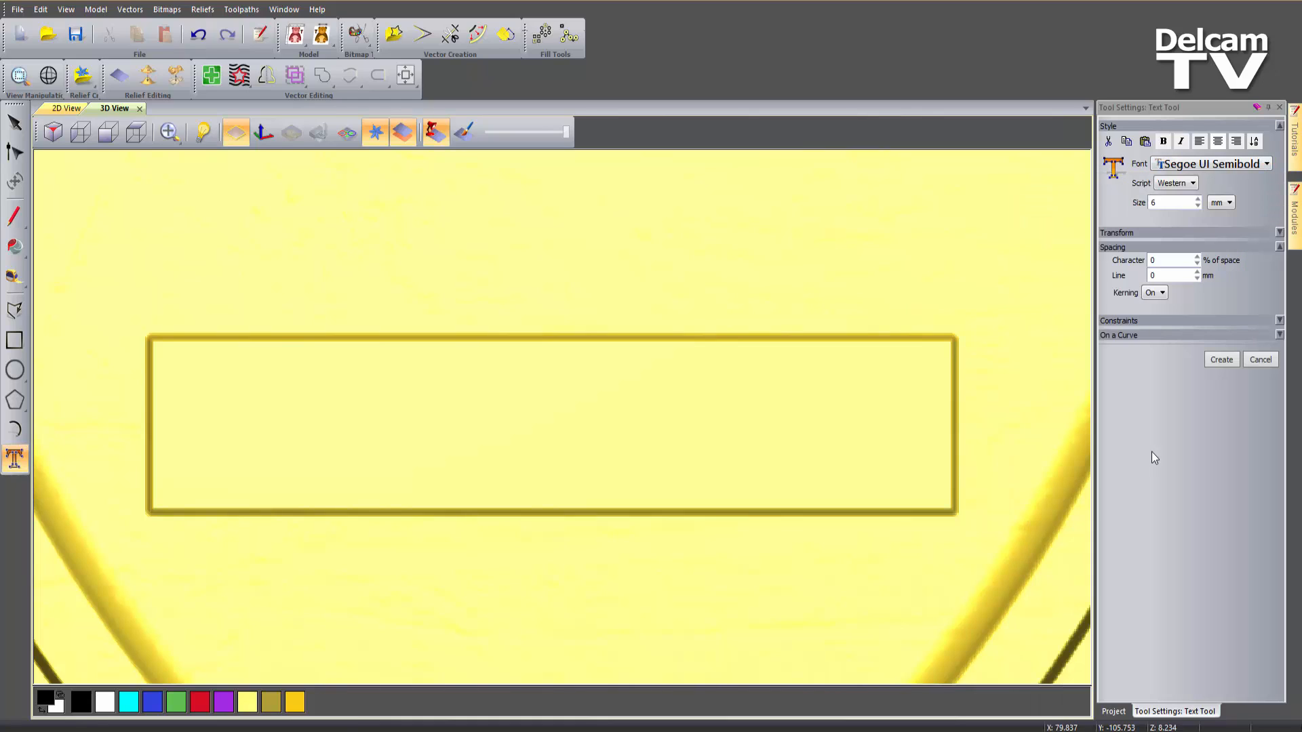
Create the text "Mr Tim" at a size of 12 mm
{"action": "left_click", "coordinate": [387, 444]}
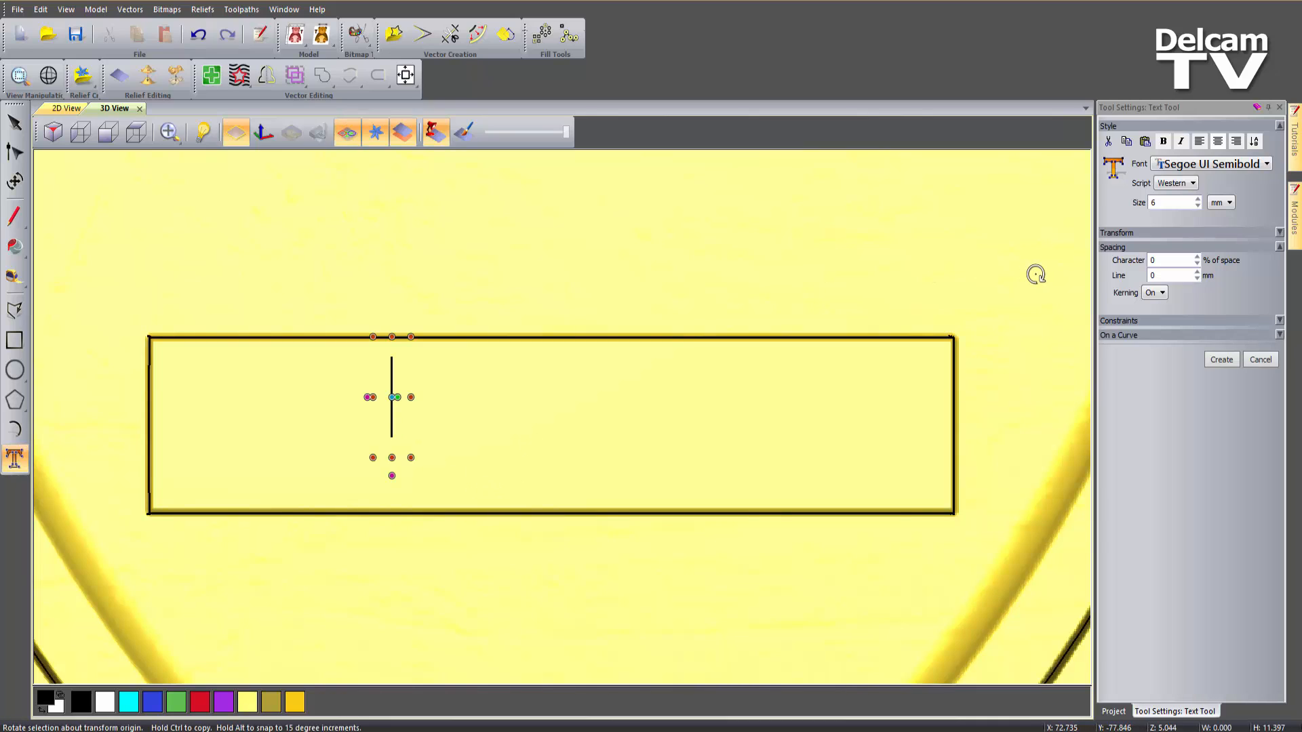
{"action": "double_click", "coordinate": [1165, 205]}
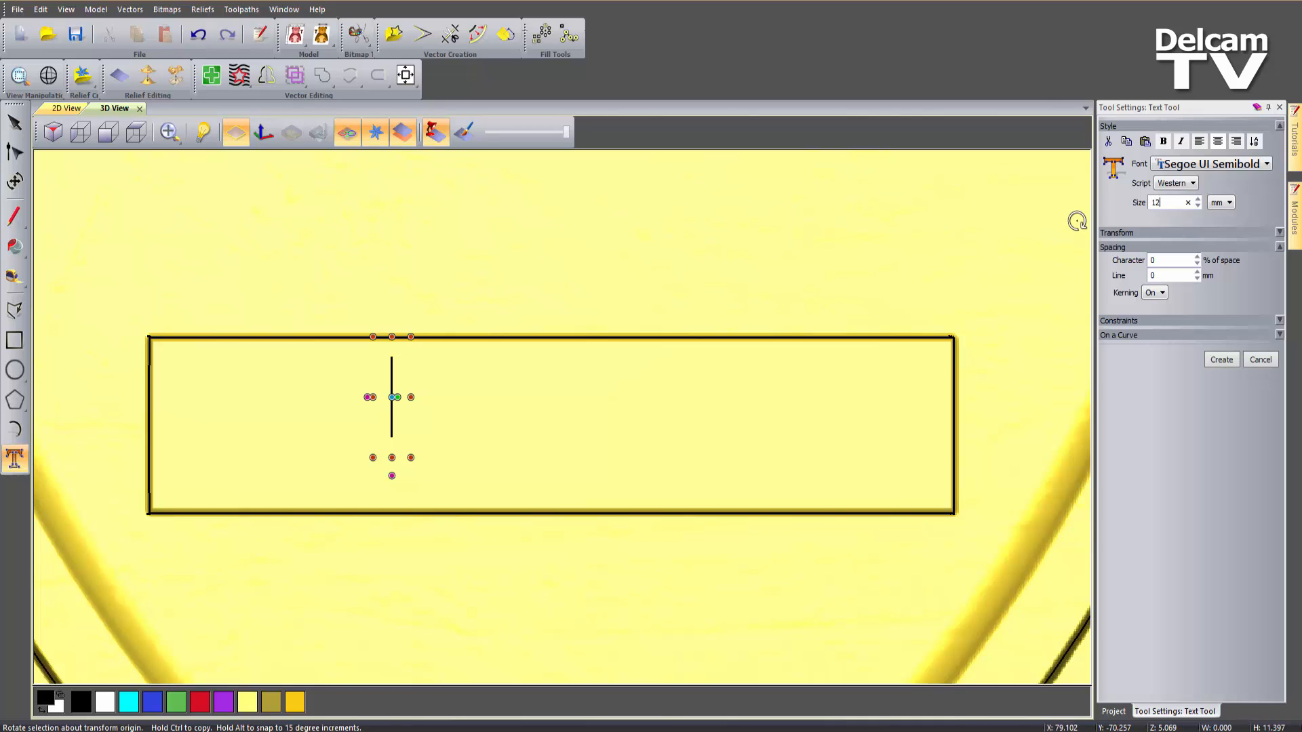
{"action": "key", "text": "Return"}
{"action": "left_click", "coordinate": [395, 425]}
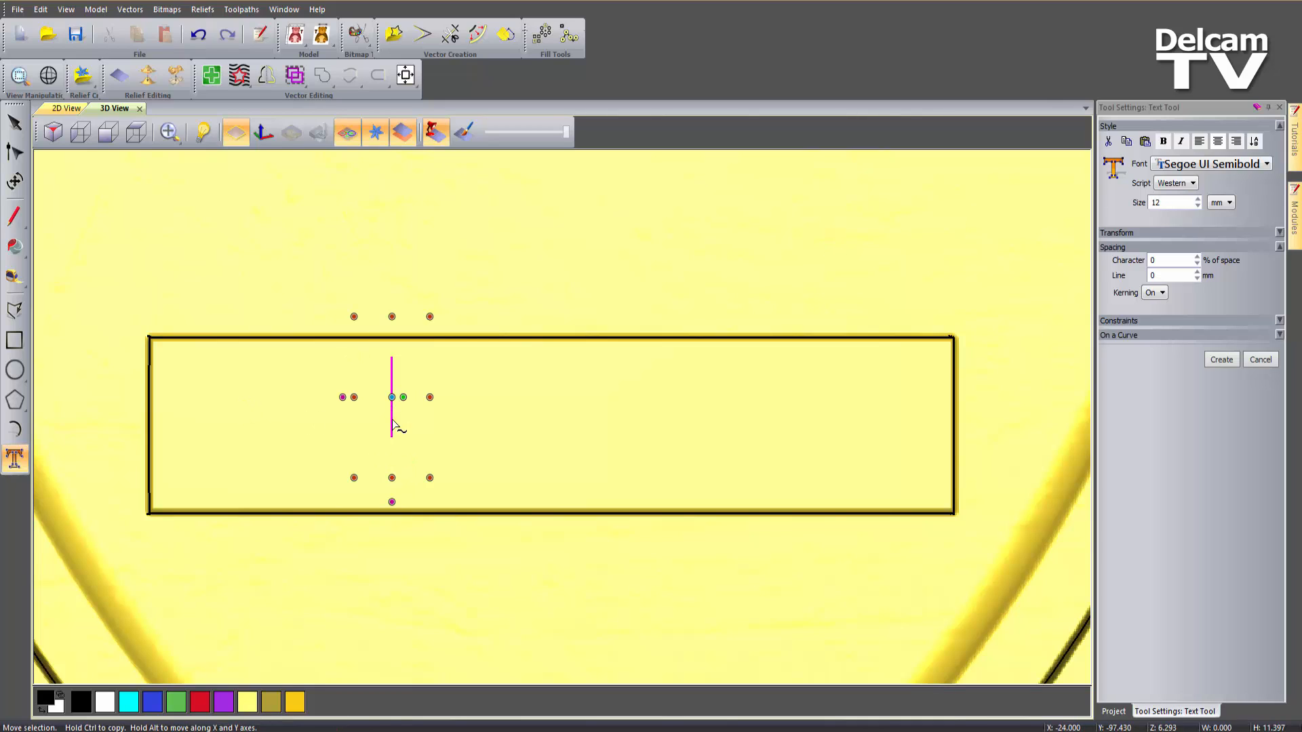
{"action": "type", "text": "M"}
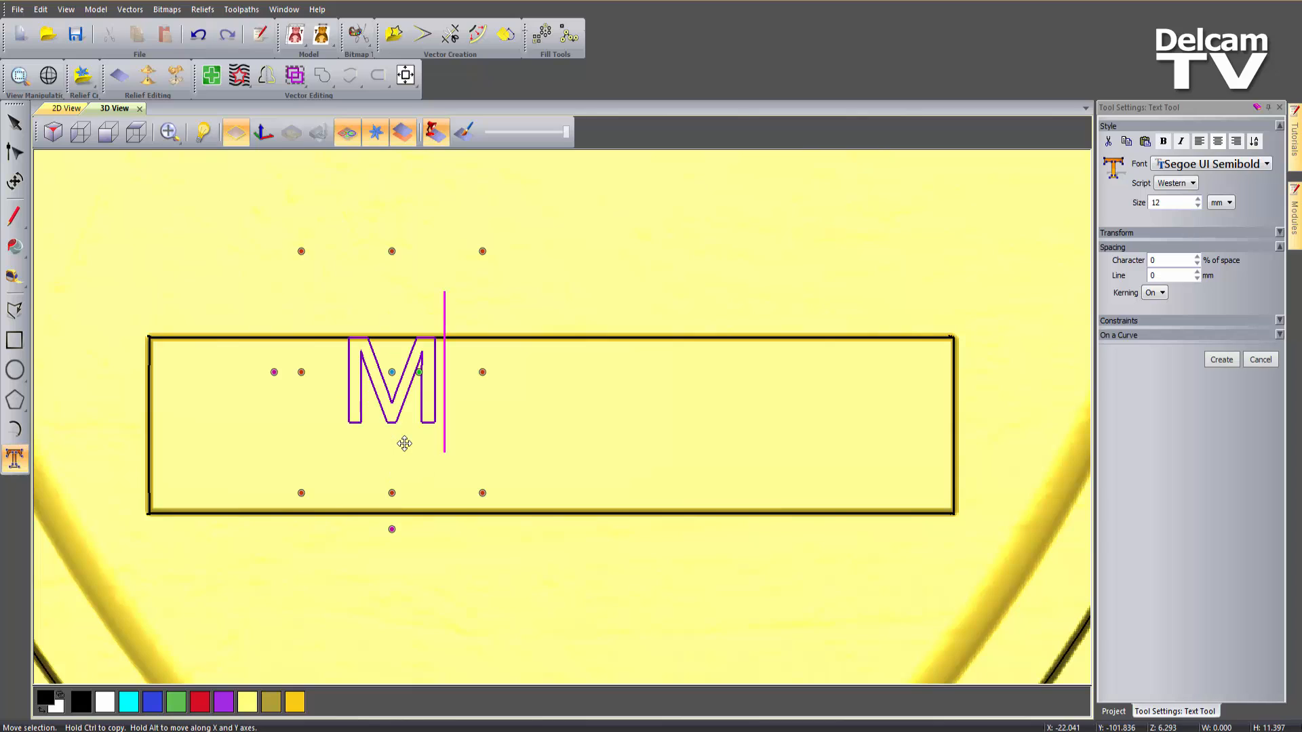
{"action": "type", "text": "r"}
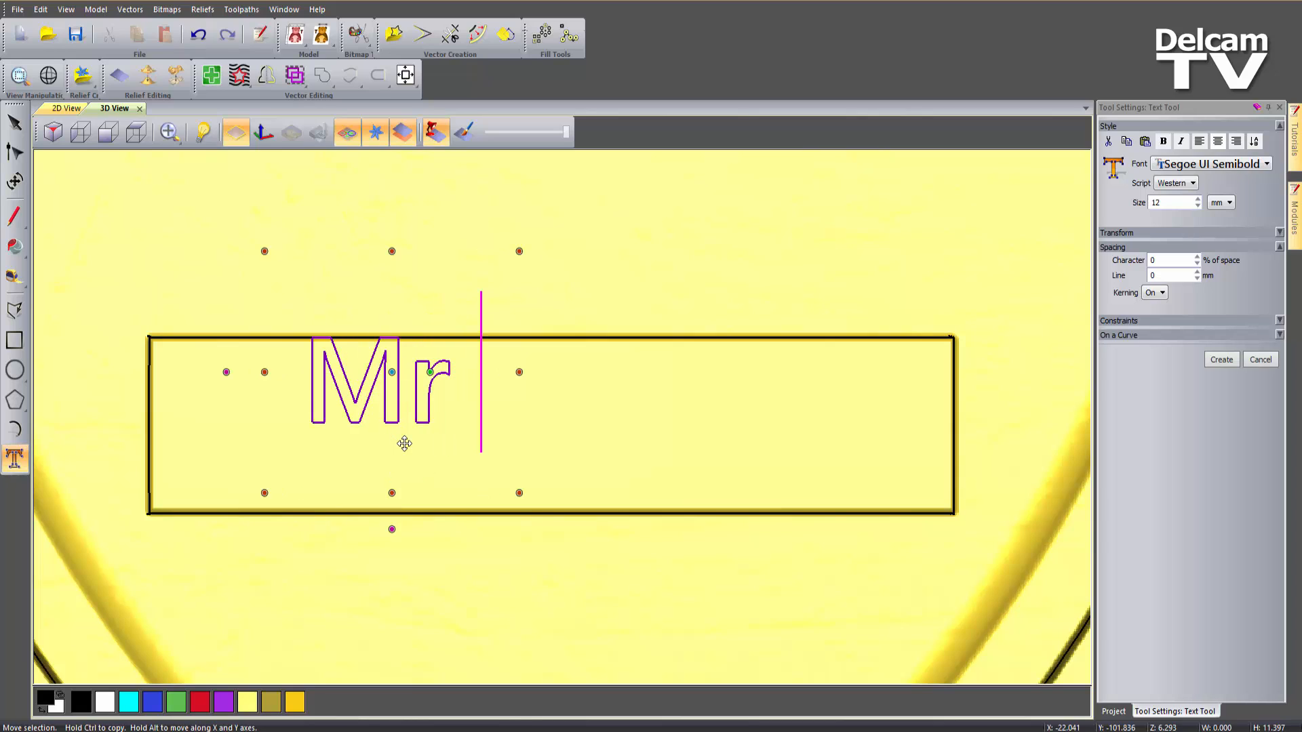
{"action": "type", "text": " Tim"}
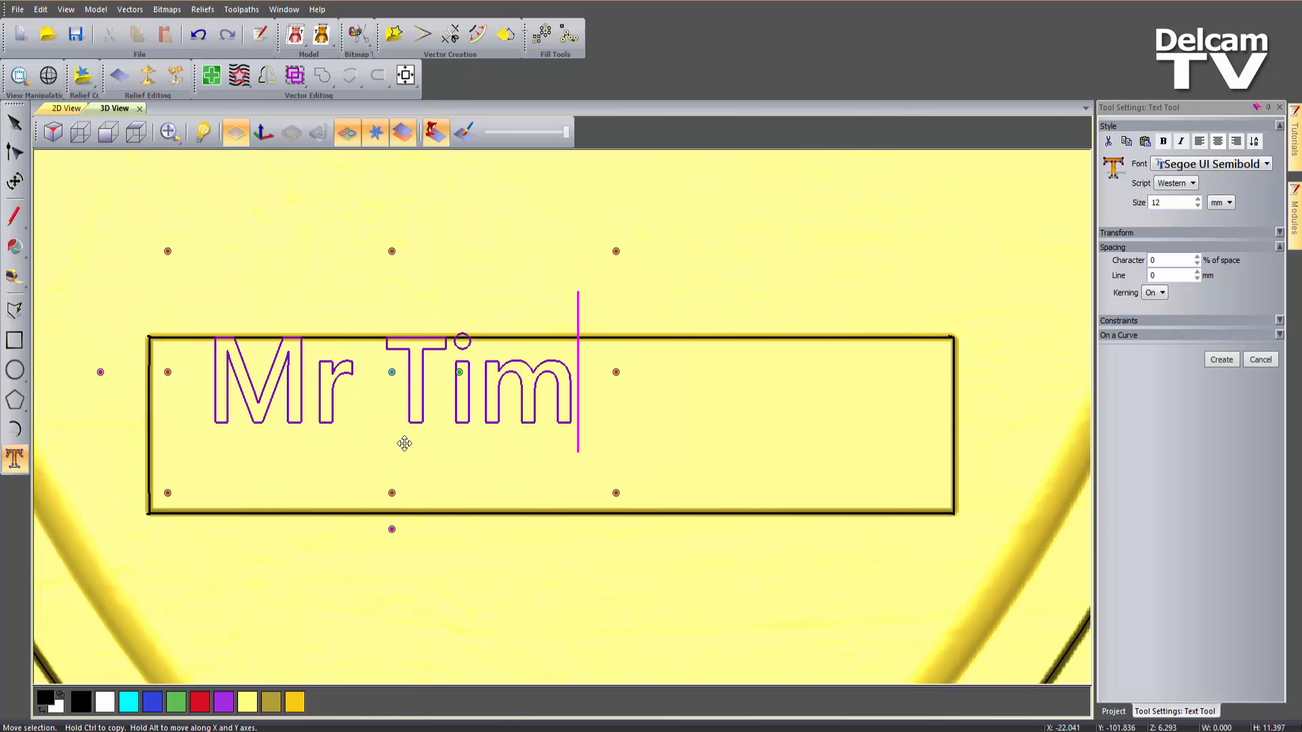
{"action": "left_click", "coordinate": [1222, 360]}
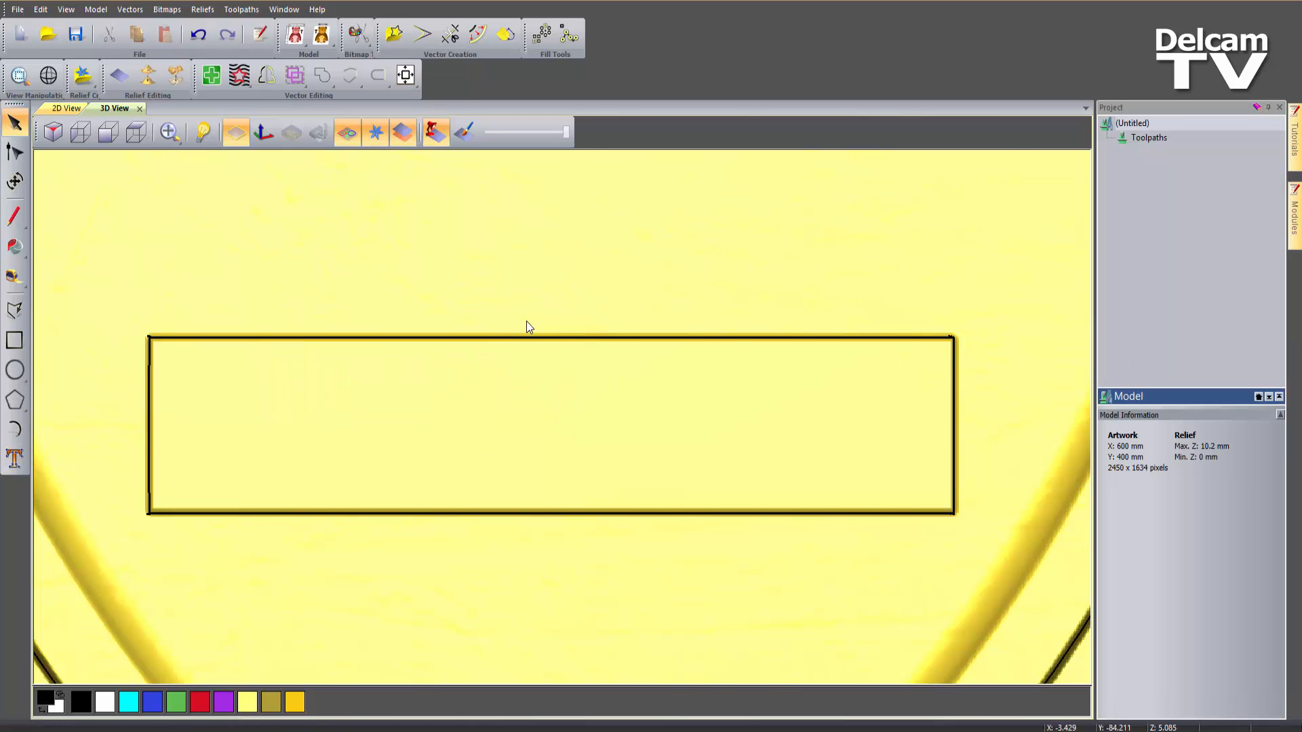
Move the "Mr Tim" text into the upper middle of the small plate and start another text
{"action": "scroll", "coordinate": [526, 328], "scroll_direction": "down", "scroll_amount": 5}
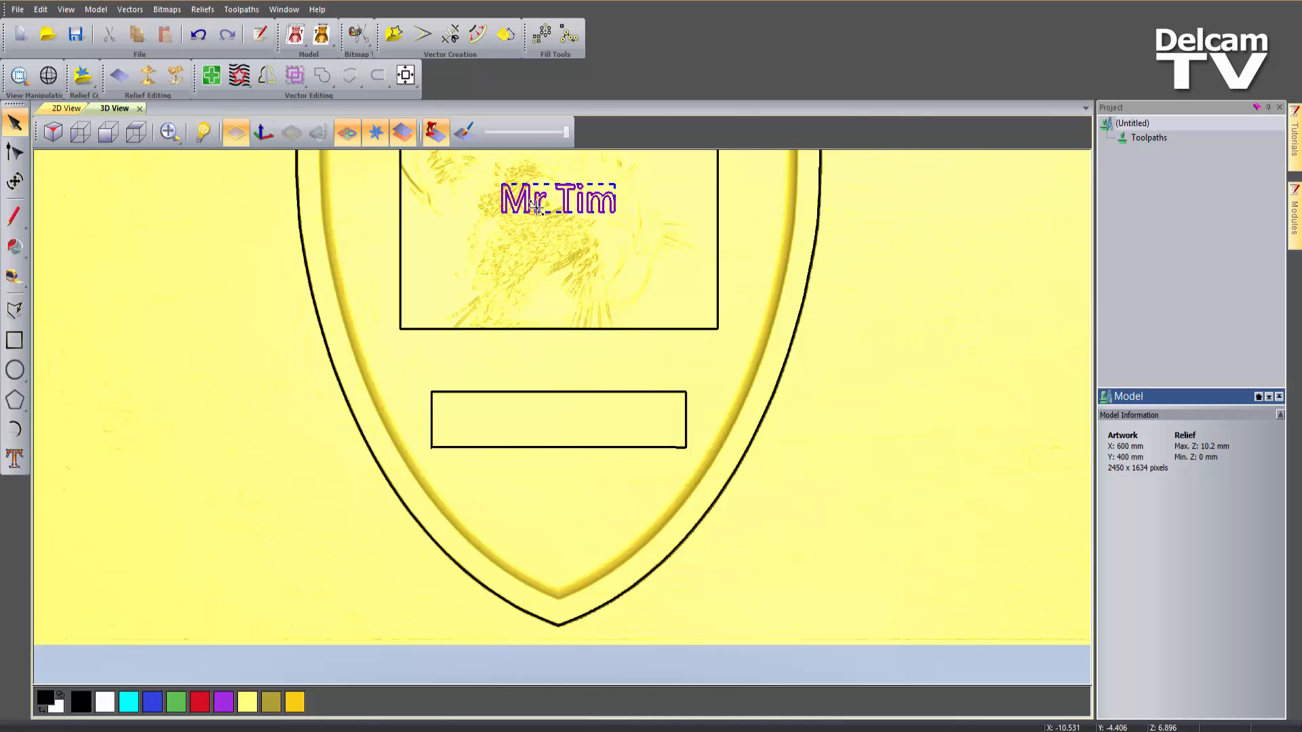
{"action": "left_click_drag", "start_coordinate": [536, 207], "coordinate": [549, 422]}
{"action": "scroll", "coordinate": [549, 421], "scroll_direction": "up", "scroll_amount": 5}
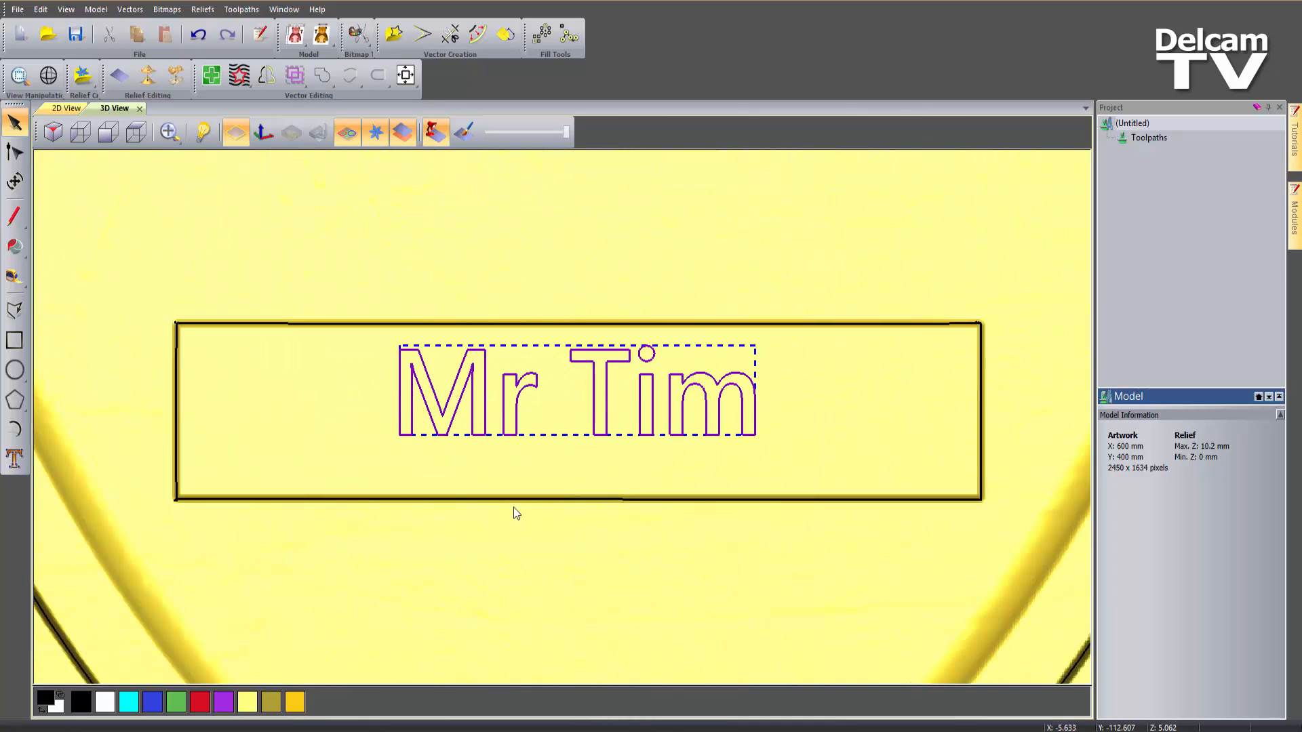
{"action": "left_click", "coordinate": [331, 466]}
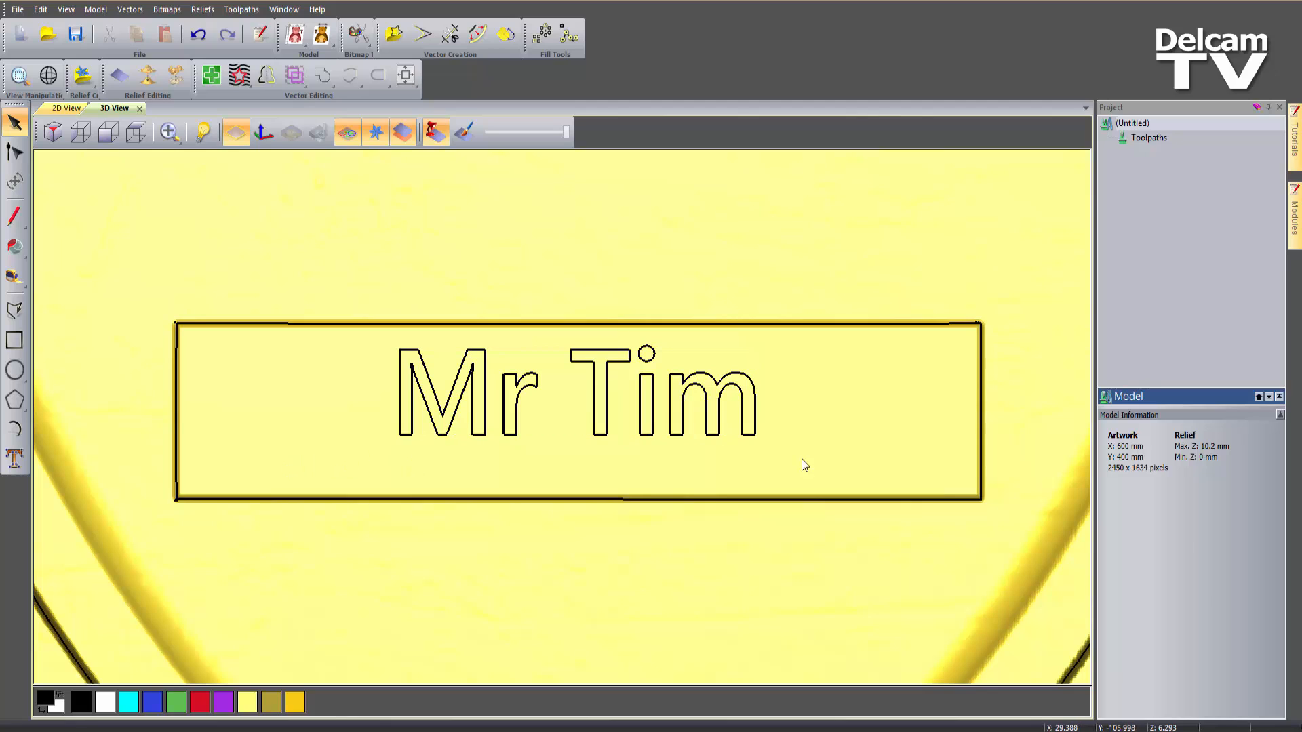
{"action": "left_click", "coordinate": [14, 458]}
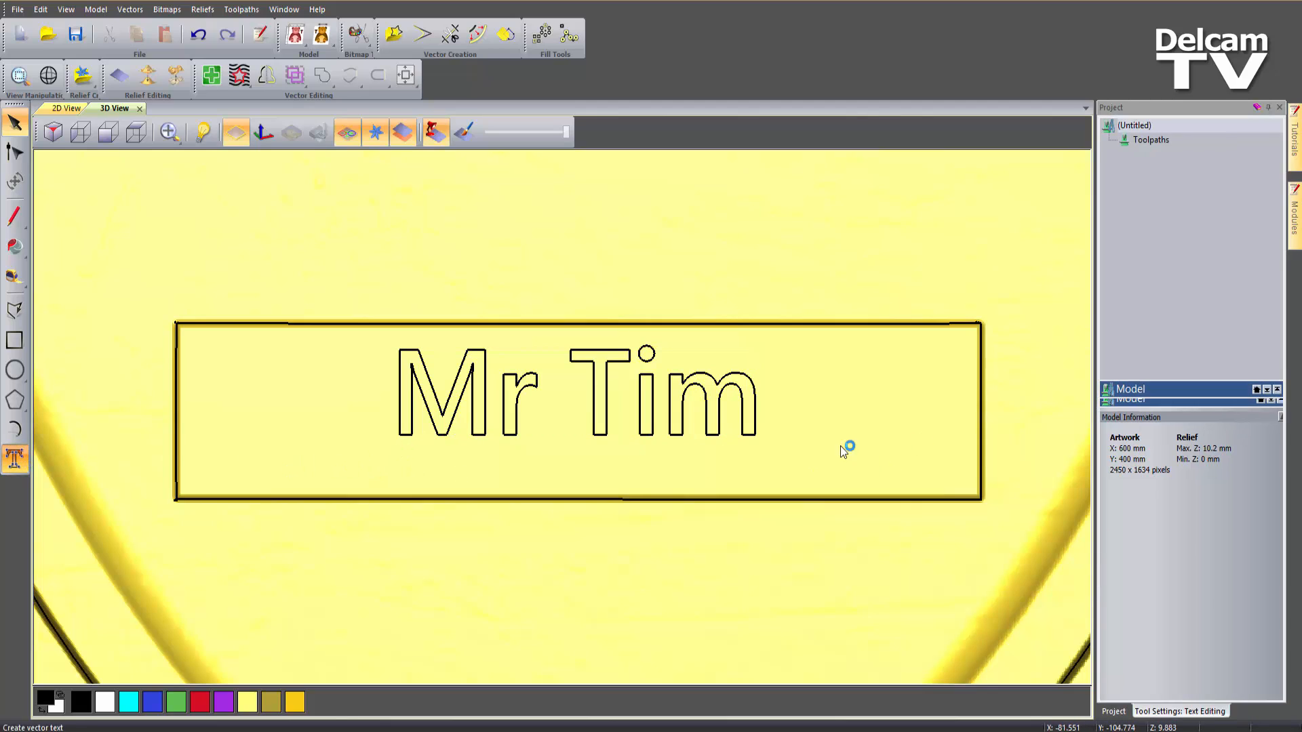
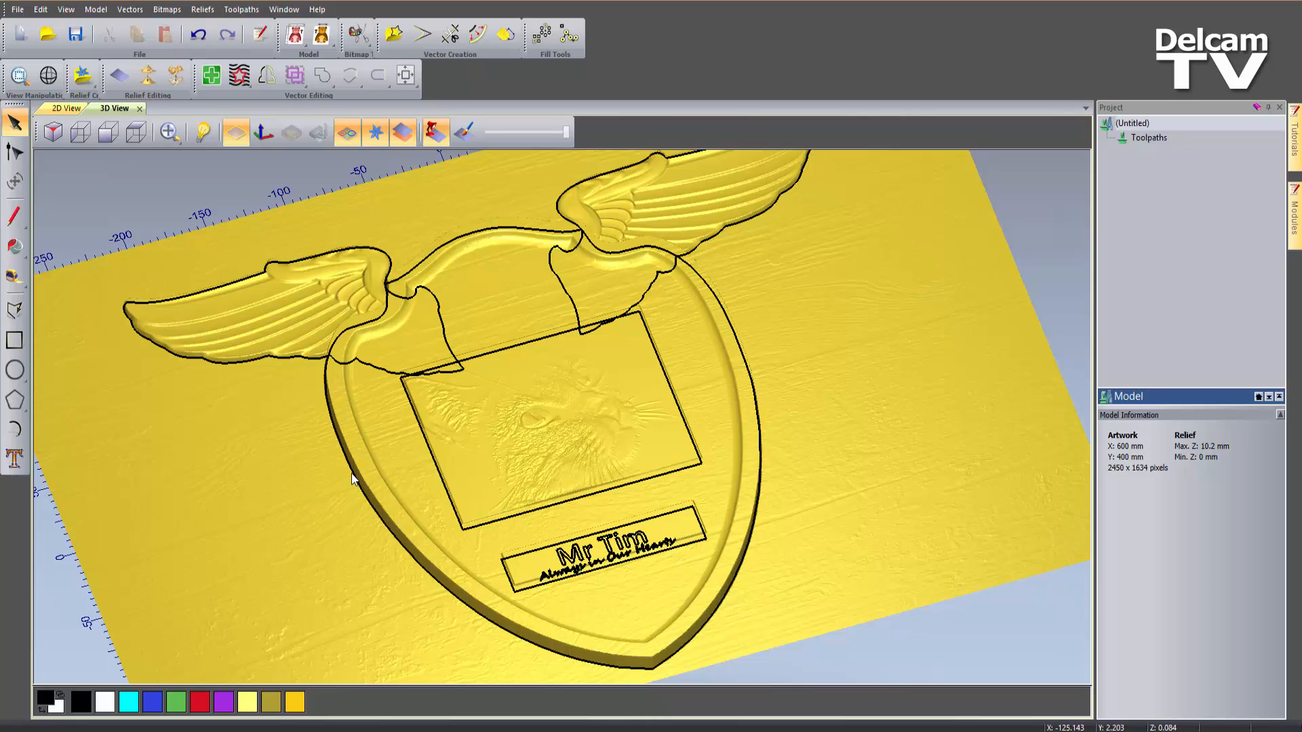
Copy the shield outline vector and paste the duplicate in place
{"action": "left_click", "coordinate": [339, 338]}
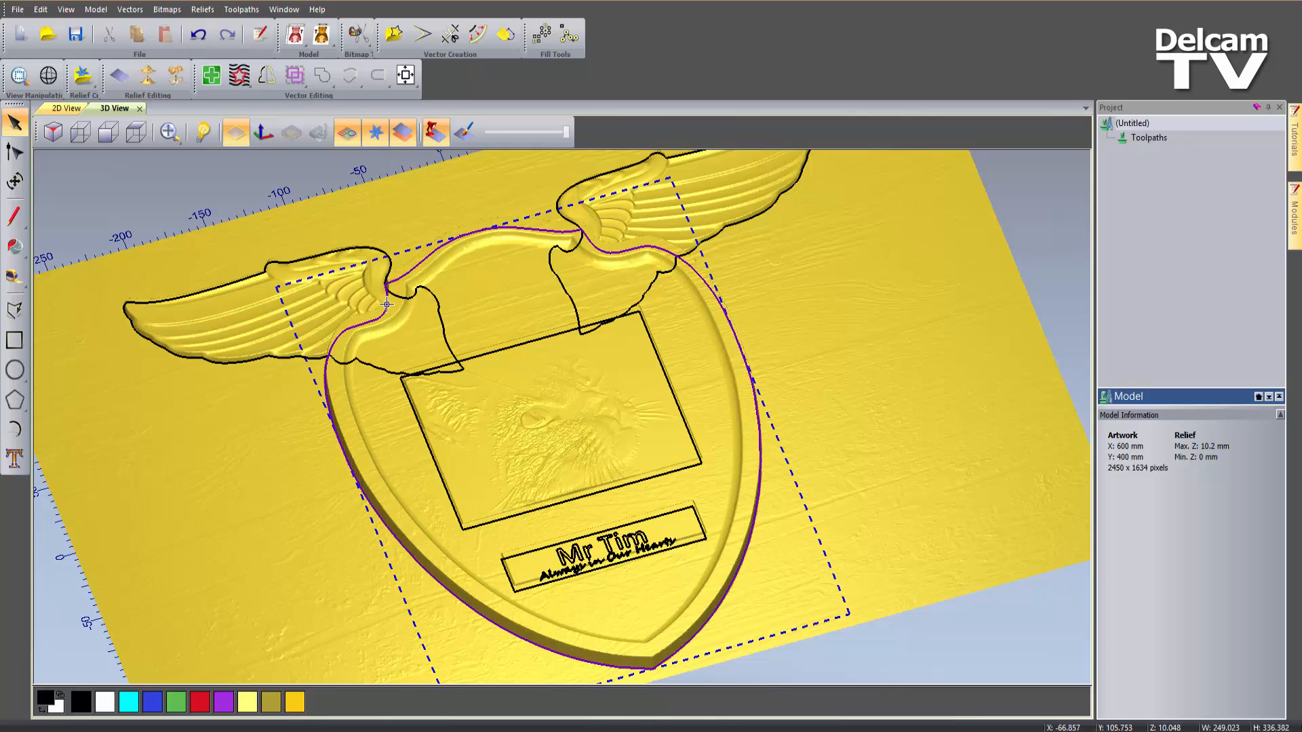
{"action": "right_click", "coordinate": [341, 340]}
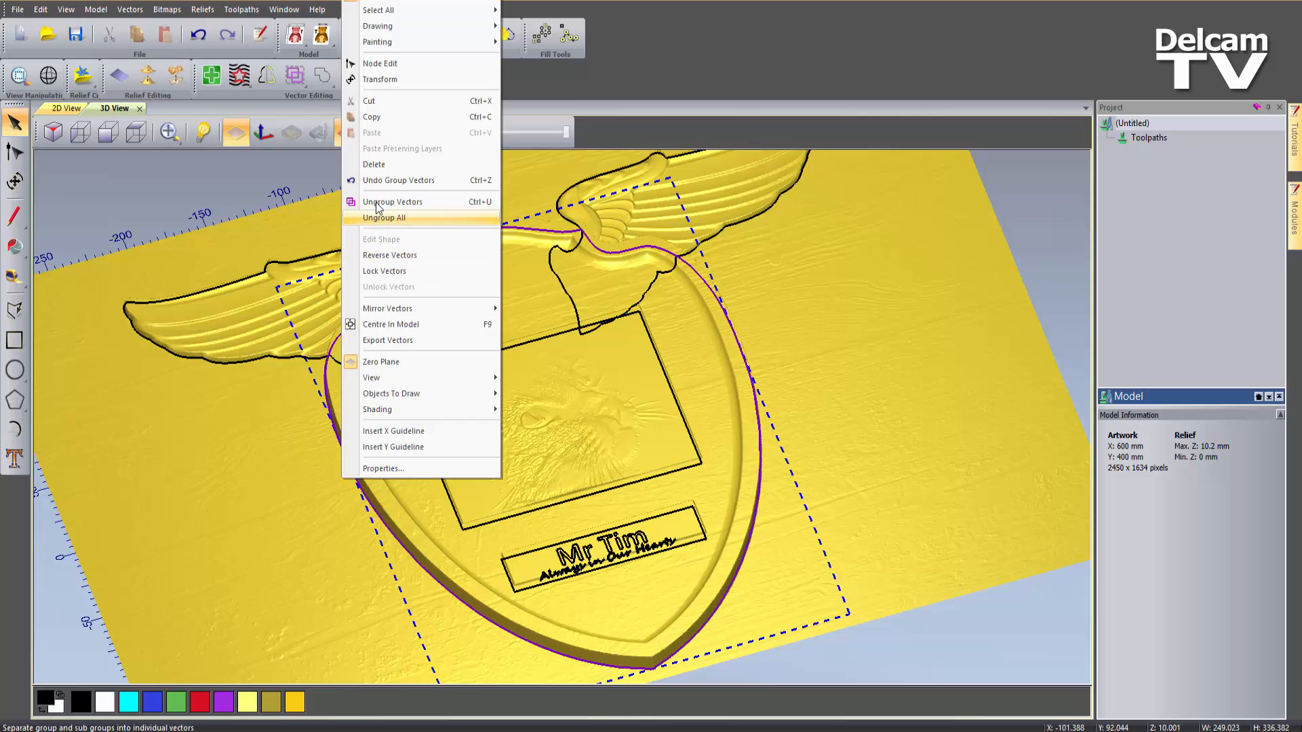
{"action": "left_click", "coordinate": [392, 116]}
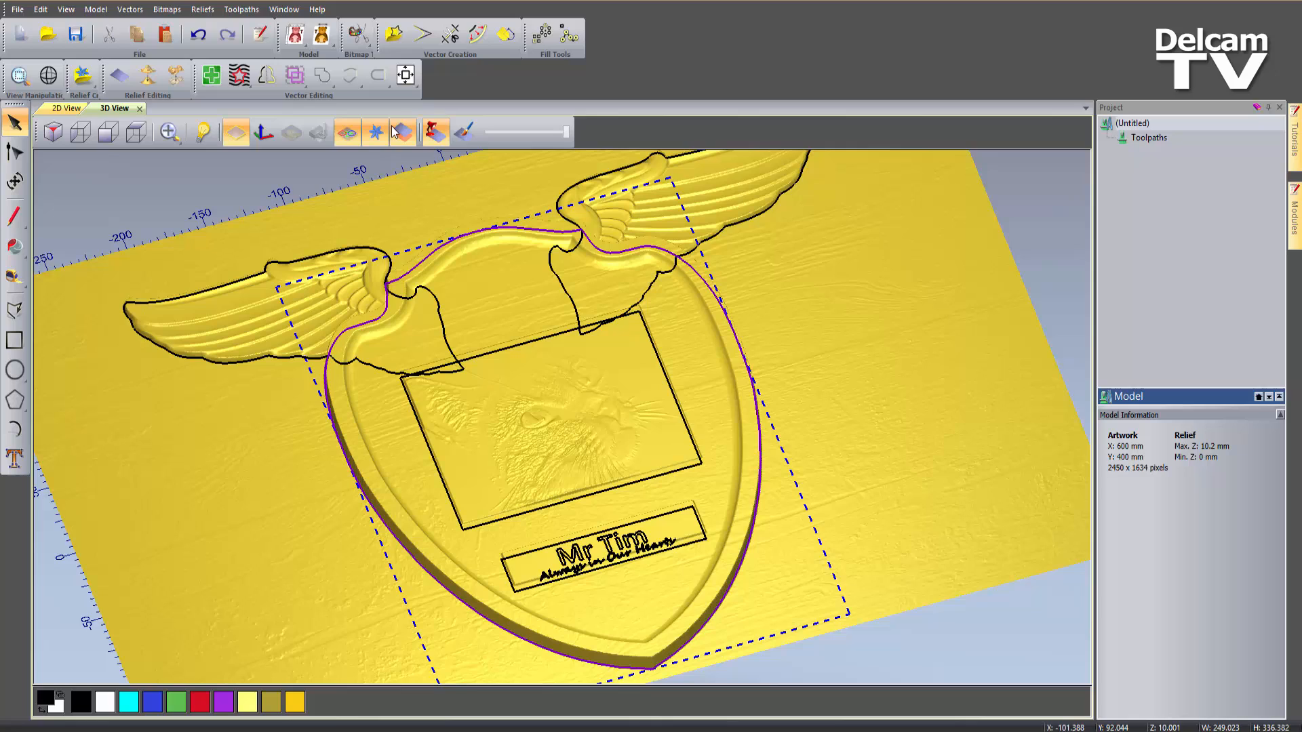
{"action": "right_click", "coordinate": [363, 324]}
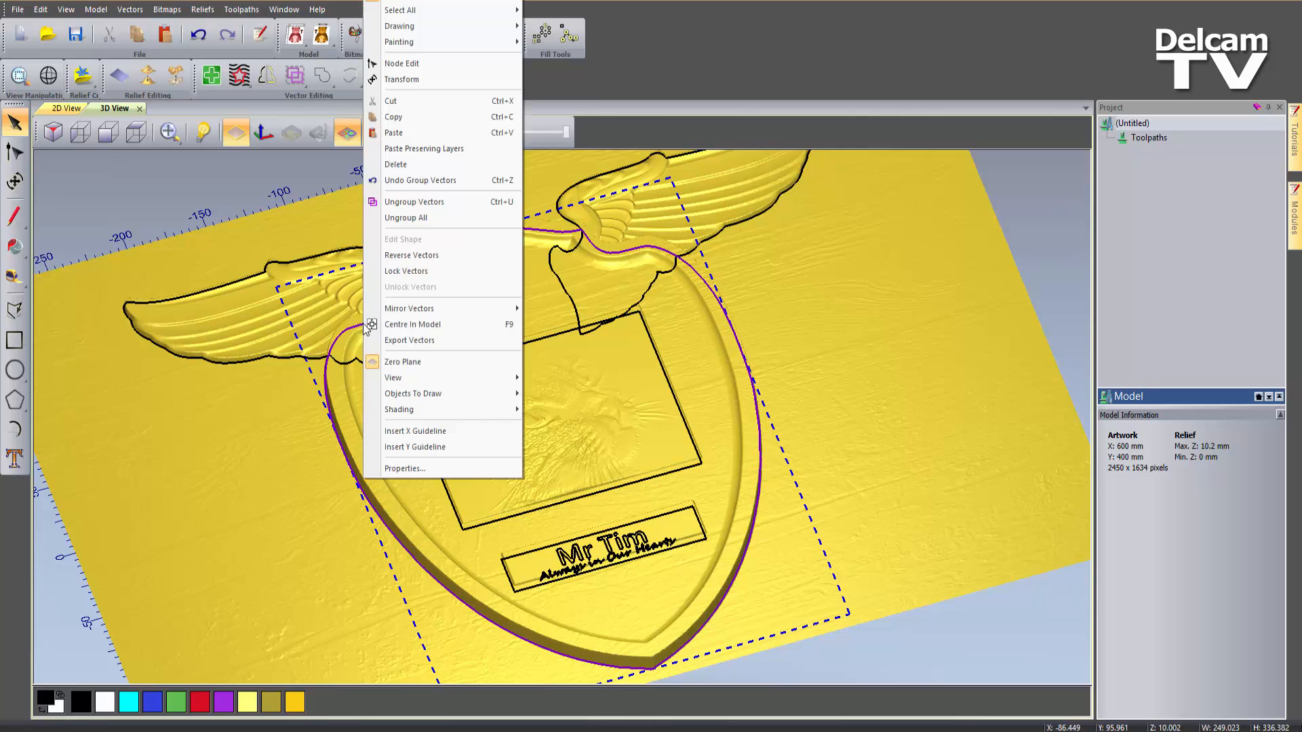
{"action": "left_click", "coordinate": [403, 133]}
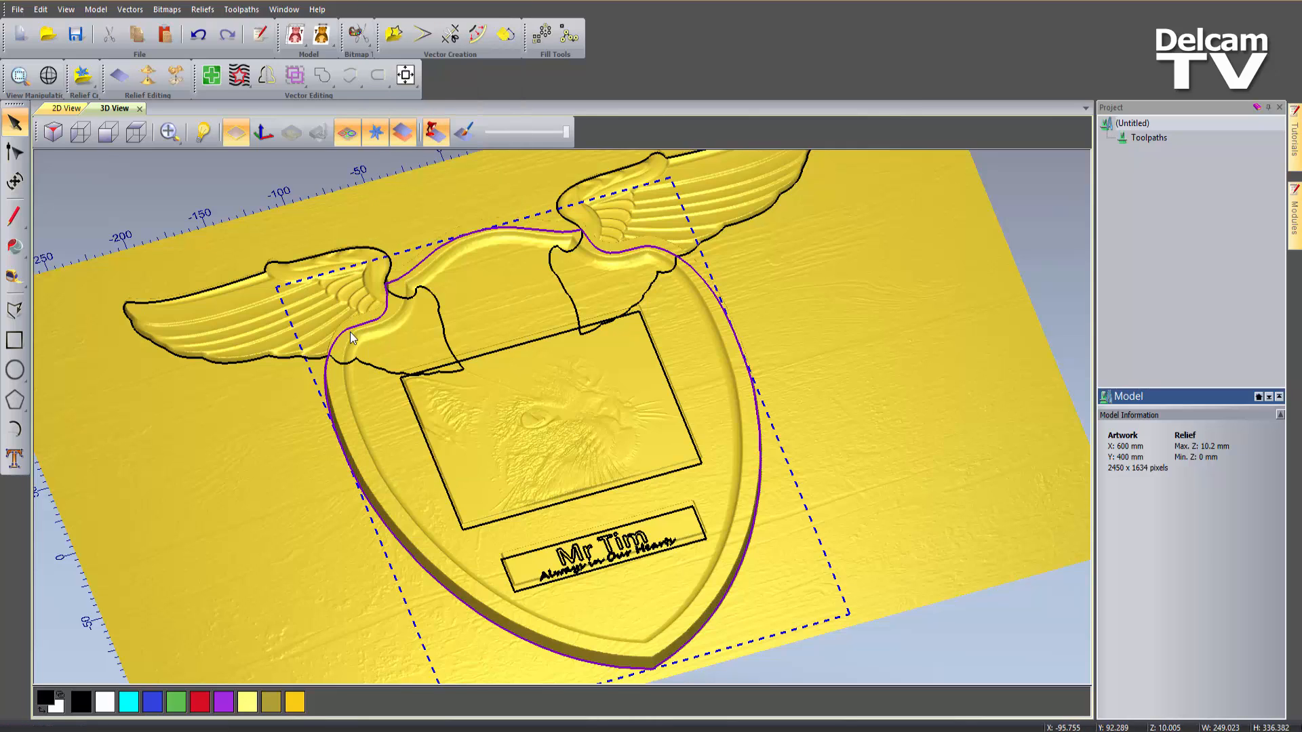
Try moving one of the two coincident shield outlines aside to check the duplicate, and undo the move
{"action": "left_click", "coordinate": [294, 454]}
{"action": "left_click", "coordinate": [330, 416]}
{"action": "left_click_drag", "start_coordinate": [329, 416], "coordinate": [737, 360]}
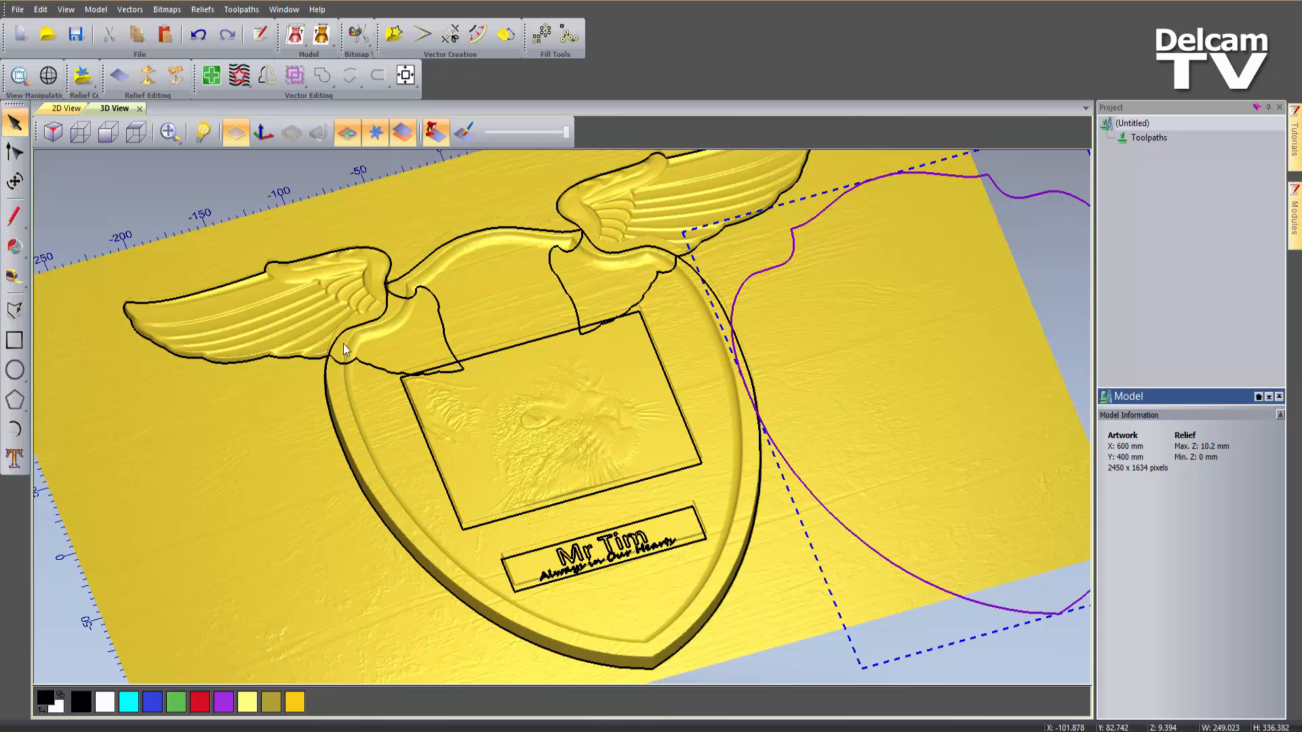
{"action": "left_click", "coordinate": [203, 45]}
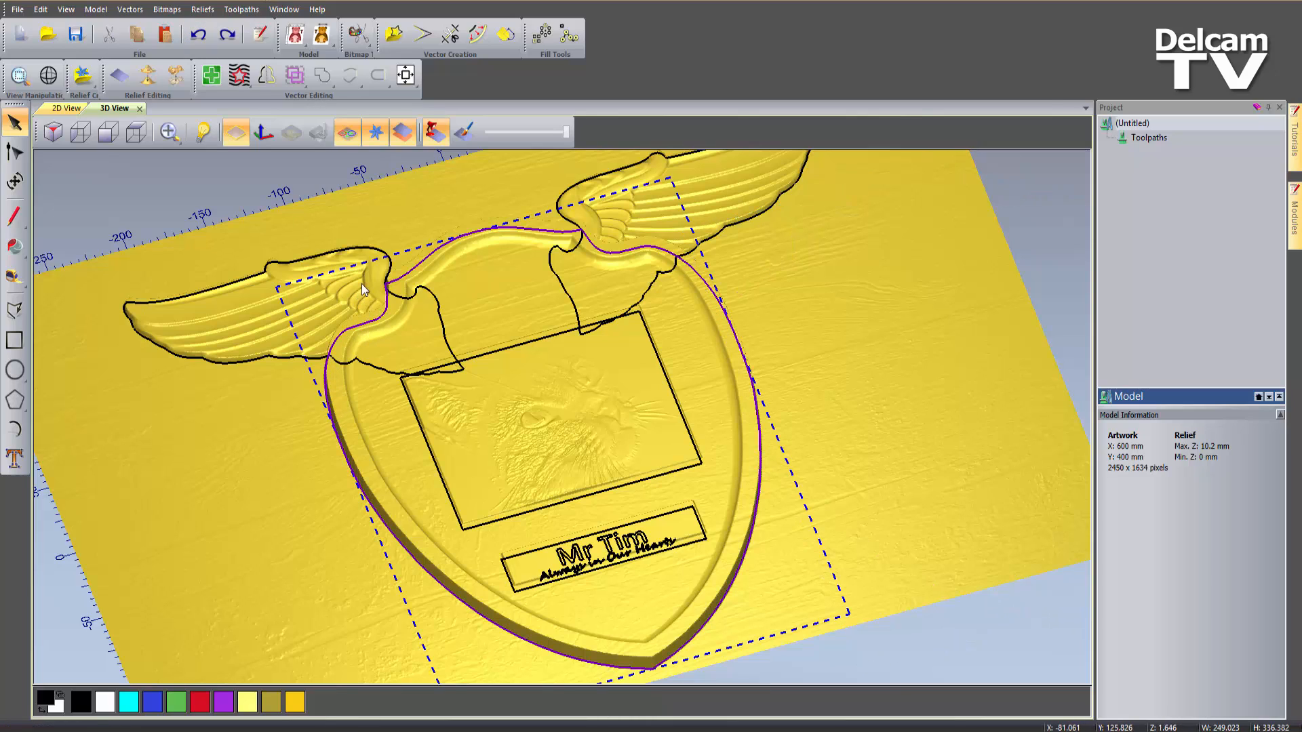
Merge one shield outline with both wing outlines into a single outer vector, and check the remaining shield outline
{"action": "left_click", "coordinate": [377, 252], "text": "shift"}
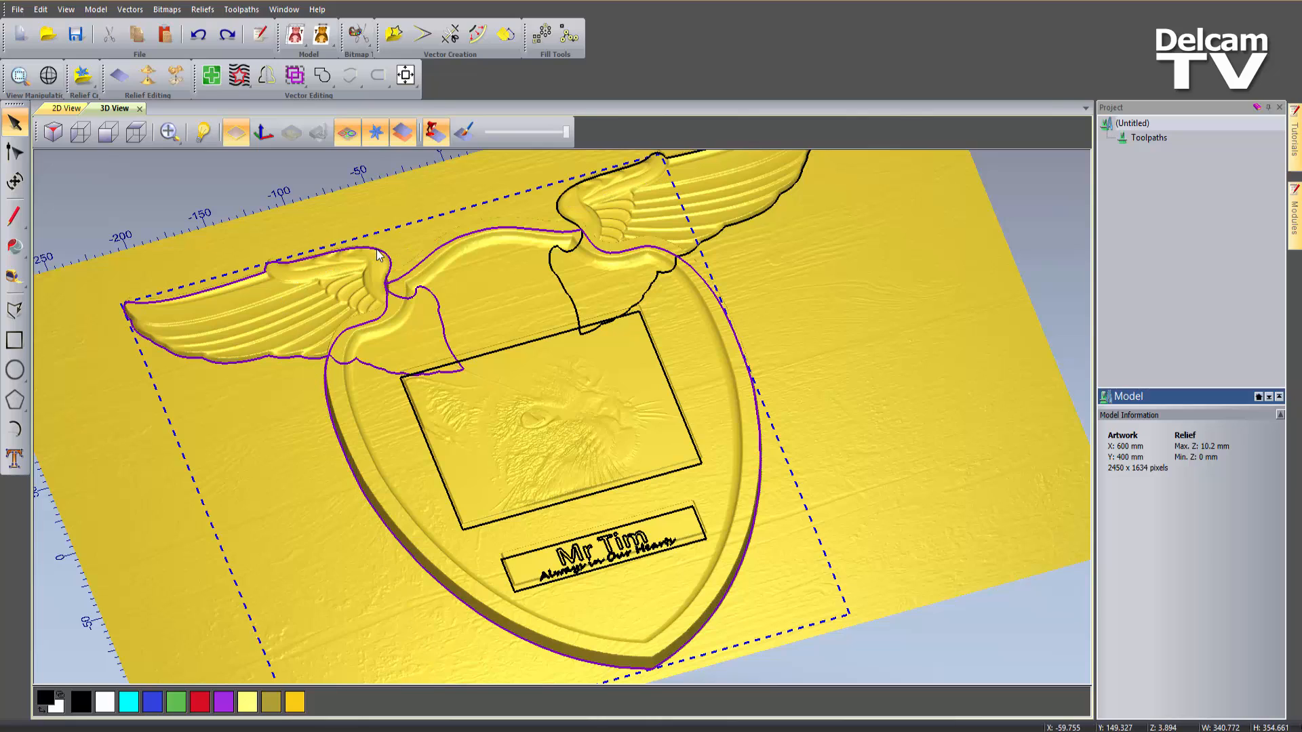
{"action": "left_click", "coordinate": [563, 205], "text": "shift"}
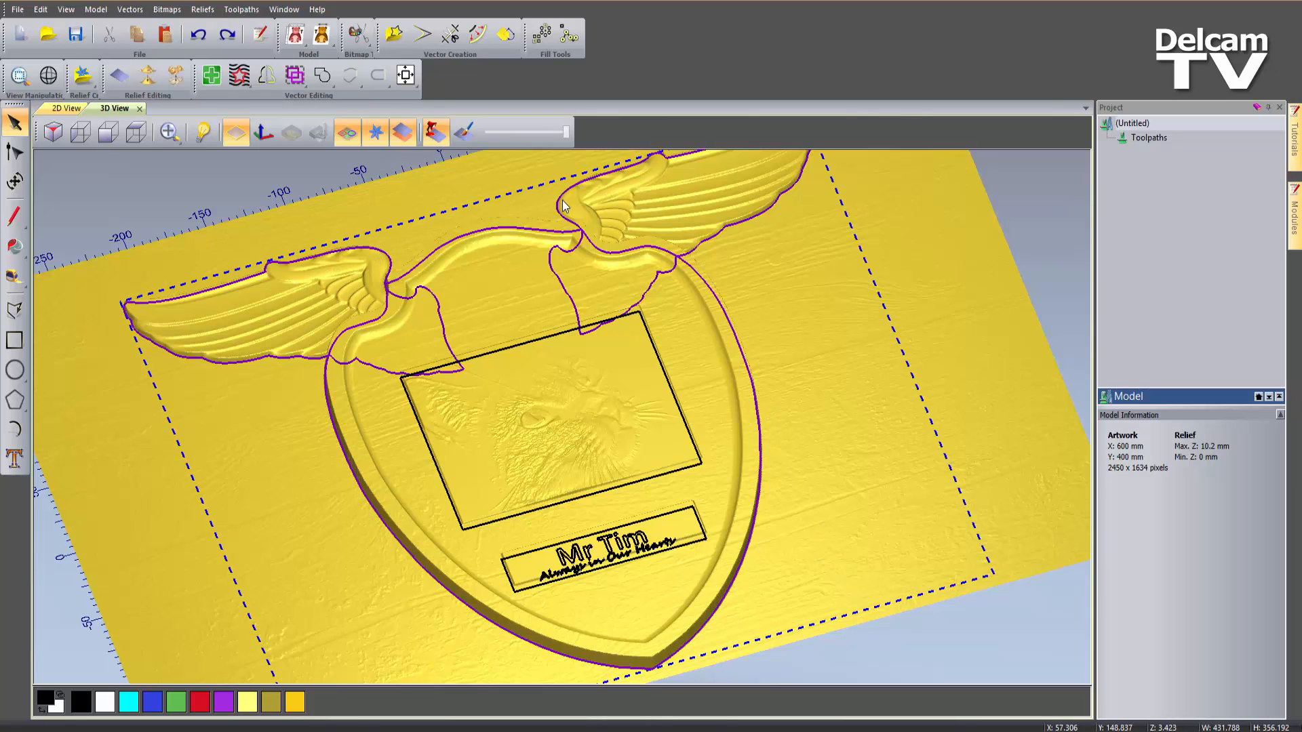
{"action": "left_click", "coordinate": [322, 78]}
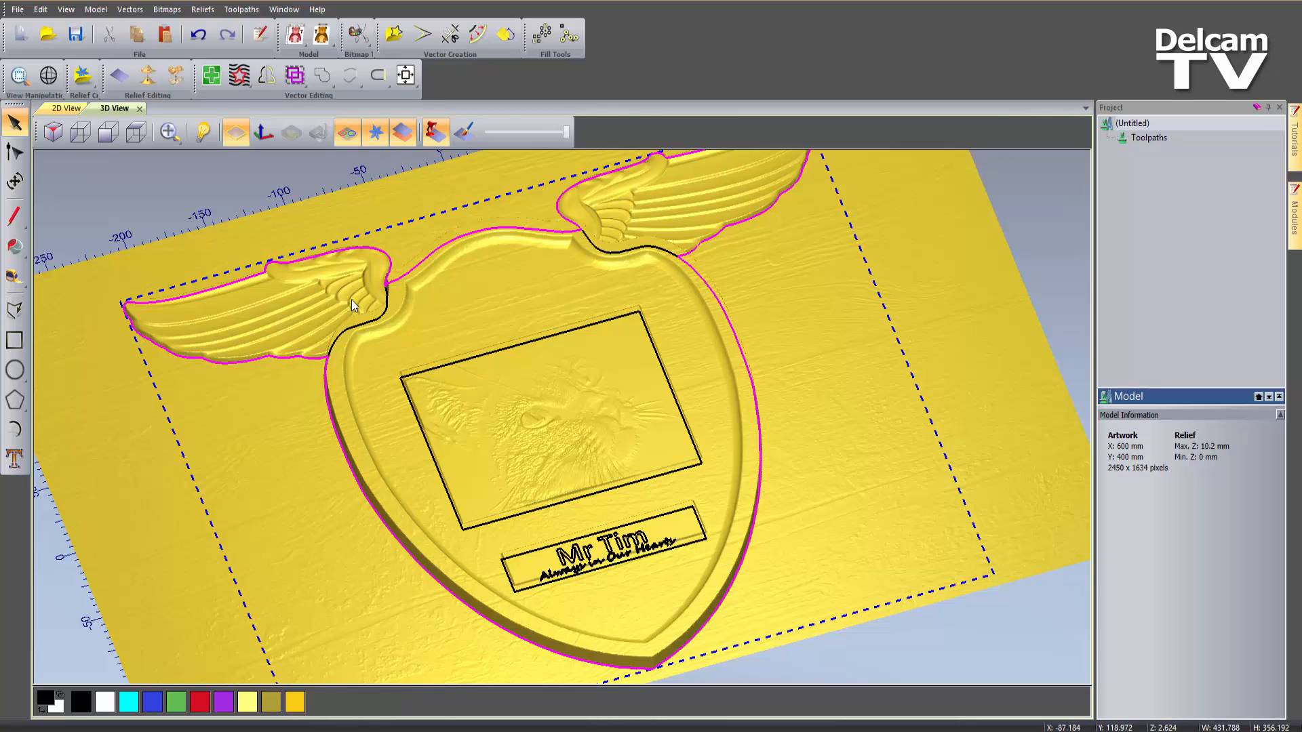
{"action": "left_click", "coordinate": [387, 332]}
{"action": "left_click", "coordinate": [377, 317]}
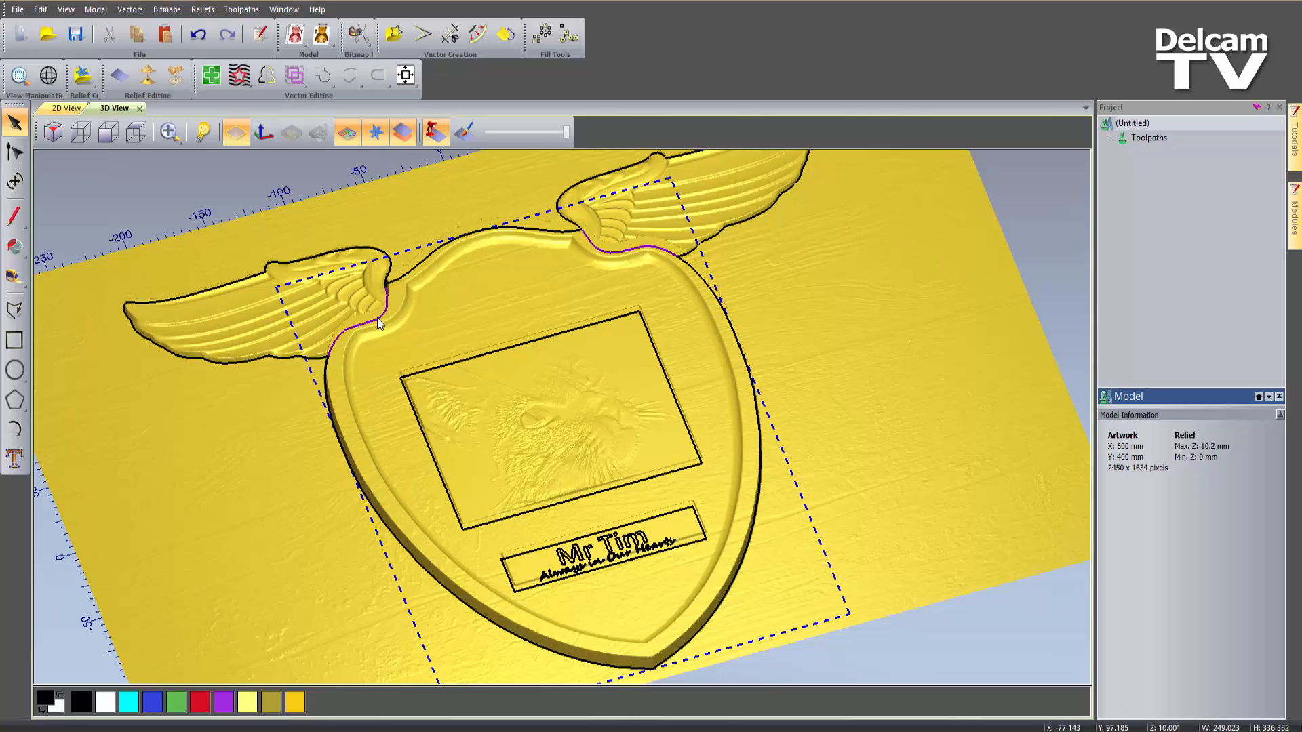
{"action": "left_click", "coordinate": [463, 313]}
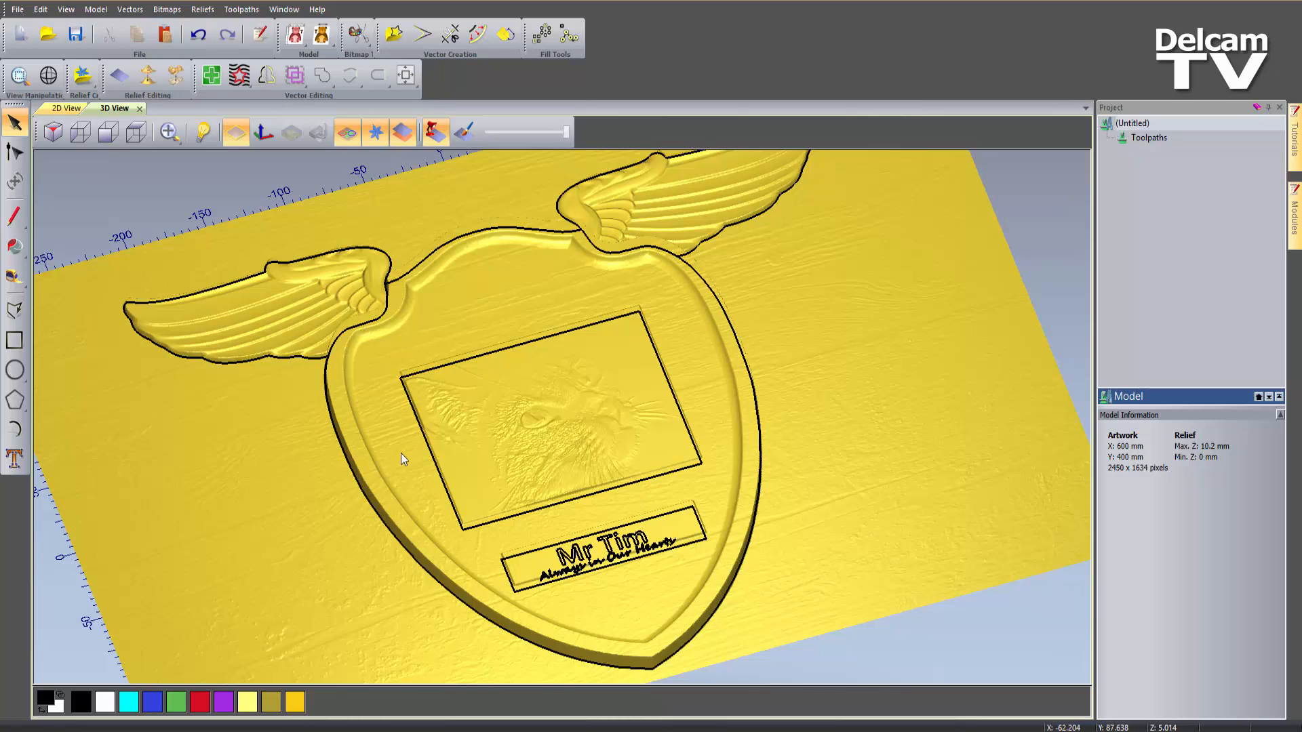
Offset the large cat plate's rectangle outwards by 3 mm with sharp corners, keeping the original vector
{"action": "scroll", "coordinate": [420, 407], "scroll_direction": "up", "scroll_amount": 5}
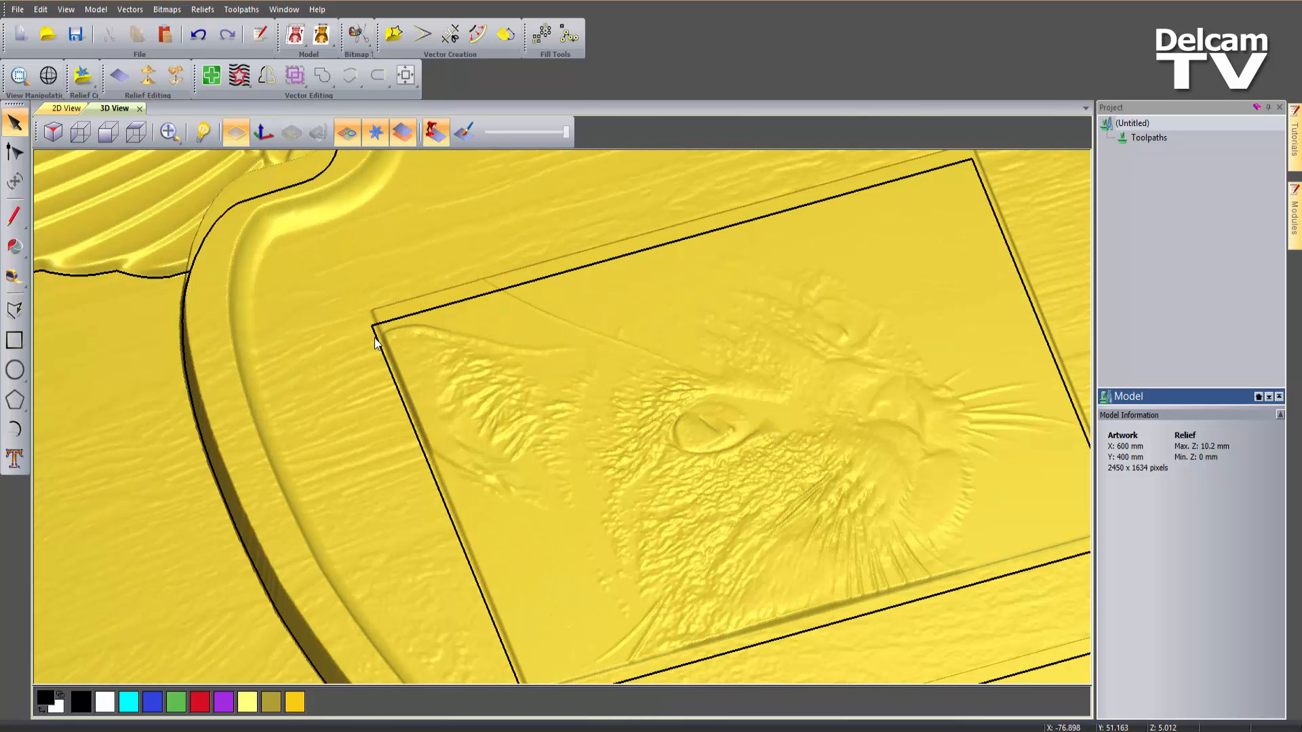
{"action": "left_click", "coordinate": [375, 331]}
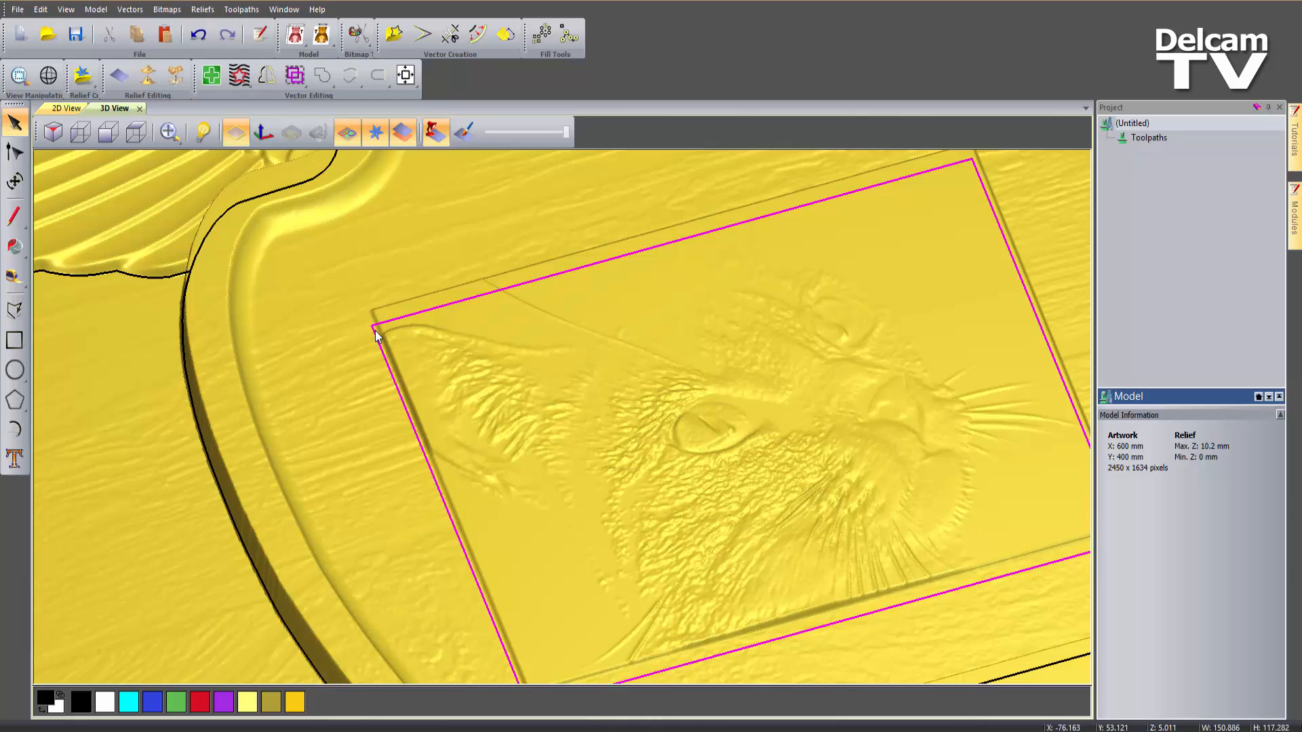
{"action": "left_click", "coordinate": [477, 34]}
{"action": "left_click", "coordinate": [1143, 341]}
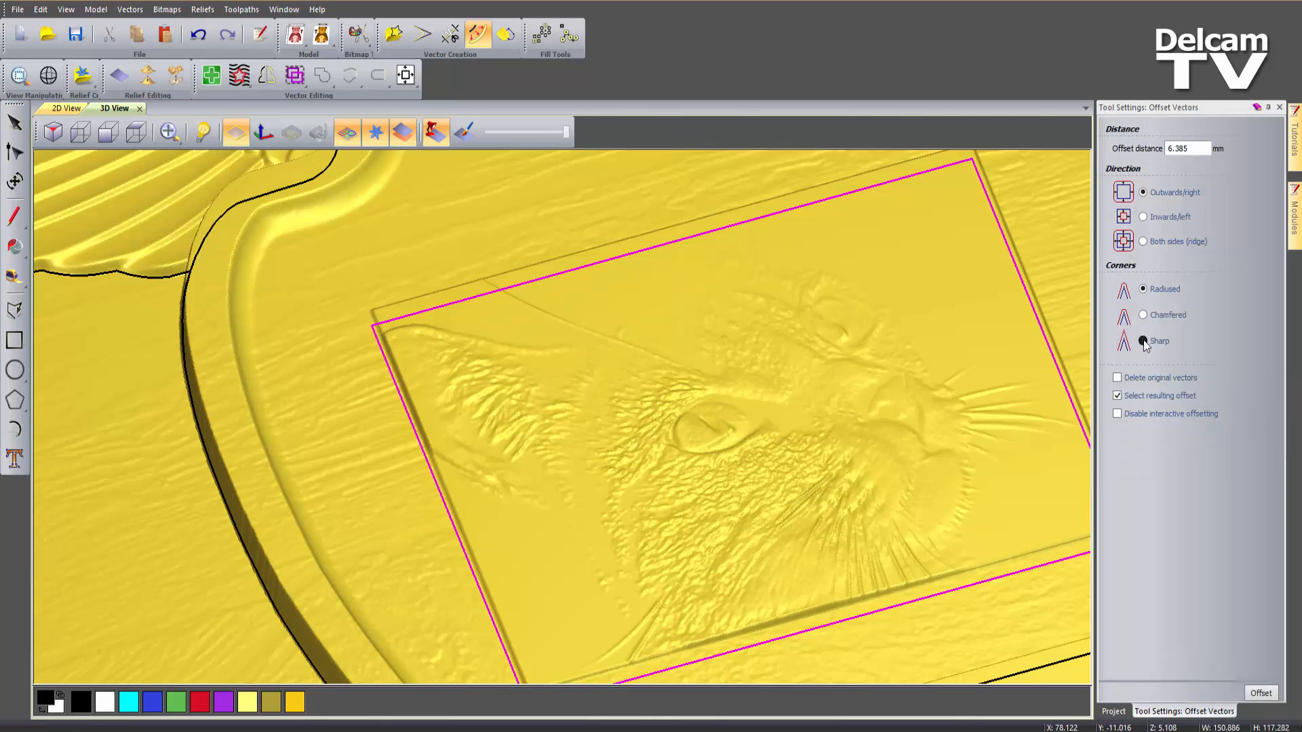
{"action": "double_click", "coordinate": [1194, 148]}
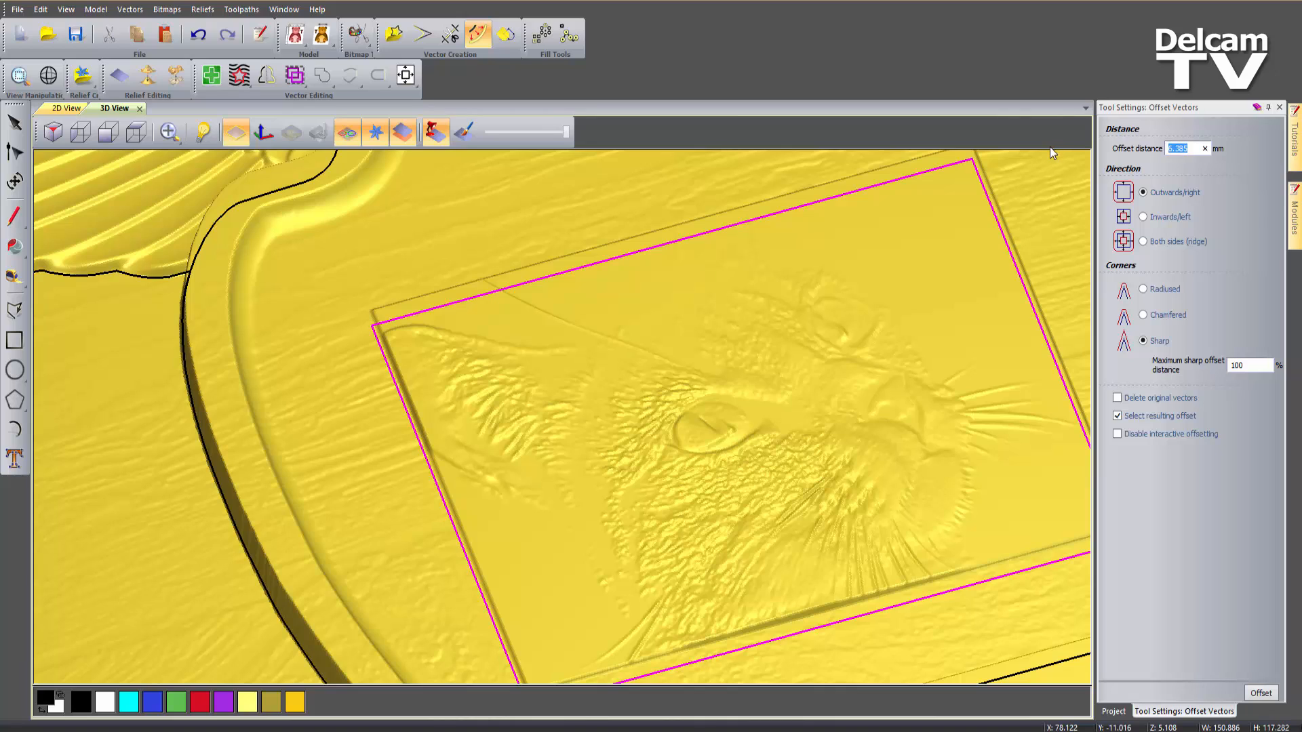
{"action": "type", "text": "3"}
{"action": "left_click", "coordinate": [1260, 693]}
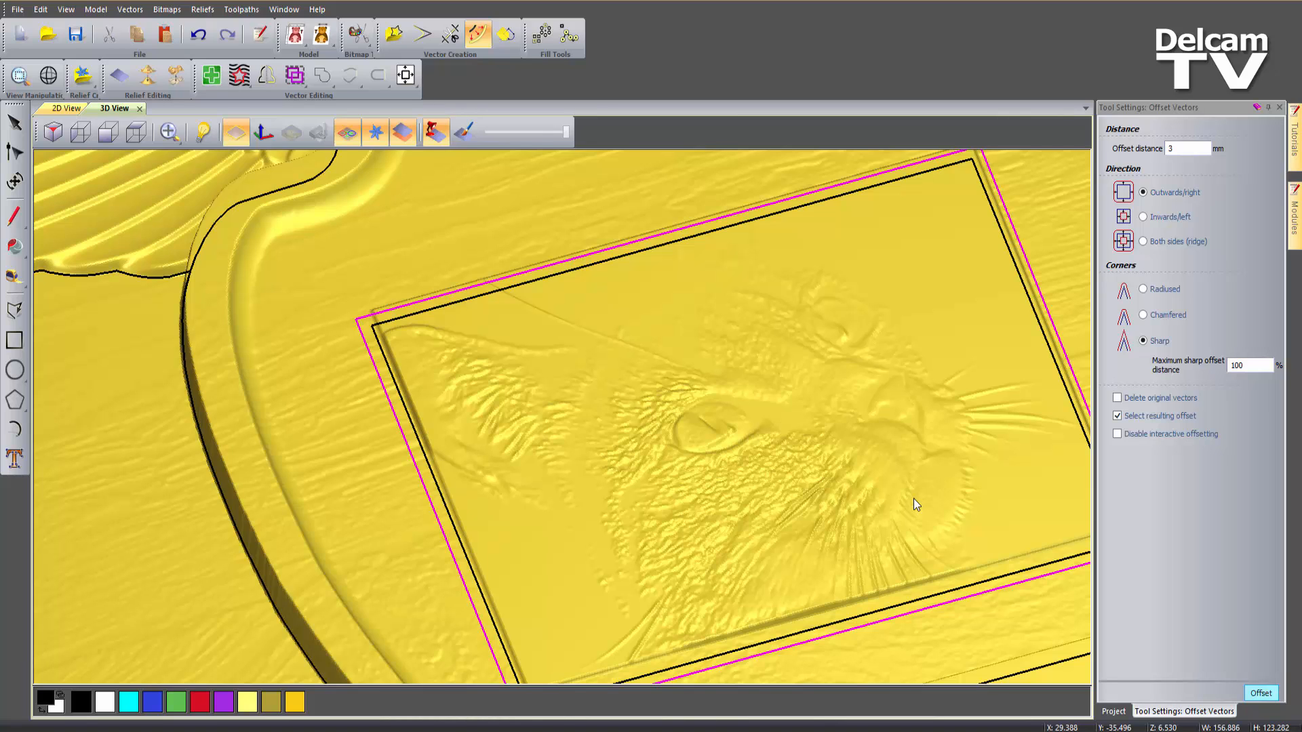
{"action": "left_click", "coordinate": [1279, 107]}
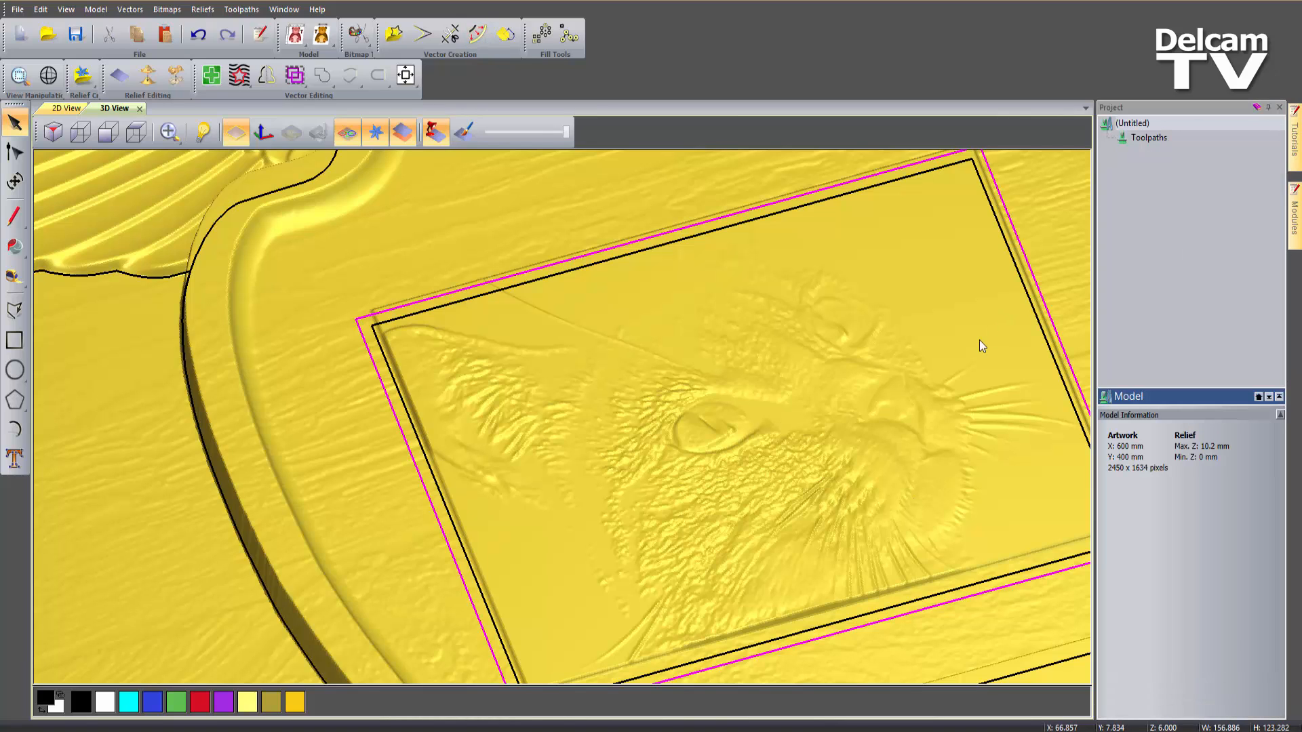
Start a Machine Relief toolpath limited to the inside of the selected offset rectangle and the merged shield-and-wings outline
{"action": "scroll", "coordinate": [756, 407], "scroll_direction": "down", "scroll_amount": 4}
{"action": "scroll", "coordinate": [694, 459], "scroll_direction": "up", "scroll_amount": 1}
{"action": "scroll", "coordinate": [694, 457], "scroll_direction": "down", "scroll_amount": 1}
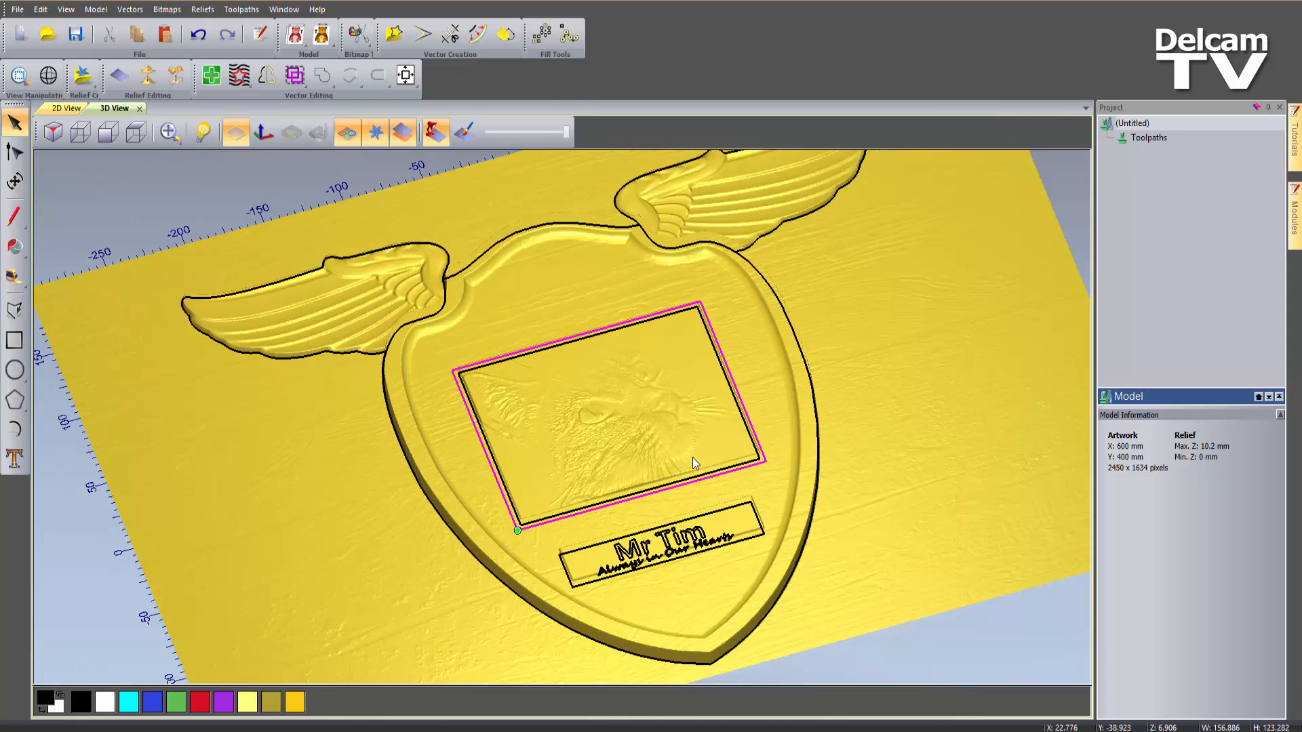
{"action": "left_click", "coordinate": [1150, 139]}
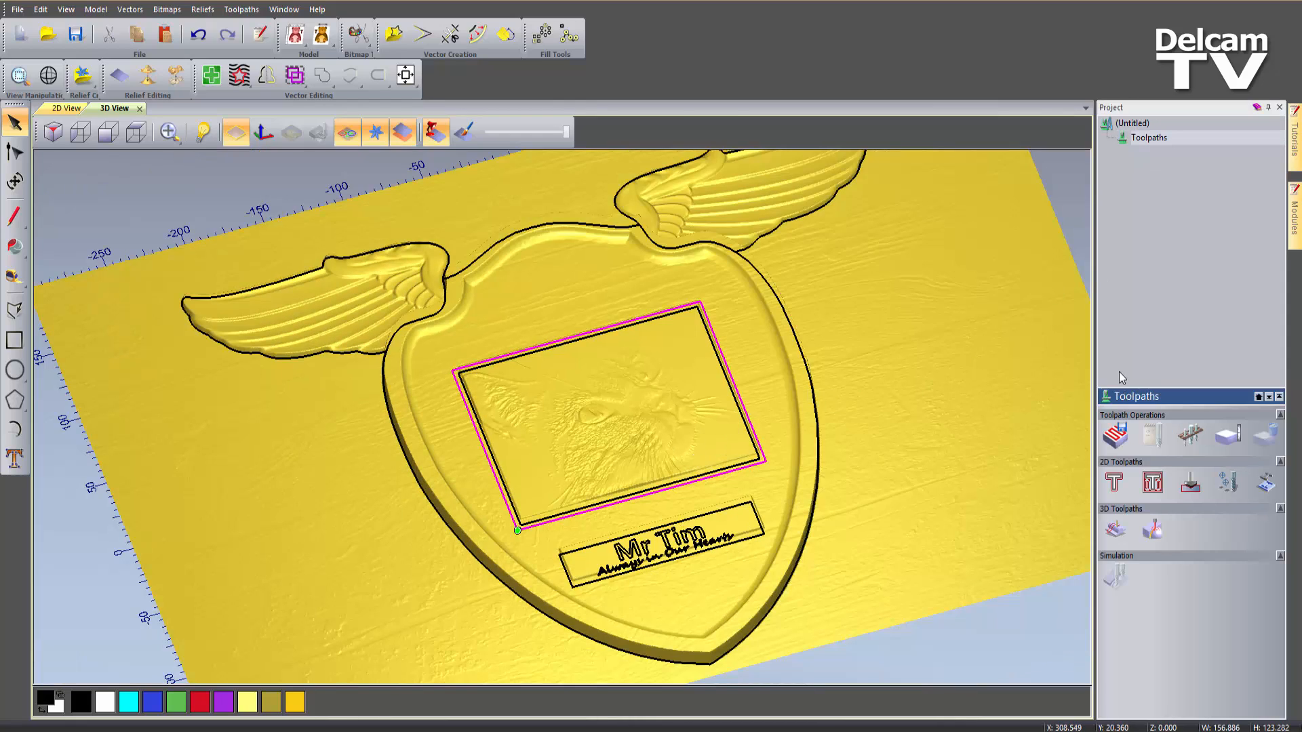
{"action": "left_click", "coordinate": [1115, 529]}
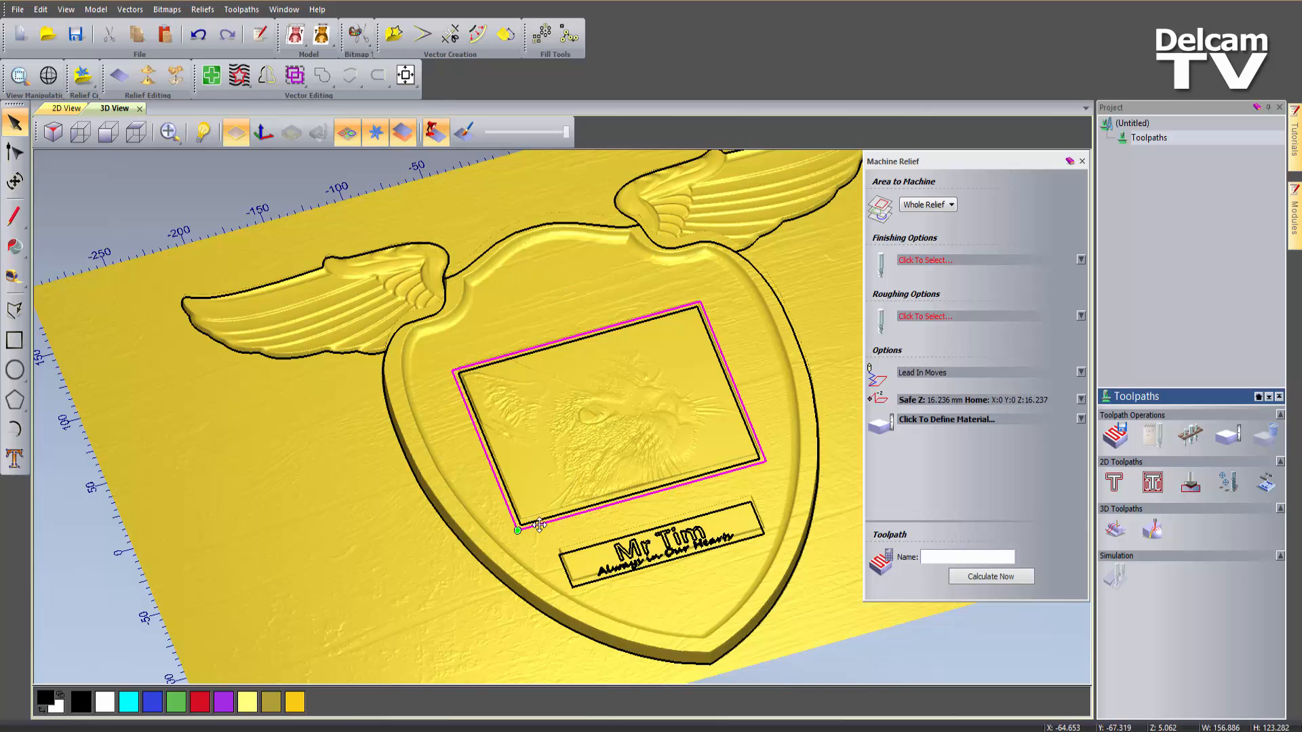
{"action": "left_click", "coordinate": [368, 353]}
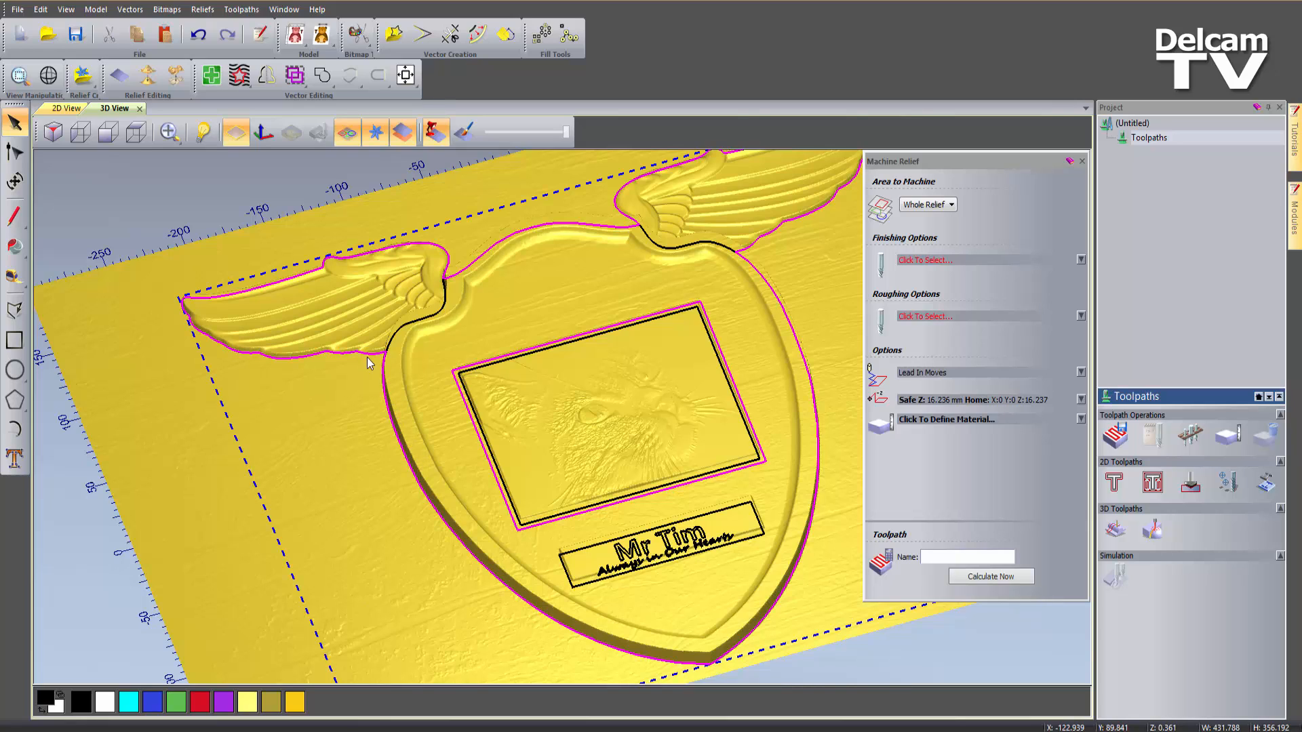
{"action": "left_click", "coordinate": [934, 205]}
{"action": "left_click", "coordinate": [934, 245]}
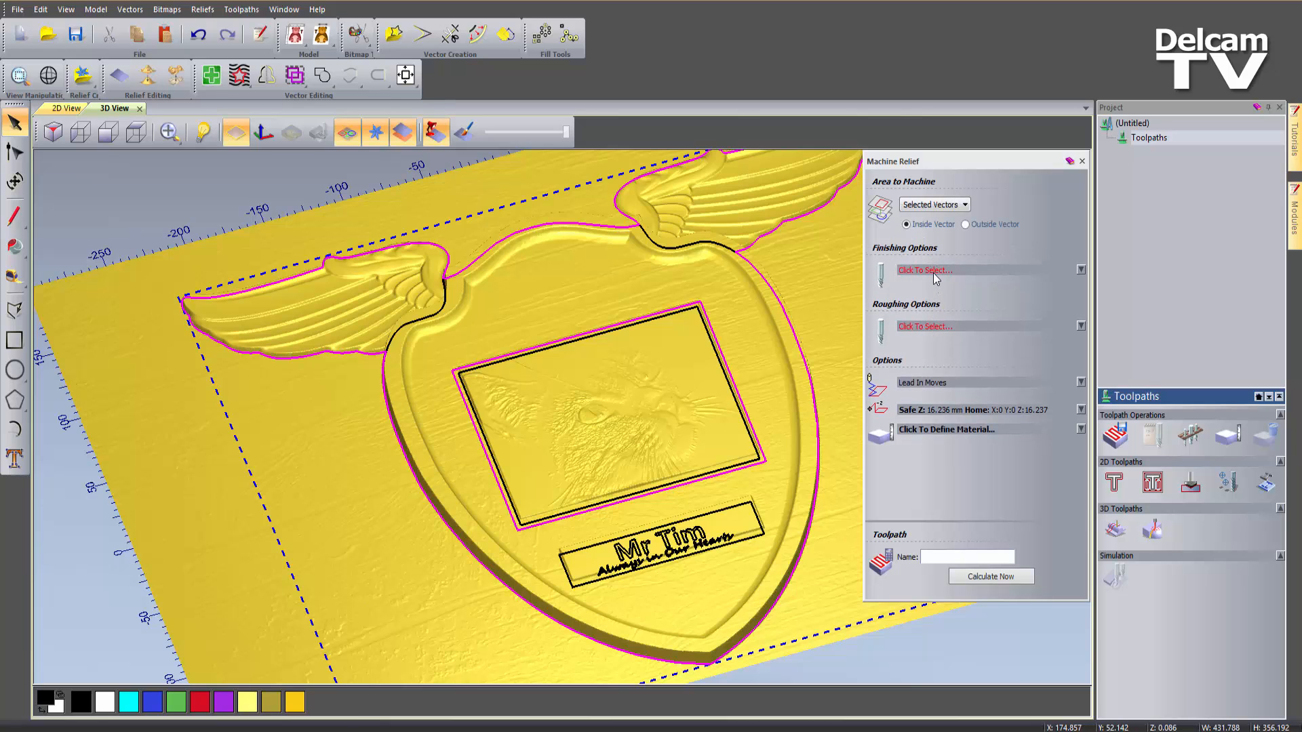
Choose the Ball Nose 6 mm tool from the wood or plastic 3D finishing group as the finishing tool
{"action": "left_click", "coordinate": [933, 272]}
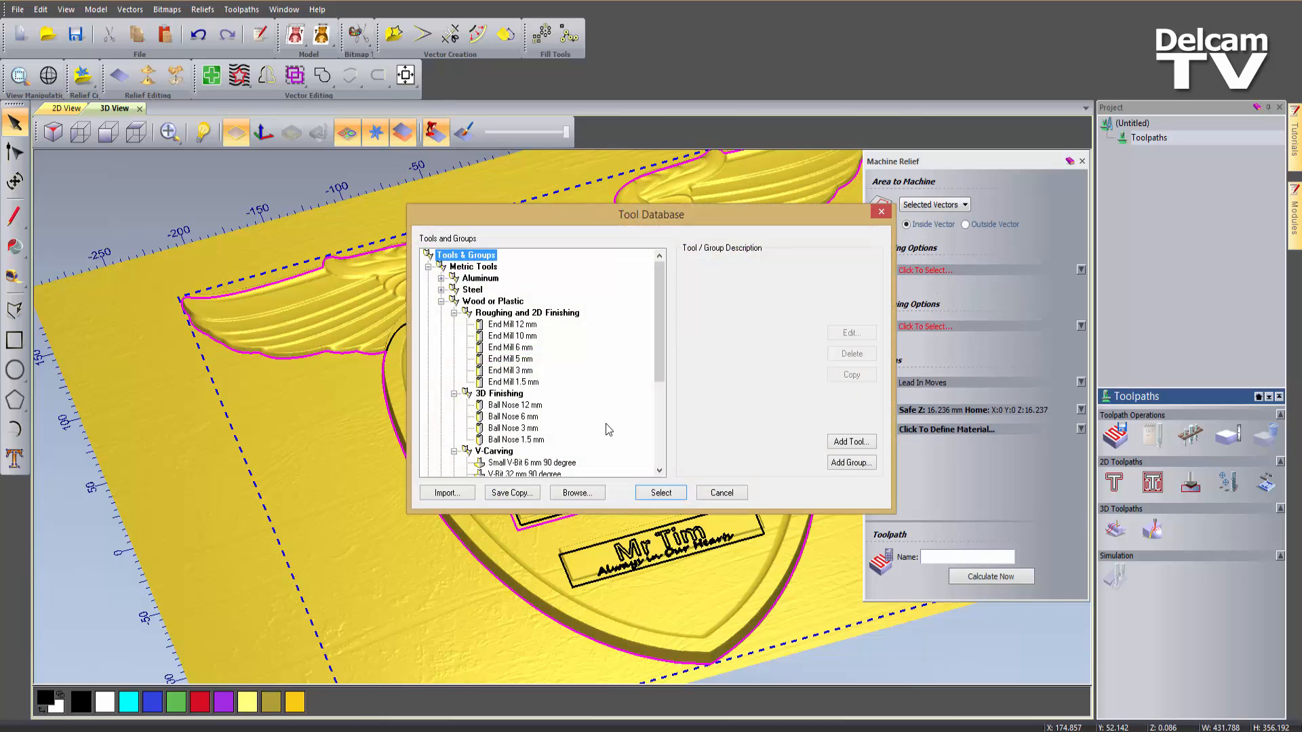
{"action": "left_click", "coordinate": [530, 417]}
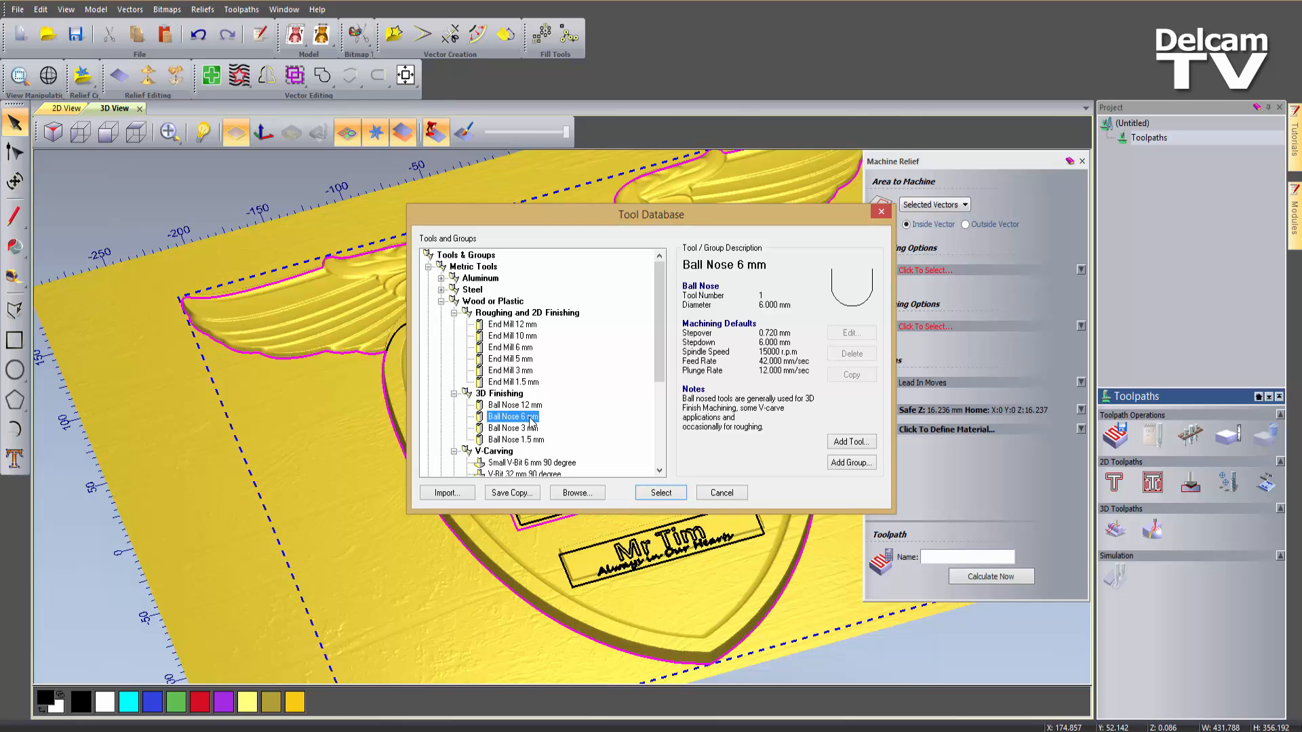
{"action": "double_click", "coordinate": [530, 417]}
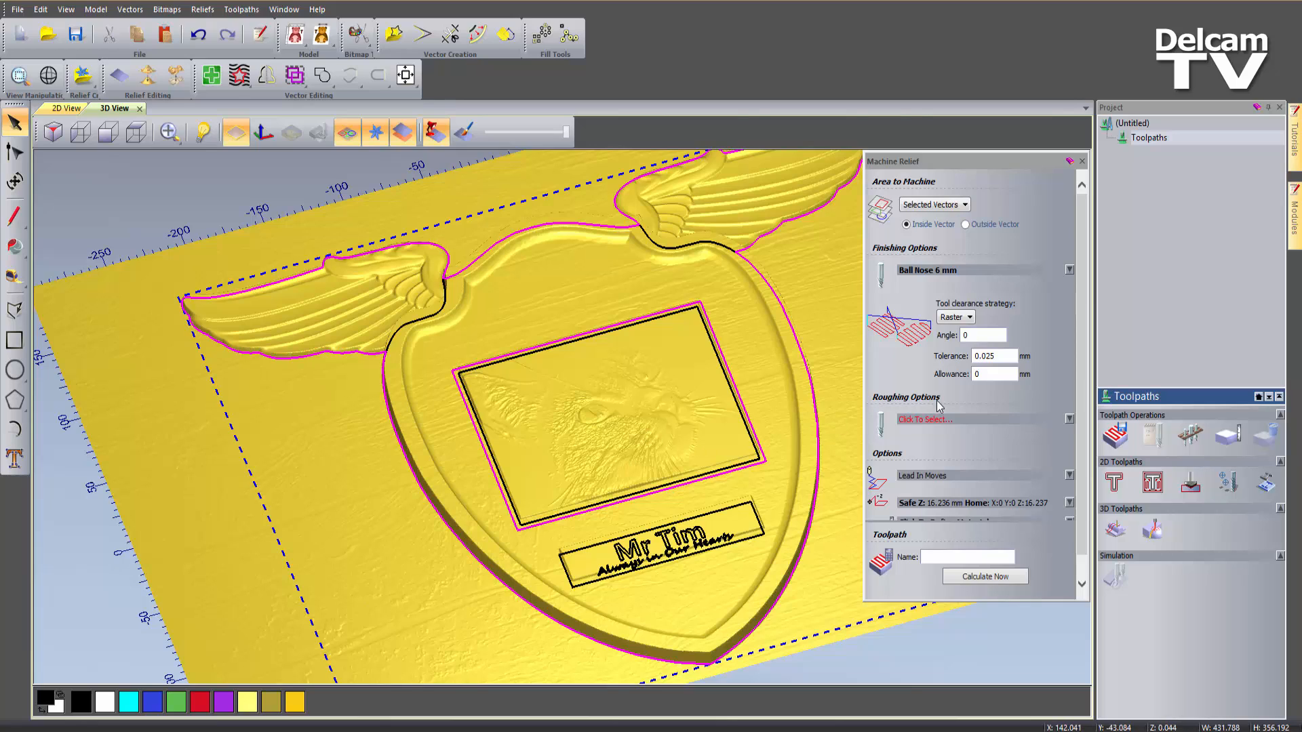
Define the material as 10.2 mm thick with Z zero on its top surface, and calculate the relief toolpath
{"action": "scroll", "coordinate": [1080, 353], "scroll_direction": "down", "scroll_amount": 1}
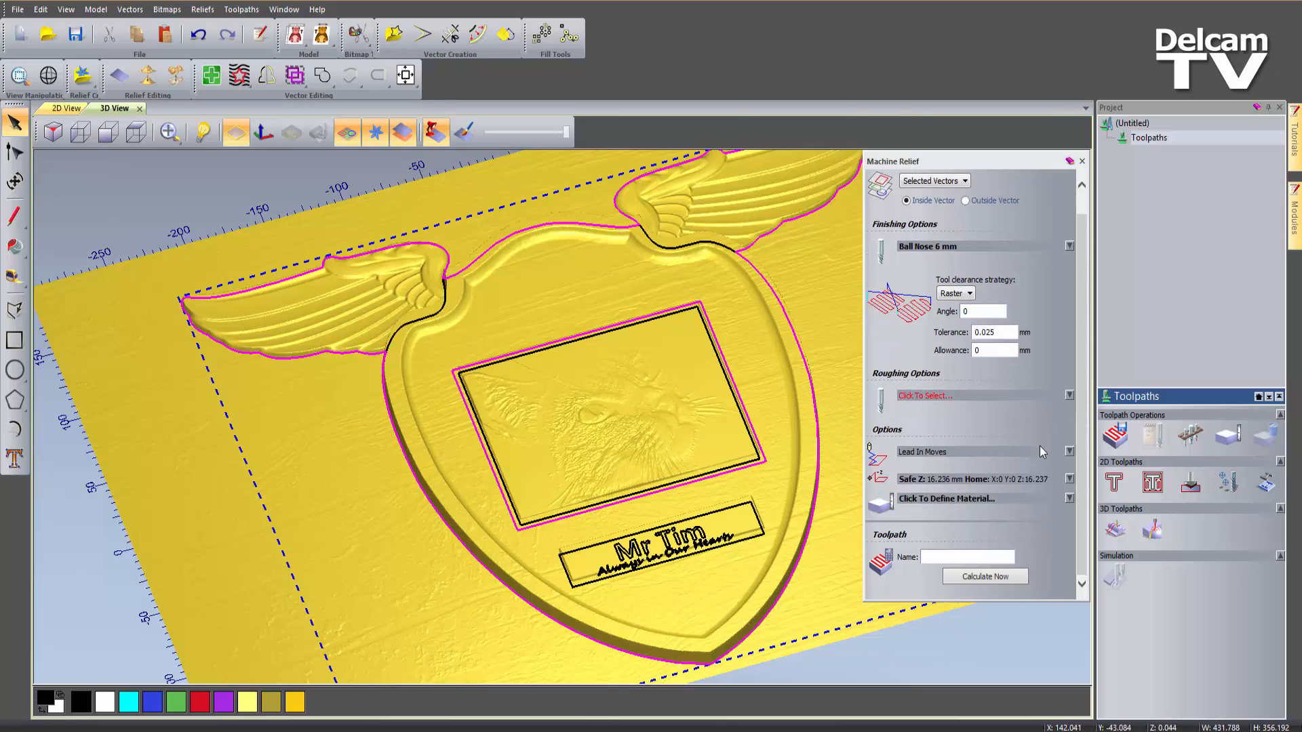
{"action": "left_click", "coordinate": [973, 498]}
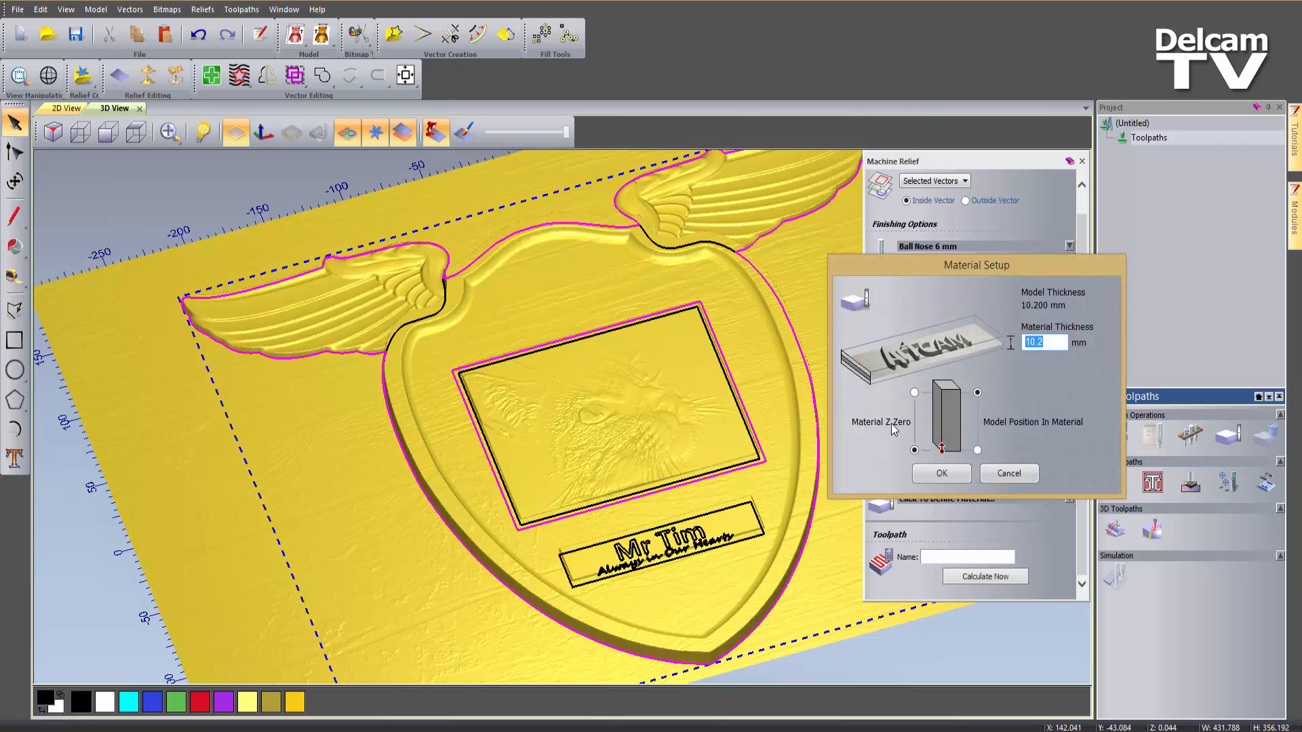
{"action": "left_click", "coordinate": [915, 393]}
{"action": "left_click", "coordinate": [942, 474]}
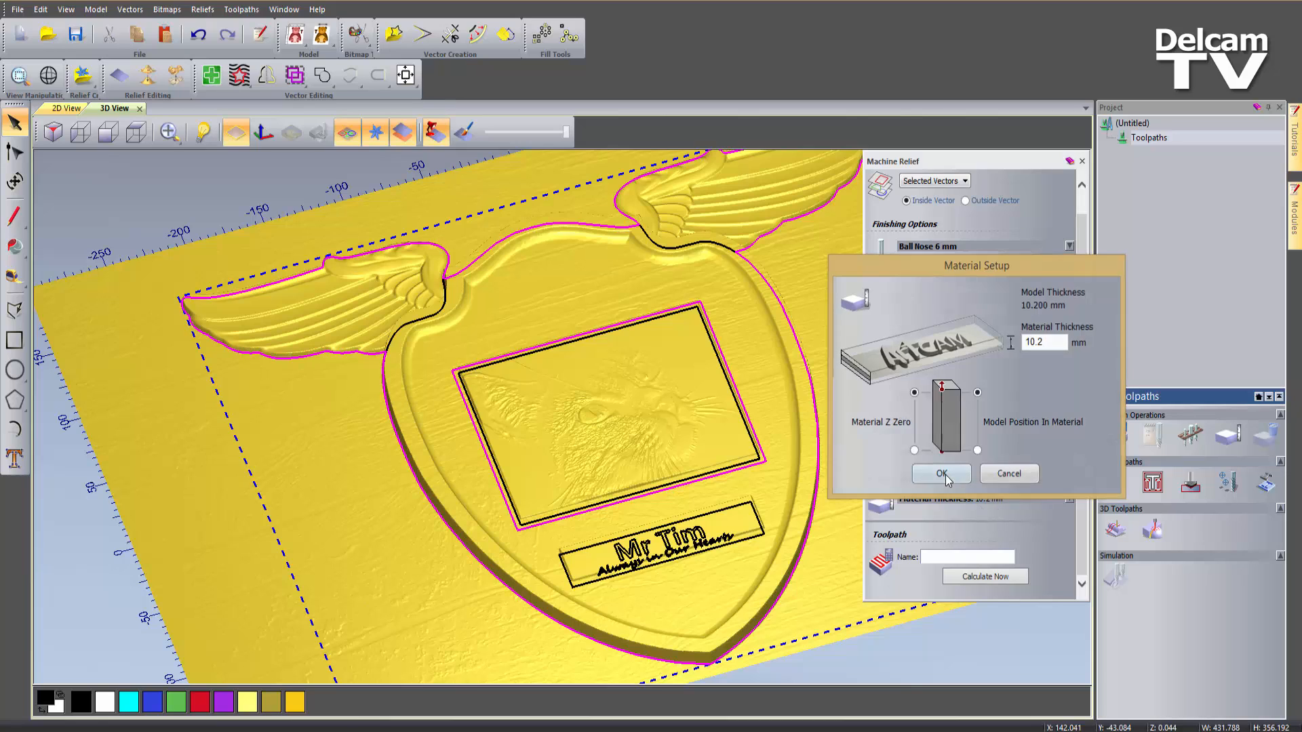
{"action": "left_click", "coordinate": [1001, 577]}
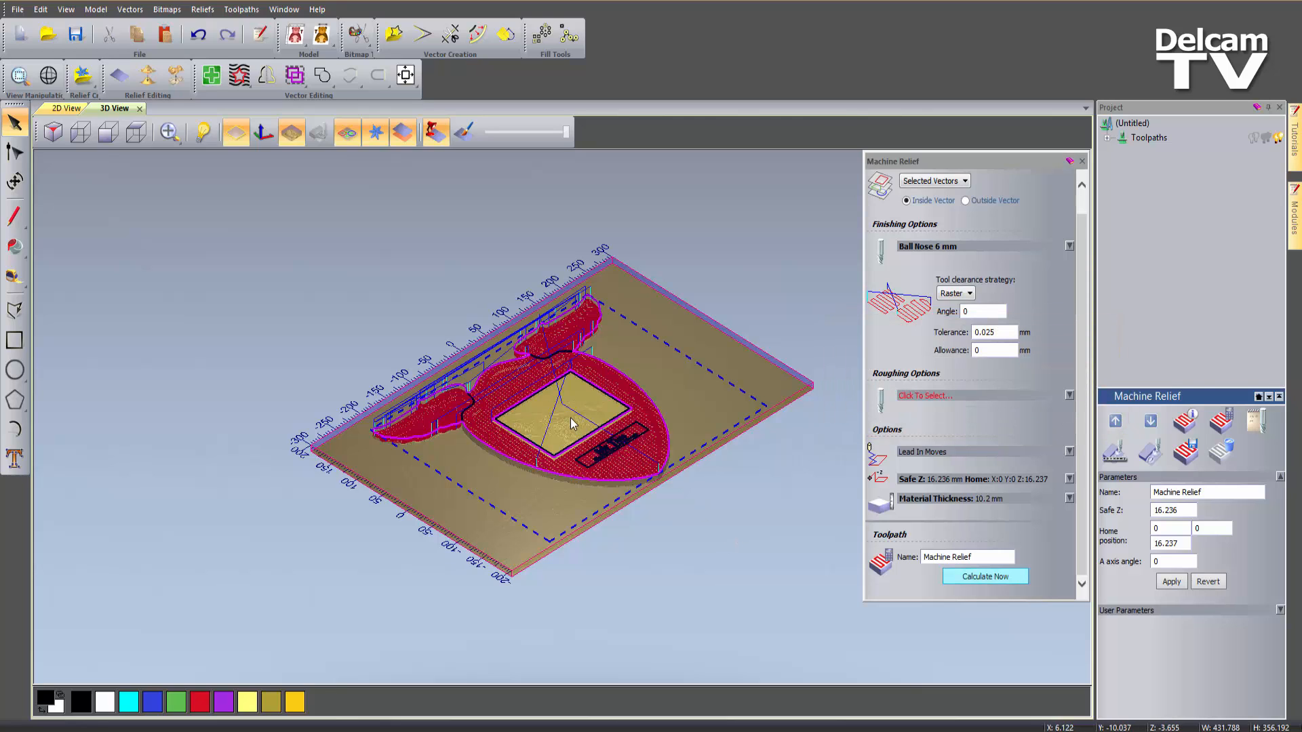
Simulate all toolpaths and examine the machined surface detail on the shield and wing
{"action": "scroll", "coordinate": [570, 418], "scroll_direction": "up", "scroll_amount": 5}
{"action": "left_click_drag", "start_coordinate": [689, 496], "coordinate": [563, 539]}
{"action": "scroll", "coordinate": [531, 529], "scroll_direction": "down", "scroll_amount": 3}
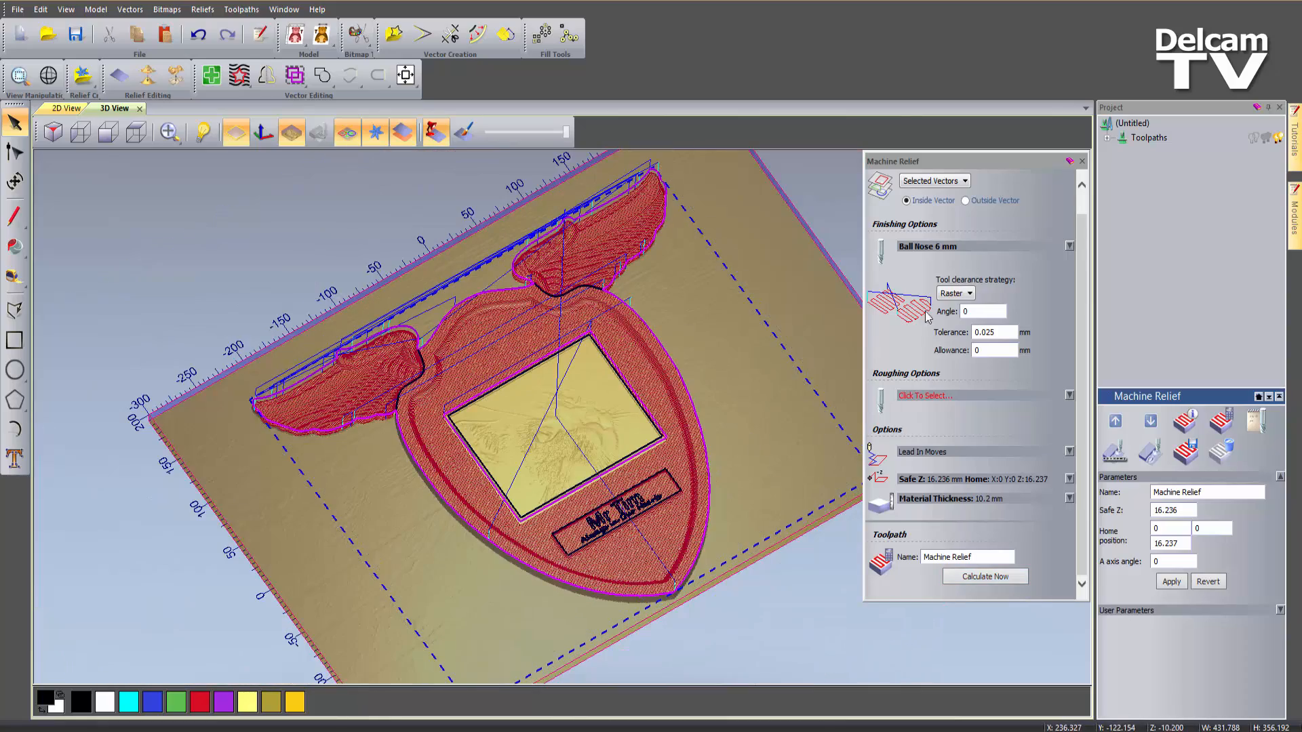
{"action": "left_click", "coordinate": [1084, 163]}
{"action": "right_click", "coordinate": [1148, 139]}
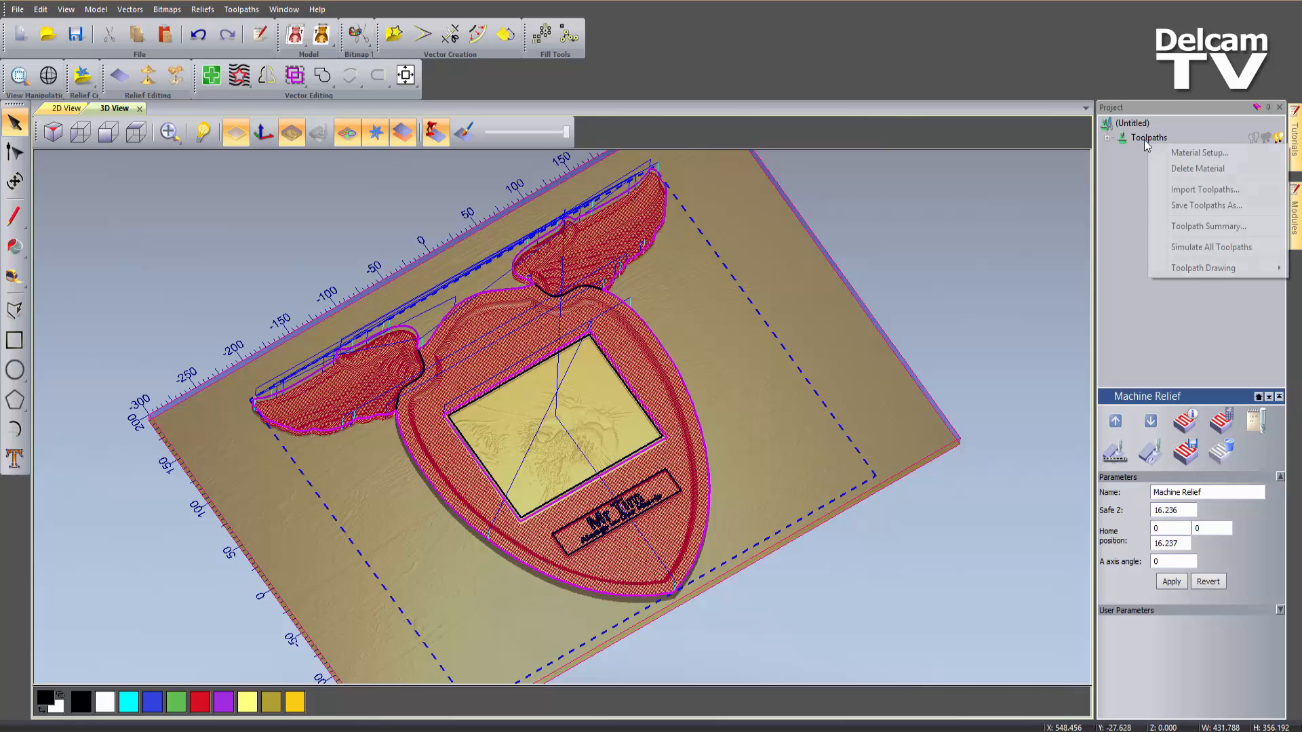
{"action": "left_click", "coordinate": [1193, 248]}
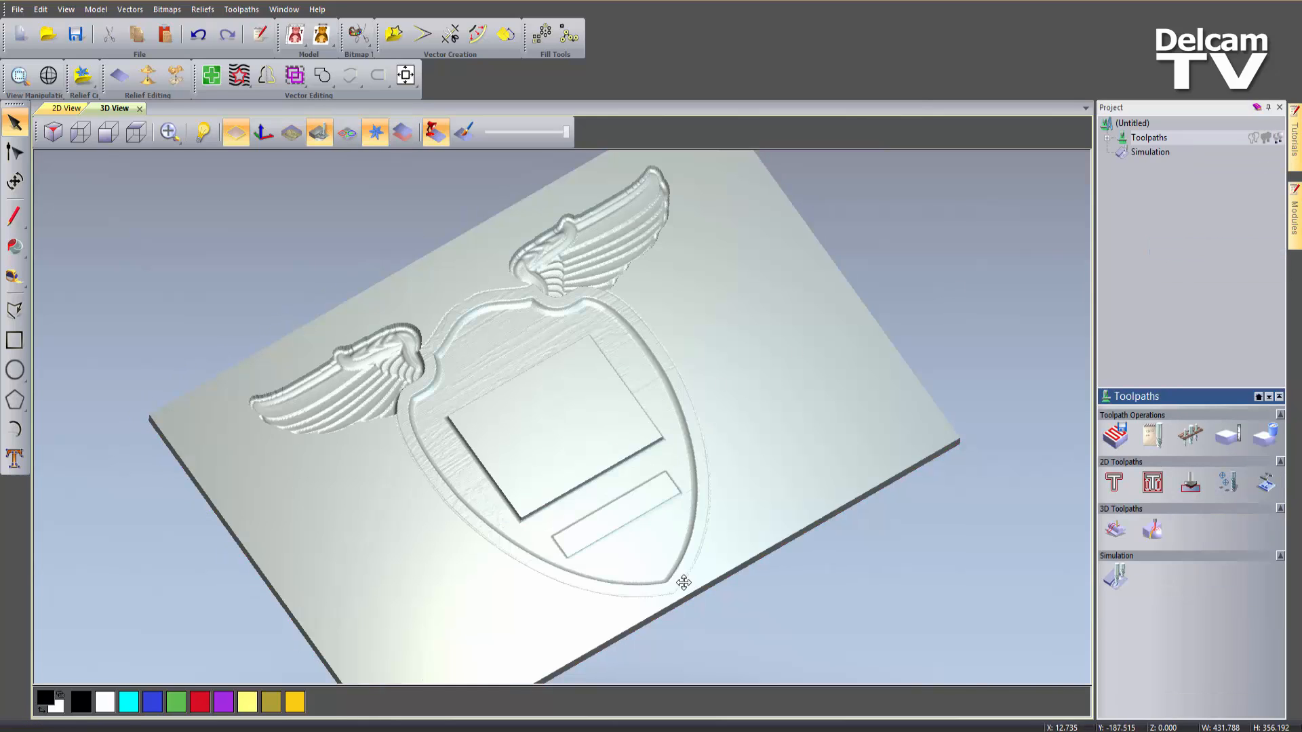
{"action": "scroll", "coordinate": [502, 464], "scroll_direction": "up", "scroll_amount": 3}
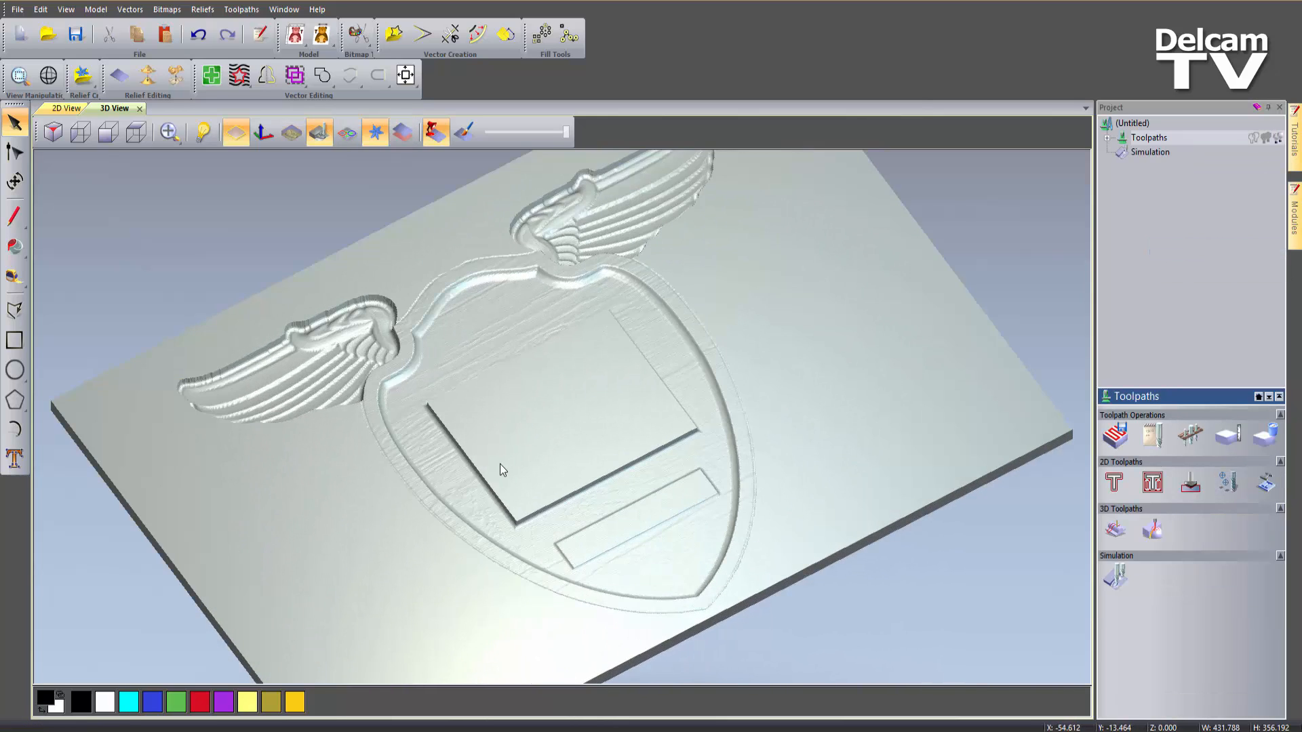
{"action": "scroll", "coordinate": [353, 465], "scroll_direction": "up", "scroll_amount": 3}
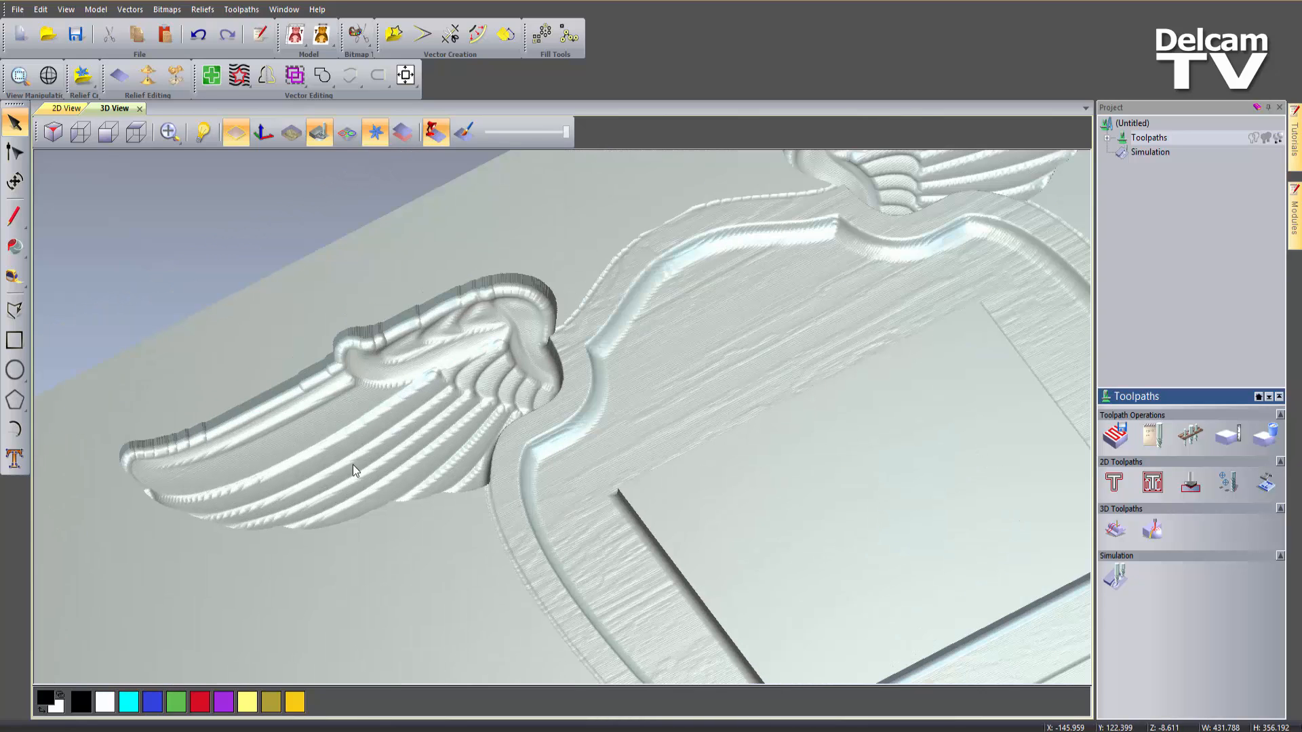
{"action": "scroll", "coordinate": [360, 457], "scroll_direction": "up", "scroll_amount": 2}
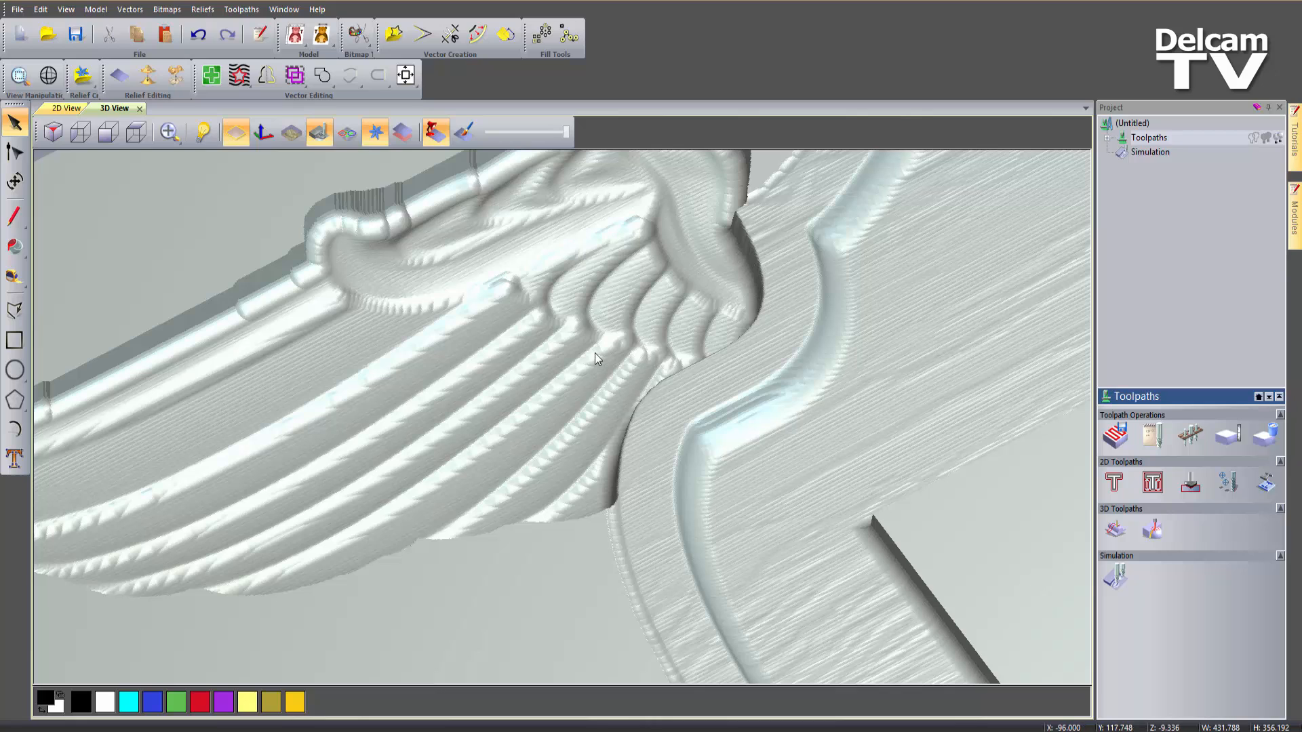
{"action": "scroll", "coordinate": [433, 369], "scroll_direction": "down", "scroll_amount": 1}
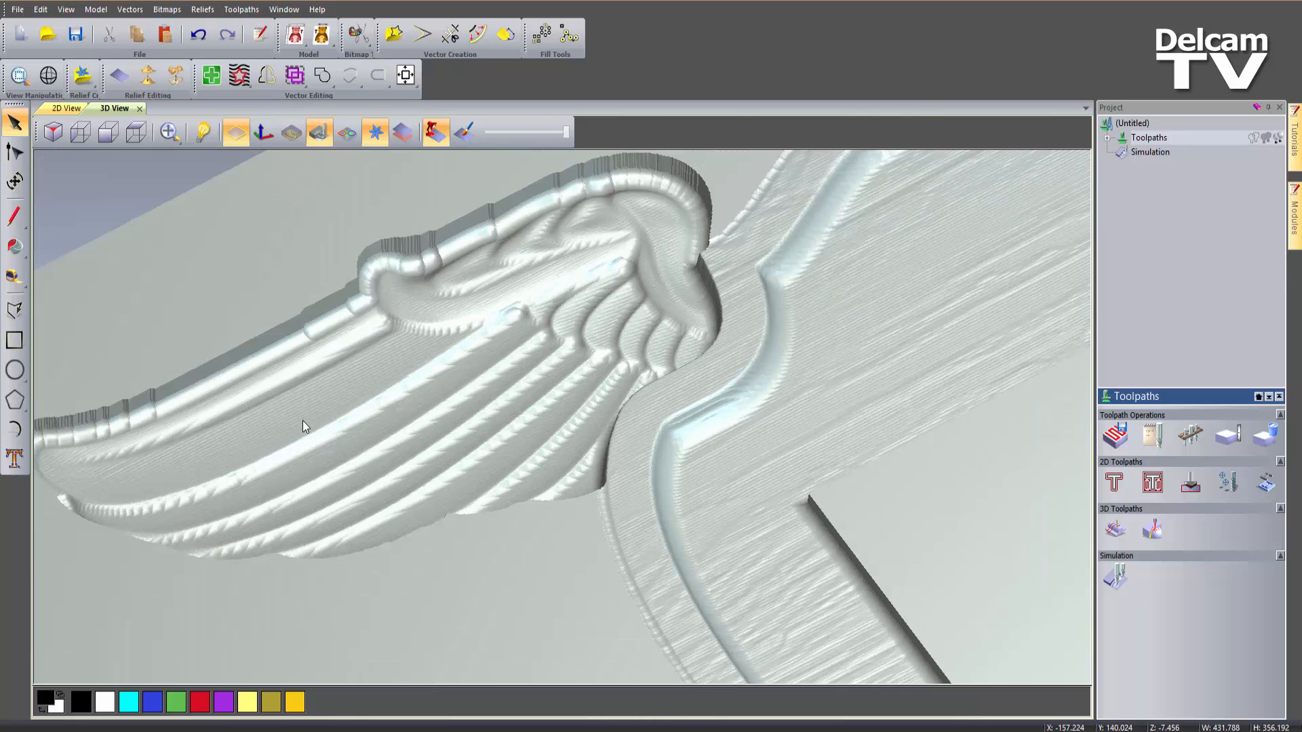
Start a second Machine Relief toolpath using selected vectors as its area, and show the vectors over the simulation
{"action": "left_click", "coordinate": [1106, 138]}
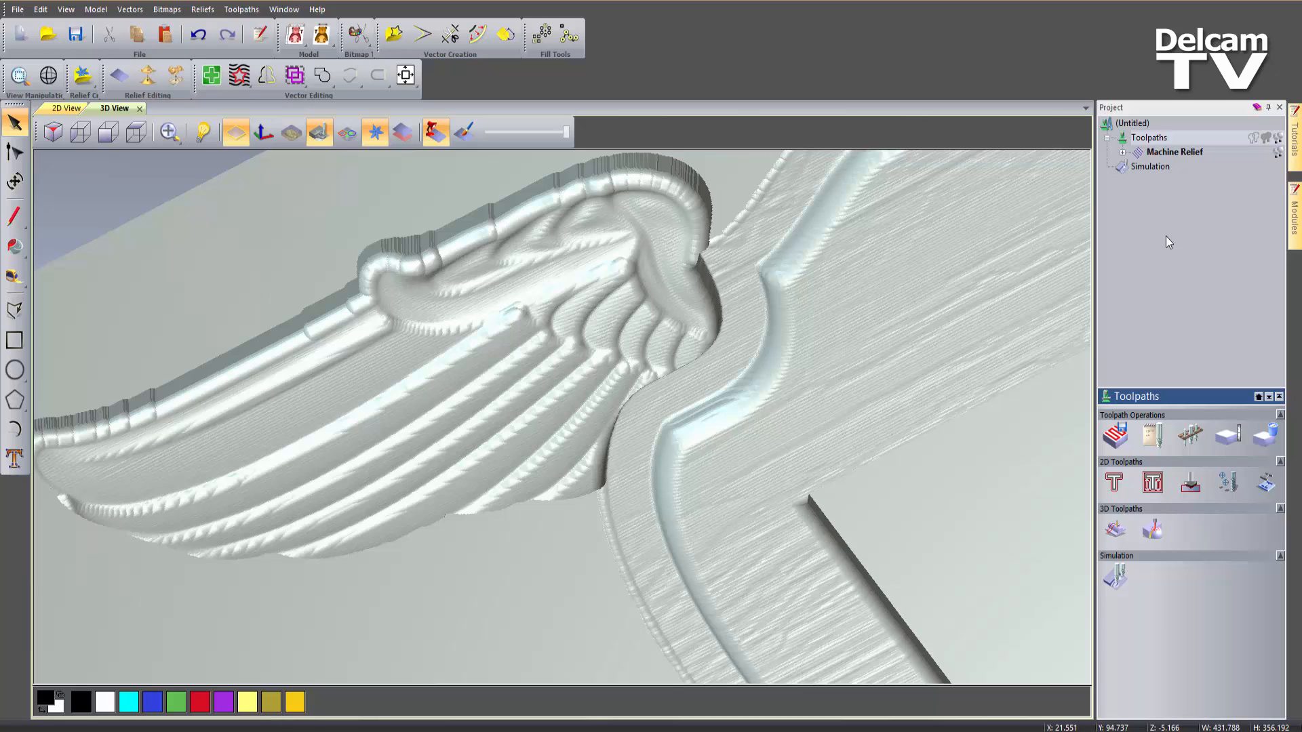
{"action": "left_click", "coordinate": [1116, 531]}
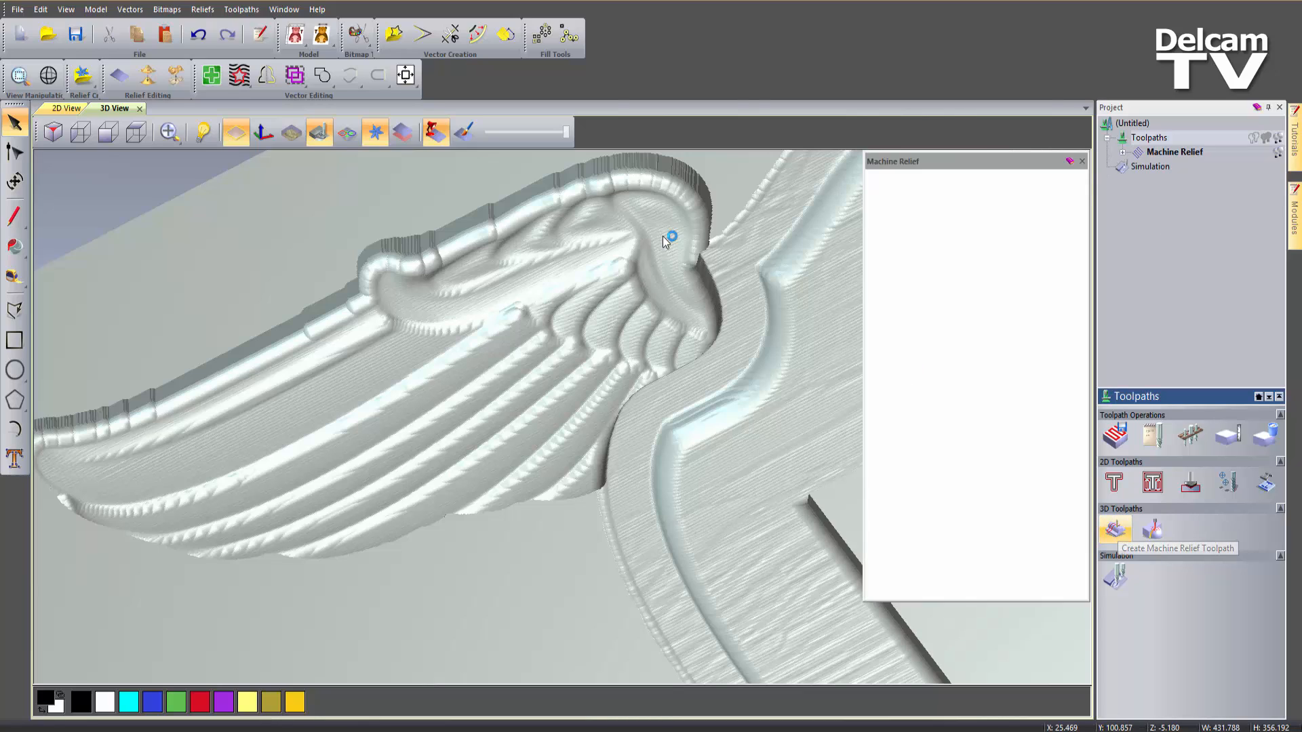
{"action": "left_click", "coordinate": [928, 204]}
{"action": "left_click", "coordinate": [930, 260]}
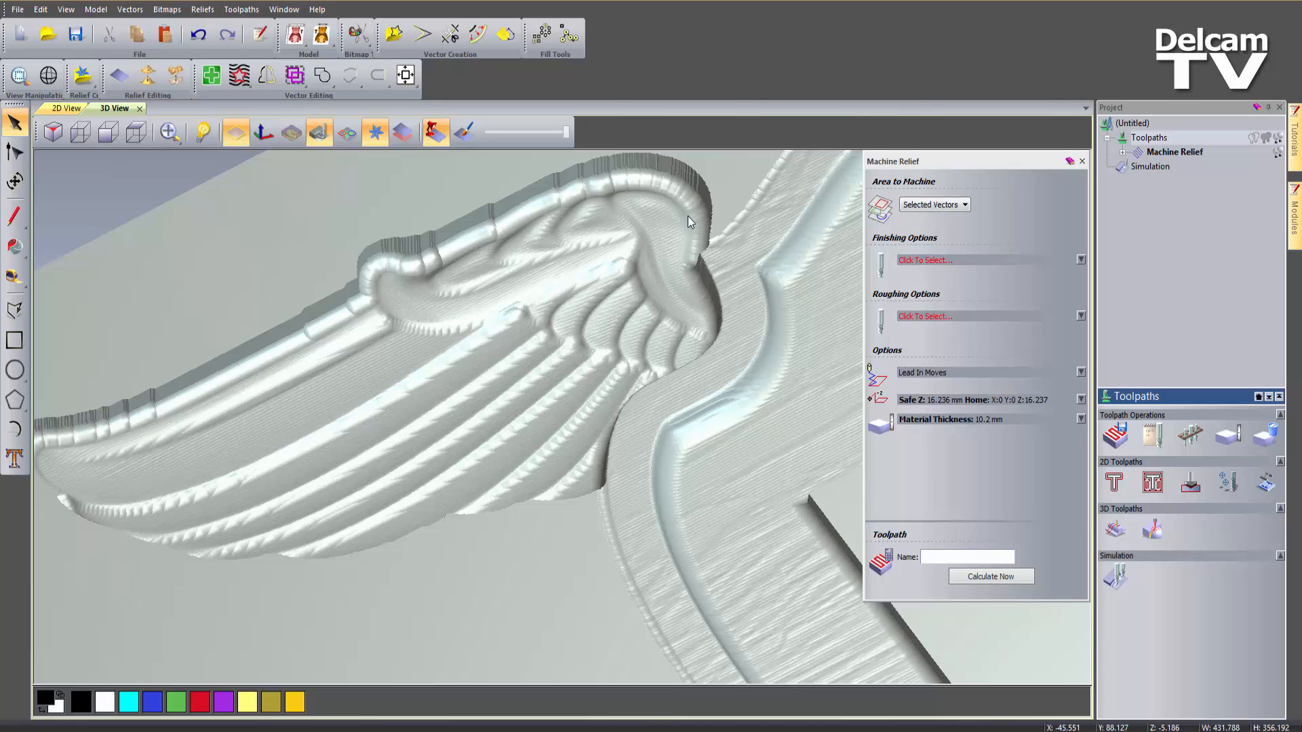
{"action": "left_click", "coordinate": [346, 131]}
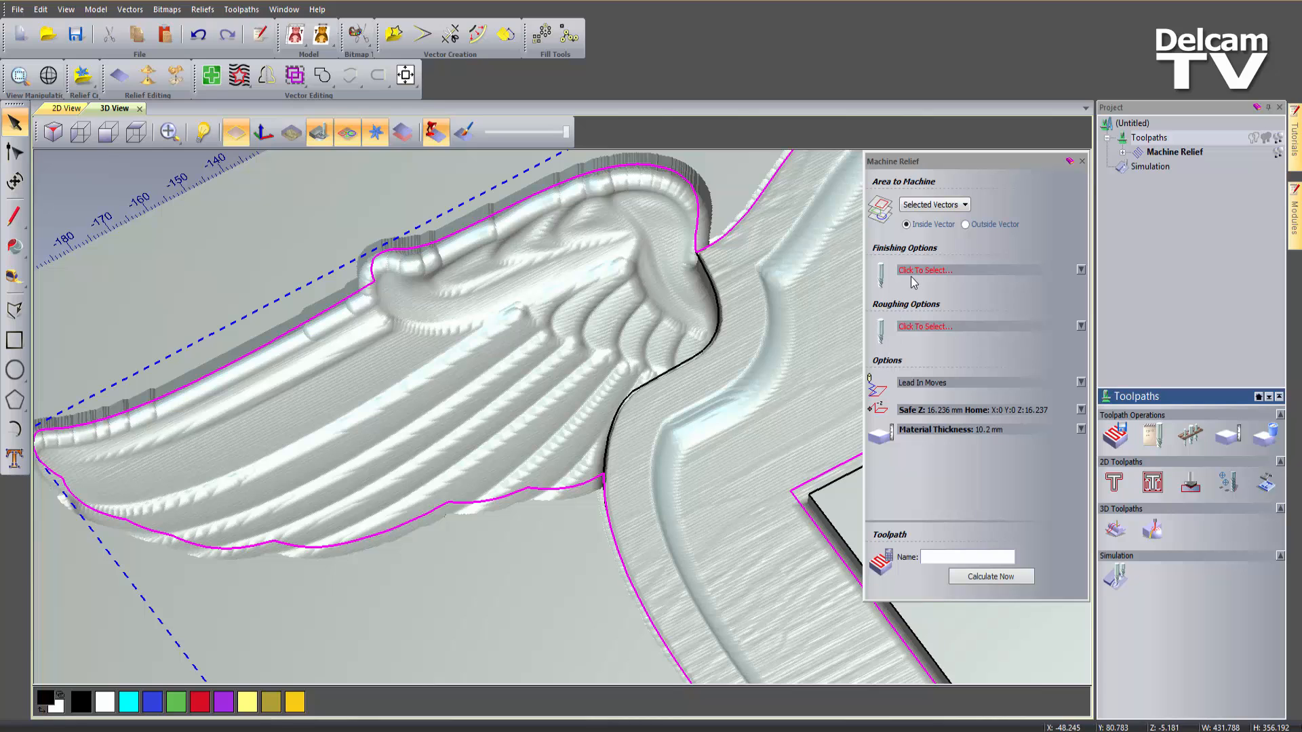
Offset the original inner rectangle of the cat plate outwards by 1.5 mm with sharp corners
{"action": "left_click", "coordinate": [792, 456]}
{"action": "scroll", "coordinate": [788, 468], "scroll_direction": "down", "scroll_amount": 3}
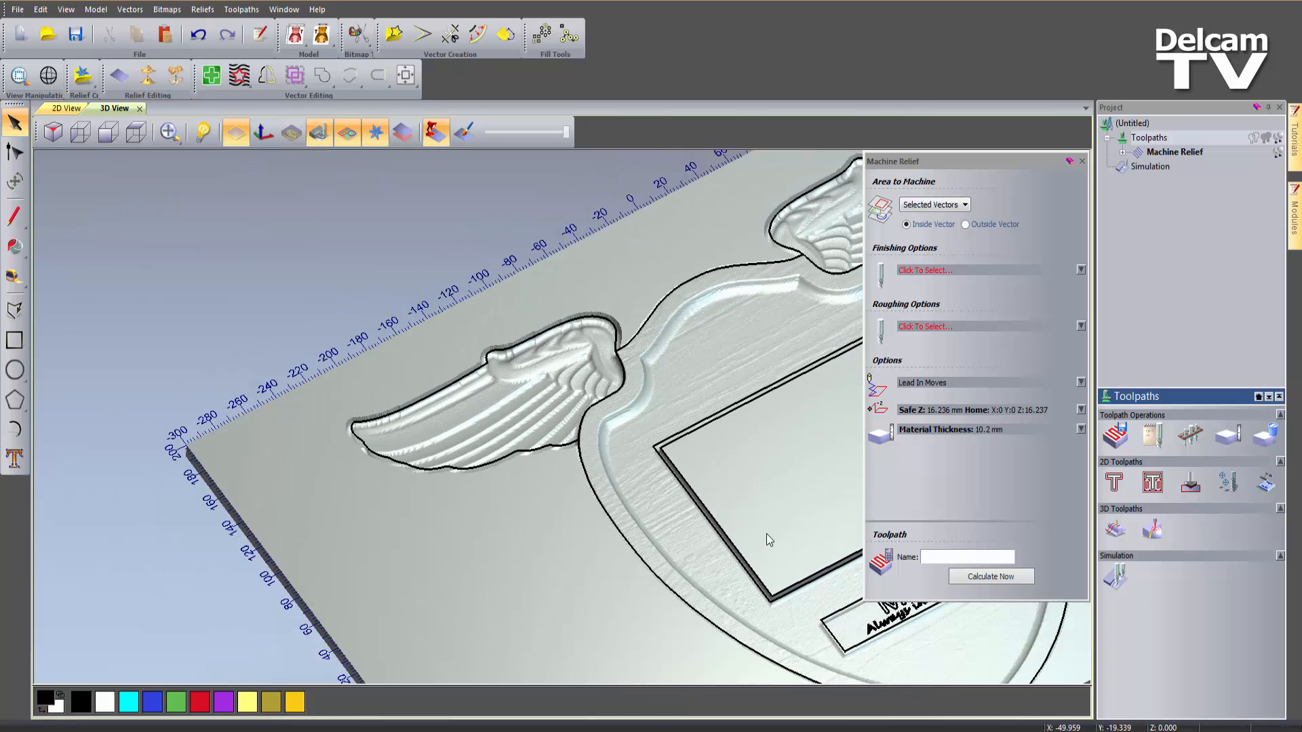
{"action": "scroll", "coordinate": [767, 535], "scroll_direction": "up", "scroll_amount": 4}
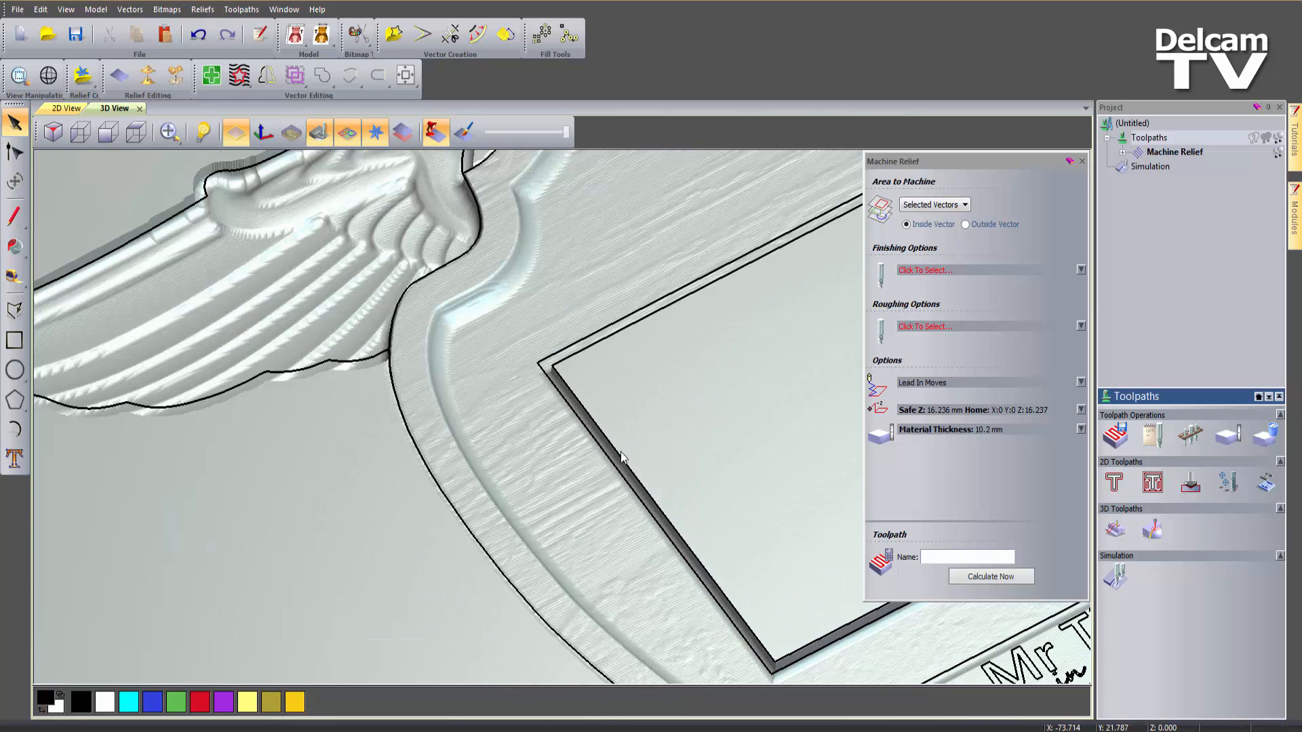
{"action": "left_click", "coordinate": [555, 371]}
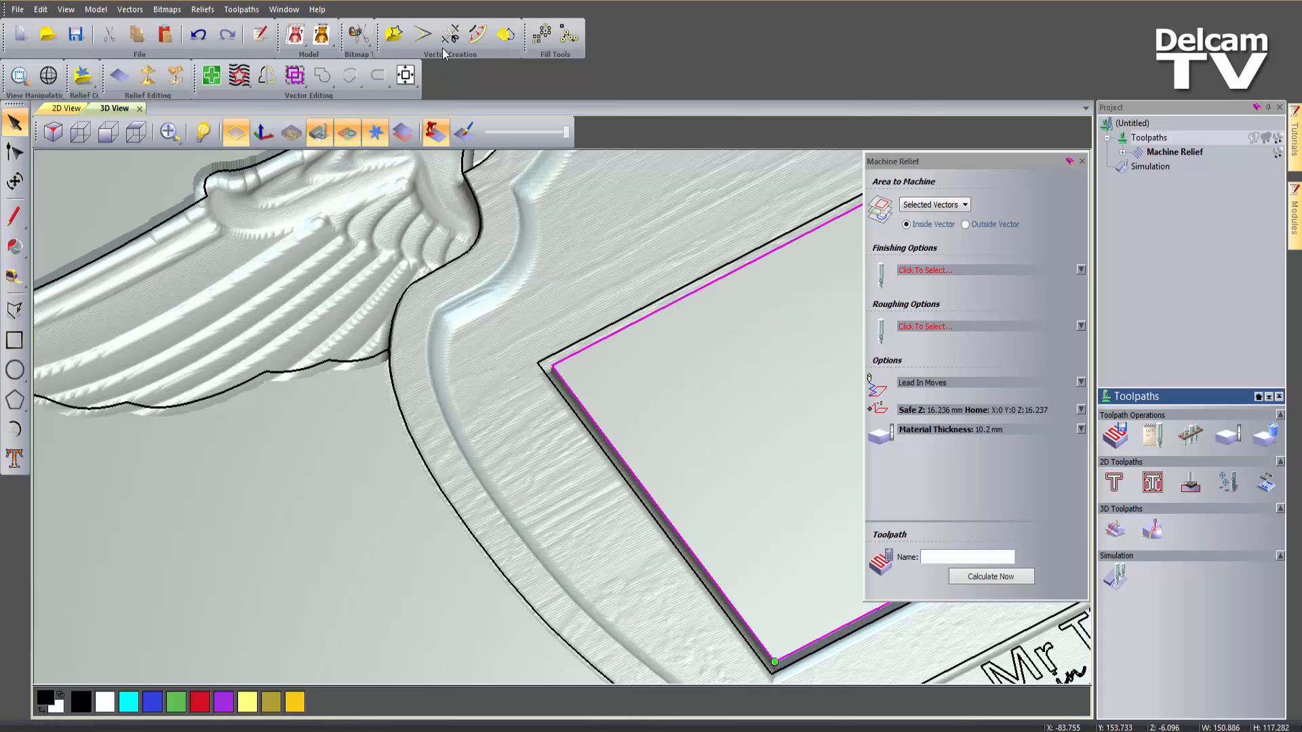
{"action": "left_click", "coordinate": [478, 34]}
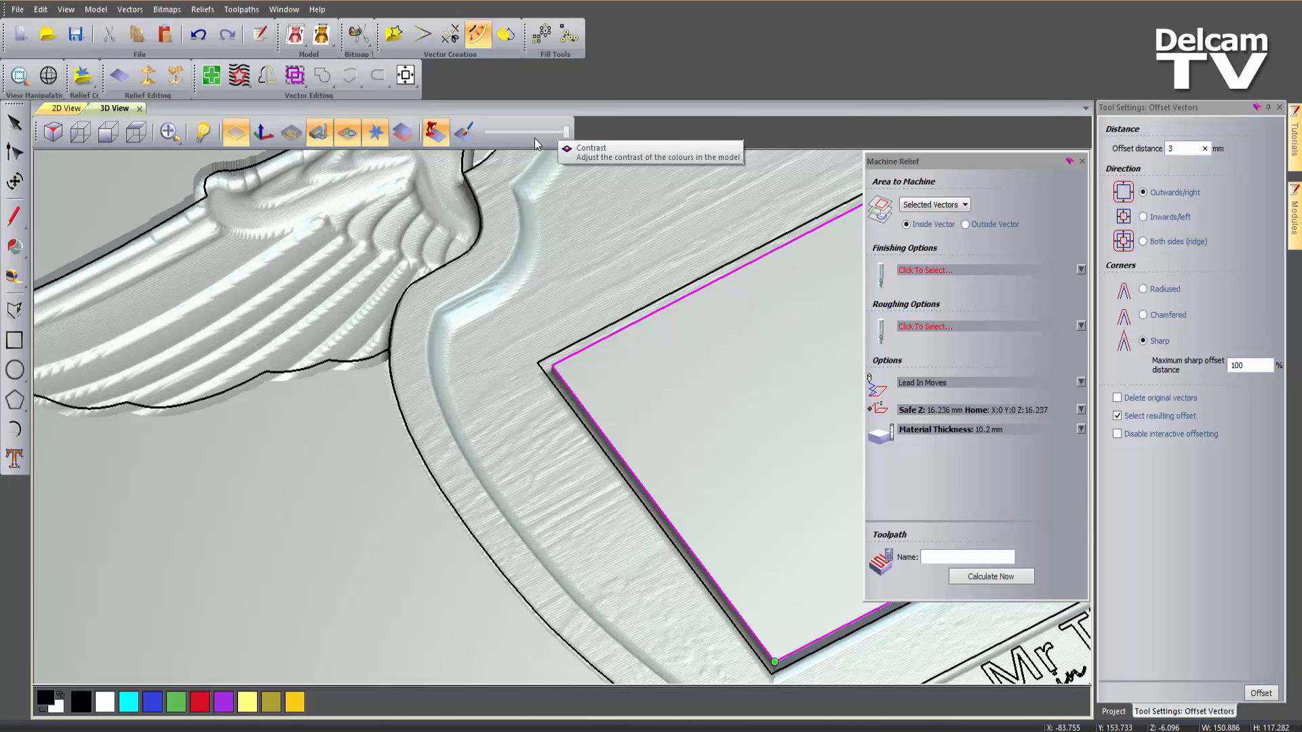
{"action": "double_click", "coordinate": [1174, 149]}
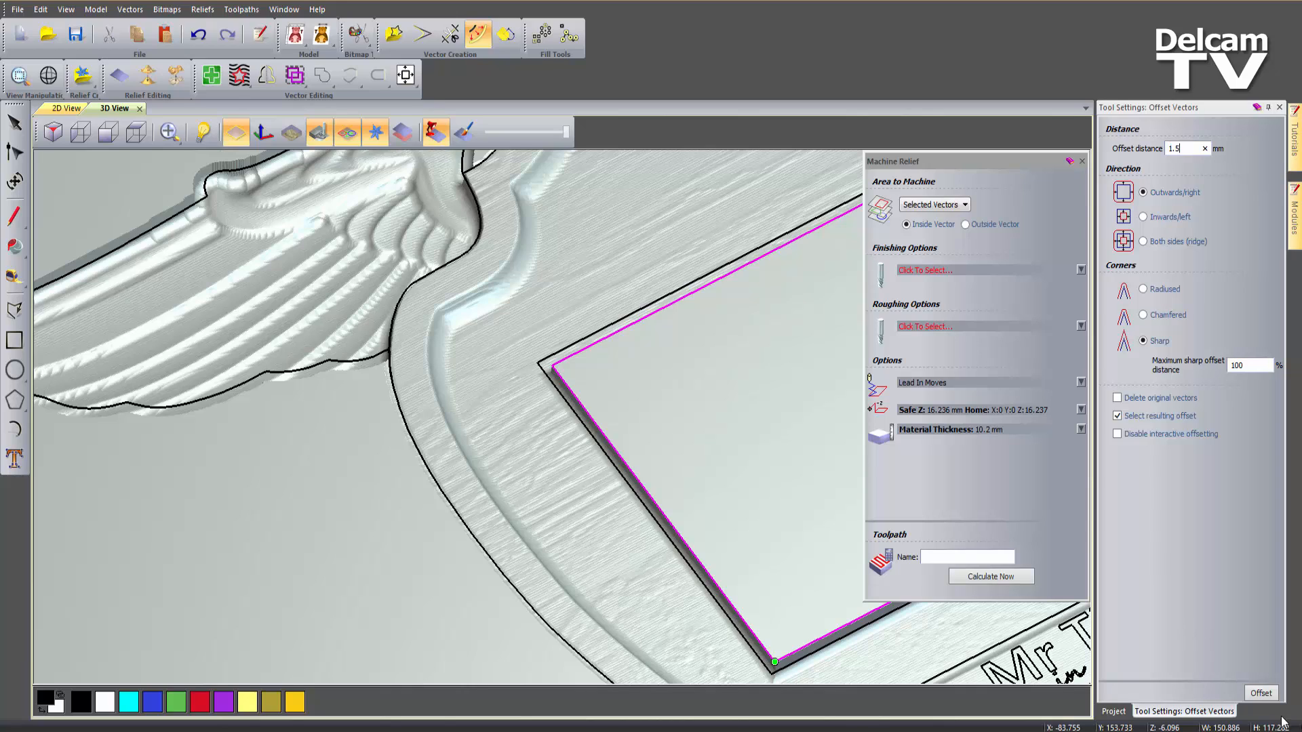
{"action": "left_click", "coordinate": [1261, 693]}
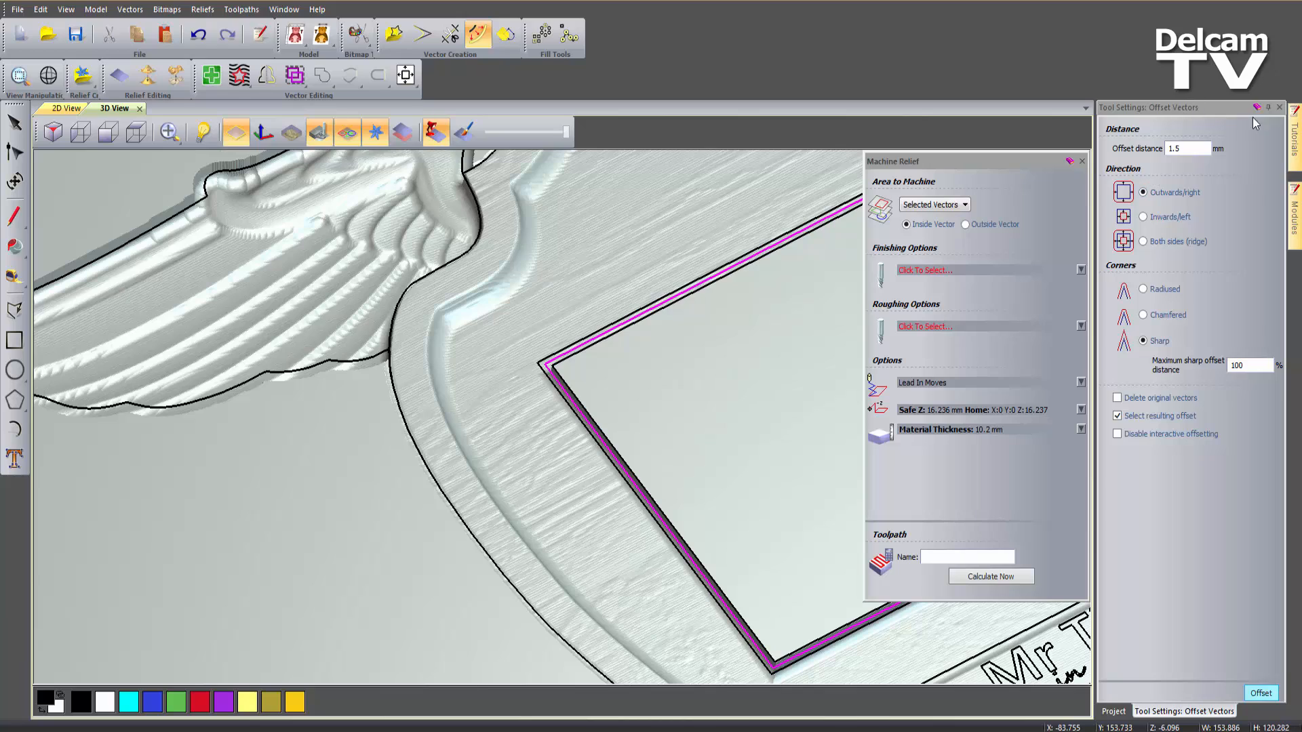
Add the shield and wings outline to the vector selection and calculate the relief toolpath with a Ball Nose 3 mm finishing tool
{"action": "left_click", "coordinate": [1279, 107]}
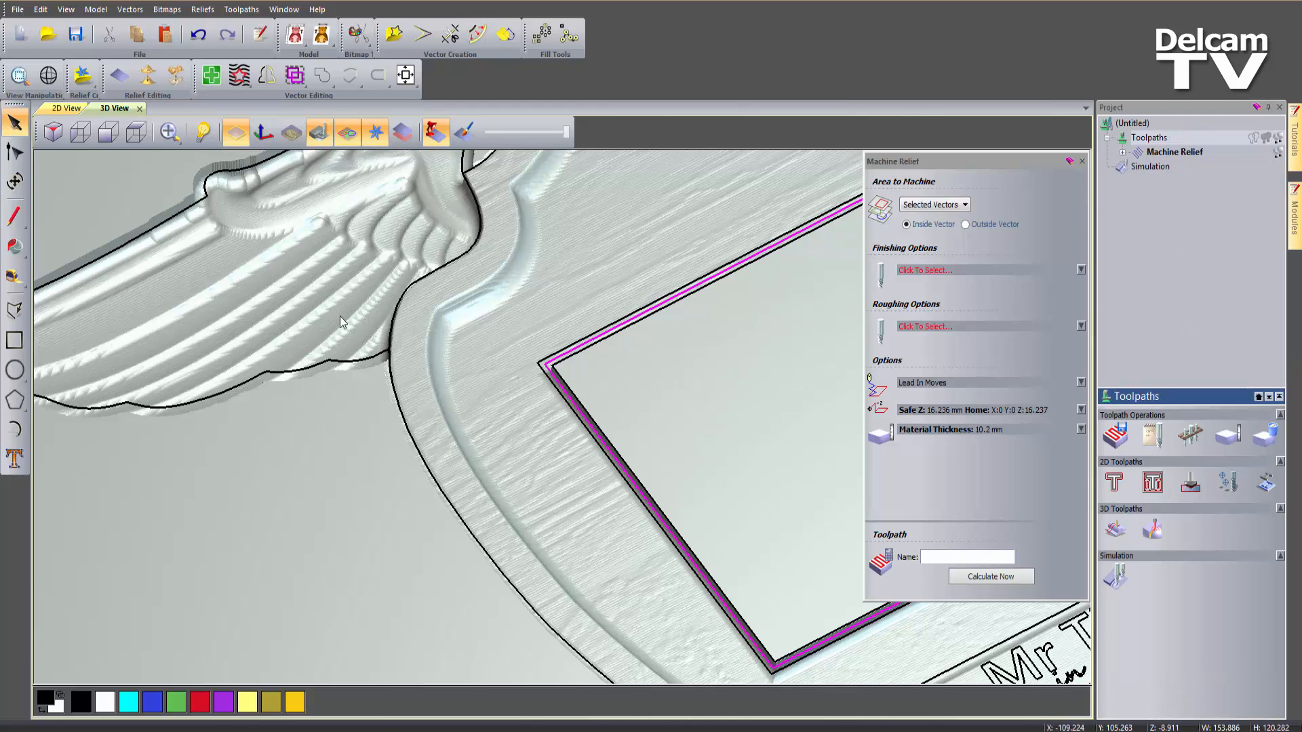
{"action": "left_click", "coordinate": [335, 361]}
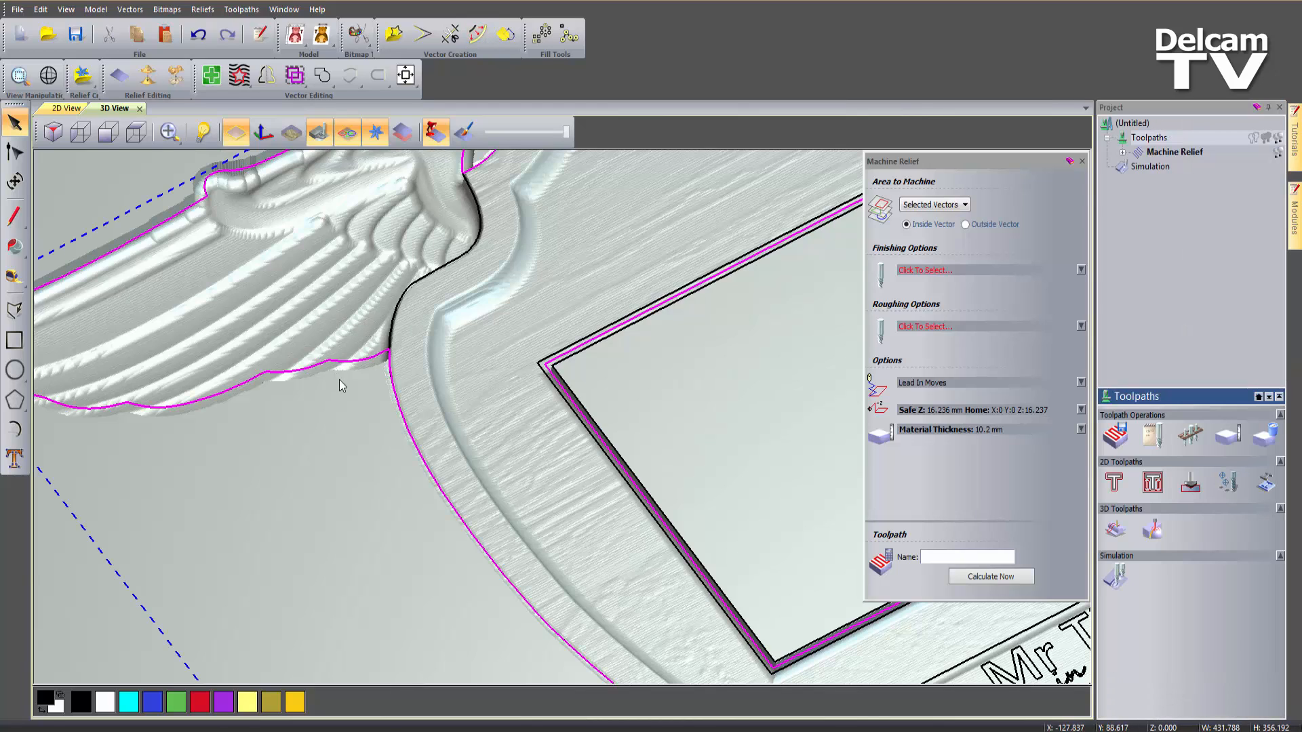
{"action": "left_click", "coordinate": [923, 271]}
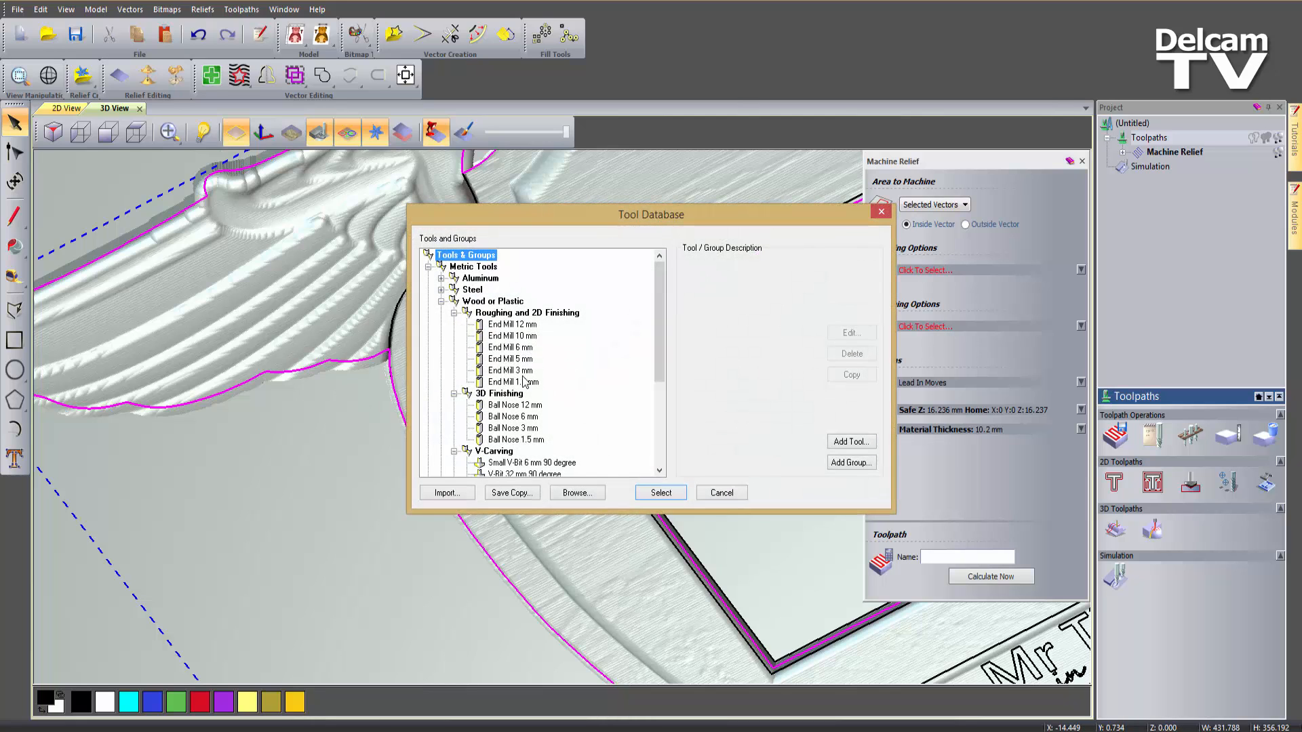
{"action": "double_click", "coordinate": [522, 428]}
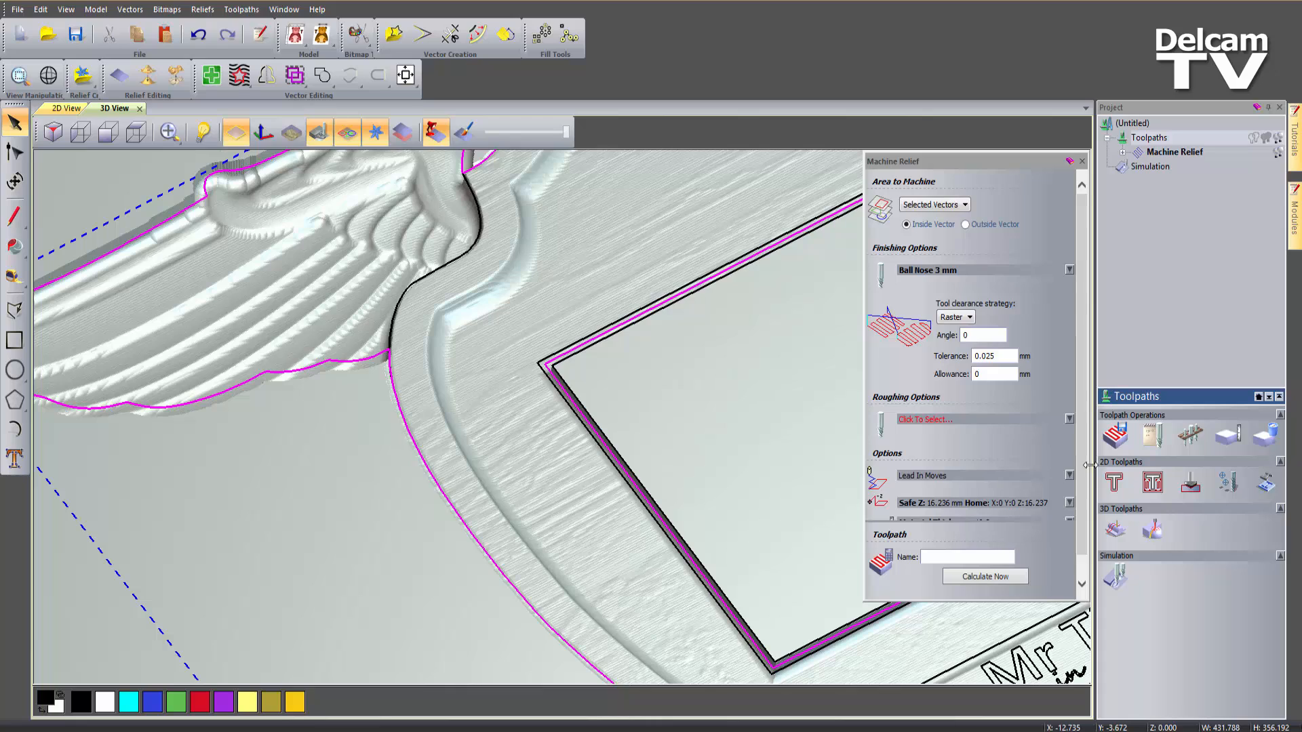
{"action": "scroll", "coordinate": [1050, 535], "scroll_direction": "down", "scroll_amount": 1}
{"action": "left_click", "coordinate": [1000, 584]}
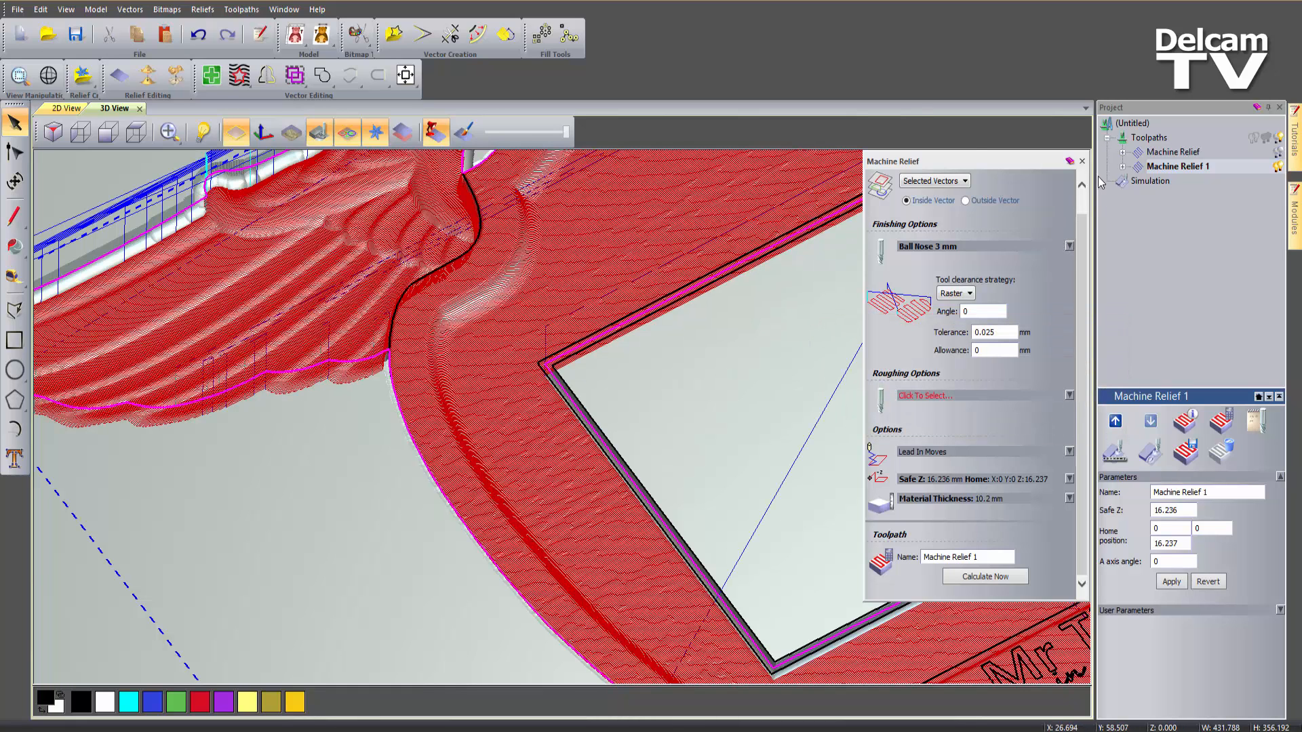
{"action": "left_click", "coordinate": [1082, 161]}
Simulate the Machine Relief 1 toolpath and examine the machined wings, shield and raised cat plate block from several angles
{"action": "right_click", "coordinate": [1169, 170]}
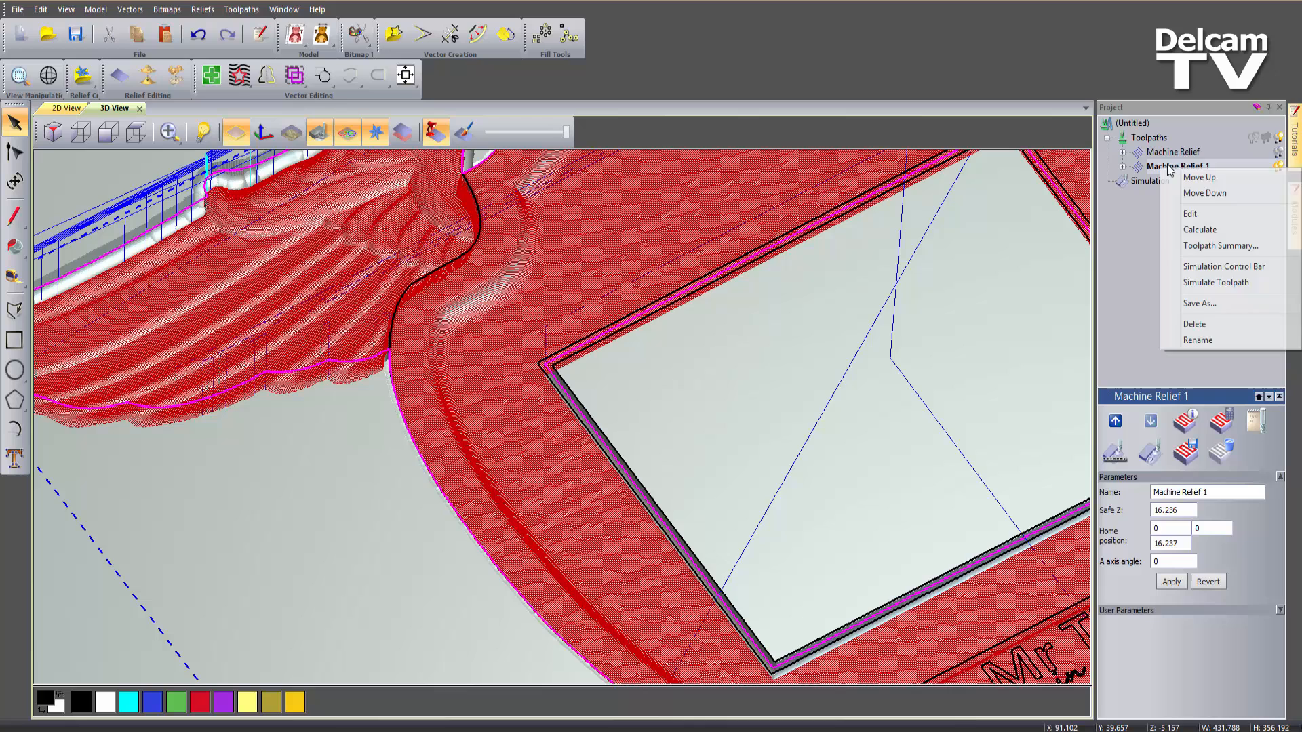
{"action": "left_click", "coordinate": [1199, 284]}
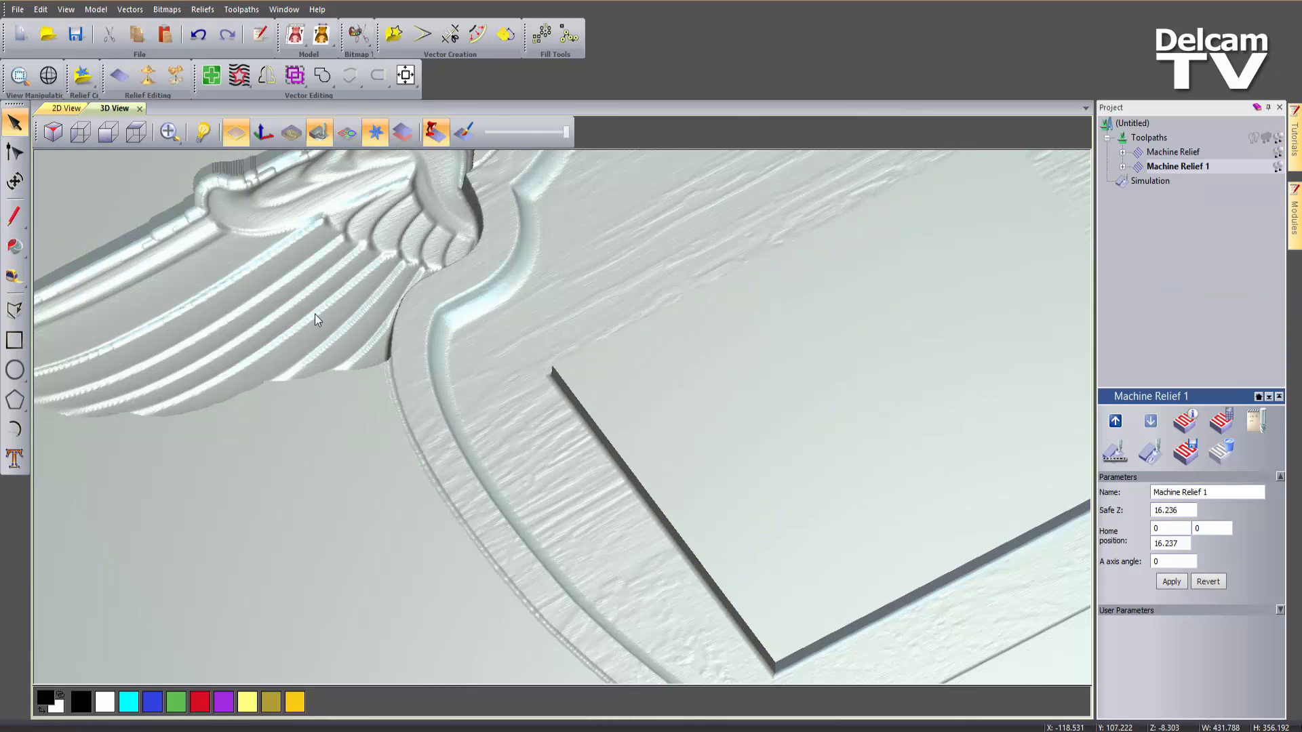
{"action": "scroll", "coordinate": [250, 318], "scroll_direction": "down", "scroll_amount": 2}
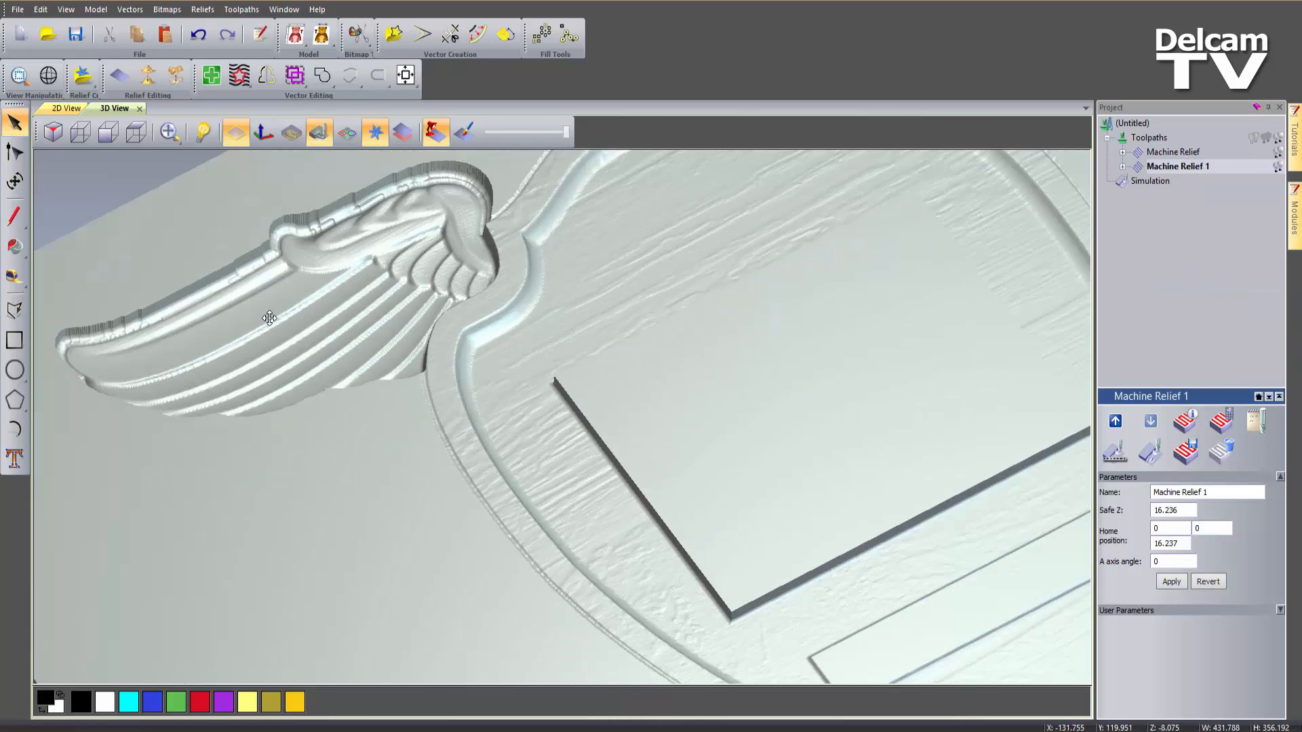
{"action": "mouse_move", "coordinate": [579, 373]}
{"action": "left_mouse_down"}
{"action": "mouse_move", "coordinate": [574, 506]}
{"action": "mouse_move", "coordinate": [544, 412]}
{"action": "left_mouse_up"}
{"action": "scroll", "coordinate": [574, 506], "scroll_direction": "down", "scroll_amount": 1}
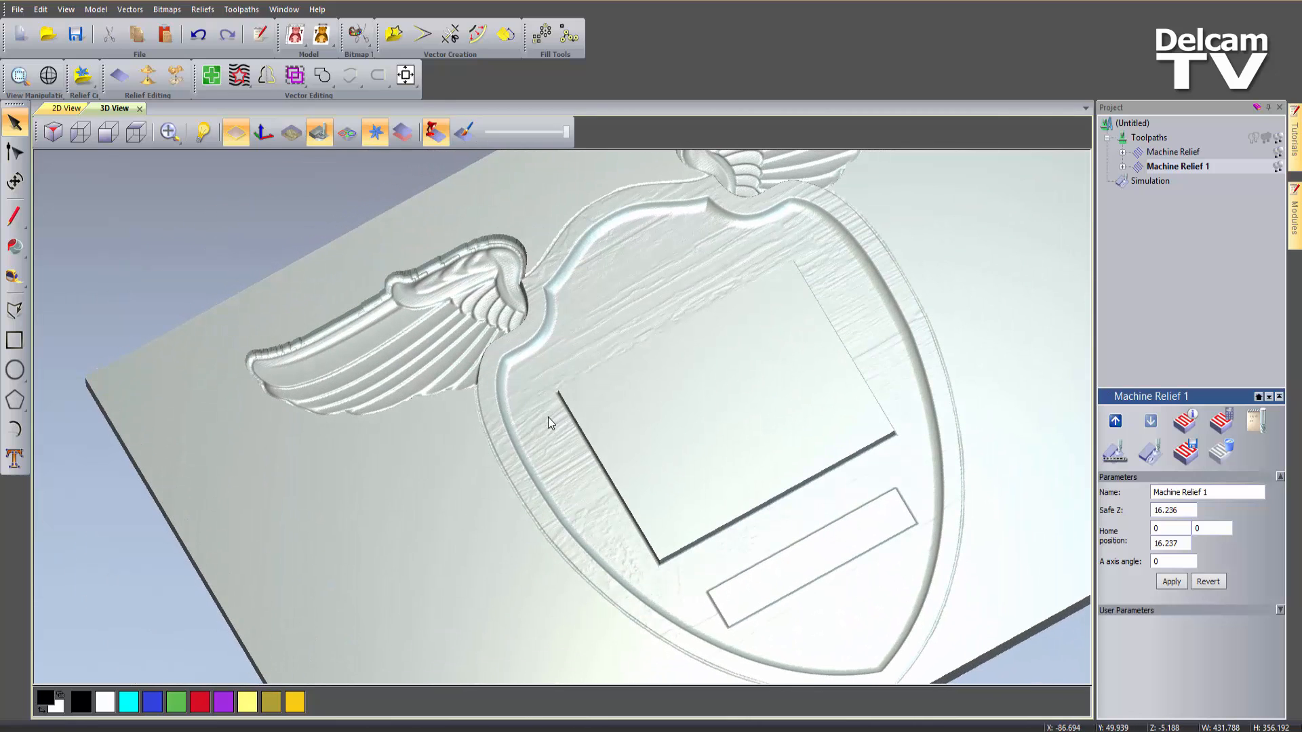
{"action": "middle_click_drag", "start_coordinate": [725, 542], "coordinate": [665, 520]}
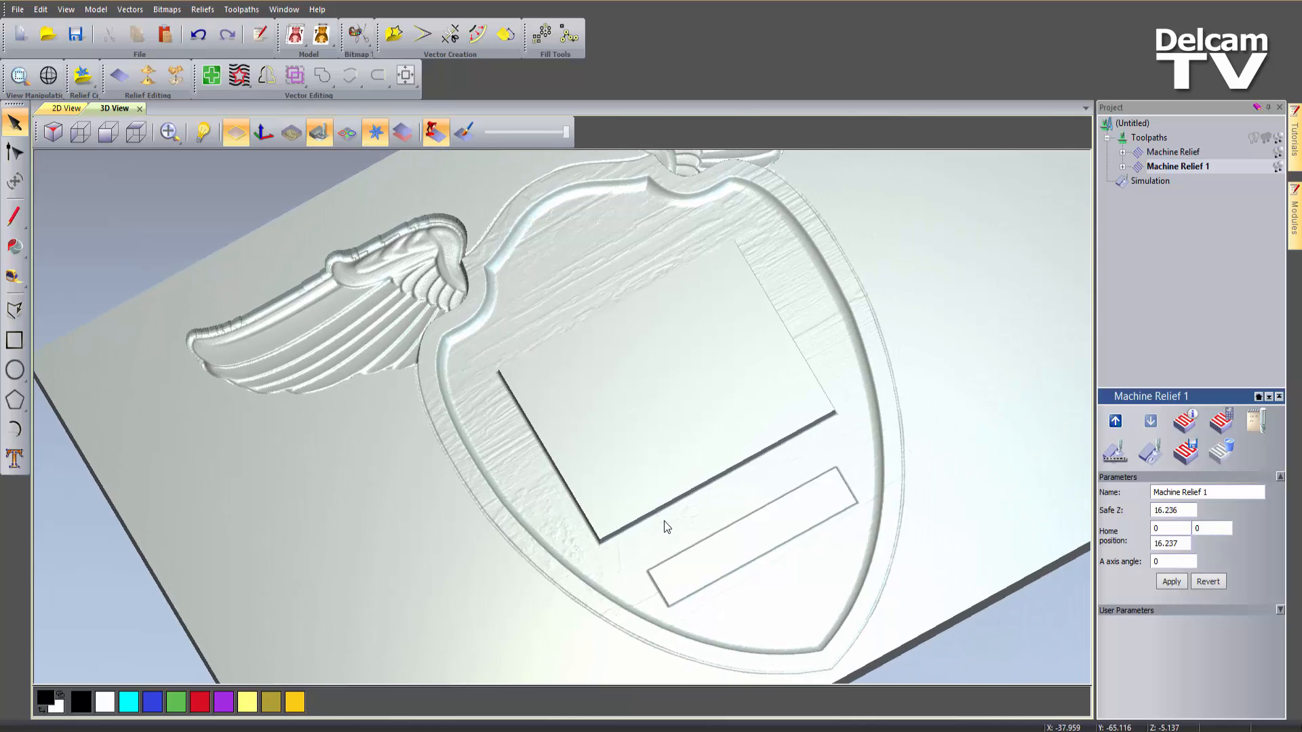
{"action": "left_click_drag", "start_coordinate": [529, 595], "coordinate": [508, 544]}
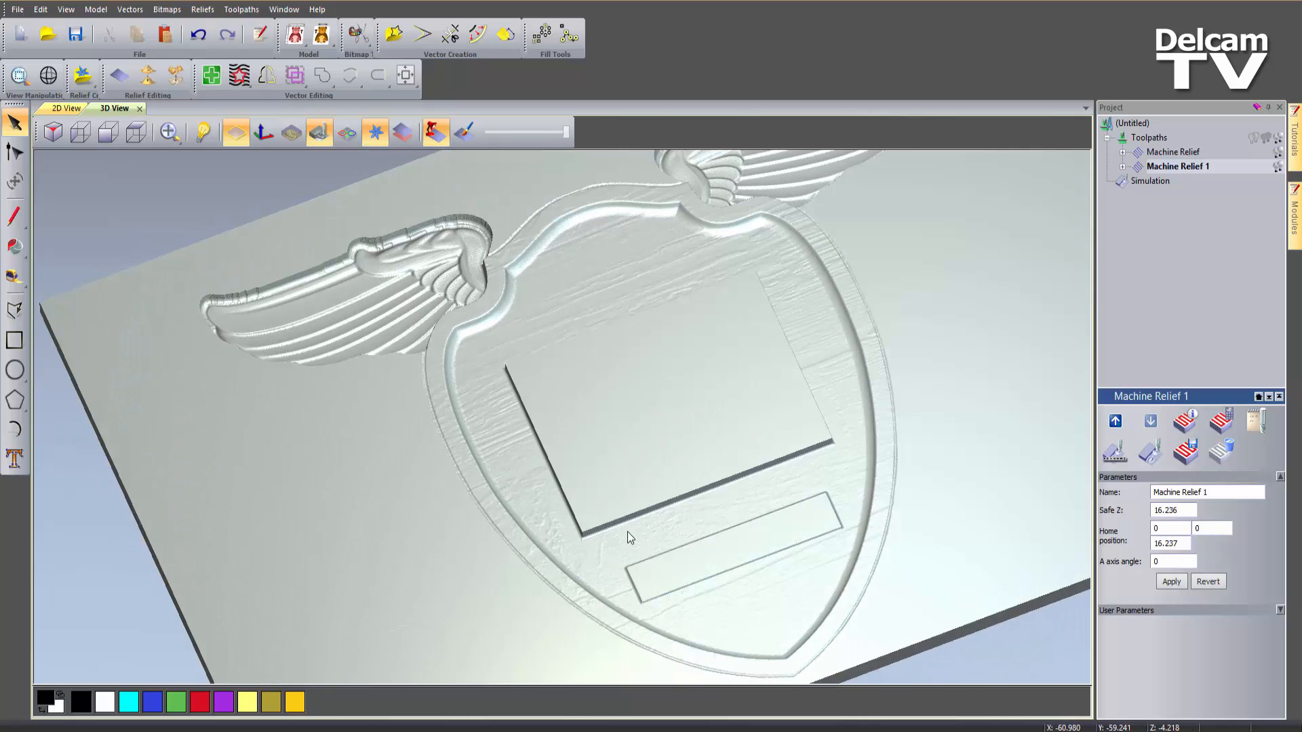
{"action": "left_click_drag", "start_coordinate": [628, 532], "coordinate": [568, 446]}
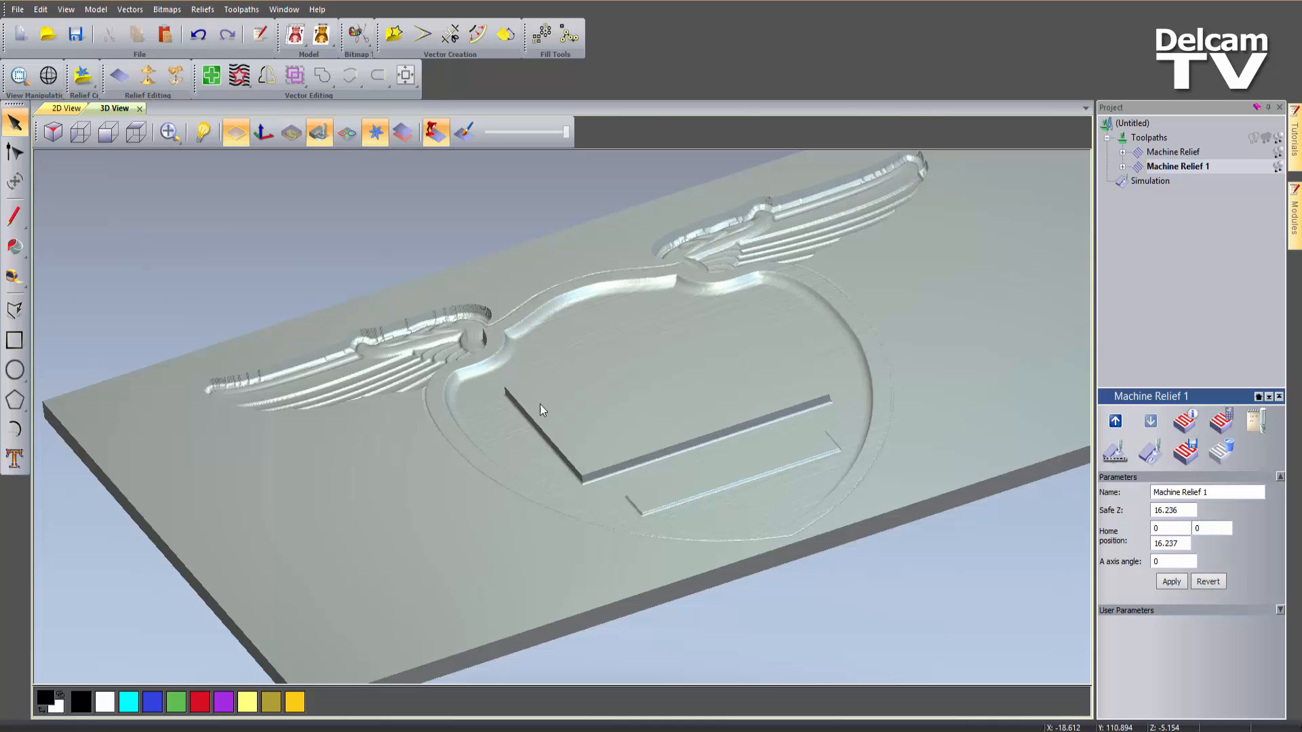
{"action": "scroll", "coordinate": [727, 409], "scroll_direction": "up", "scroll_amount": 3}
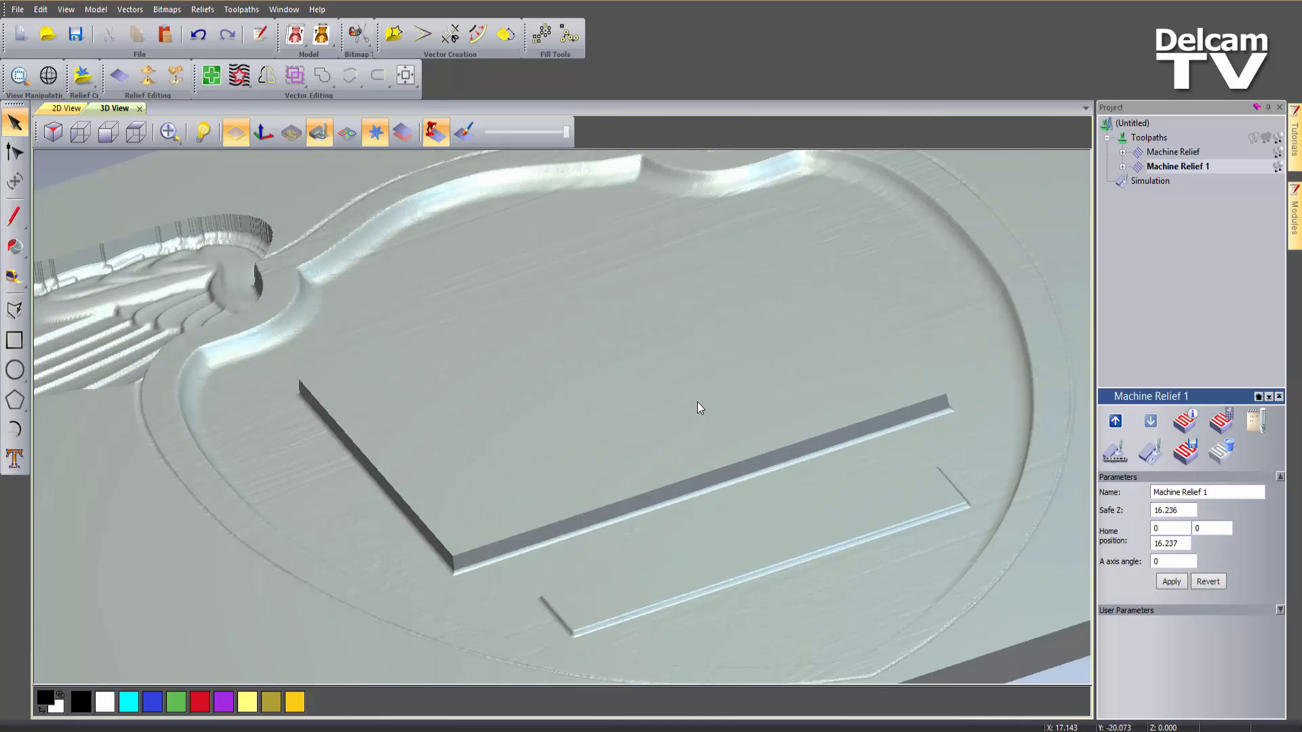
Show the vectors, select the outermost rectangle around the cat plate, and start a 2D Area Clearance toolpath
{"action": "left_click", "coordinate": [346, 132]}
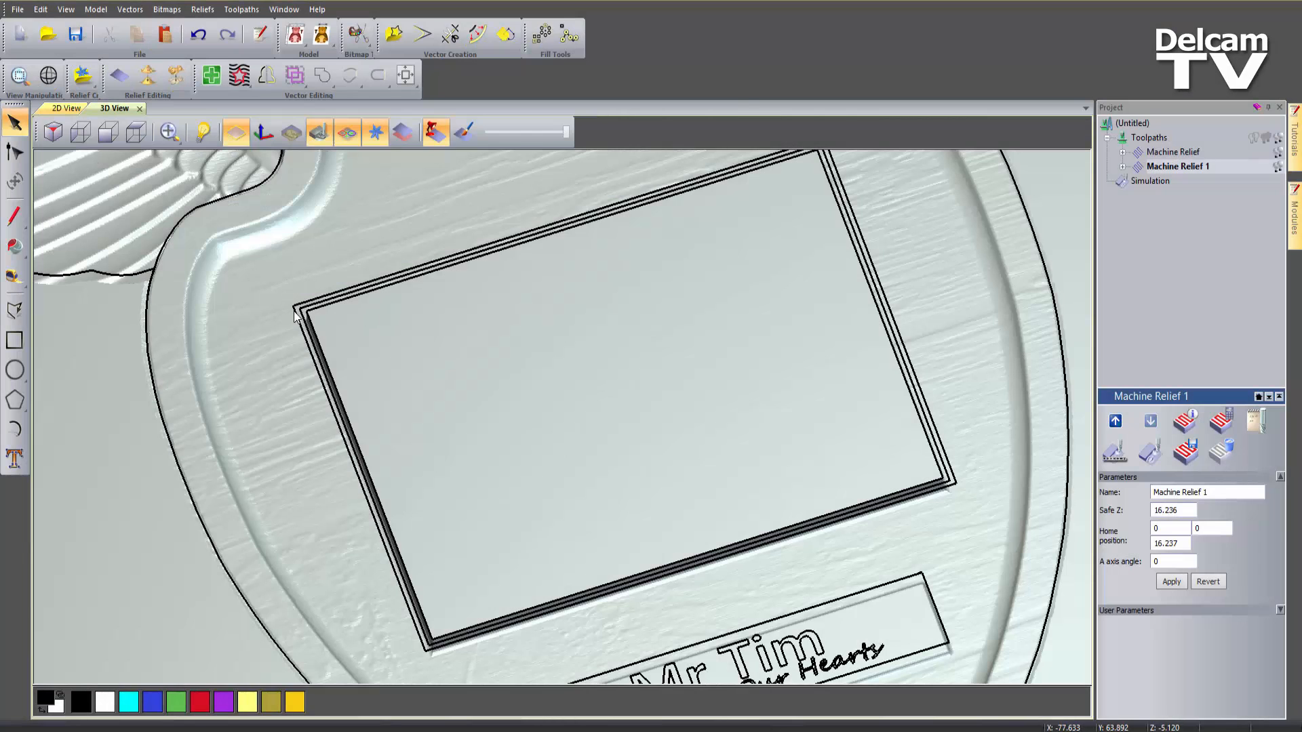
{"action": "left_click", "coordinate": [293, 314]}
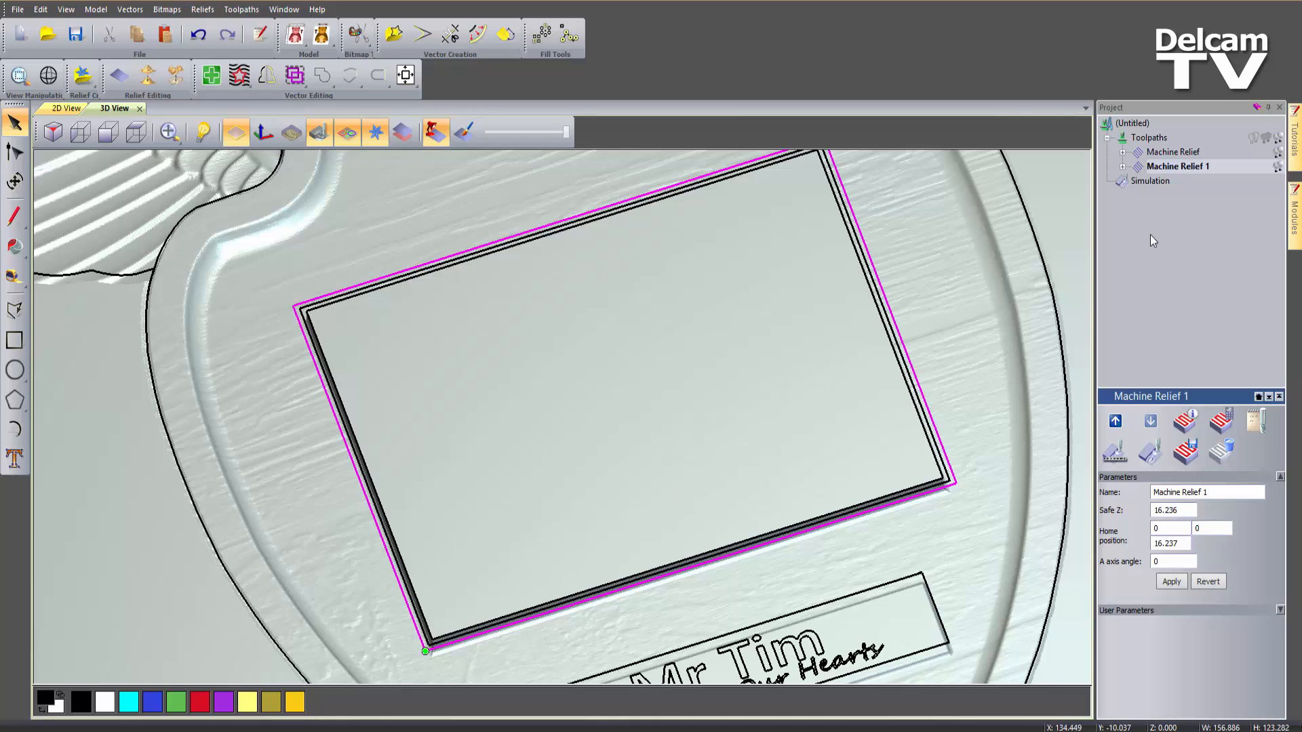
{"action": "left_click", "coordinate": [1151, 138]}
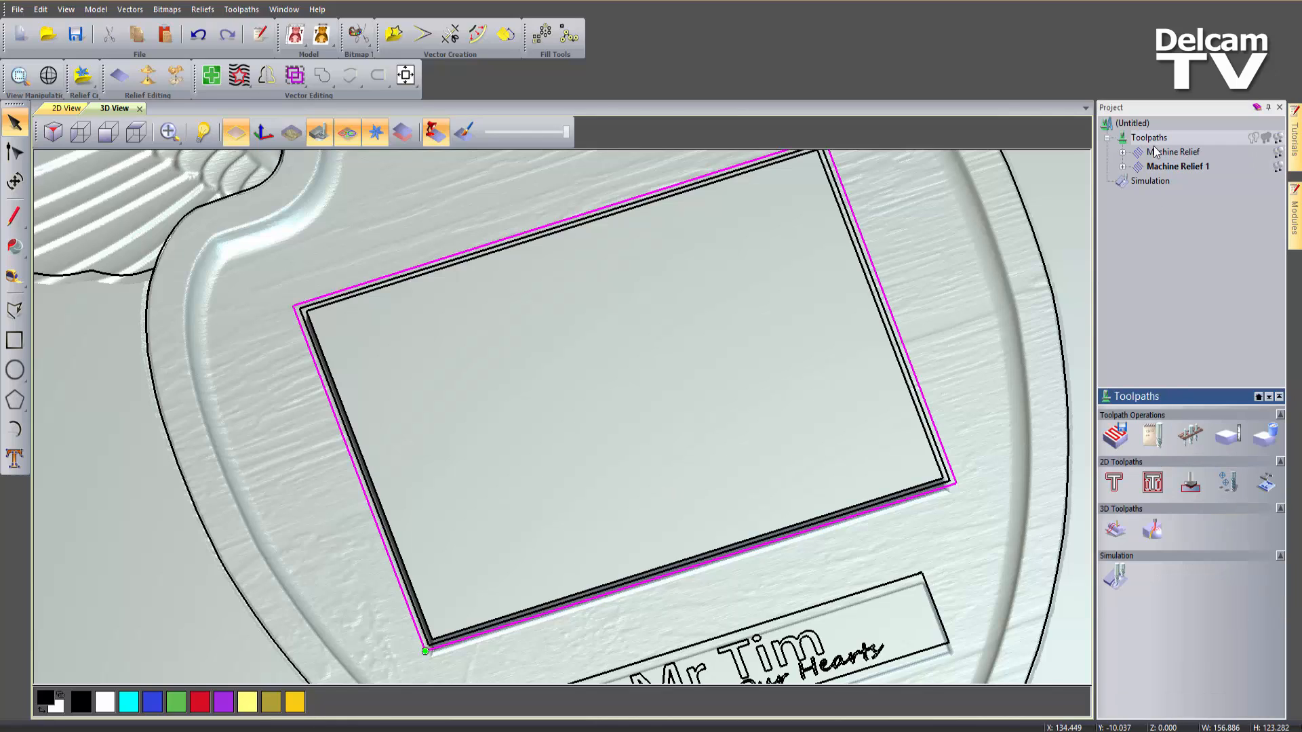
{"action": "left_click", "coordinate": [1153, 483]}
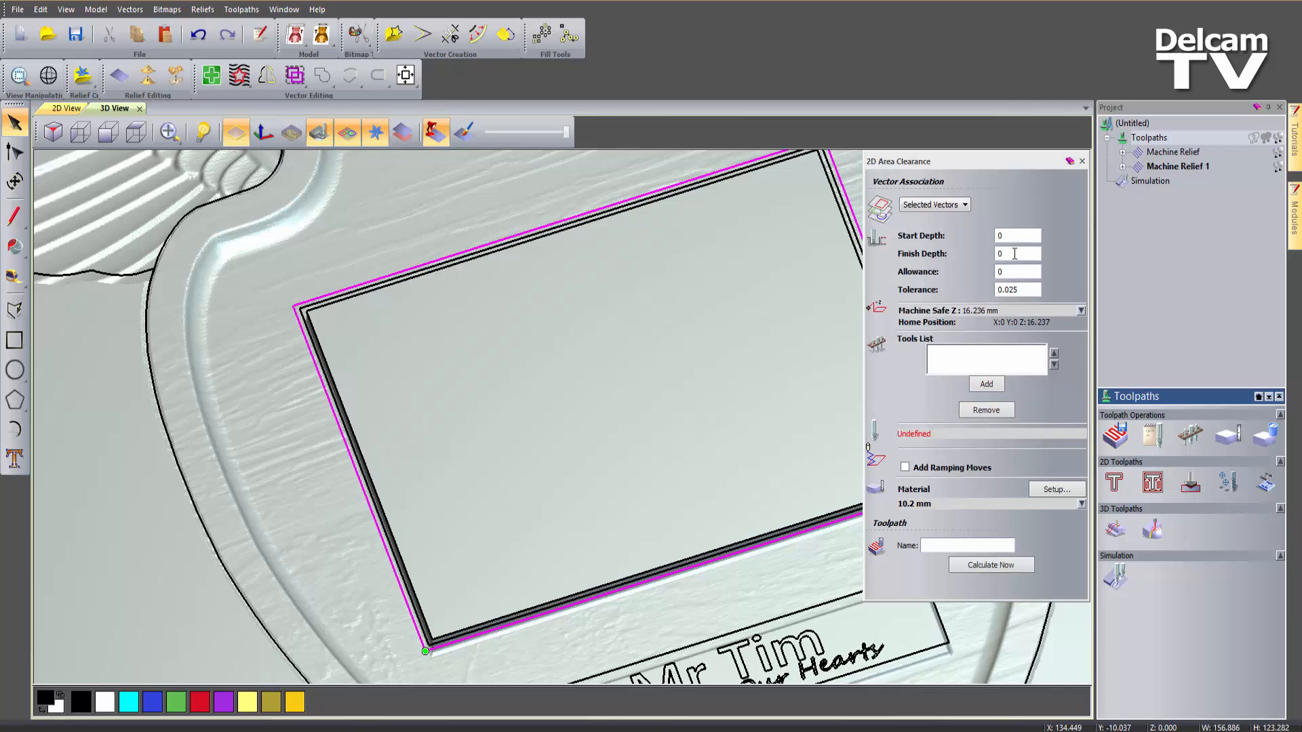
Delete the existing simulation and set the area clearance finish depth to 3.2 mm
{"action": "left_click", "coordinate": [1014, 254]}
{"action": "right_click", "coordinate": [1145, 182]}
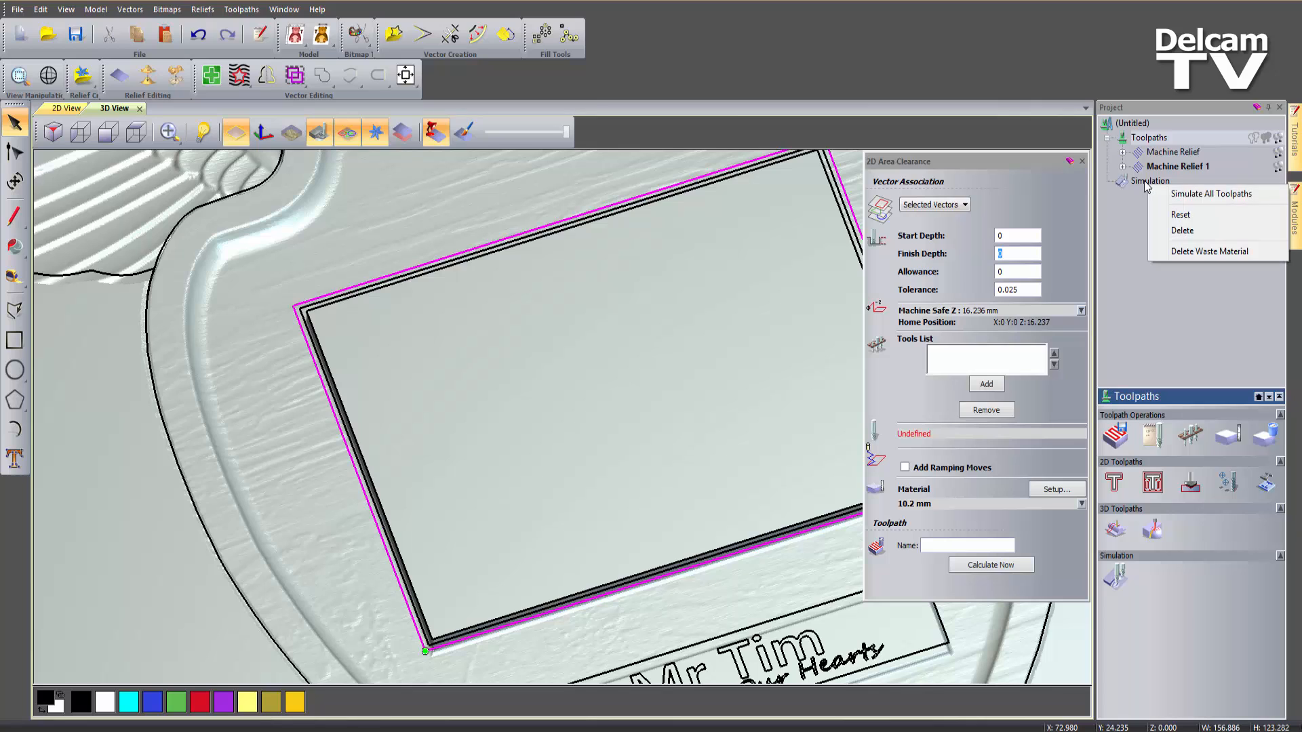
{"action": "left_click", "coordinate": [1181, 230]}
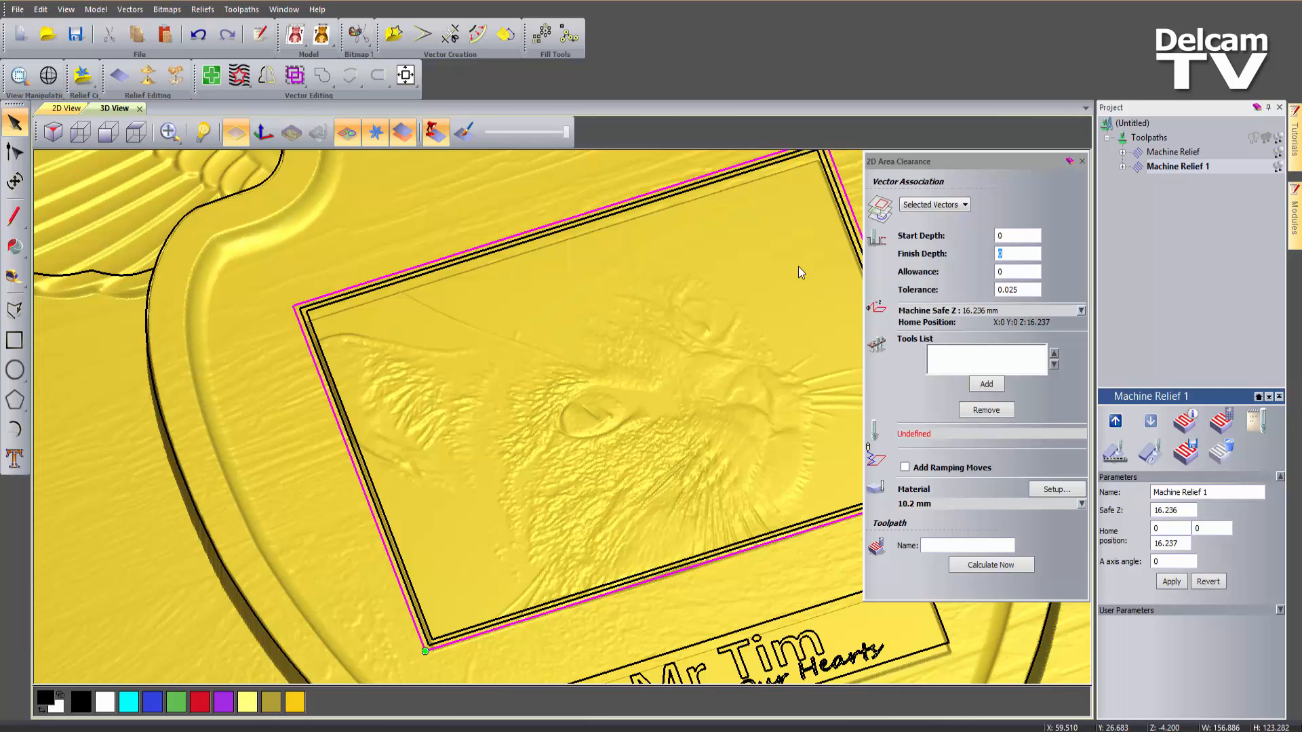
{"action": "type", "text": "3.2"}
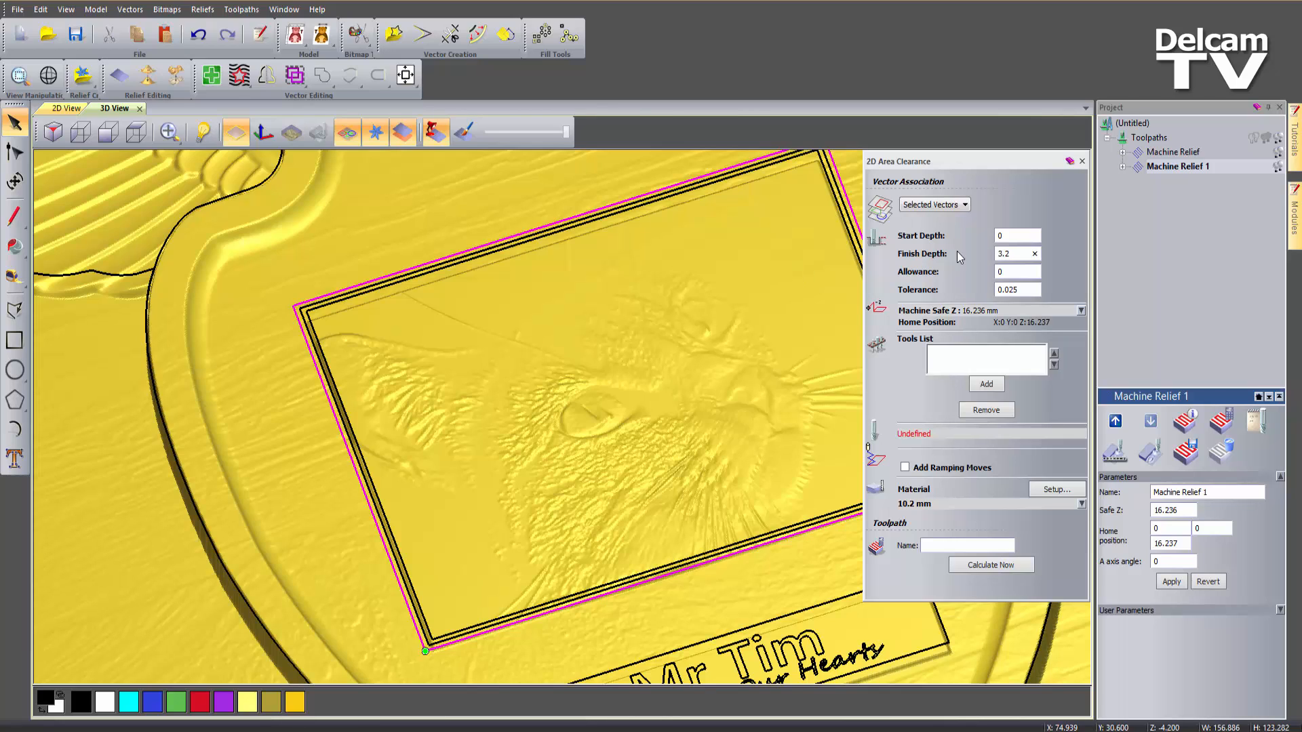
Add the End Mill 12 mm, choose the Offset clearance strategy, and calculate the area clearance toolpath
{"action": "left_click", "coordinate": [987, 383]}
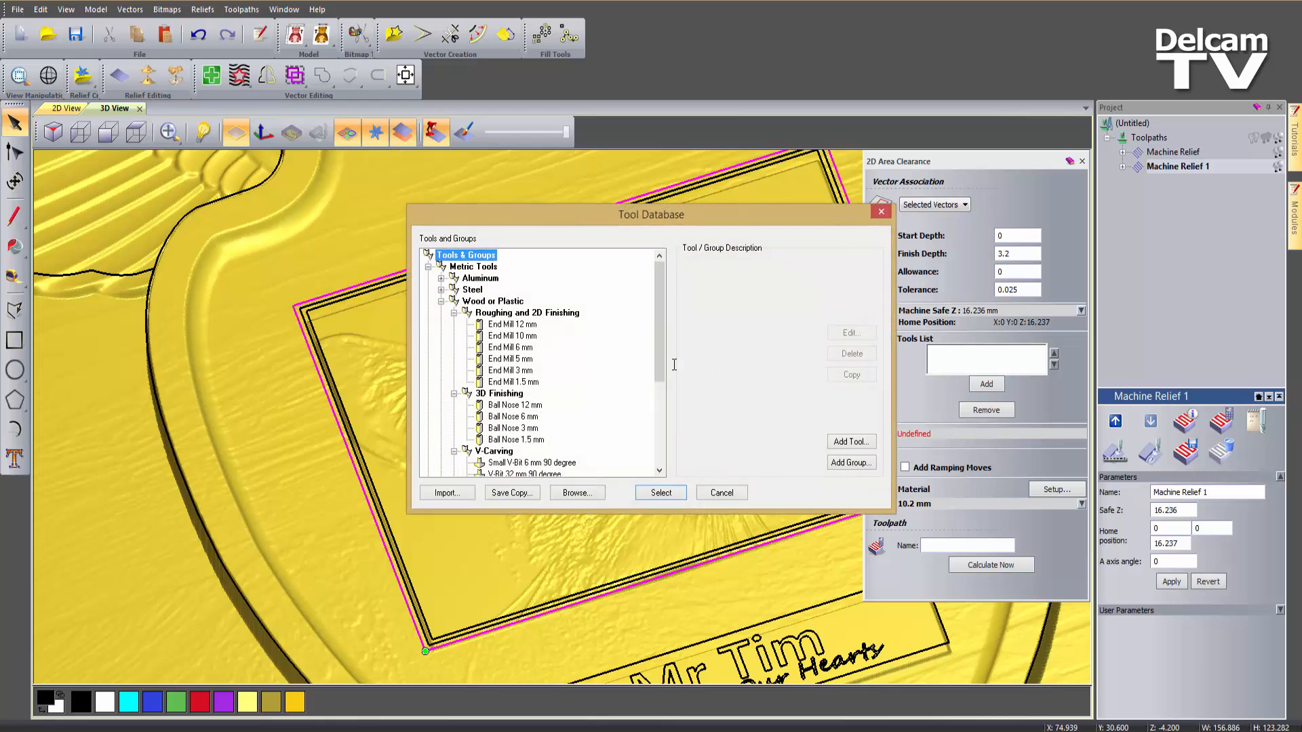
{"action": "double_click", "coordinate": [521, 326]}
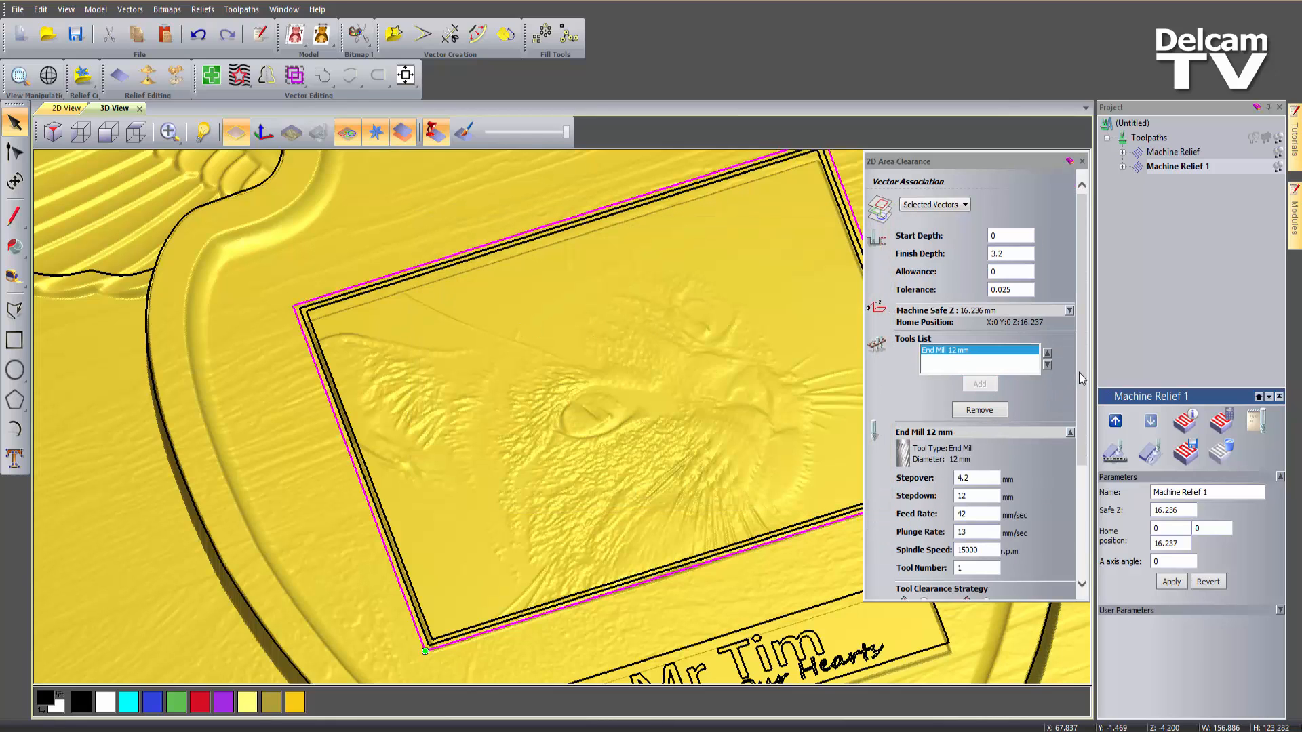
{"action": "left_click_drag", "start_coordinate": [1082, 378], "coordinate": [1083, 491]}
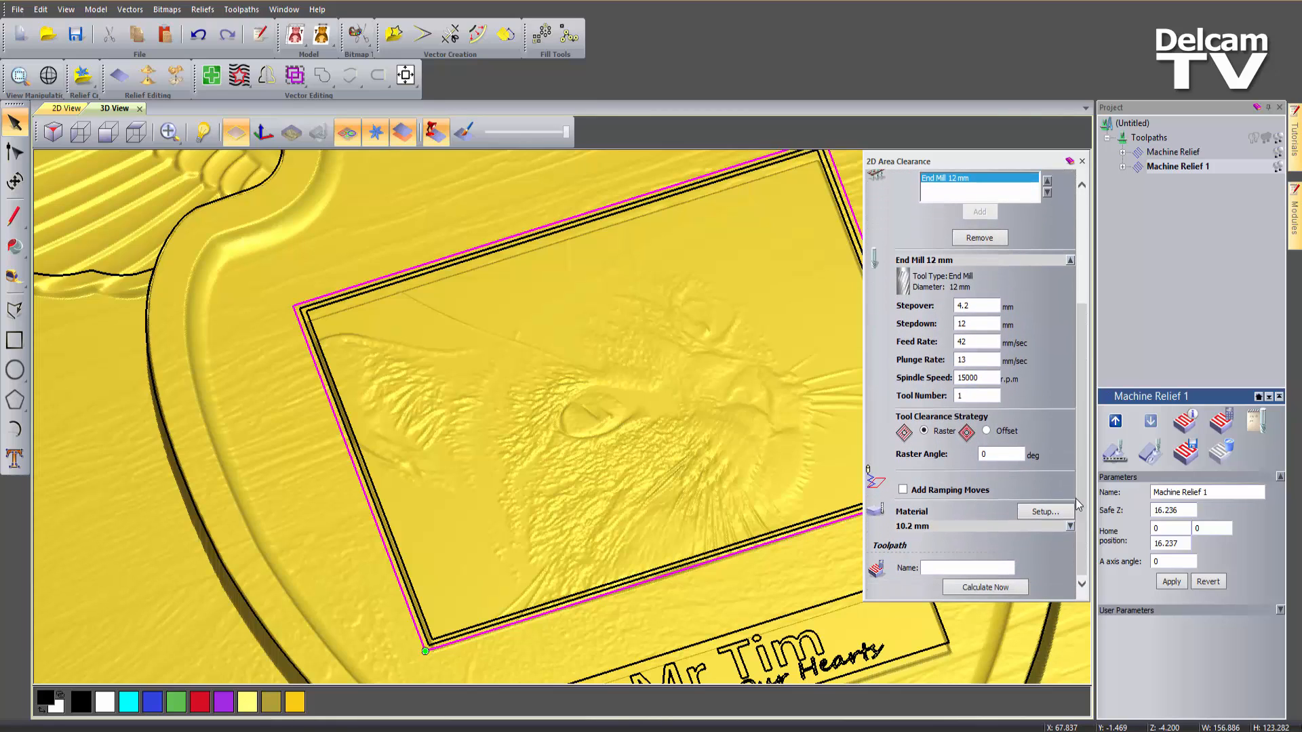
{"action": "left_click", "coordinate": [987, 432]}
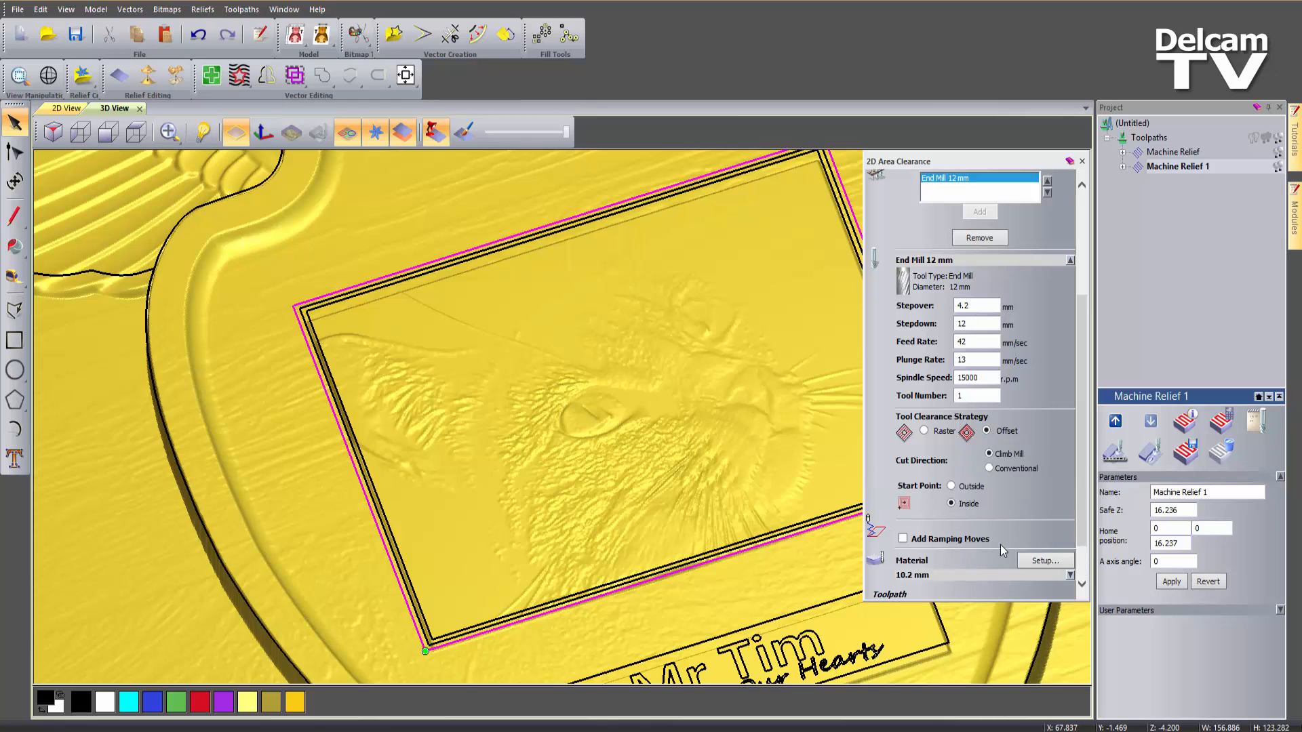
{"action": "scroll", "coordinate": [1085, 508], "scroll_direction": "down", "scroll_amount": 2}
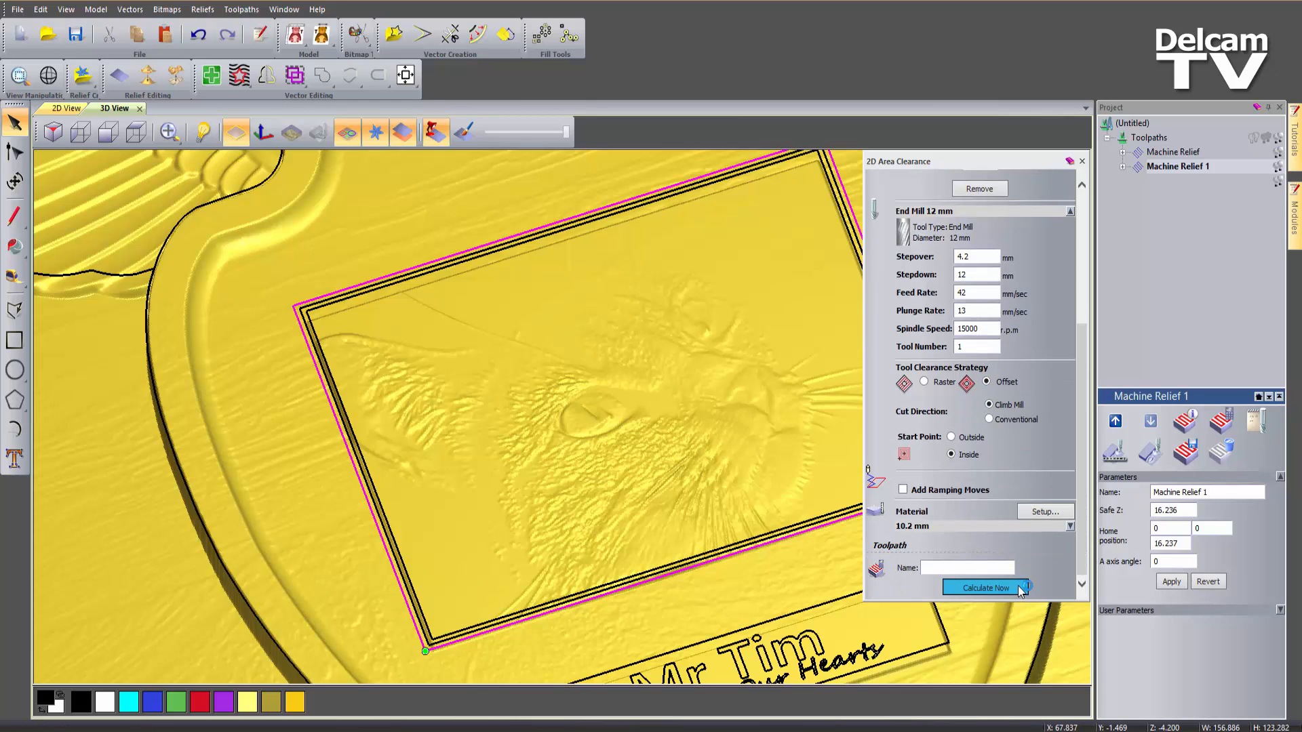
{"action": "left_click", "coordinate": [985, 587]}
{"action": "left_click", "coordinate": [1082, 162]}
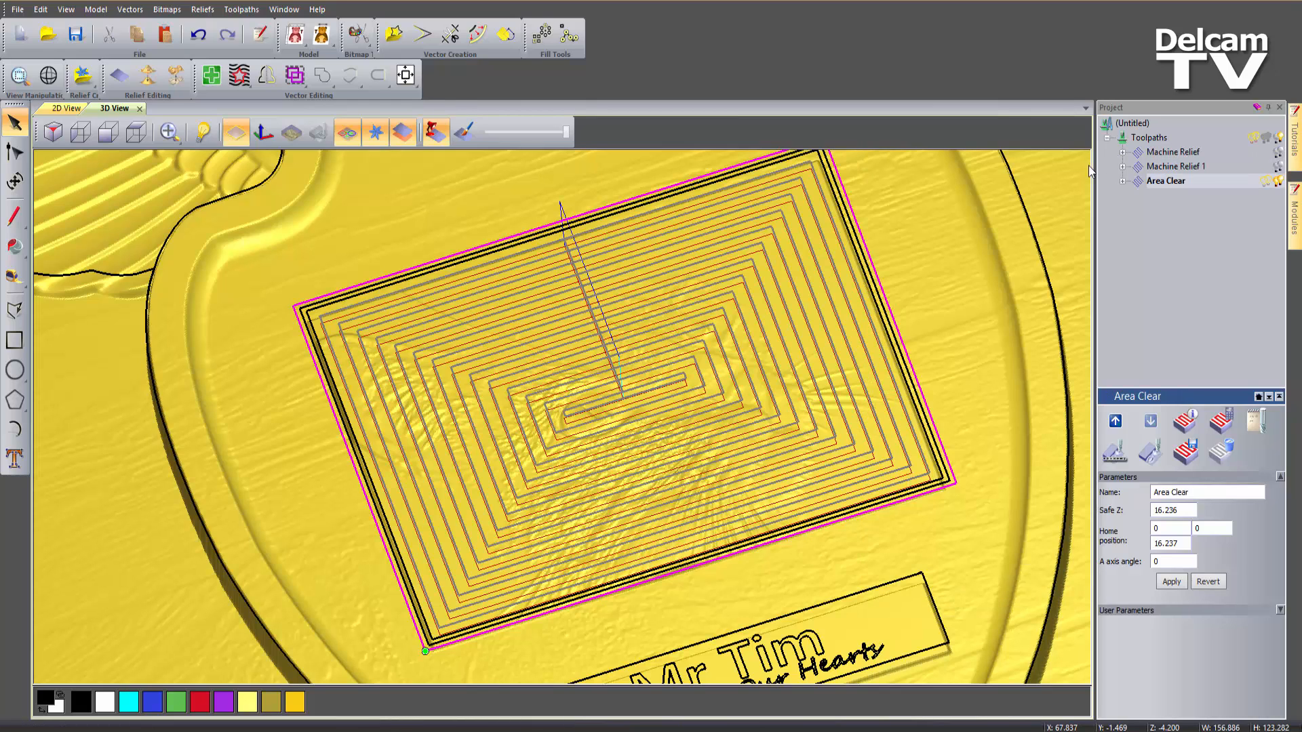
Simulate all toolpaths and show the vectors over the simulated surface
{"action": "right_click", "coordinate": [1151, 138]}
{"action": "left_click", "coordinate": [1190, 244]}
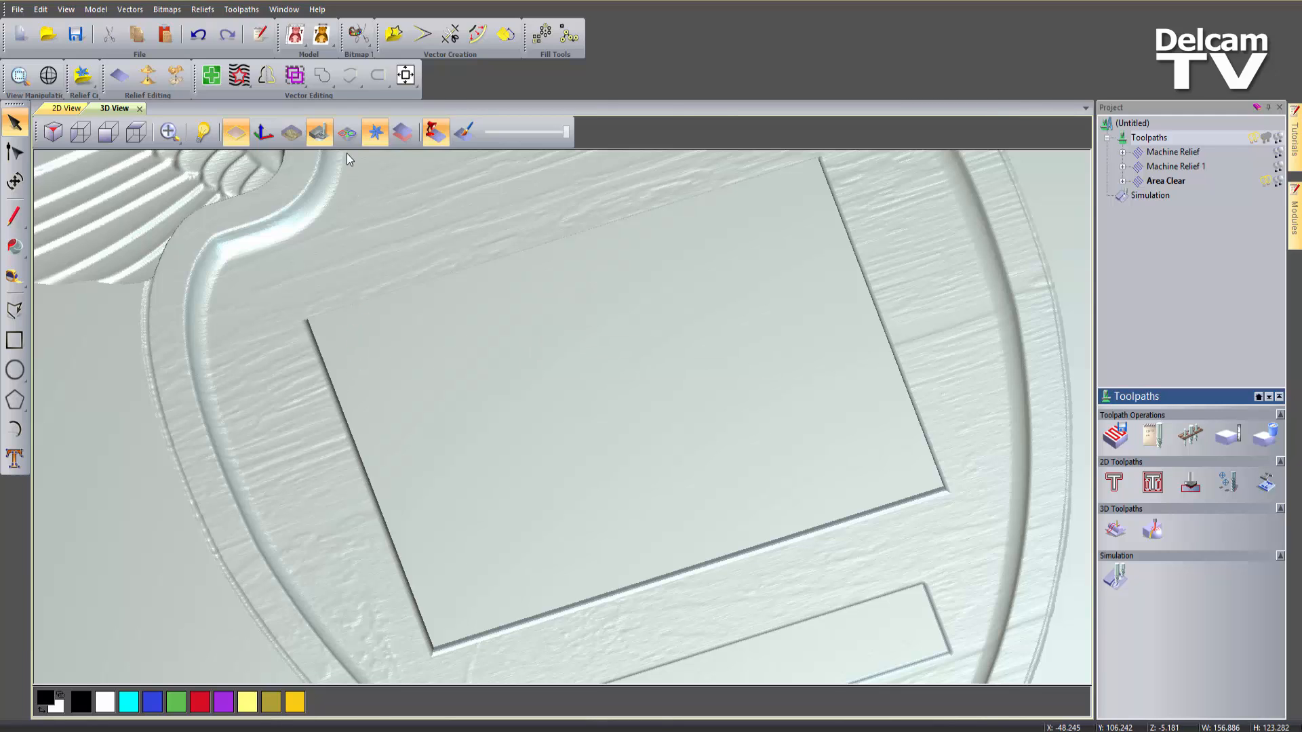
{"action": "left_click", "coordinate": [347, 134]}
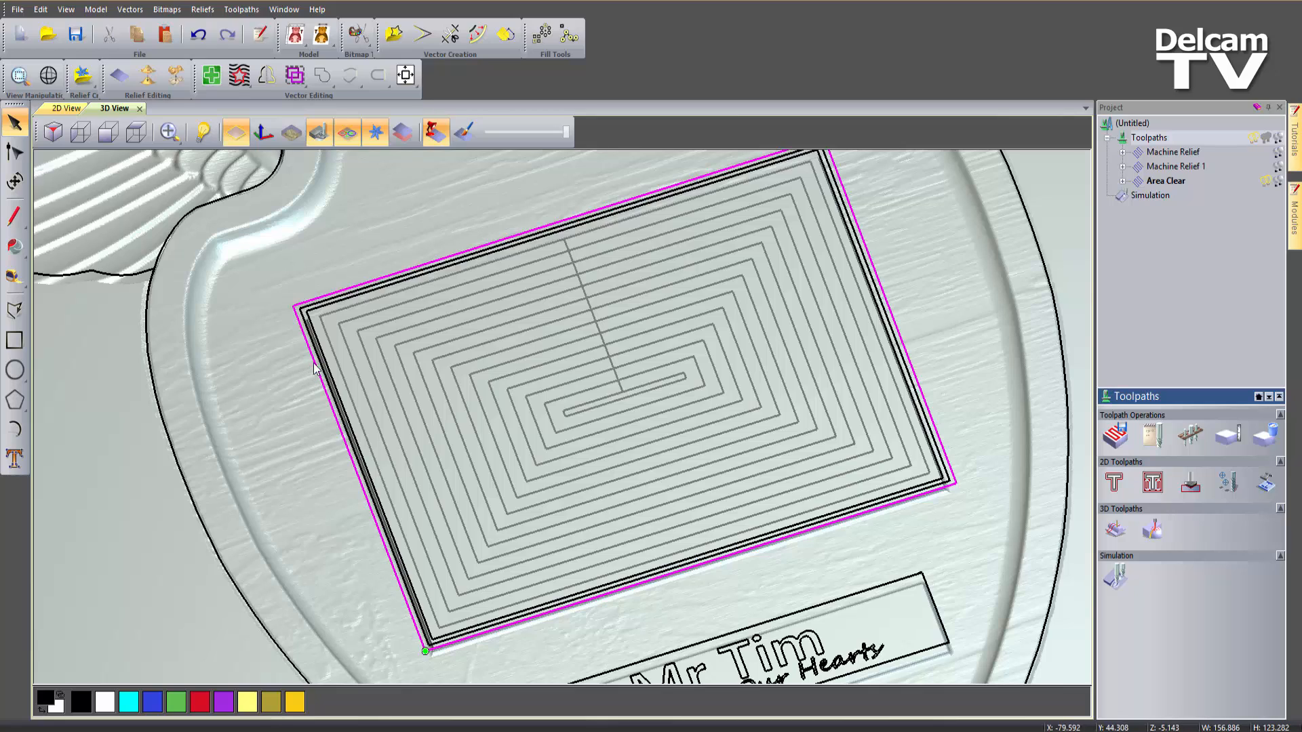
With the area clearance toolpath hidden, start a Machine Relief toolpath inside the cat plate's innermost rectangle, using selected vectors as its area
{"action": "left_click", "coordinate": [318, 317]}
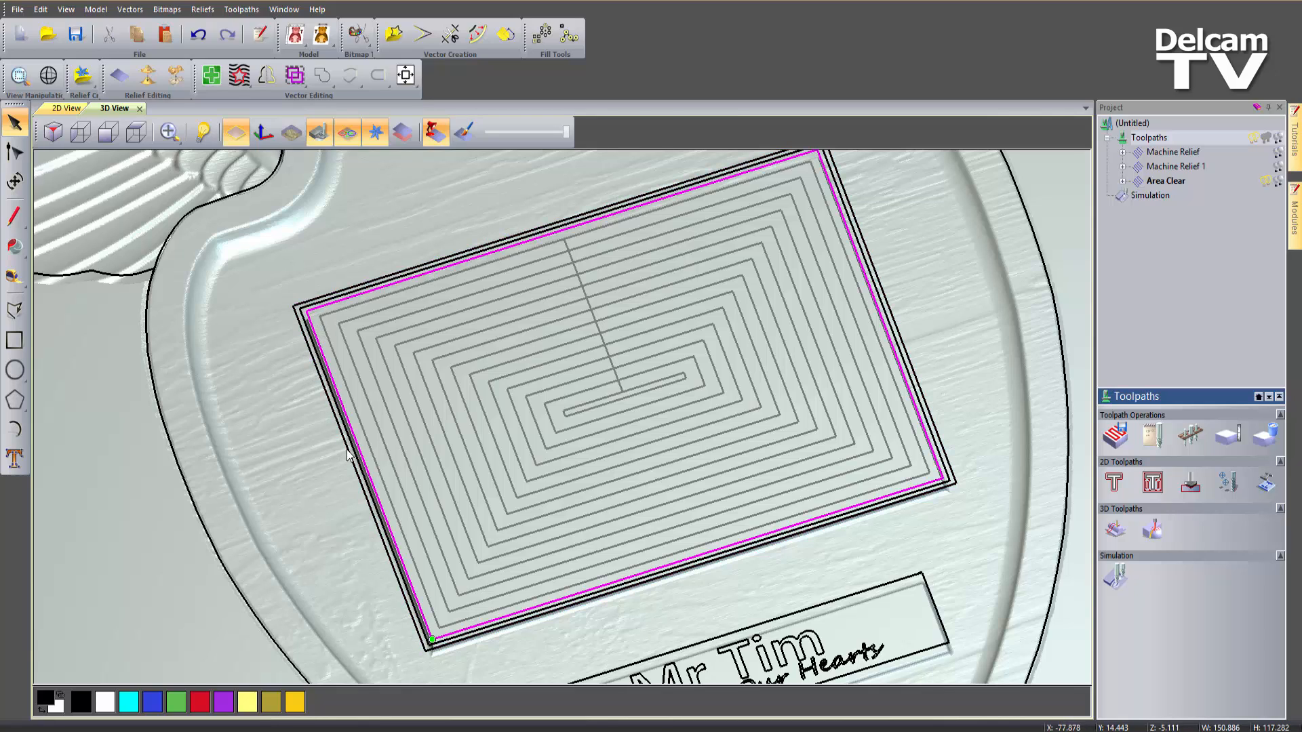
{"action": "left_click", "coordinate": [1264, 181]}
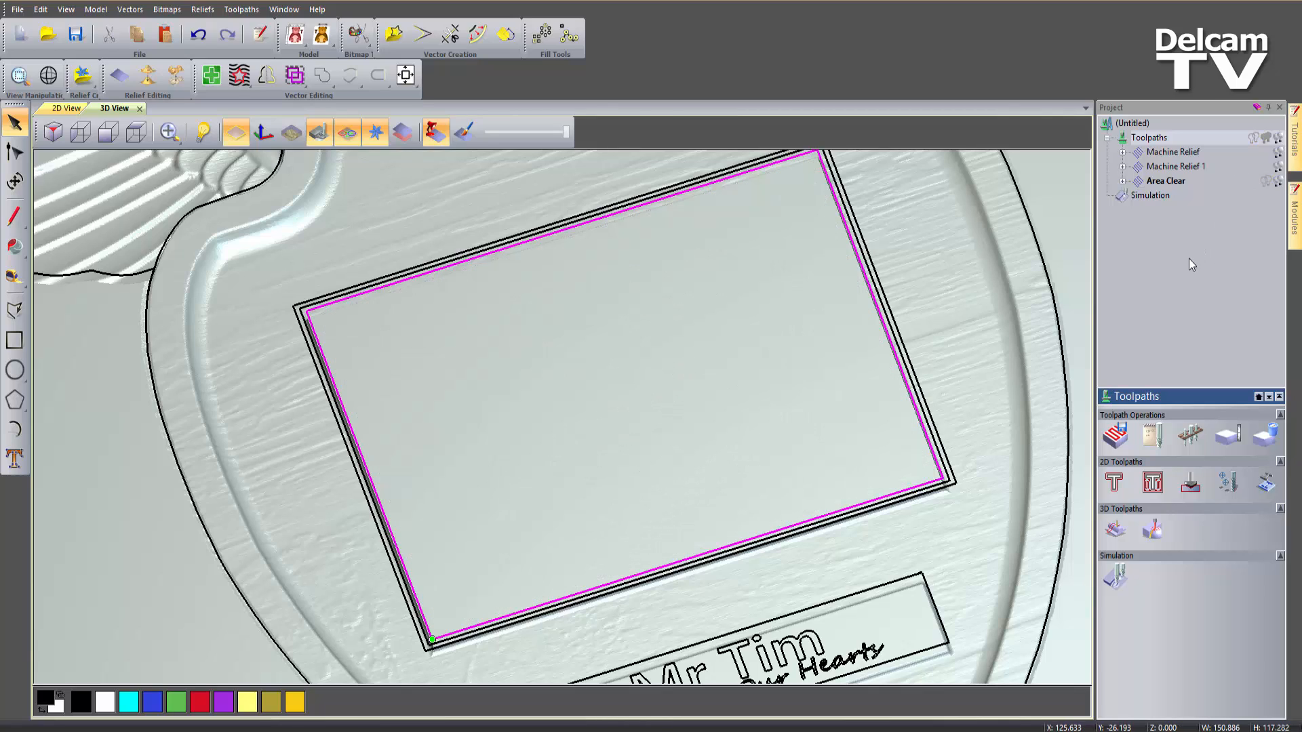
{"action": "left_click", "coordinate": [1115, 529]}
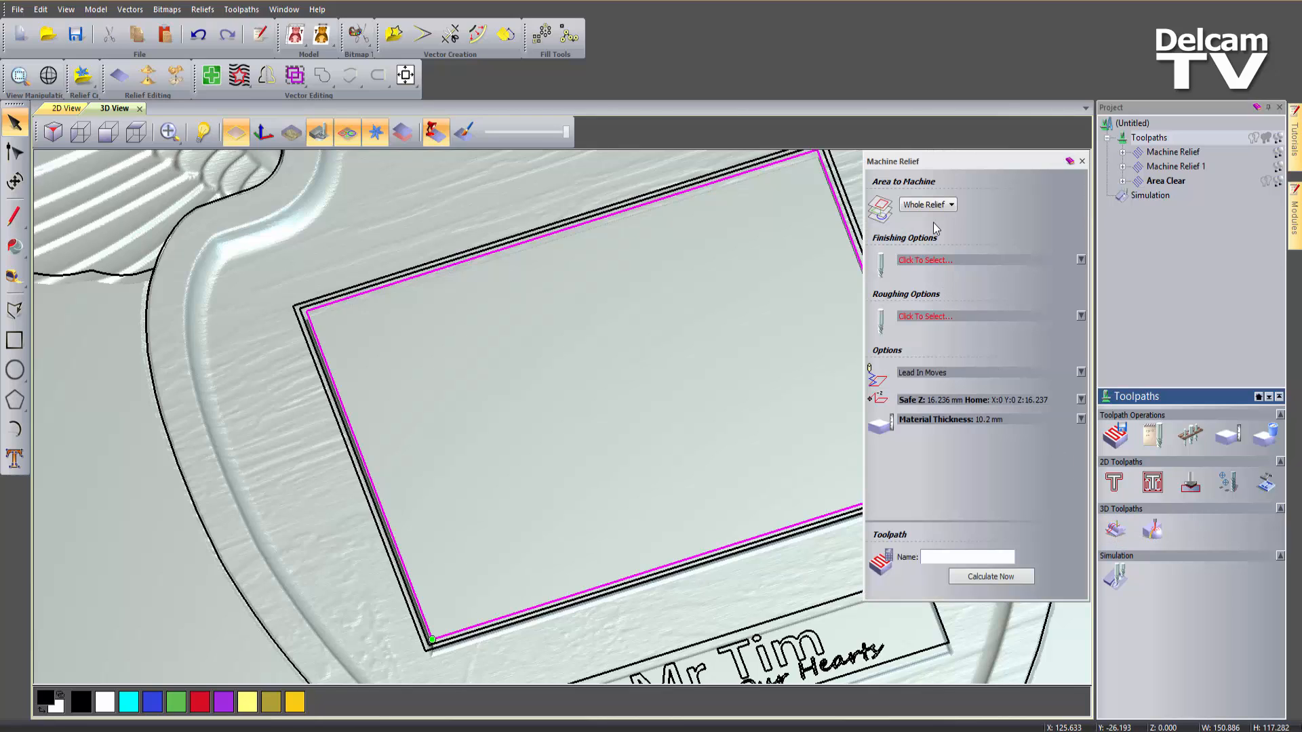
{"action": "left_click", "coordinate": [931, 206]}
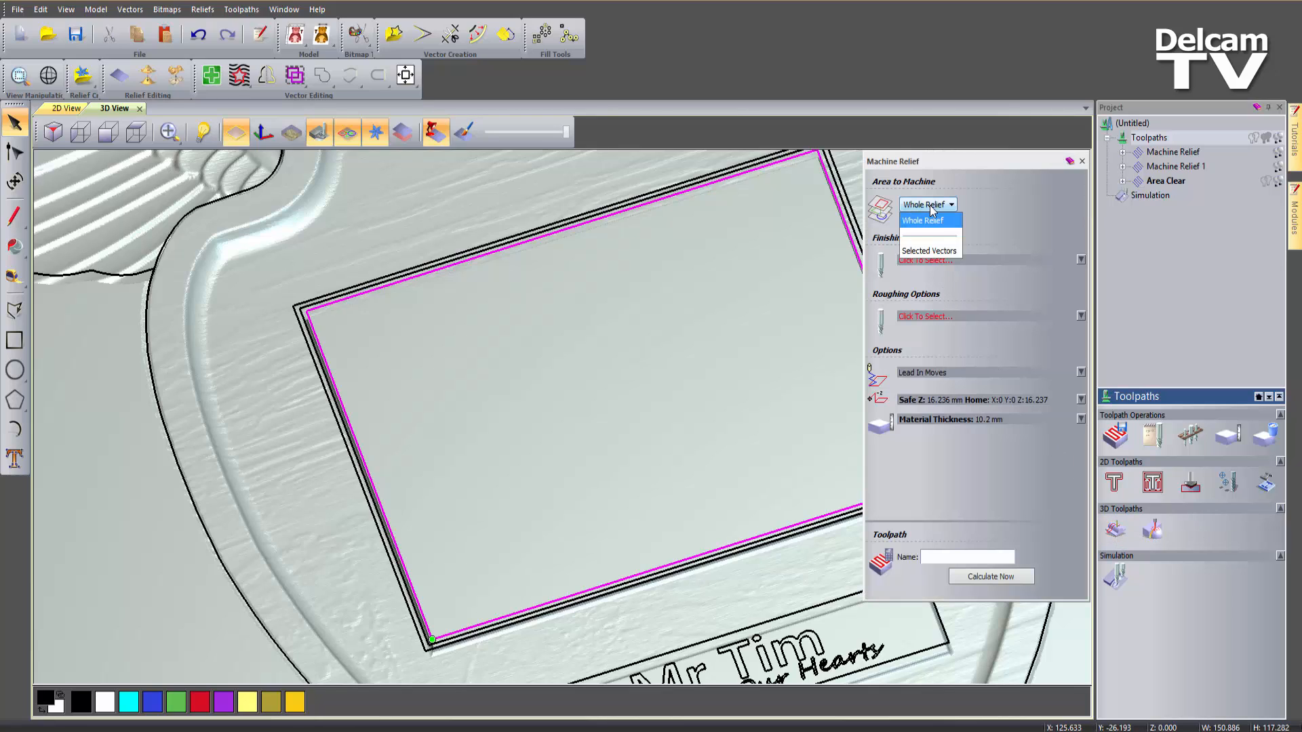
{"action": "left_click", "coordinate": [930, 255]}
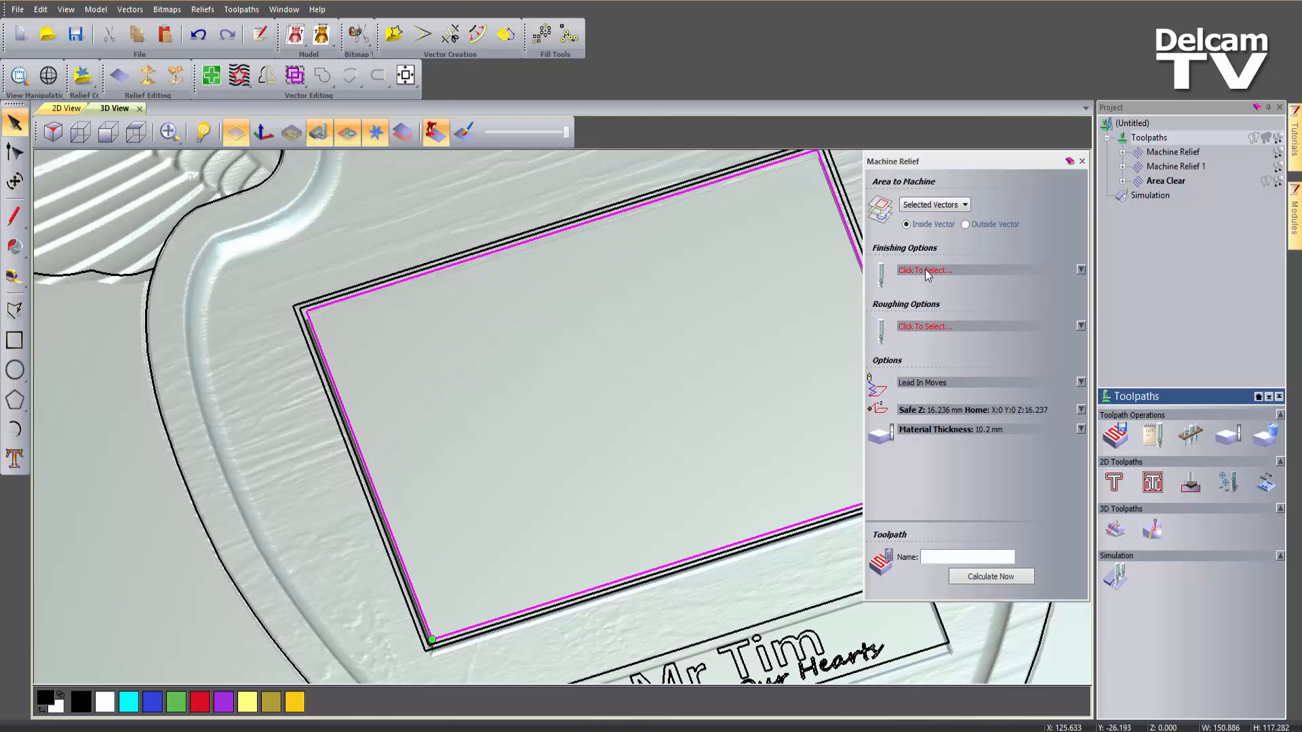
Choose the V-Bit 32 mm 120 degree as the finishing tool for the cat plate's relief toolpath
{"action": "left_click", "coordinate": [925, 270]}
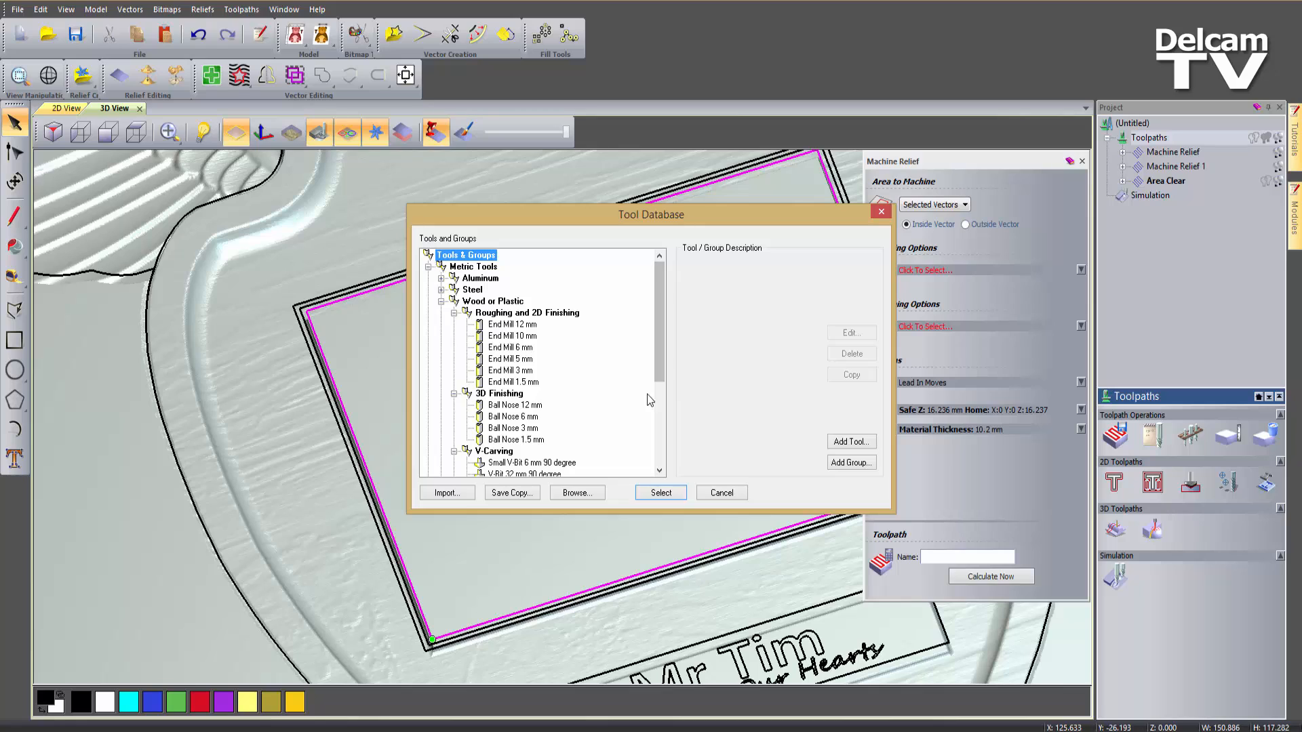
{"action": "left_click_drag", "start_coordinate": [655, 343], "coordinate": [664, 415]}
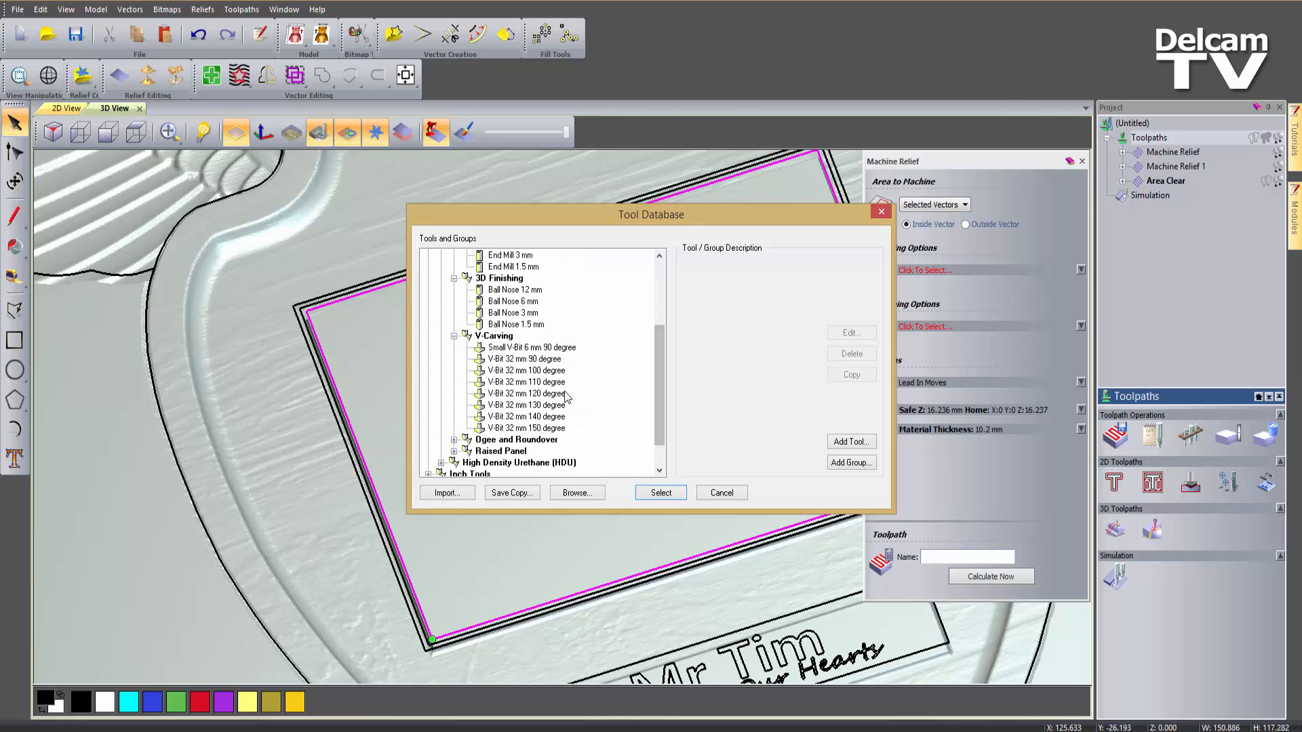
{"action": "left_click", "coordinate": [550, 396]}
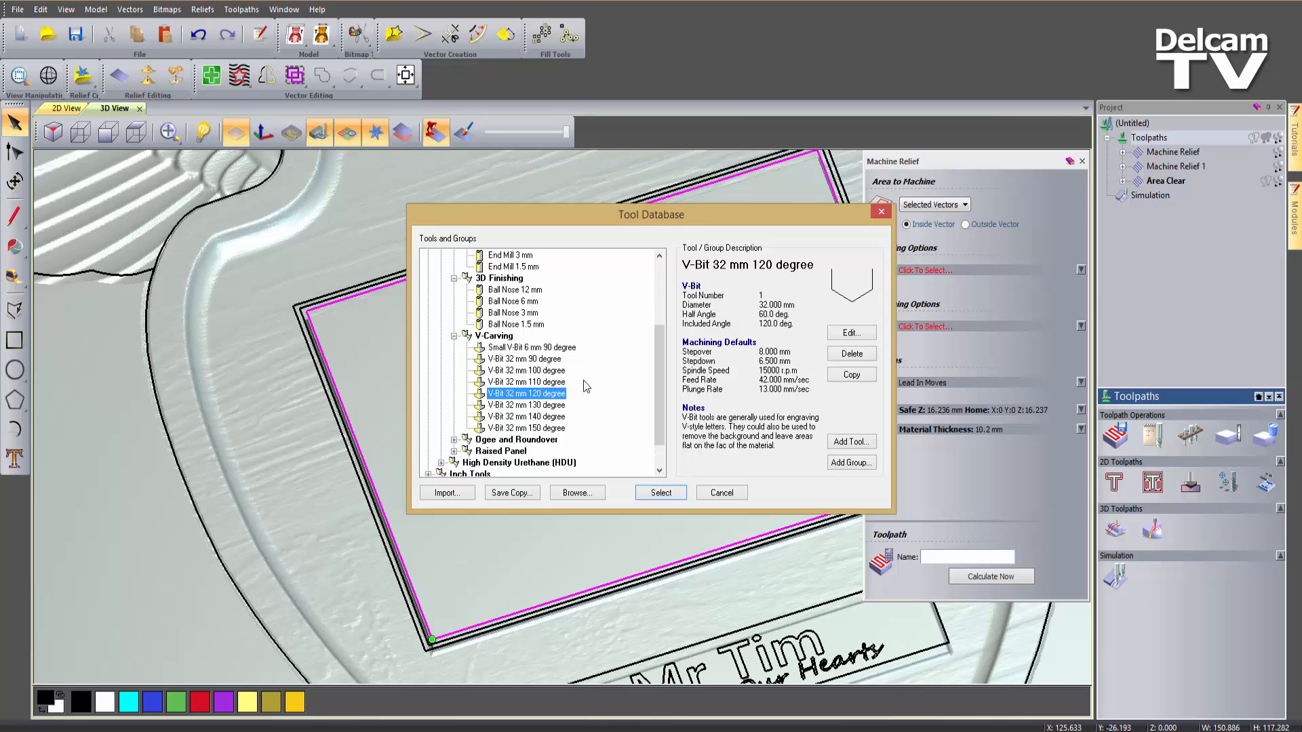
{"action": "left_click", "coordinate": [666, 493]}
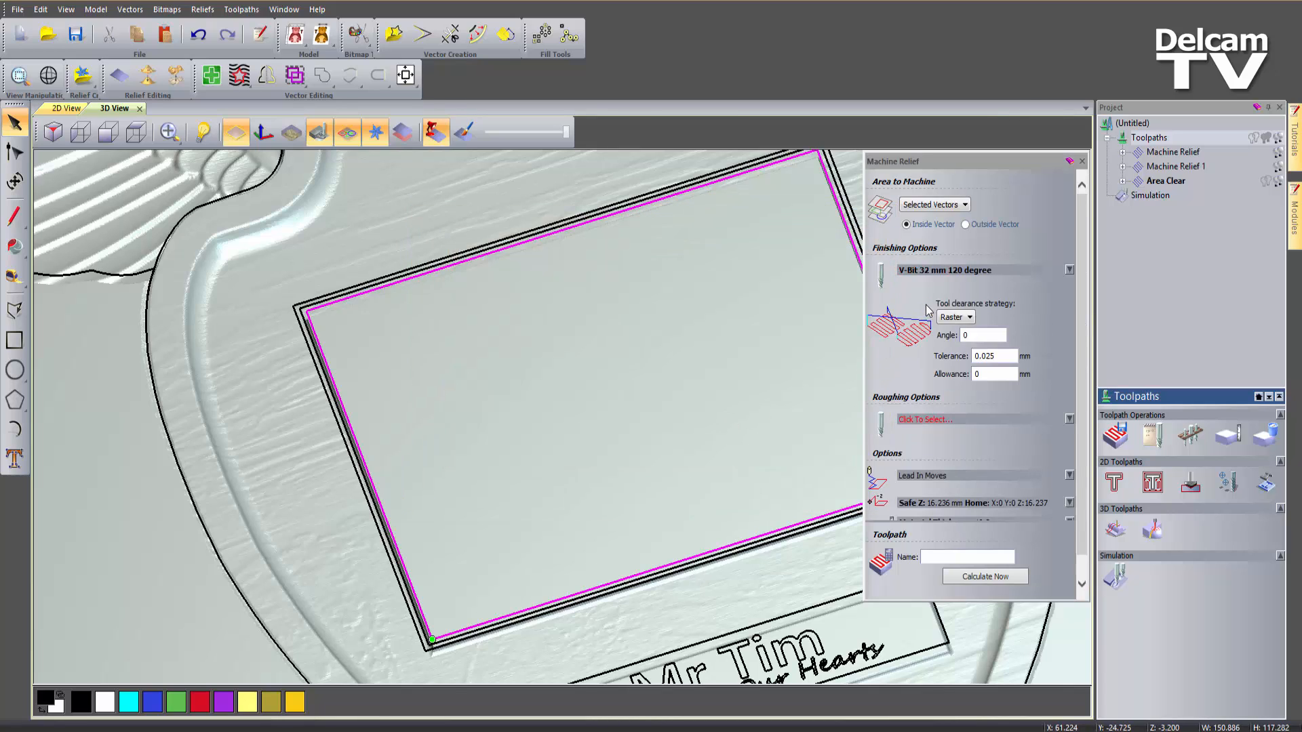
Set the V-bit stepover to 4 mm and the raster angle to 45, and calculate the relief toolpath
{"action": "left_click", "coordinate": [944, 271]}
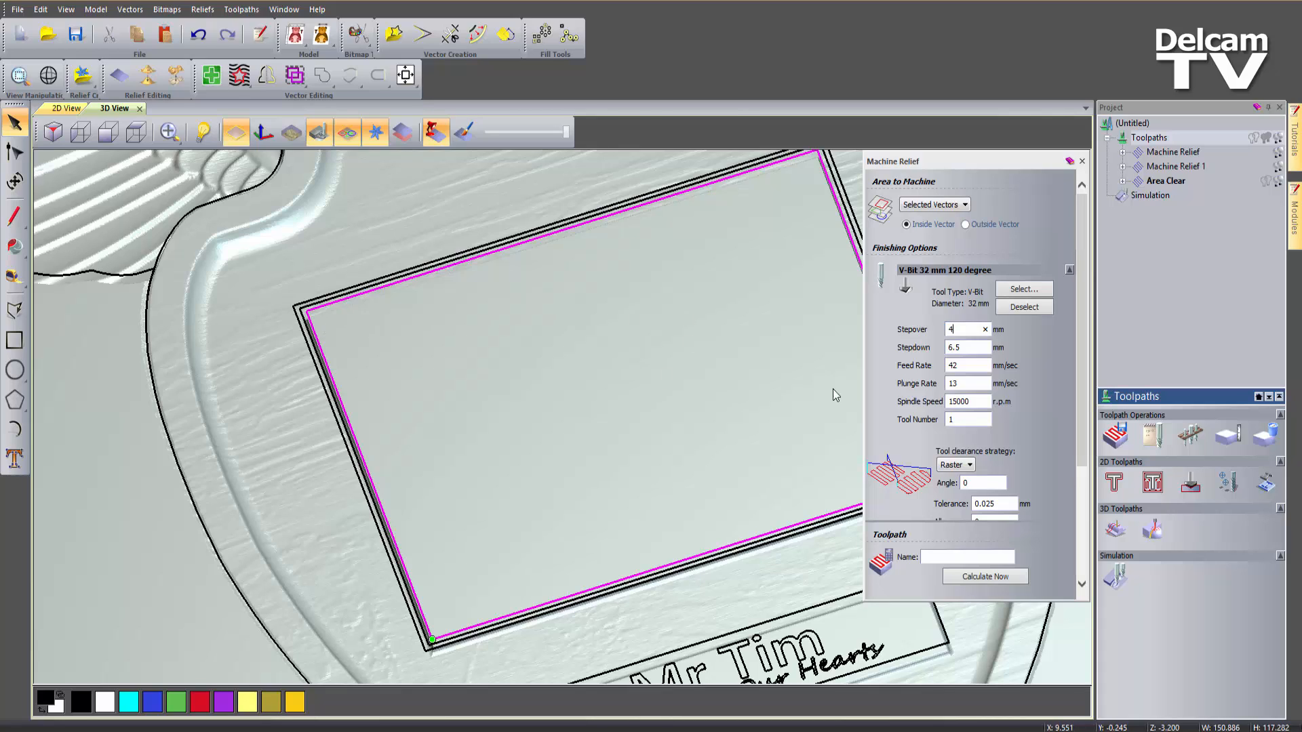
{"action": "scroll", "coordinate": [1081, 381], "scroll_direction": "down", "scroll_amount": 3}
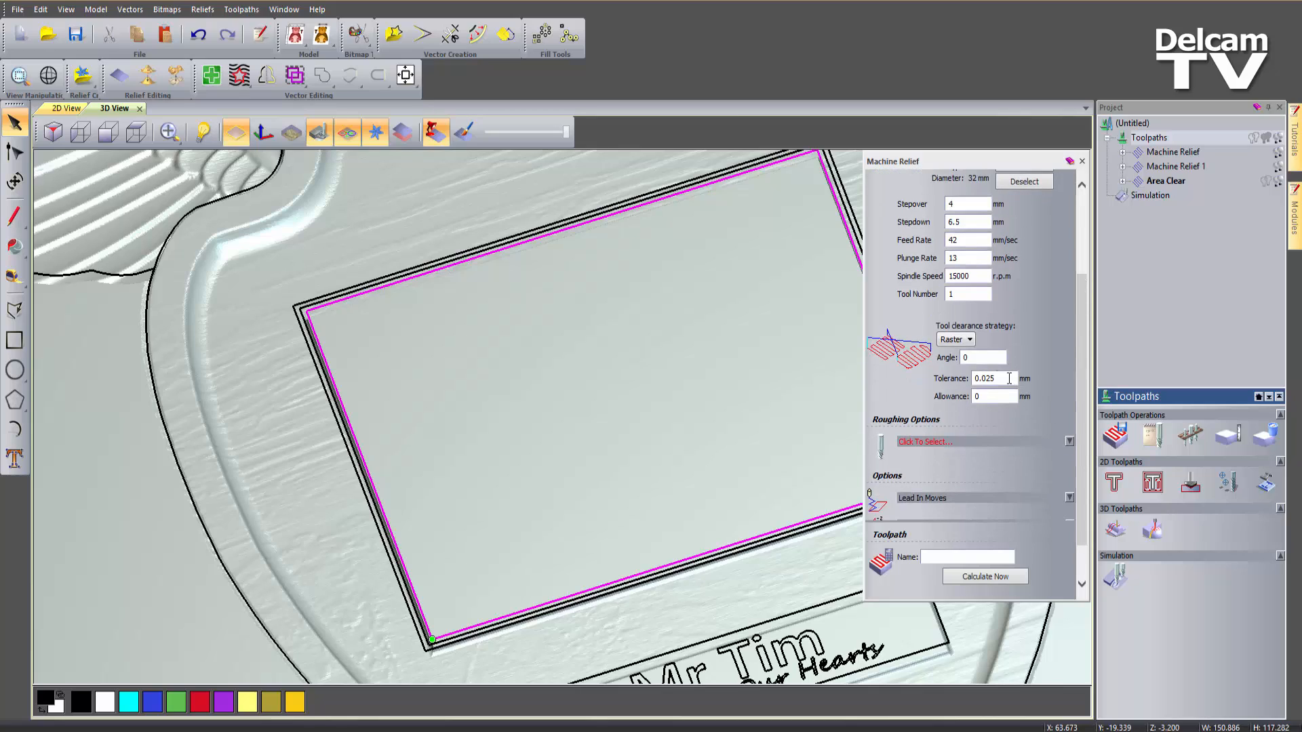
{"action": "double_click", "coordinate": [979, 357]}
{"action": "type", "text": "45"}
{"action": "left_click", "coordinate": [1015, 578]}
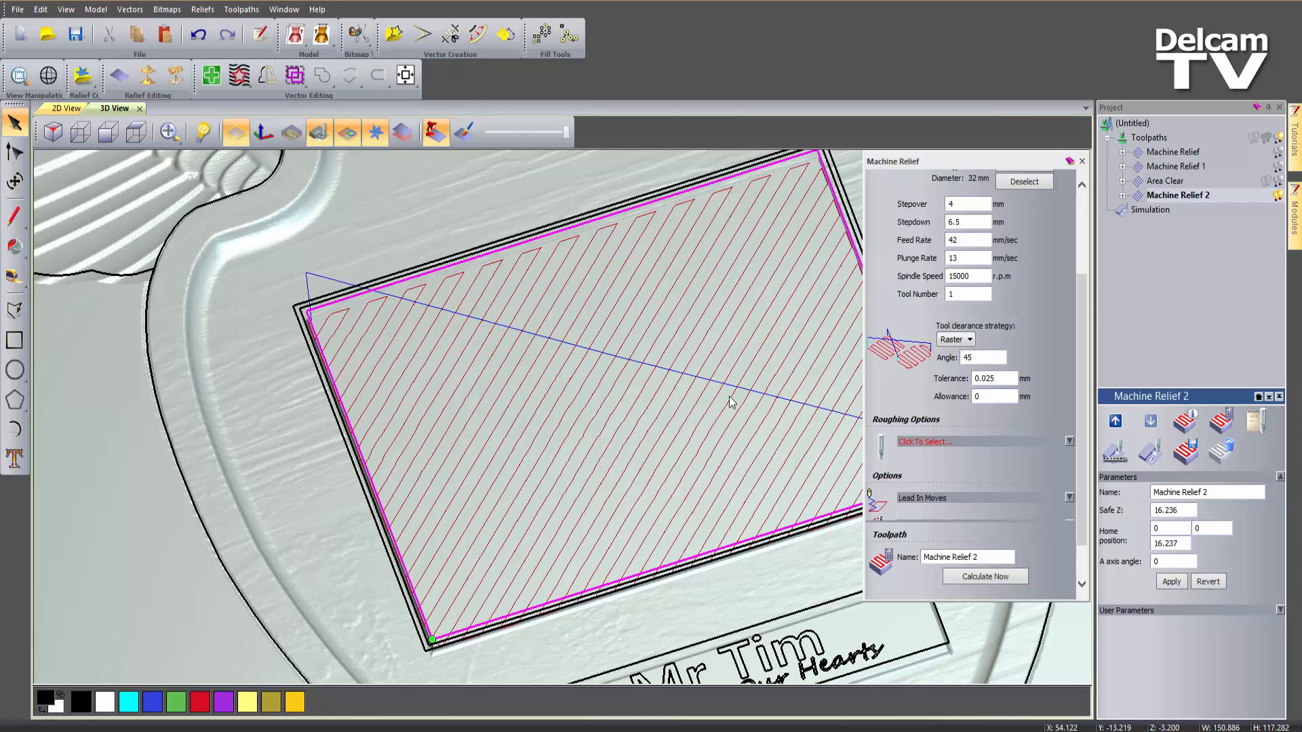
Simulate the new V-bit relief toolpath on the cat plate
{"action": "scroll", "coordinate": [659, 408], "scroll_direction": "down", "scroll_amount": 2}
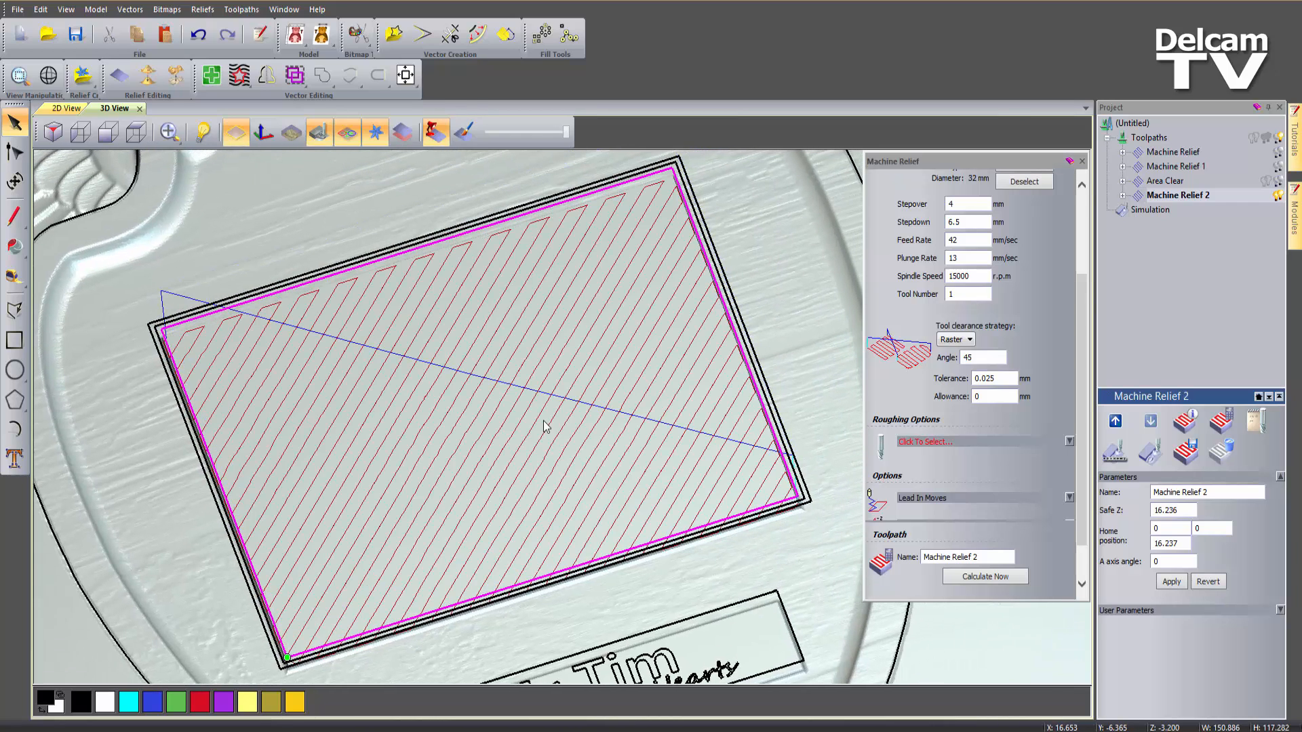
{"action": "right_click", "coordinate": [1158, 194]}
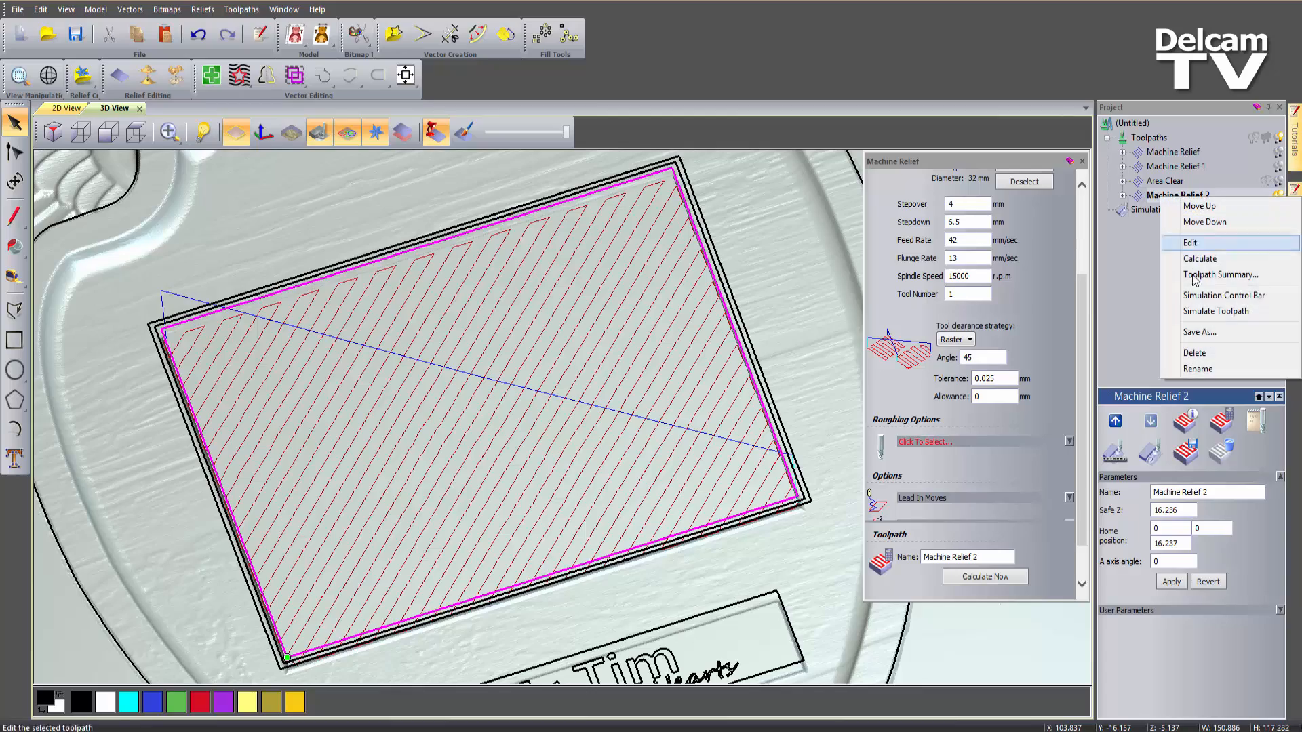
{"action": "left_click", "coordinate": [1196, 311]}
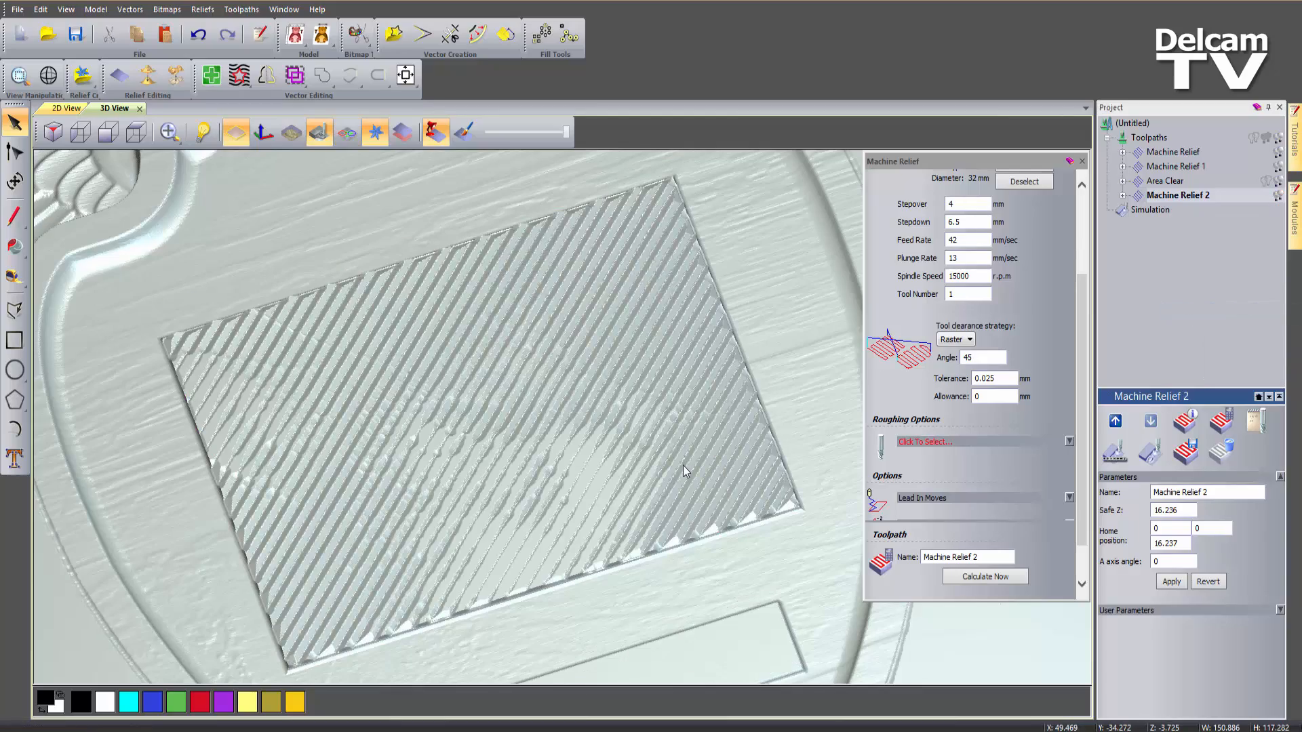
Examine how clearly the cat reads in the simulated 4 mm raster grooves, both close up and from a distance
{"action": "scroll", "coordinate": [602, 575], "scroll_direction": "up", "scroll_amount": 4}
{"action": "mouse_move", "coordinate": [602, 575]}
{"action": "left_mouse_down"}
{"action": "mouse_move", "coordinate": [546, 483]}
{"action": "mouse_move", "coordinate": [609, 535]}
{"action": "mouse_move", "coordinate": [635, 511]}
{"action": "mouse_move", "coordinate": [541, 553]}
{"action": "mouse_move", "coordinate": [526, 536]}
{"action": "left_mouse_up"}
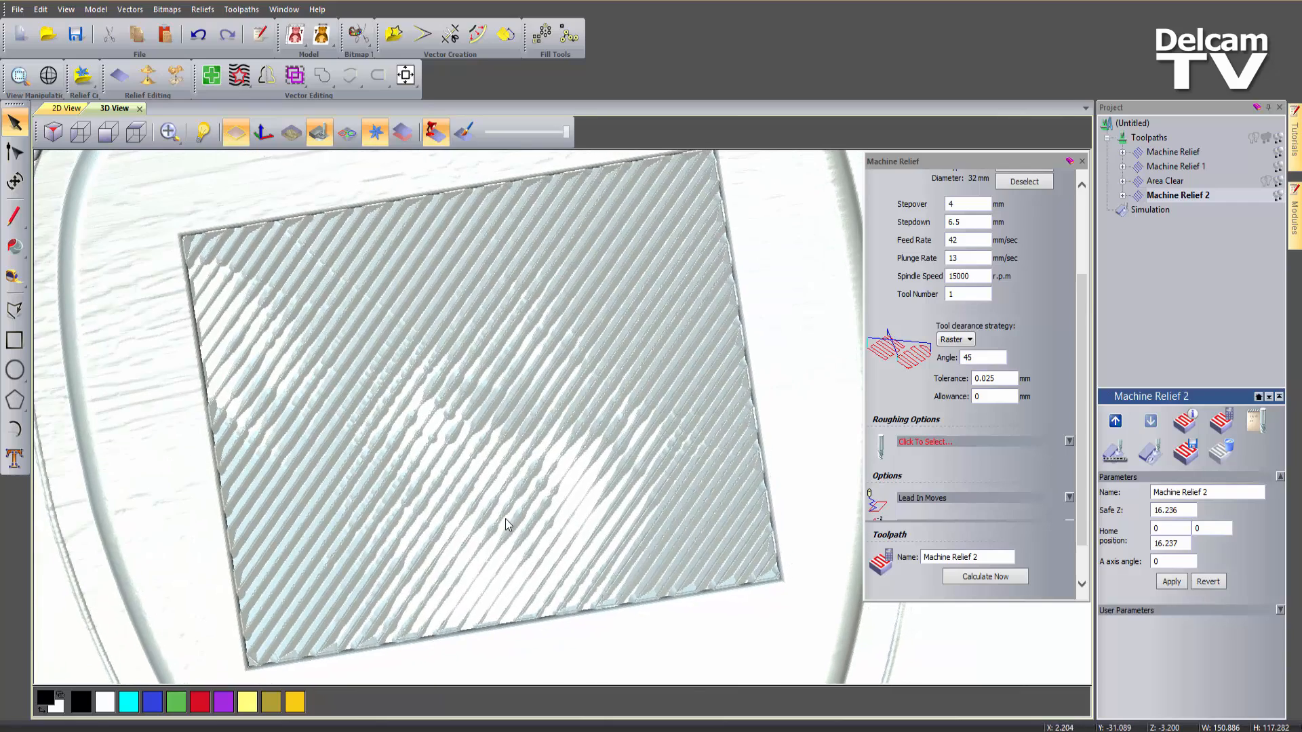
{"action": "scroll", "coordinate": [515, 509], "scroll_direction": "down", "scroll_amount": 4}
{"action": "scroll", "coordinate": [519, 498], "scroll_direction": "down", "scroll_amount": 3}
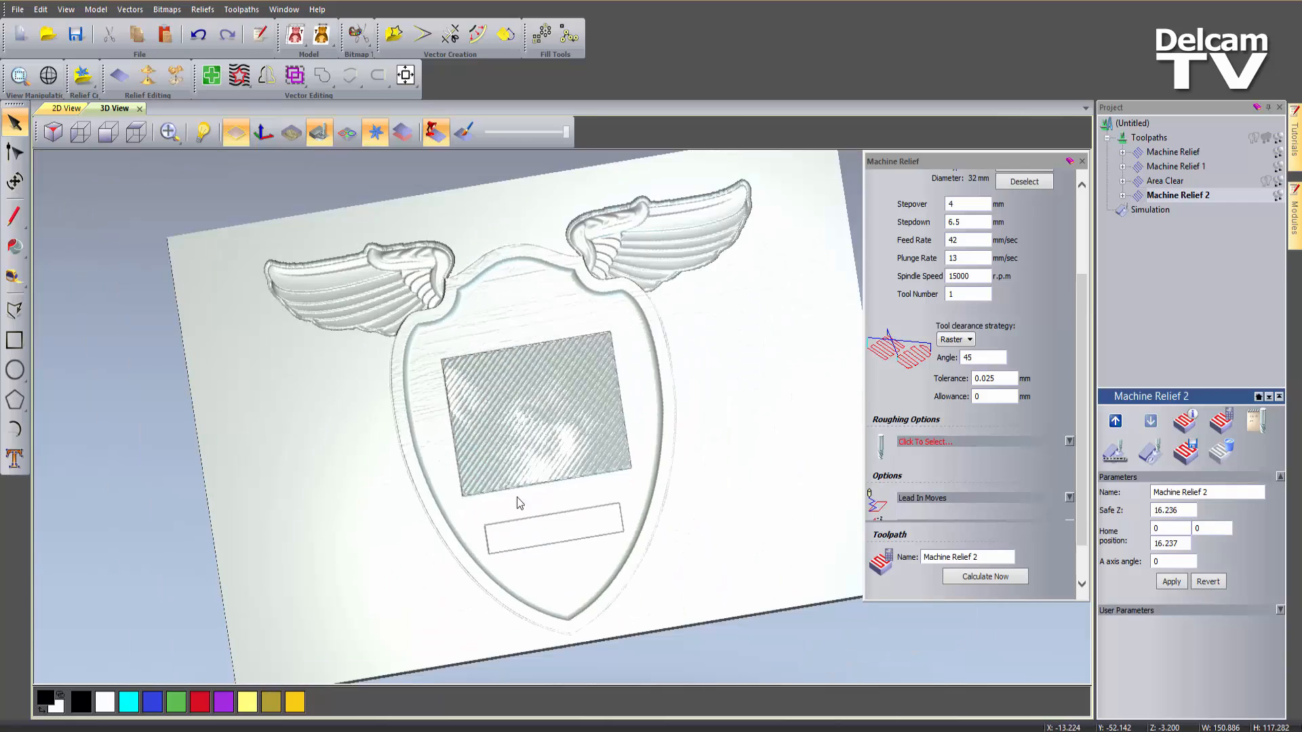
{"action": "scroll", "coordinate": [516, 500], "scroll_direction": "up", "scroll_amount": 3}
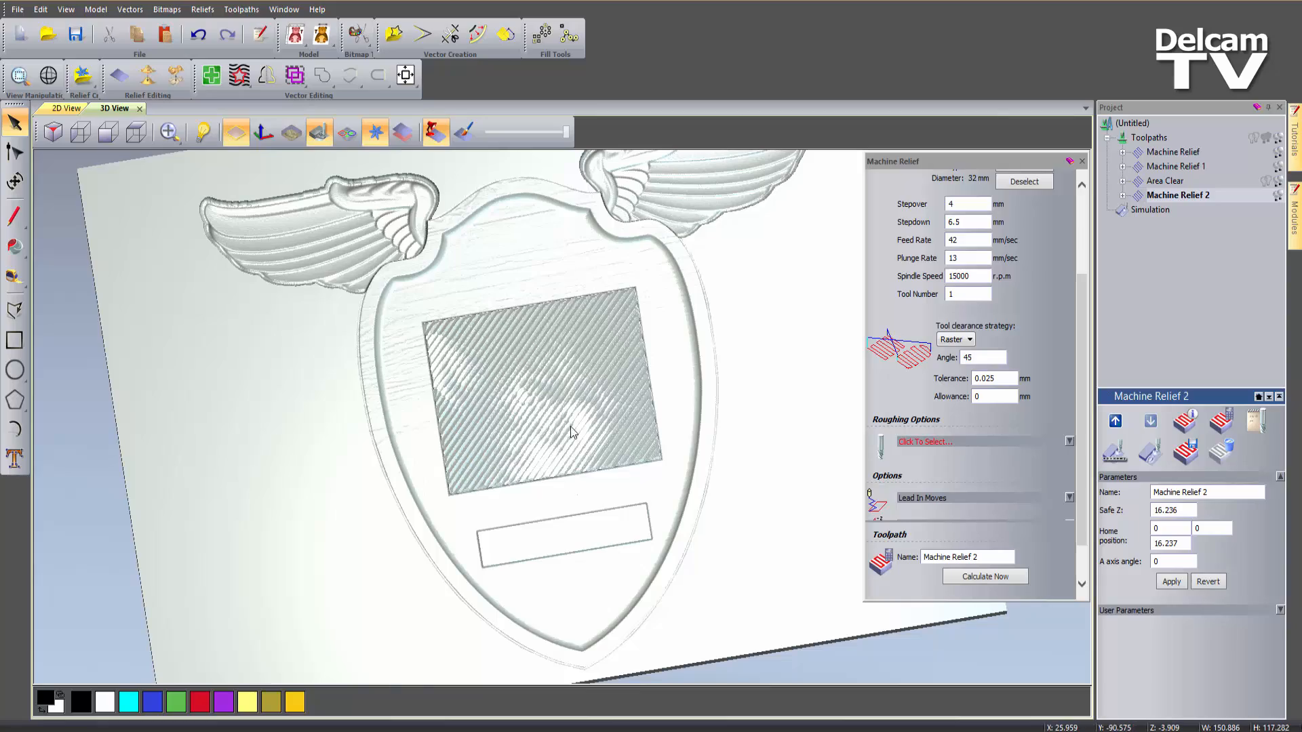
{"action": "scroll", "coordinate": [535, 464], "scroll_direction": "up", "scroll_amount": 3}
{"action": "scroll", "coordinate": [535, 459], "scroll_direction": "up", "scroll_amount": 2}
{"action": "scroll", "coordinate": [573, 440], "scroll_direction": "down", "scroll_amount": 3}
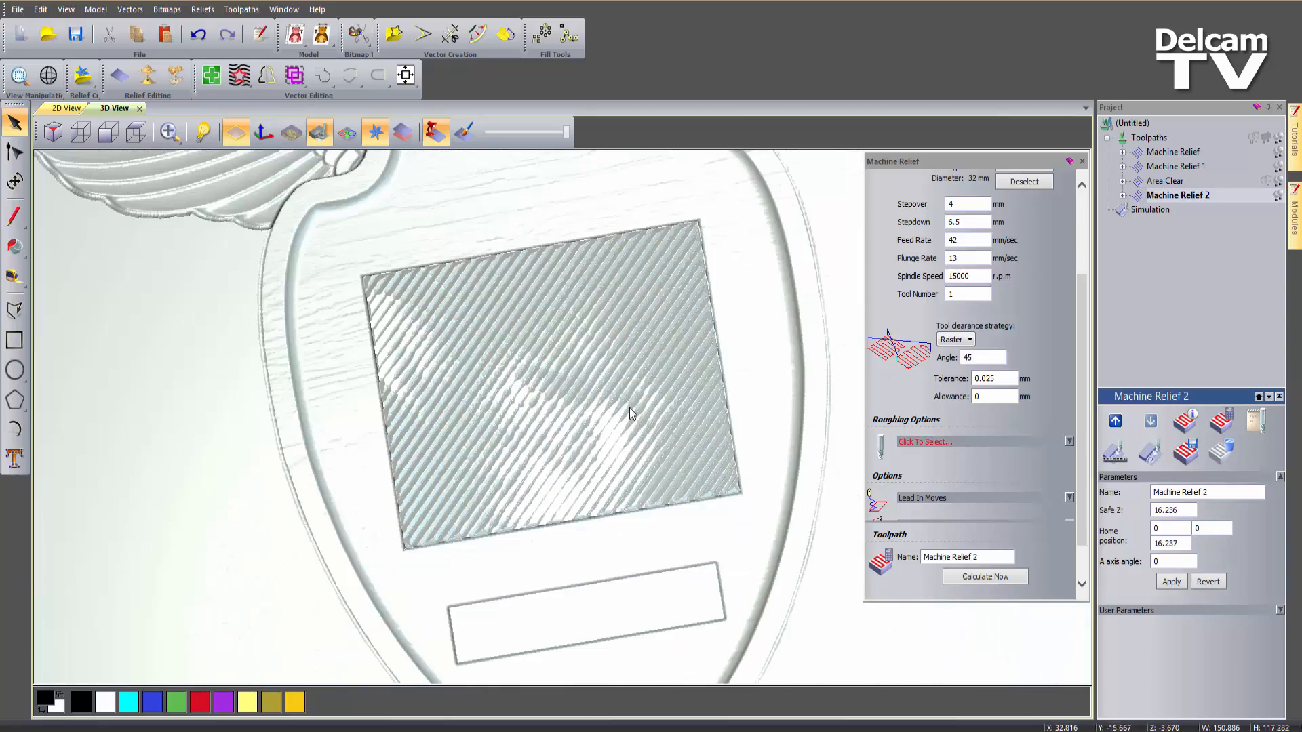
{"action": "scroll", "coordinate": [623, 400], "scroll_direction": "up", "scroll_amount": 2}
{"action": "scroll", "coordinate": [590, 438], "scroll_direction": "down", "scroll_amount": 2}
{"action": "scroll", "coordinate": [620, 461], "scroll_direction": "up", "scroll_amount": 2}
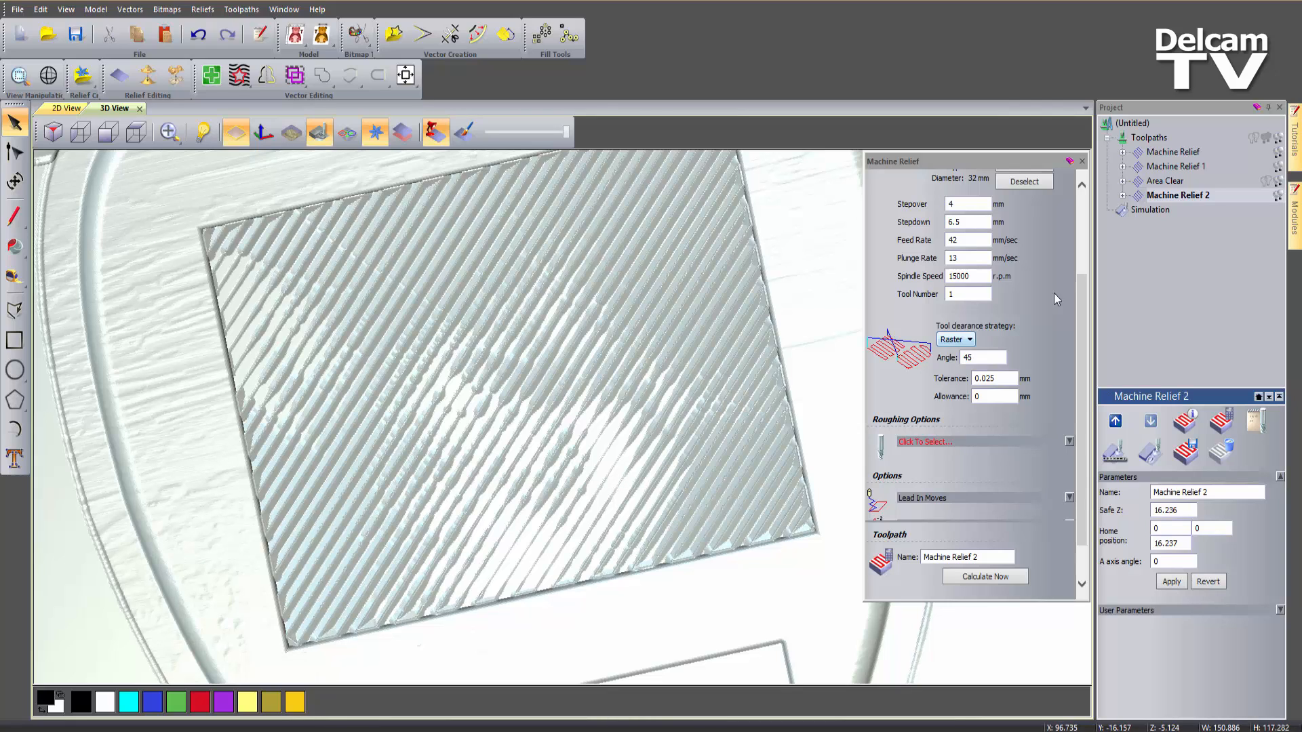
Delete the simulation and recalculate the cat plate's relief toolpath with a 2 mm stepover
{"action": "right_click", "coordinate": [1157, 209]}
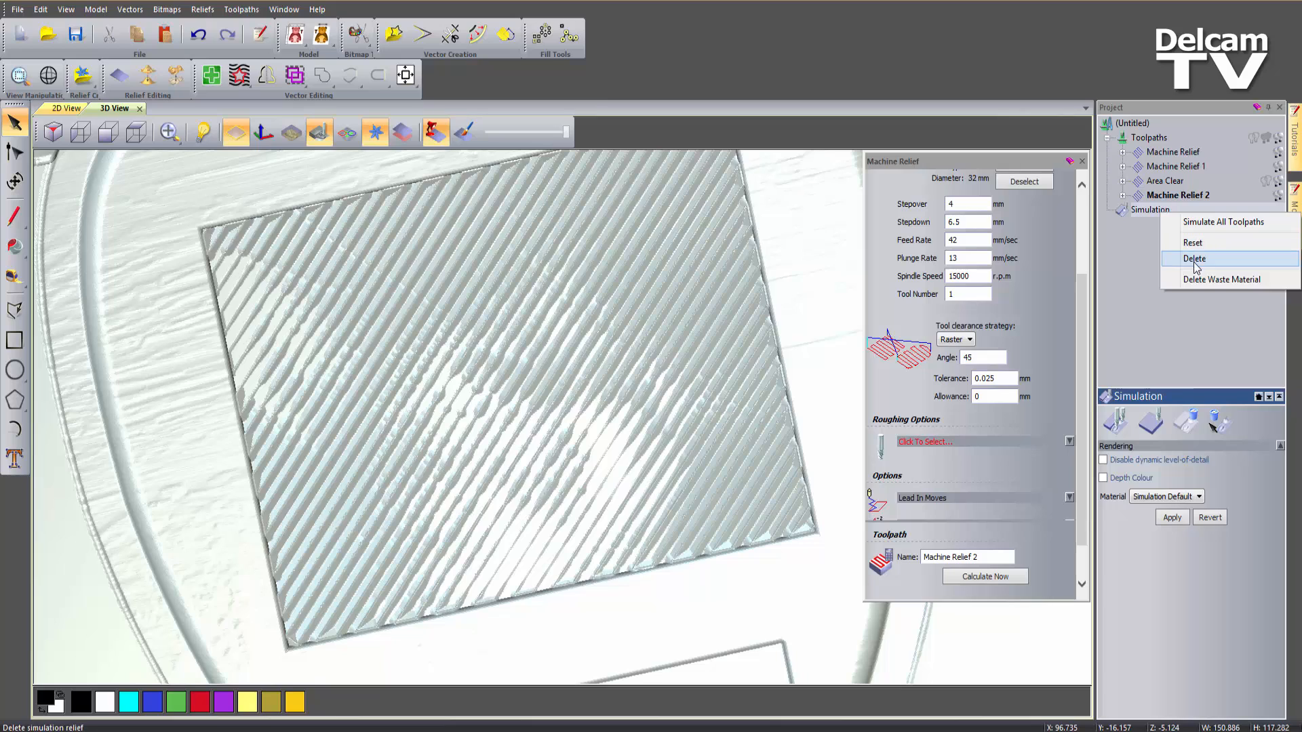
{"action": "left_click", "coordinate": [1197, 257]}
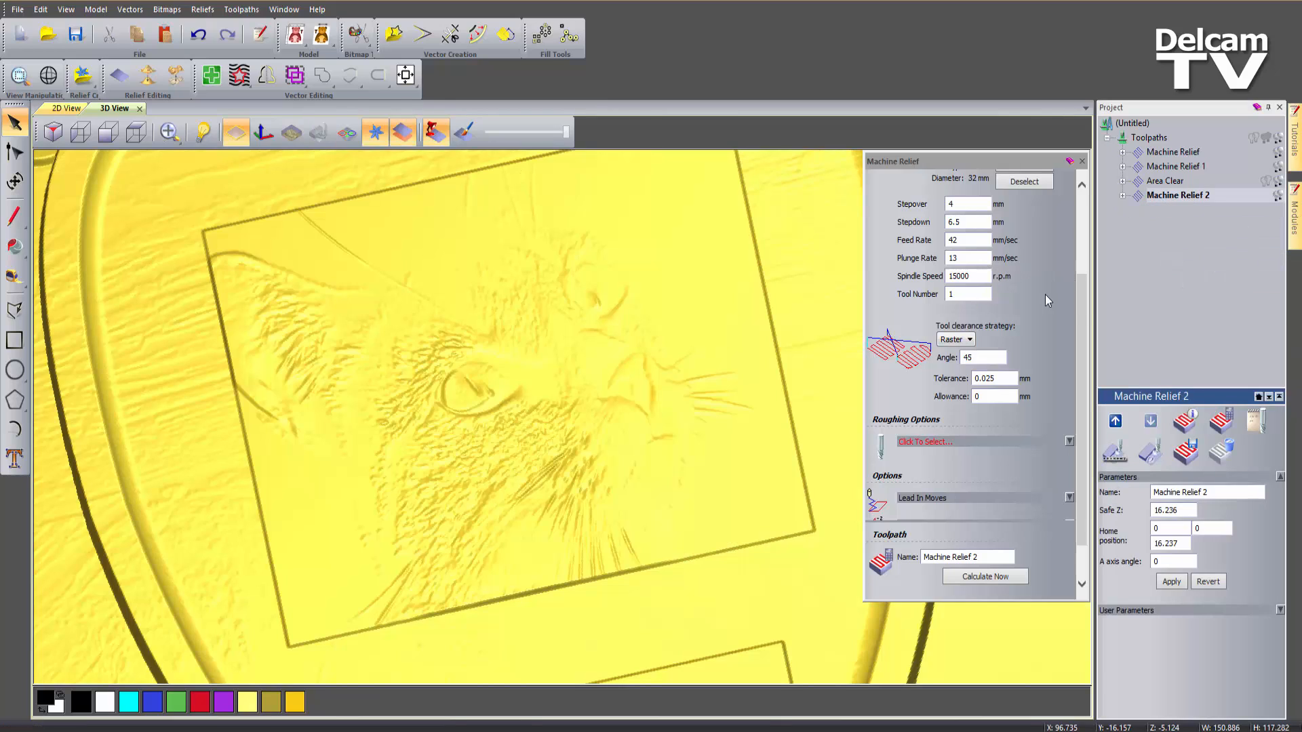
{"action": "left_click_drag", "start_coordinate": [1087, 298], "coordinate": [1084, 226]}
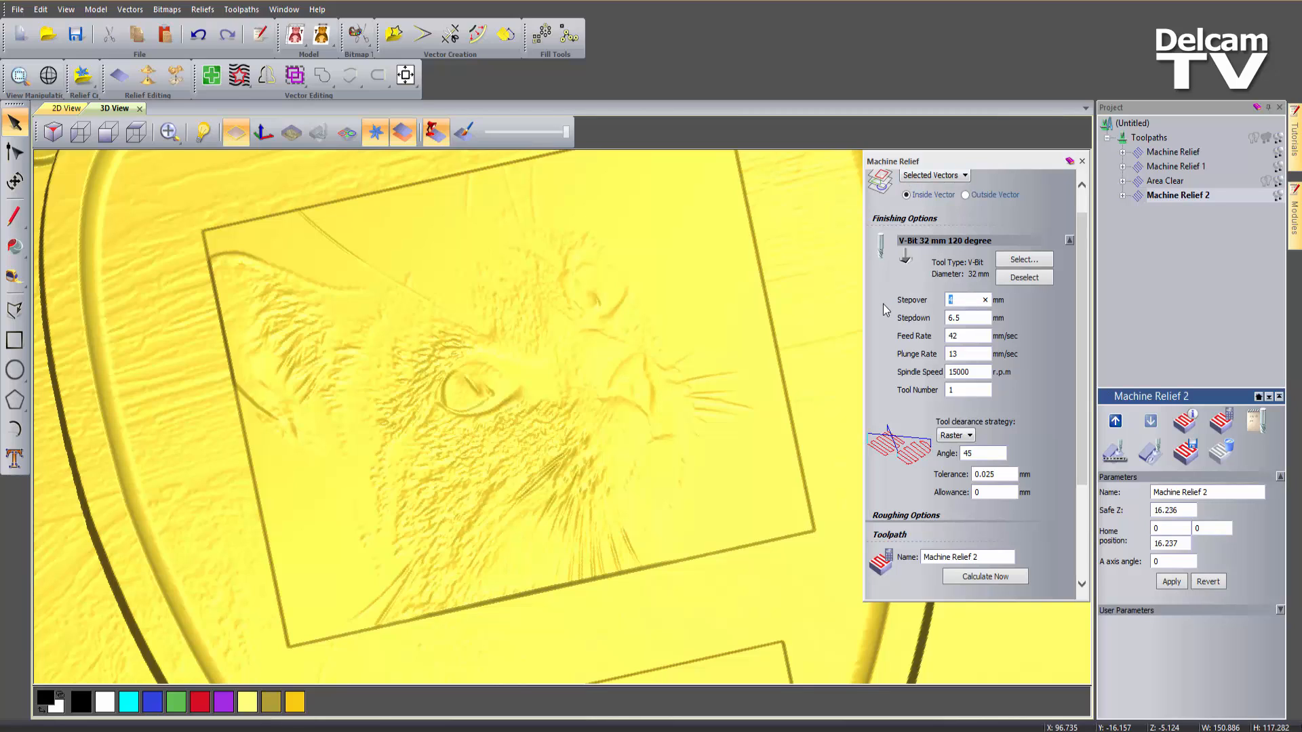
{"action": "type", "text": "2"}
{"action": "left_click", "coordinate": [1003, 582]}
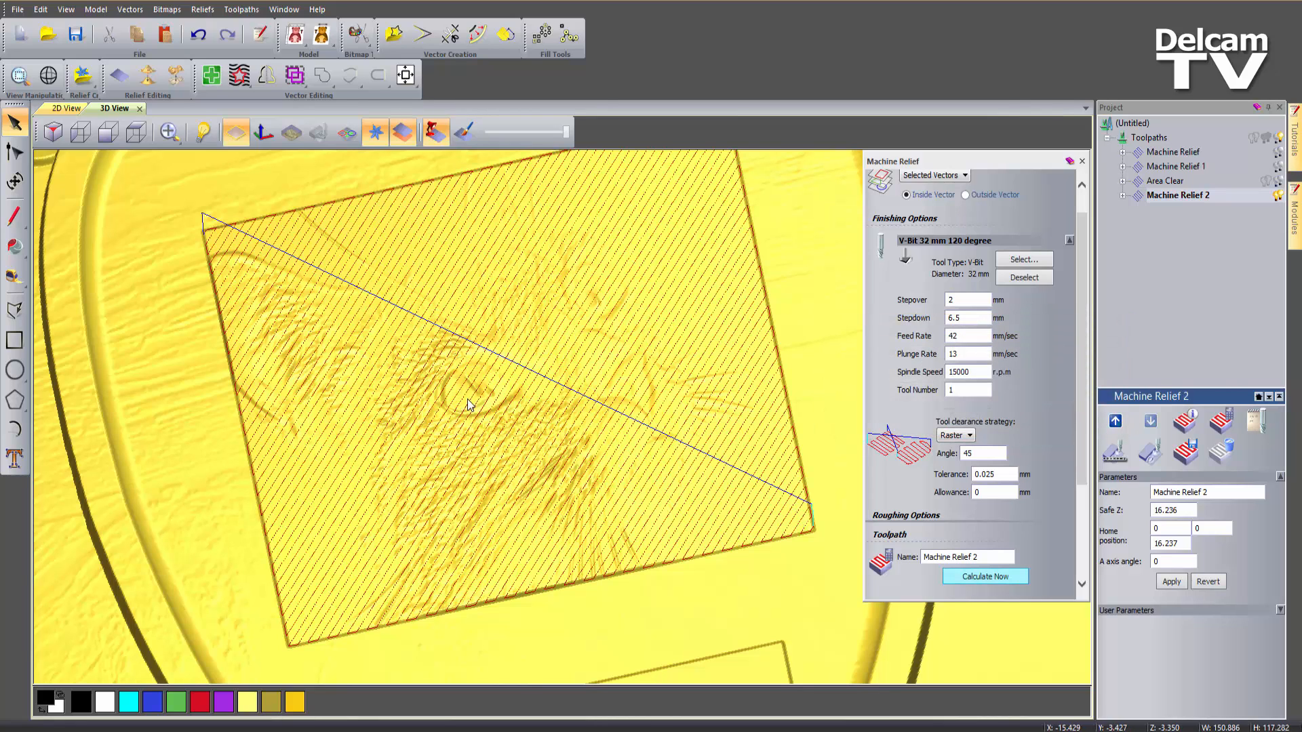
Simulate all toolpaths and examine the cat plate's line detail at the 2 mm stepover
{"action": "right_click", "coordinate": [1150, 140]}
{"action": "left_click", "coordinate": [1190, 245]}
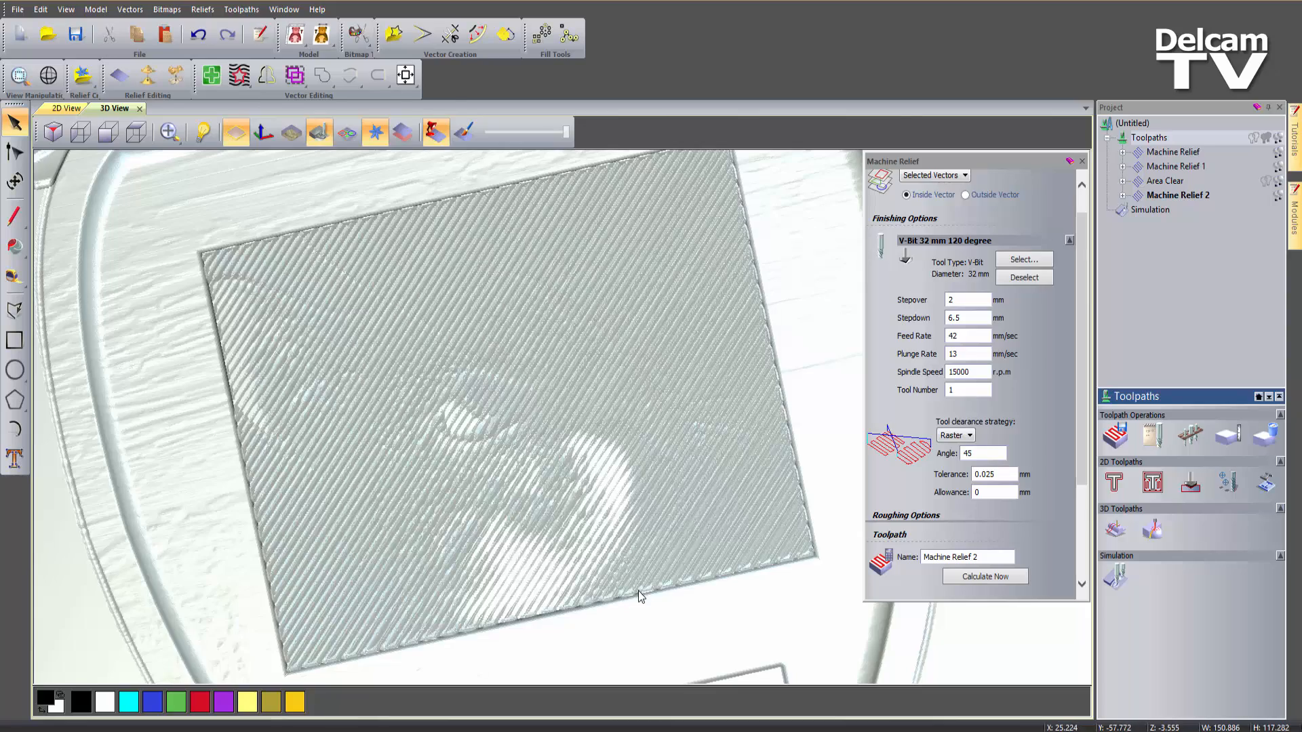
{"action": "mouse_move", "coordinate": [666, 547]}
{"action": "left_mouse_down"}
{"action": "mouse_move", "coordinate": [550, 605]}
{"action": "mouse_move", "coordinate": [670, 551]}
{"action": "mouse_move", "coordinate": [603, 585]}
{"action": "mouse_move", "coordinate": [630, 567]}
{"action": "mouse_move", "coordinate": [529, 542]}
{"action": "left_mouse_up"}
{"action": "scroll", "coordinate": [527, 536], "scroll_direction": "down", "scroll_amount": 3}
{"action": "scroll", "coordinate": [529, 524], "scroll_direction": "down", "scroll_amount": 4}
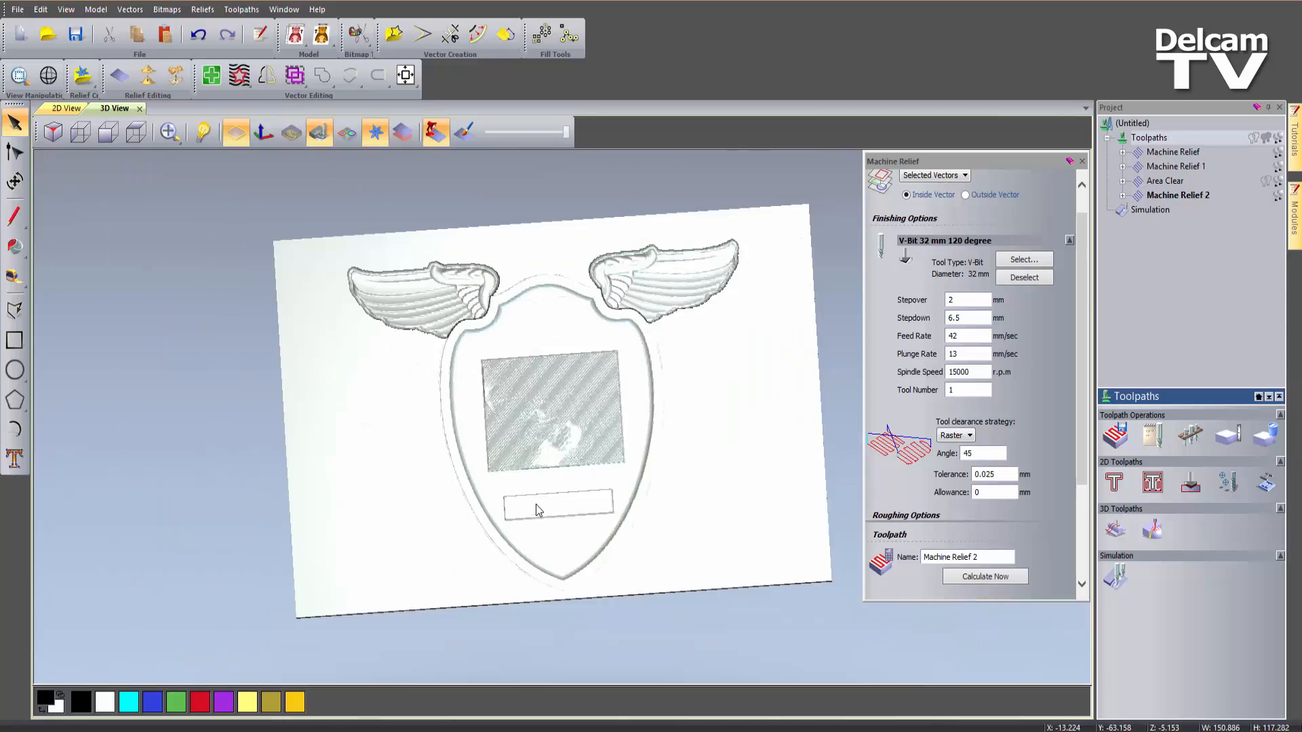
{"action": "scroll", "coordinate": [545, 469], "scroll_direction": "up", "scroll_amount": 3}
{"action": "mouse_move", "coordinate": [542, 527]}
{"action": "left_mouse_down"}
{"action": "mouse_move", "coordinate": [572, 516]}
{"action": "mouse_move", "coordinate": [387, 503]}
{"action": "mouse_move", "coordinate": [344, 532]}
{"action": "mouse_move", "coordinate": [594, 521]}
{"action": "mouse_move", "coordinate": [706, 427]}
{"action": "mouse_move", "coordinate": [590, 539]}
{"action": "left_mouse_up"}
{"action": "scroll", "coordinate": [575, 478], "scroll_direction": "down", "scroll_amount": 3}
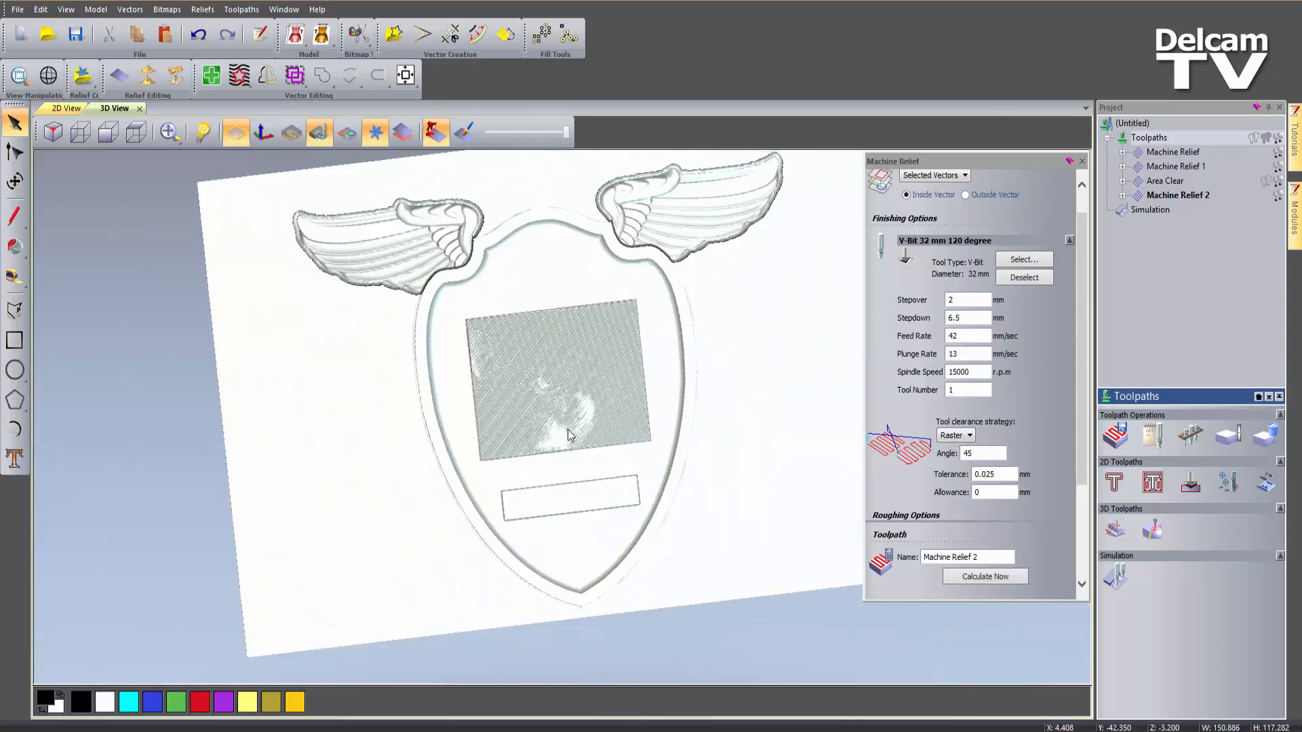
{"action": "scroll", "coordinate": [532, 316], "scroll_direction": "up", "scroll_amount": 5}
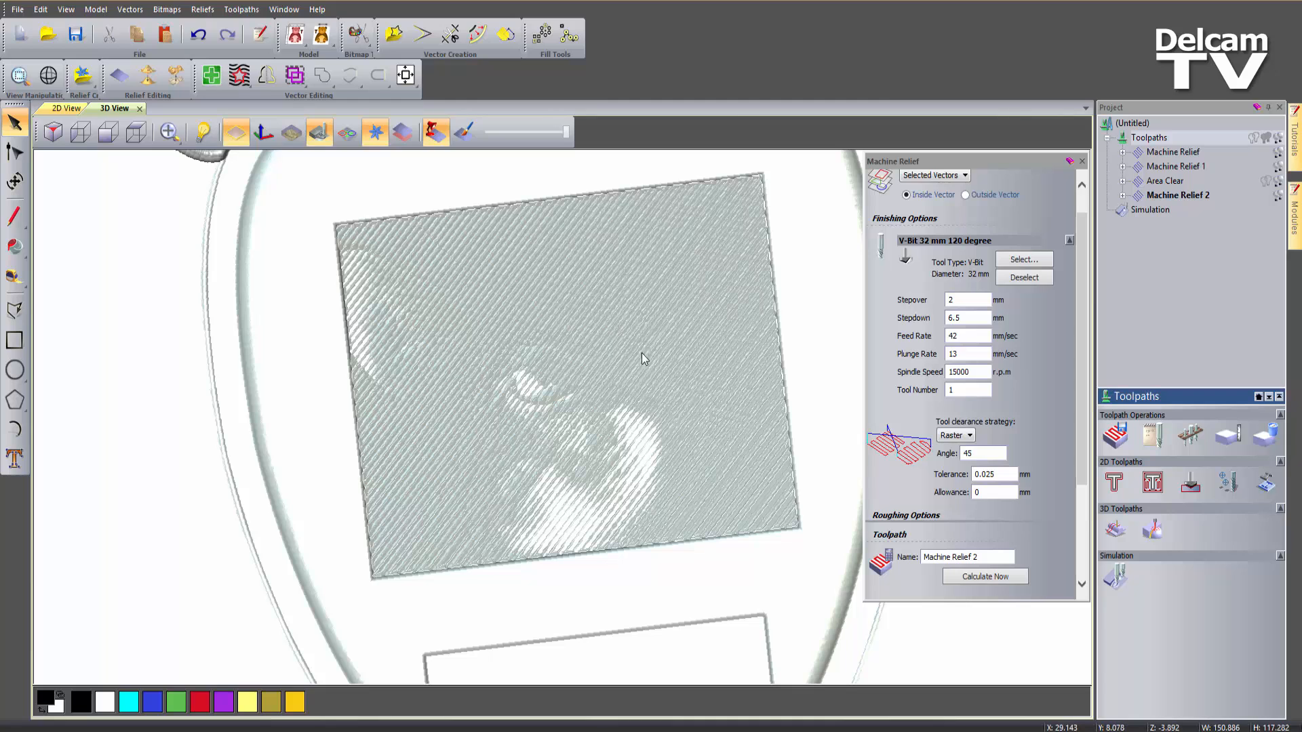
{"action": "scroll", "coordinate": [613, 464], "scroll_direction": "down", "scroll_amount": 1}
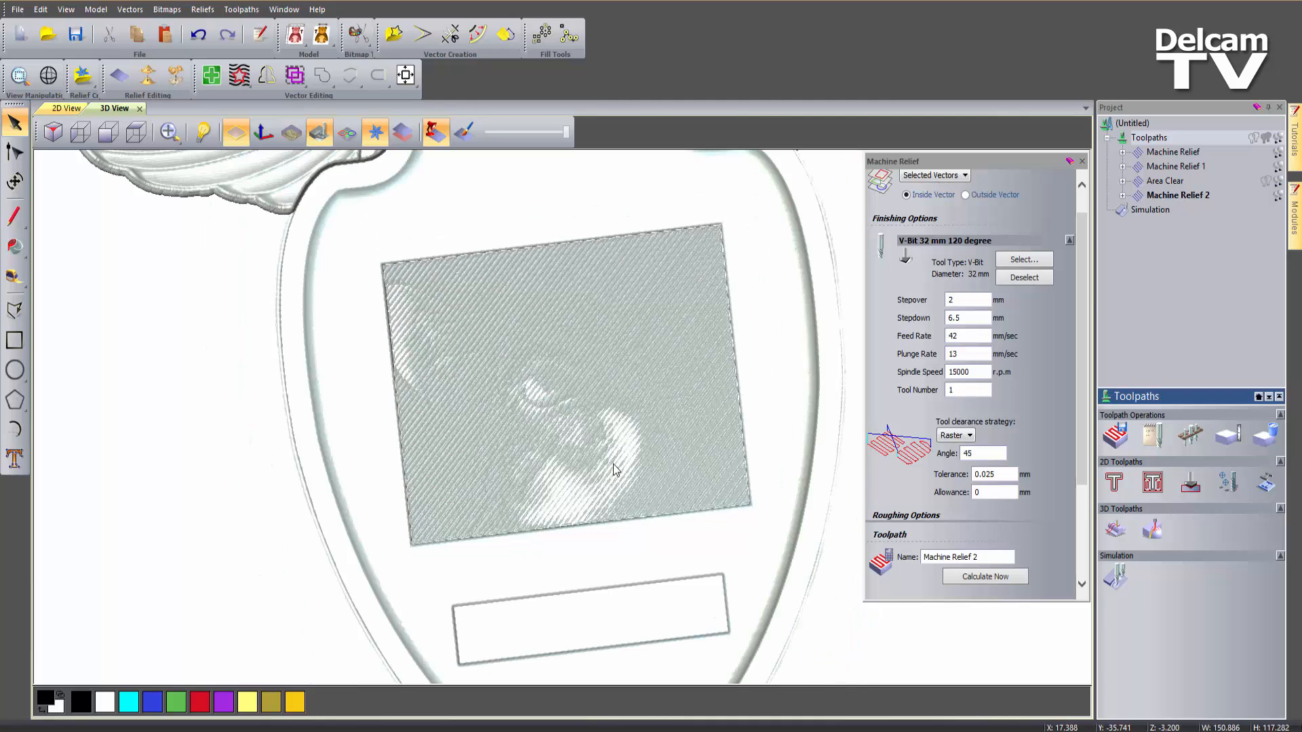
Recalculate the cat plate's relief toolpath with a 2.5 mm stepover, and reset and rerun the simulation of all toolpaths
{"action": "left_click", "coordinate": [959, 301]}
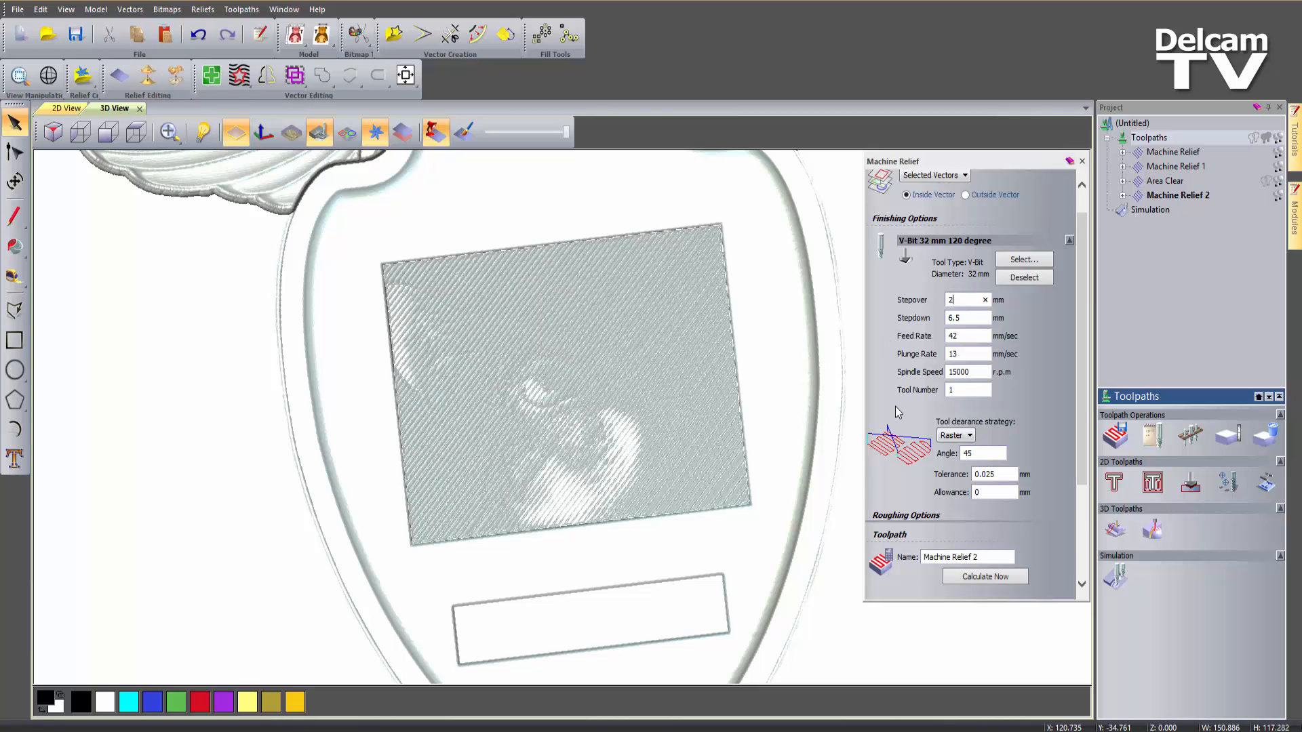
{"action": "left_click", "coordinate": [990, 577]}
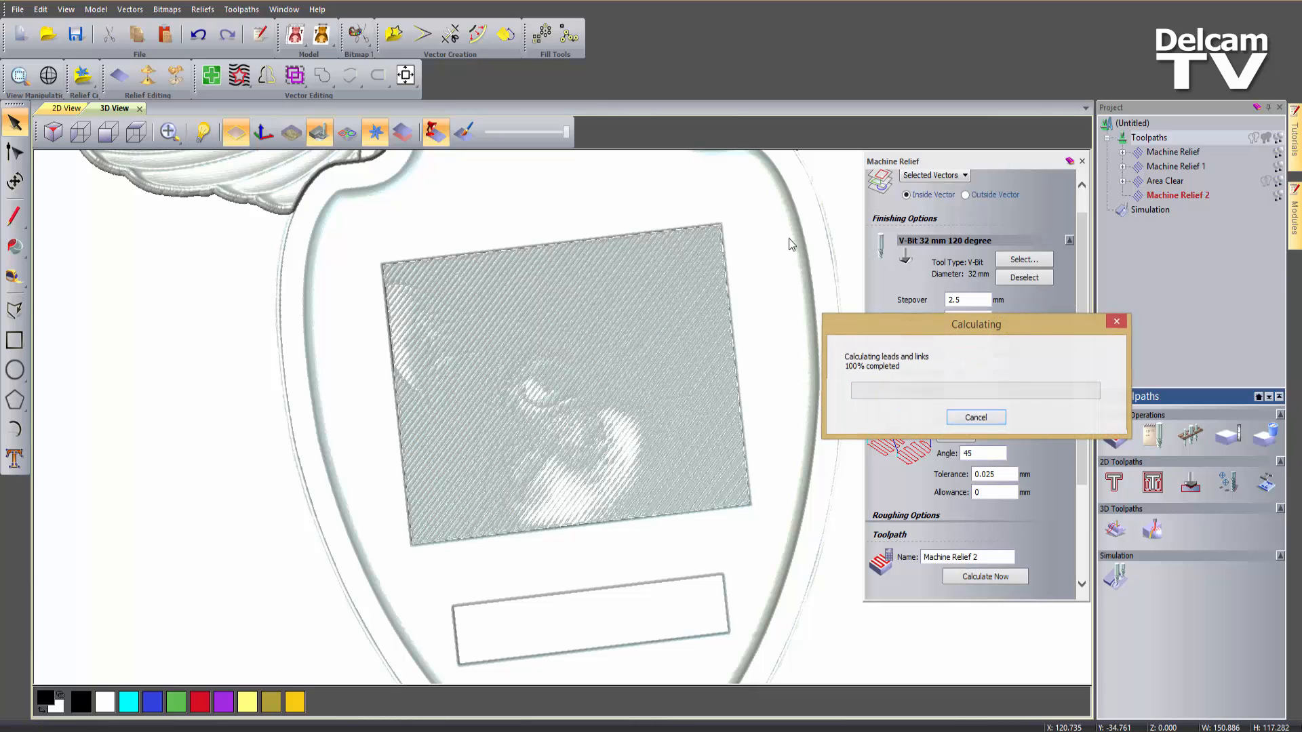
{"action": "right_click", "coordinate": [1156, 210]}
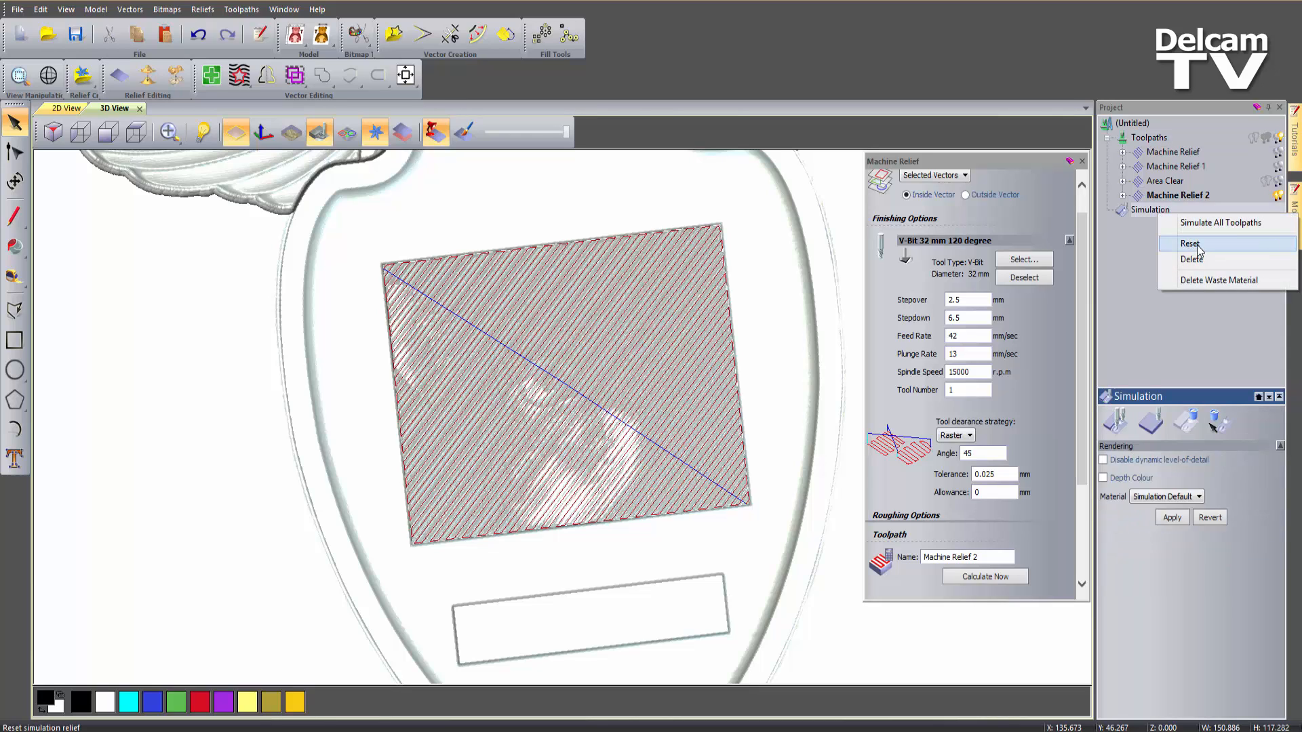
{"action": "left_click", "coordinate": [1197, 246]}
{"action": "right_click", "coordinate": [1169, 211]}
{"action": "left_click", "coordinate": [1217, 223]}
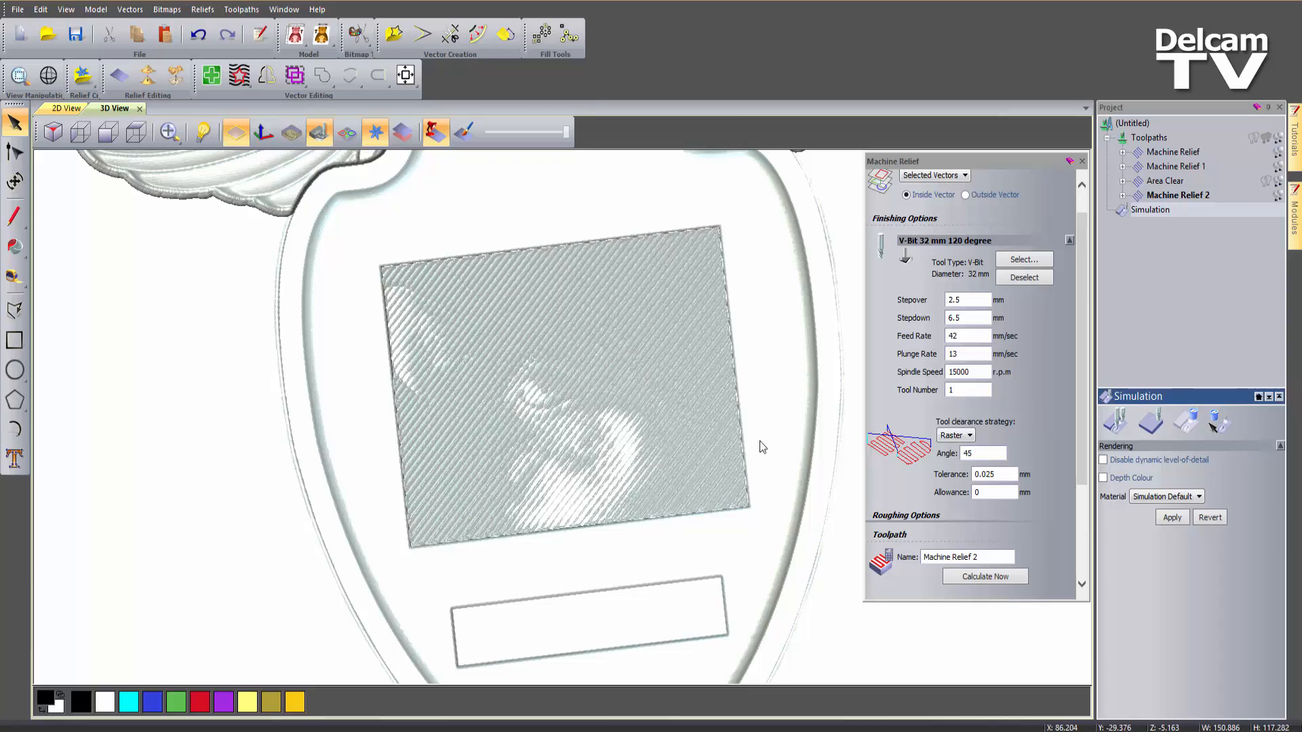
Examine the simulated cat plate at the 2.5 mm stepover from several angles and distances, along with the text plate below it
{"action": "left_click_drag", "start_coordinate": [759, 440], "coordinate": [750, 447]}
{"action": "scroll", "coordinate": [597, 433], "scroll_direction": "down", "scroll_amount": 1}
{"action": "mouse_move", "coordinate": [597, 432]}
{"action": "left_mouse_down"}
{"action": "mouse_move", "coordinate": [495, 474]}
{"action": "mouse_move", "coordinate": [373, 438]}
{"action": "mouse_move", "coordinate": [591, 409]}
{"action": "mouse_move", "coordinate": [632, 324]}
{"action": "mouse_move", "coordinate": [589, 428]}
{"action": "left_mouse_up"}
{"action": "scroll", "coordinate": [575, 436], "scroll_direction": "down", "scroll_amount": 2}
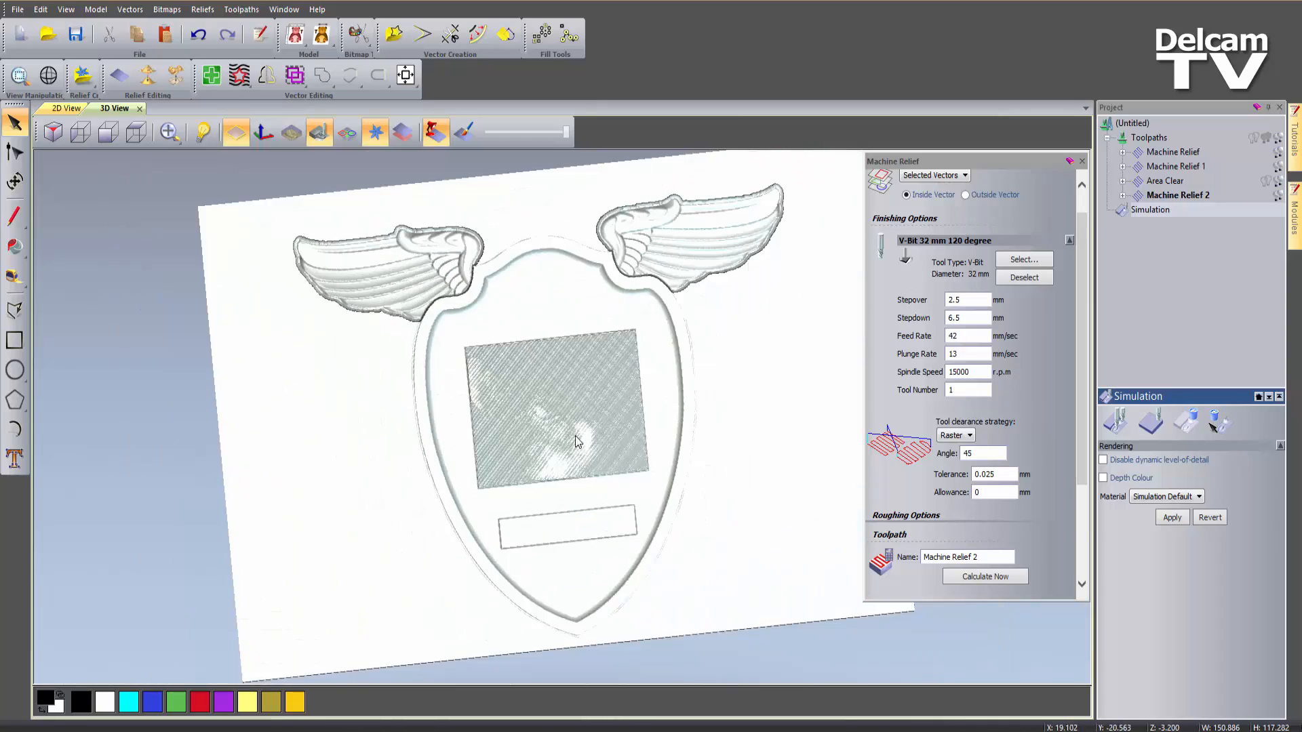
{"action": "scroll", "coordinate": [568, 445], "scroll_direction": "up", "scroll_amount": 2}
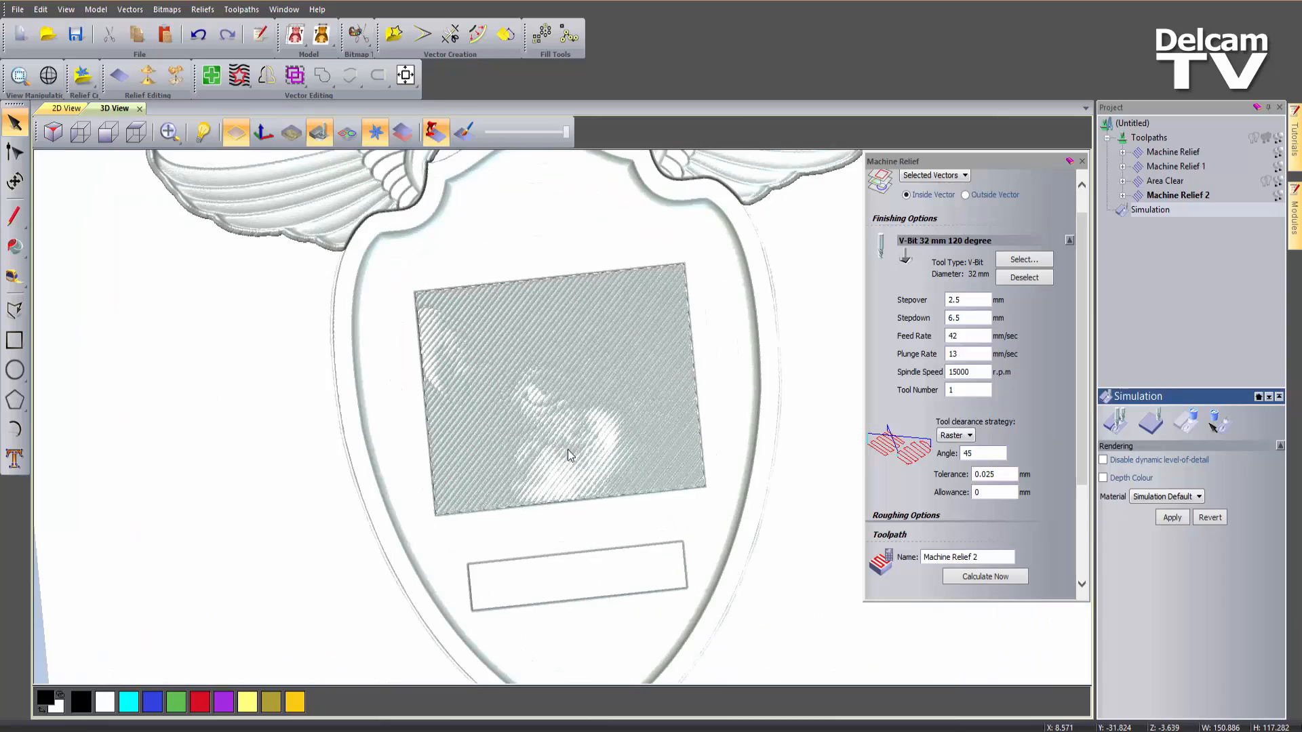
{"action": "mouse_move", "coordinate": [567, 450]}
{"action": "left_mouse_down"}
{"action": "mouse_move", "coordinate": [393, 377]}
{"action": "mouse_move", "coordinate": [529, 407]}
{"action": "mouse_move", "coordinate": [660, 376]}
{"action": "mouse_move", "coordinate": [583, 470]}
{"action": "mouse_move", "coordinate": [592, 430]}
{"action": "mouse_move", "coordinate": [561, 445]}
{"action": "left_mouse_up"}
{"action": "scroll", "coordinate": [563, 445], "scroll_direction": "down", "scroll_amount": 3}
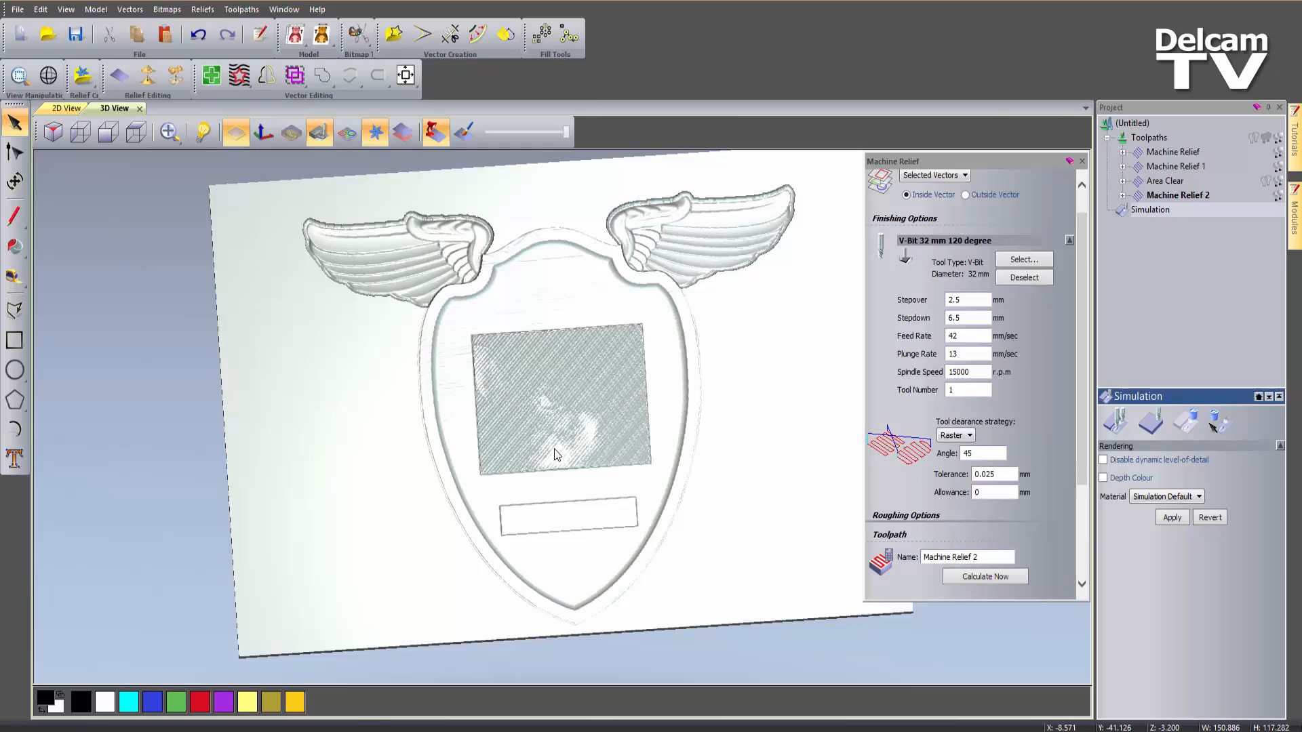
{"action": "scroll", "coordinate": [556, 452], "scroll_direction": "up", "scroll_amount": 3}
{"action": "left_click_drag", "start_coordinate": [651, 488], "coordinate": [600, 473]}
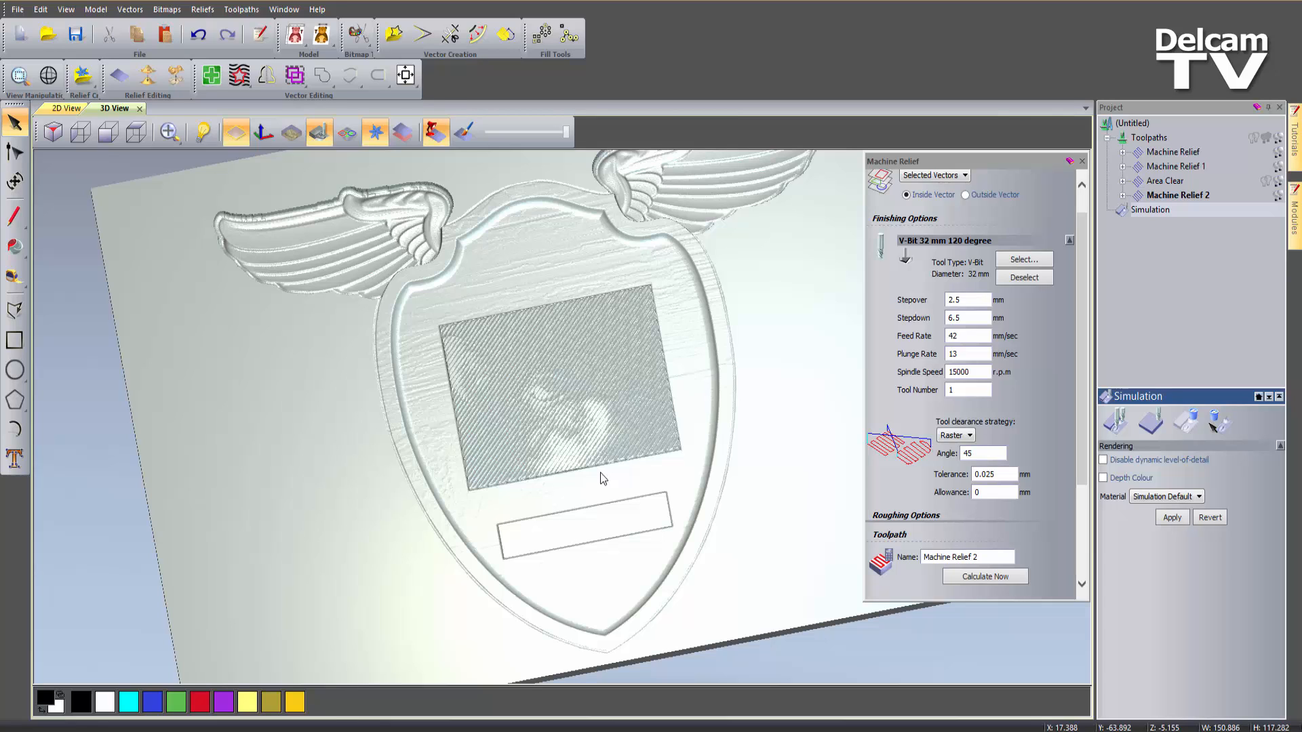
{"action": "scroll", "coordinate": [486, 390], "scroll_direction": "up", "scroll_amount": 5}
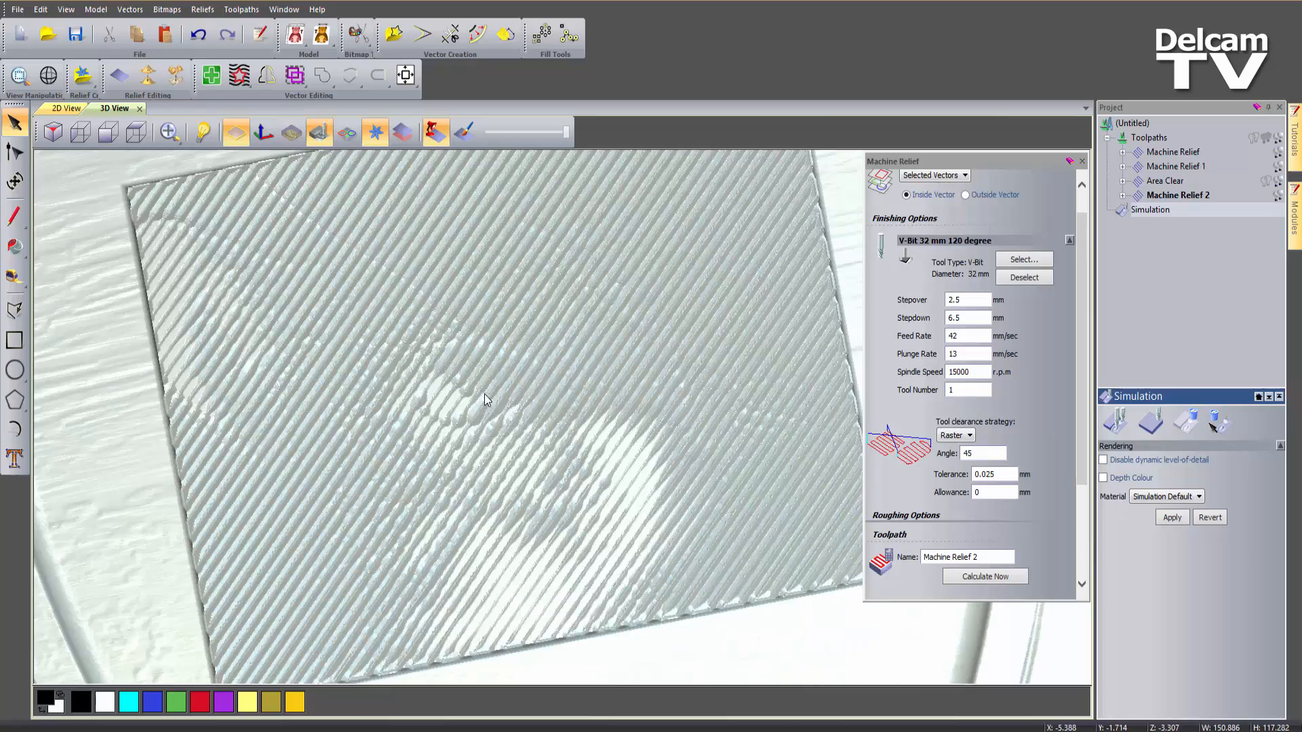
{"action": "scroll", "coordinate": [516, 397], "scroll_direction": "down", "scroll_amount": 6}
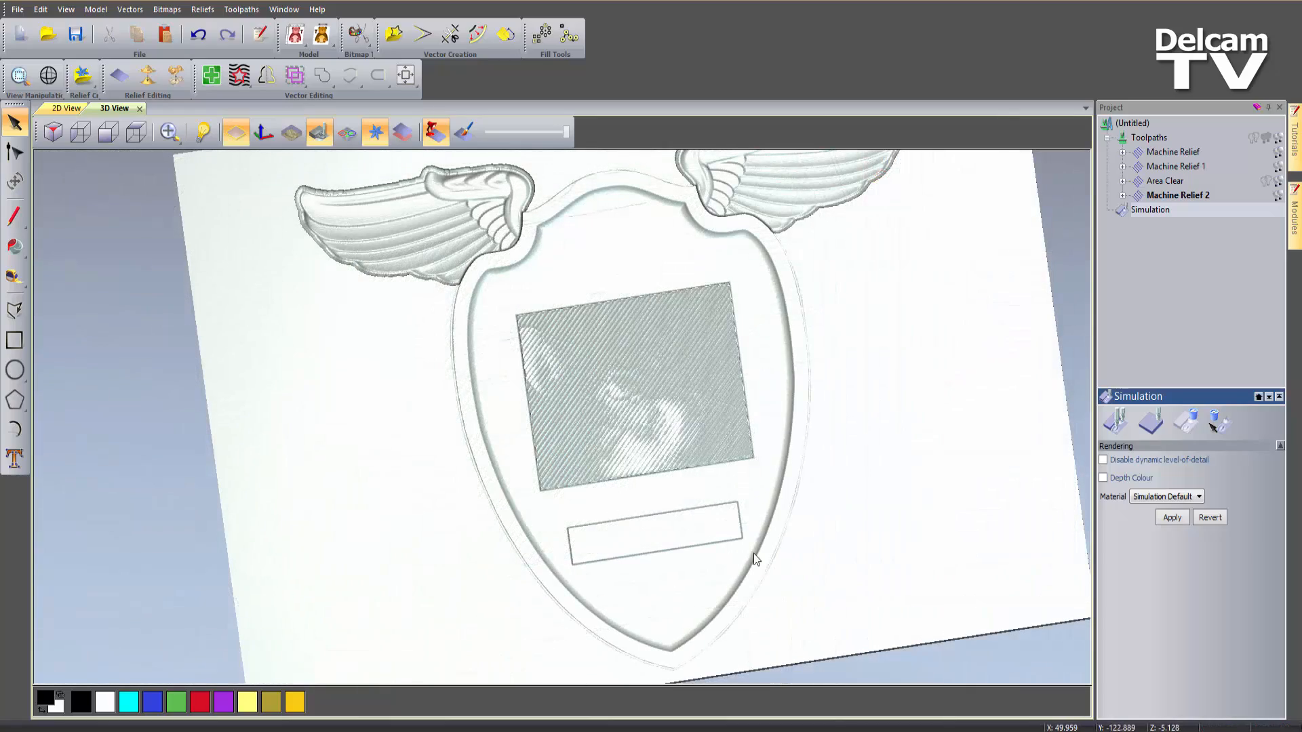
{"action": "left_click_drag", "start_coordinate": [754, 553], "coordinate": [836, 493]}
{"action": "scroll", "coordinate": [613, 442], "scroll_direction": "up", "scroll_amount": 5}
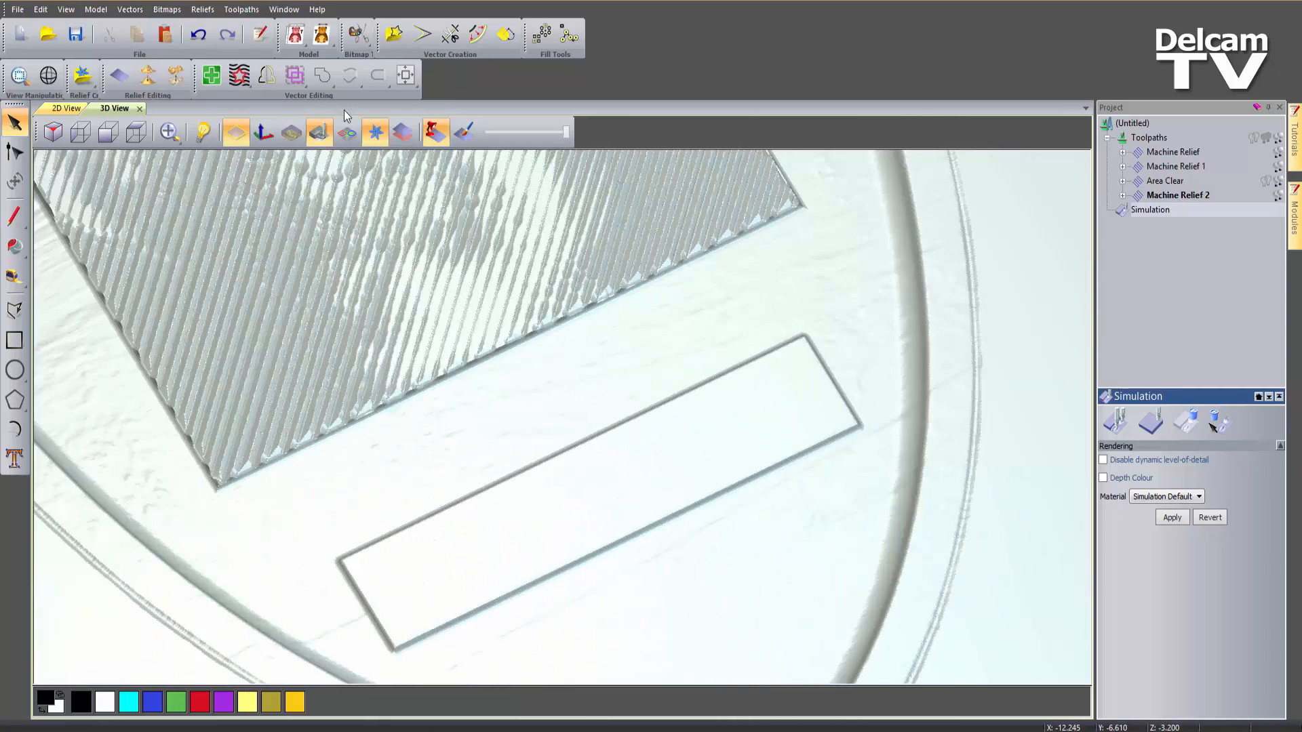
Show the vectors, select the text on the lower plate and start a V-bit carving toolpath with a 3.91 mm start depth
{"action": "left_click", "coordinate": [346, 132]}
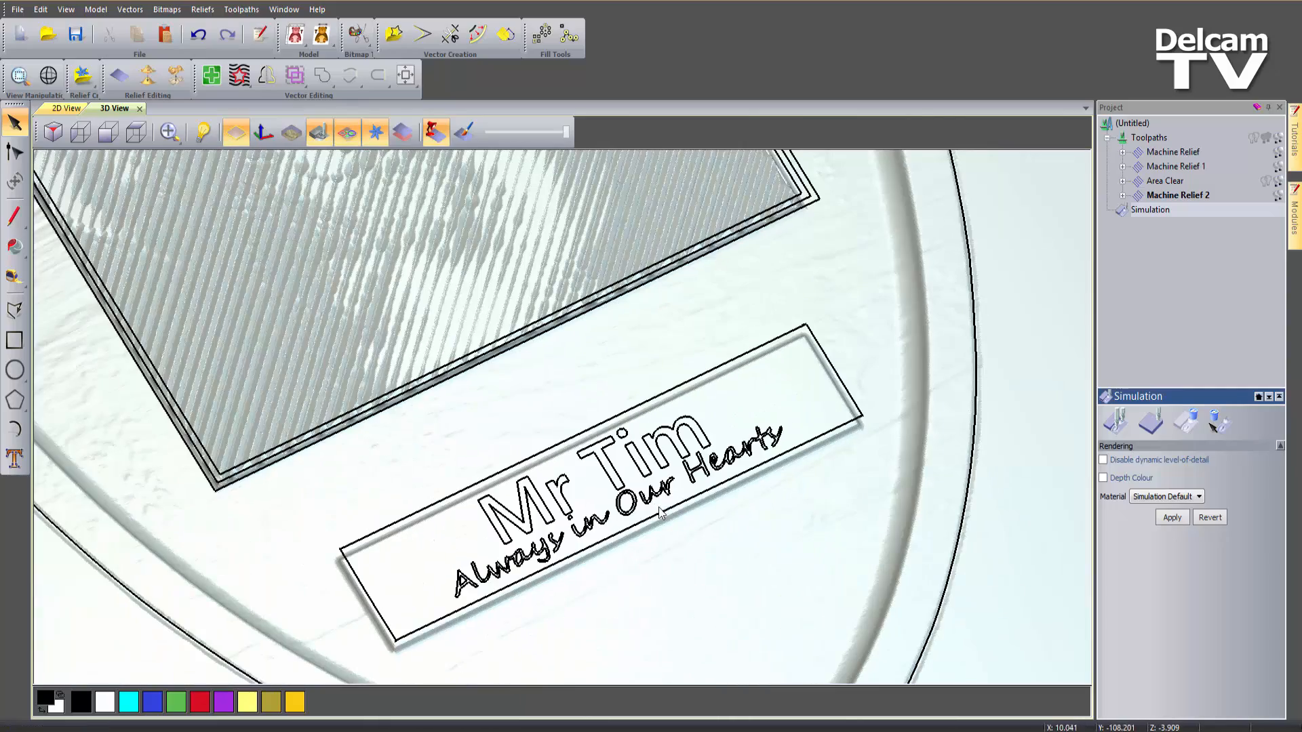
{"action": "left_click", "coordinate": [647, 467]}
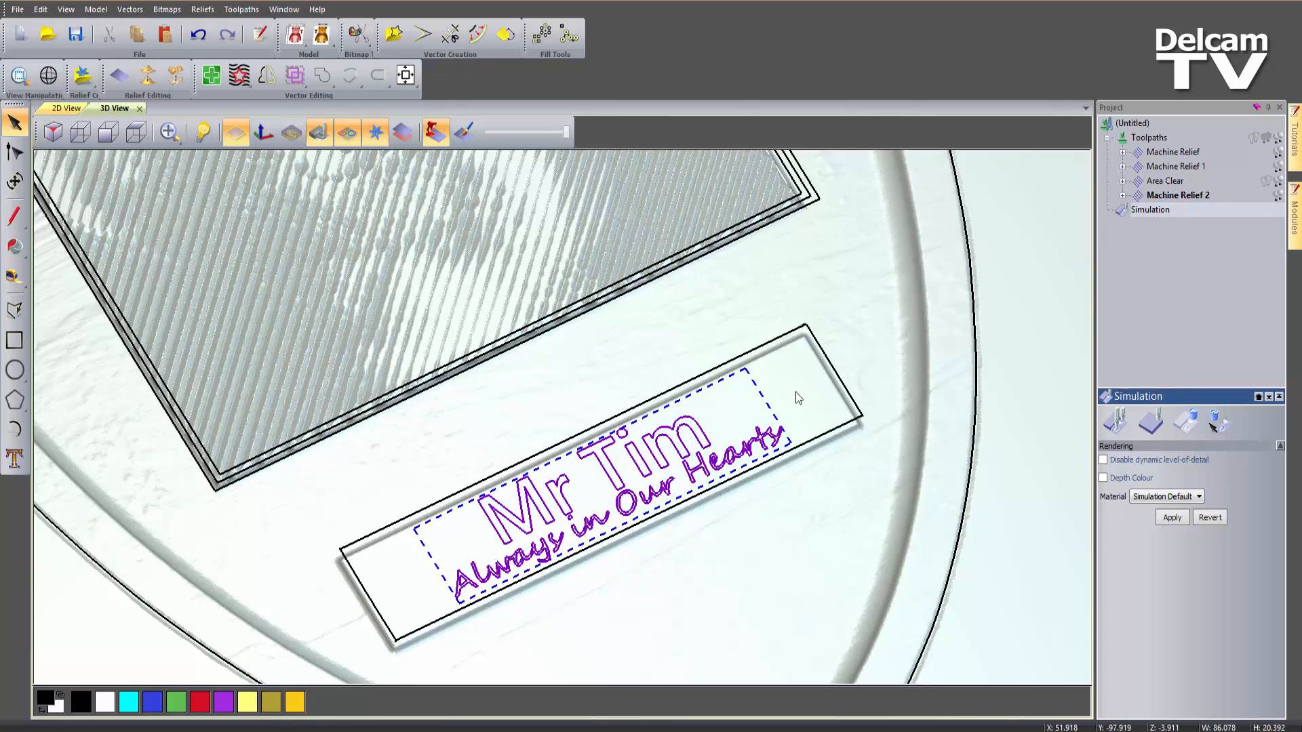
{"action": "left_click", "coordinate": [1140, 139]}
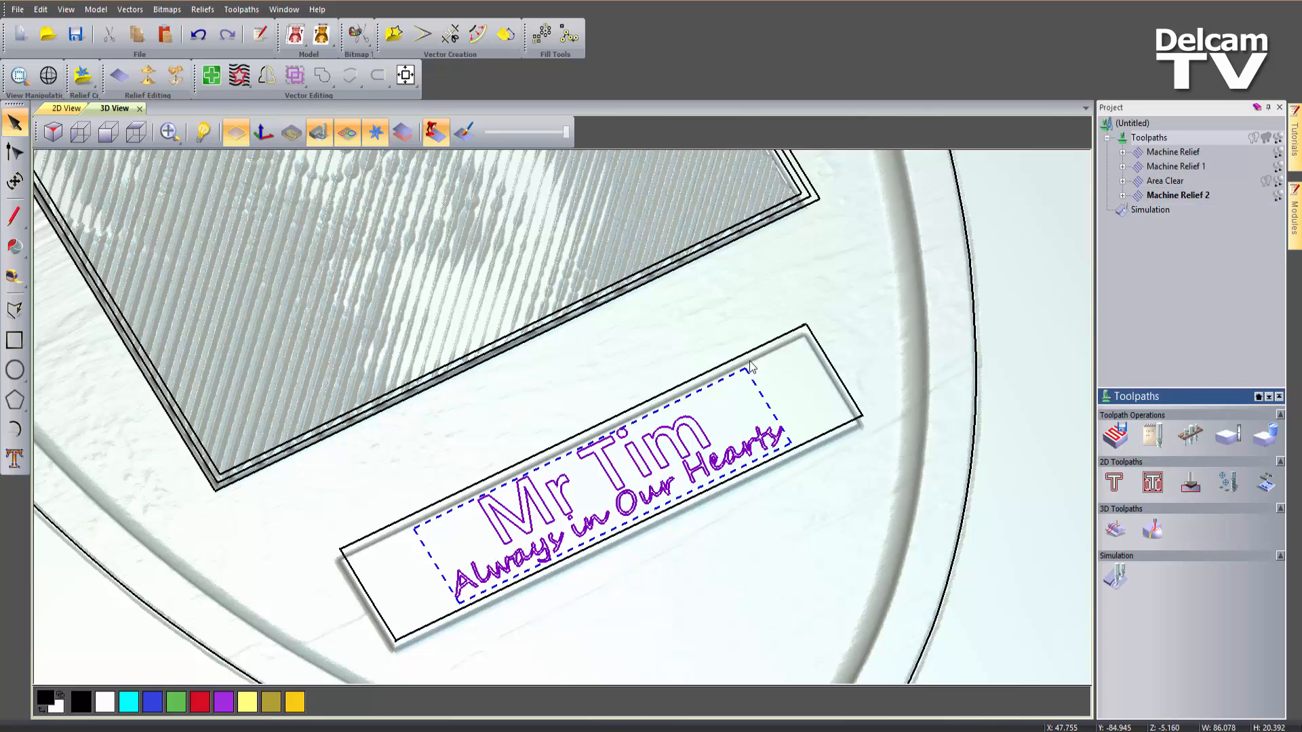
{"action": "left_click", "coordinate": [1152, 482]}
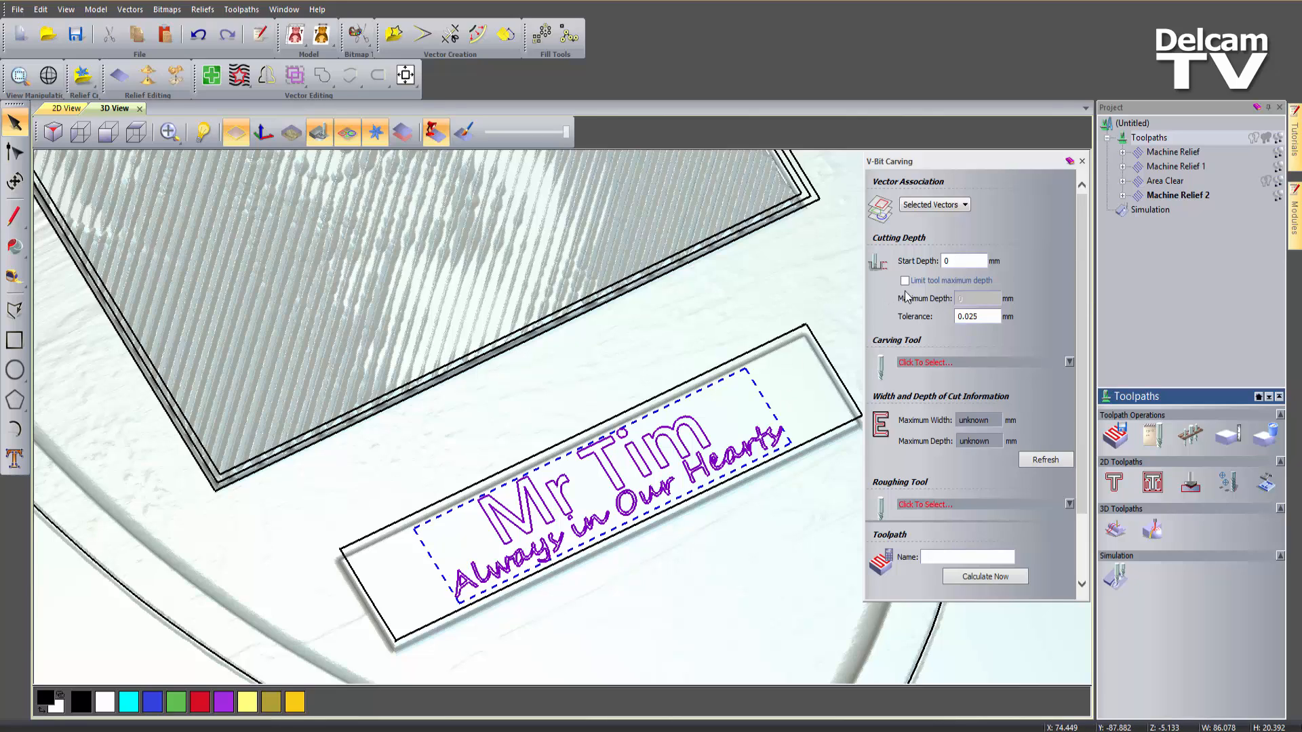
{"action": "left_click", "coordinate": [954, 263]}
{"action": "type", "text": "3.91"}
Assign the Small V-Bit 6 mm 90 degree as carving tool, refresh the cut width and depth information, and calculate the text's V-bit carving toolpath
{"action": "left_click", "coordinate": [927, 364]}
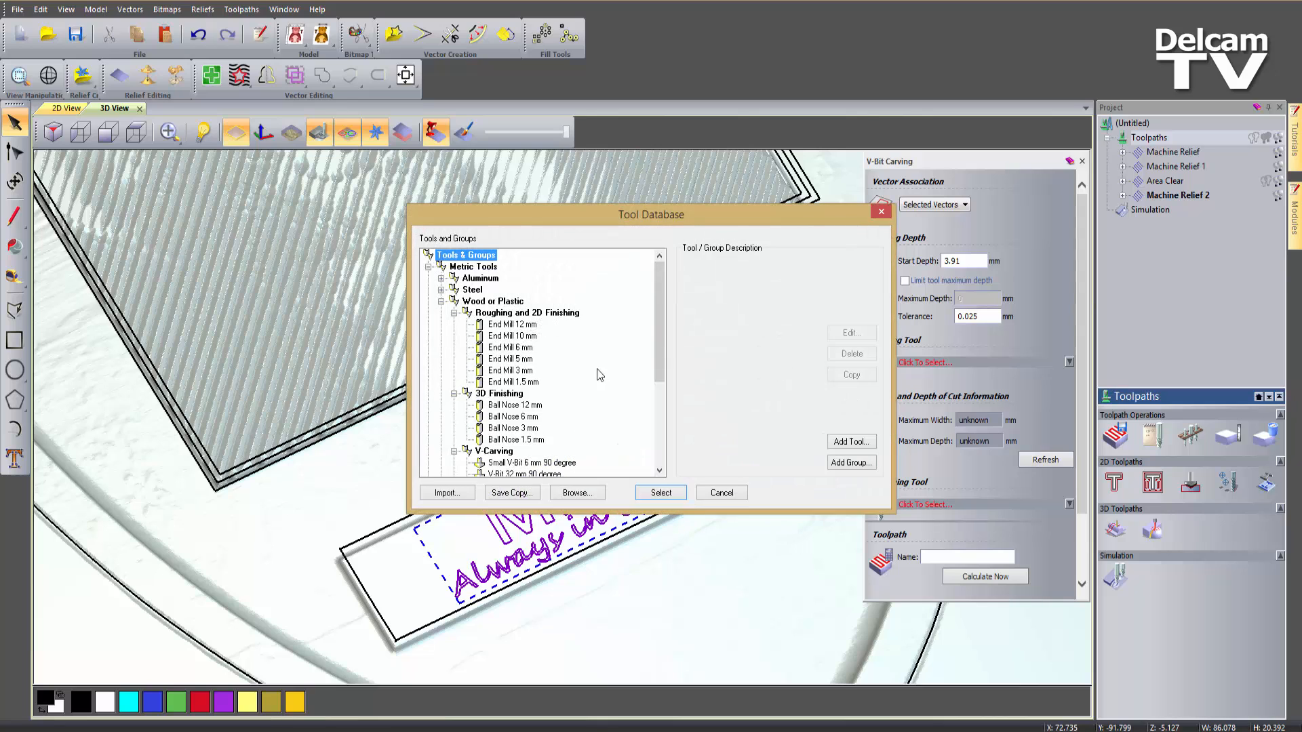
{"action": "left_click_drag", "start_coordinate": [655, 331], "coordinate": [657, 417]}
{"action": "left_click", "coordinate": [542, 313]}
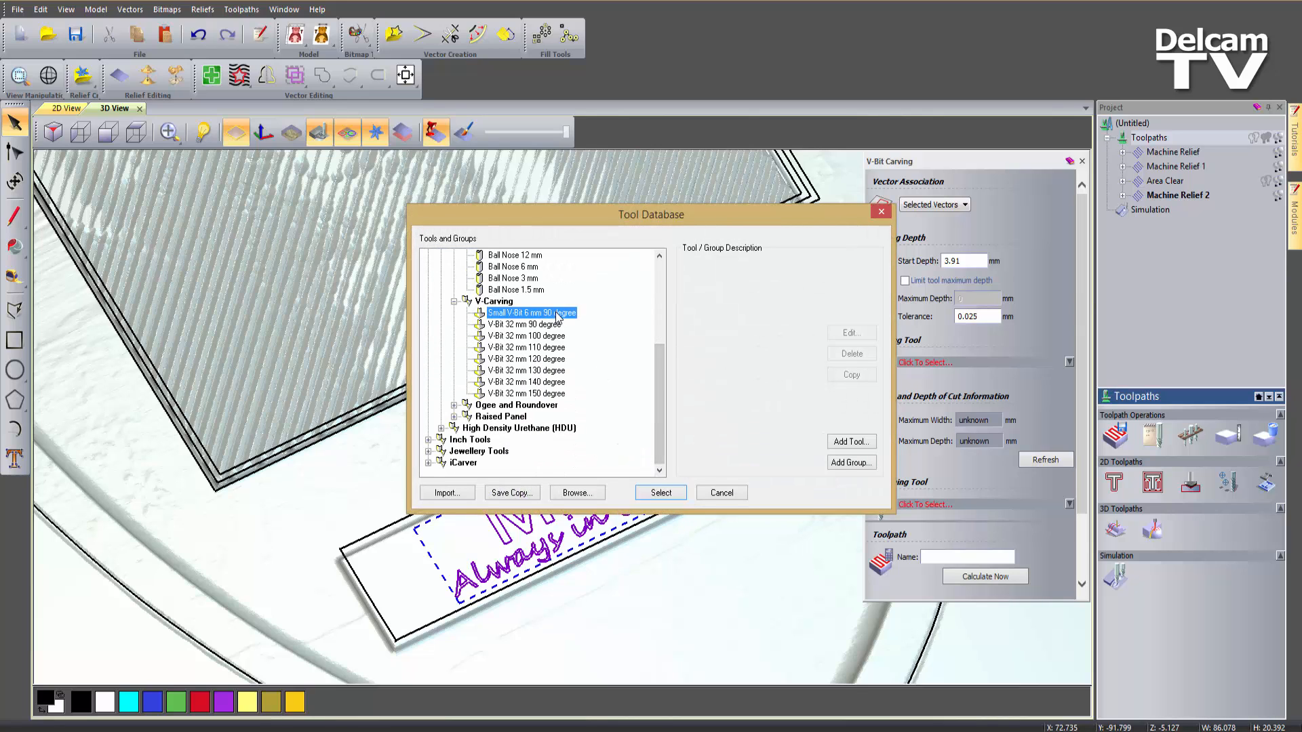
{"action": "left_click", "coordinate": [661, 493]}
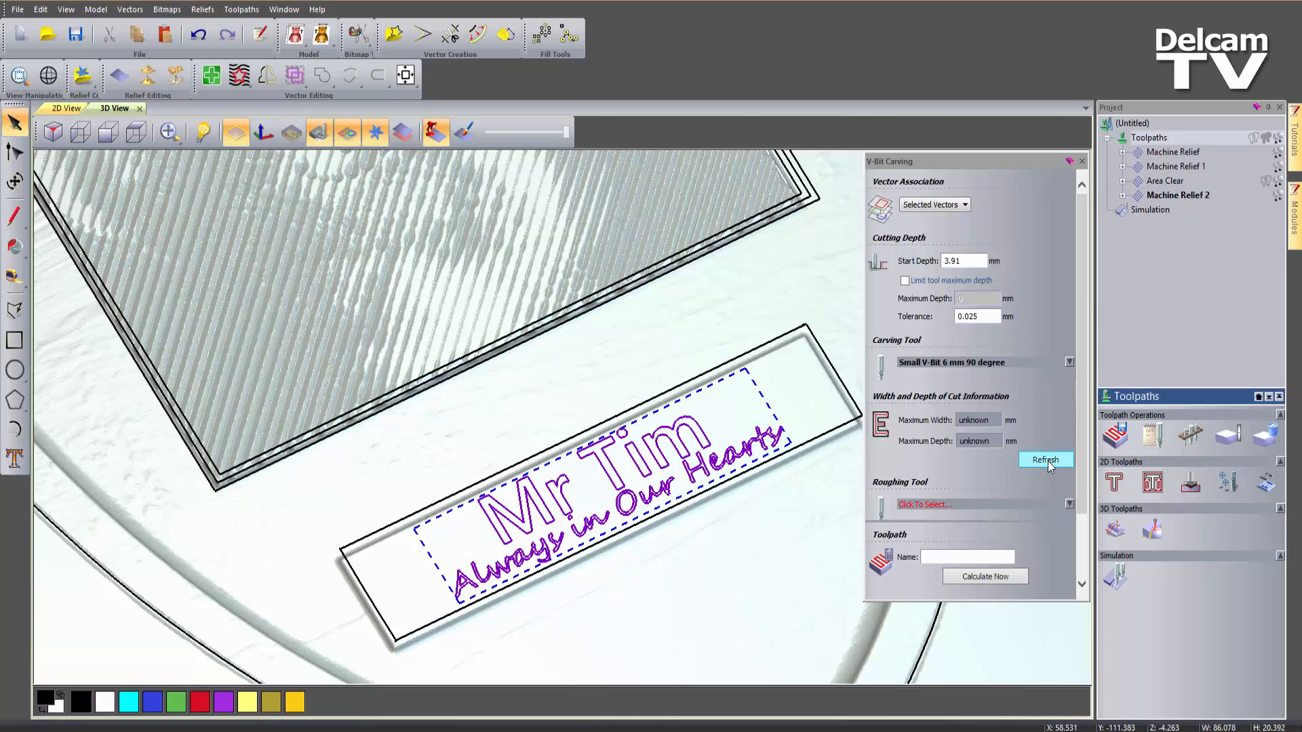
{"action": "left_click", "coordinate": [1026, 460]}
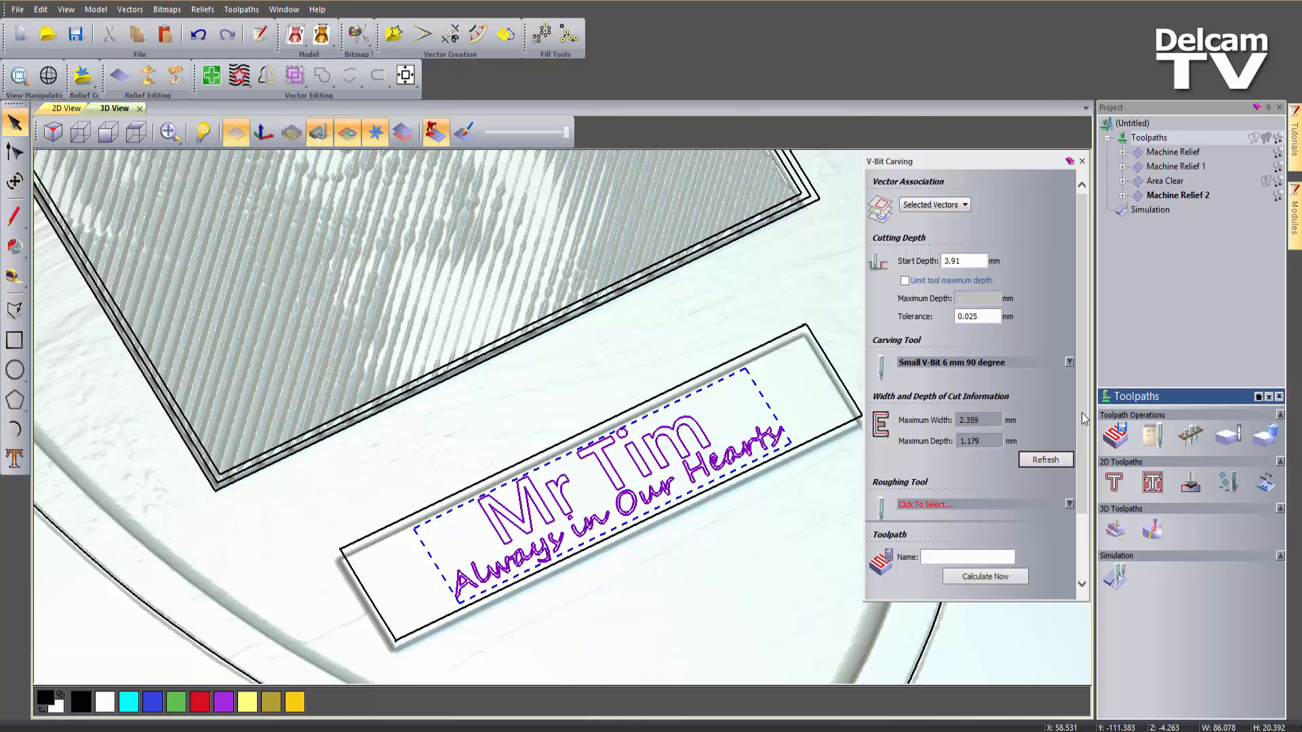
{"action": "scroll", "coordinate": [1082, 417], "scroll_direction": "down", "scroll_amount": 3}
{"action": "left_click", "coordinate": [1009, 578]}
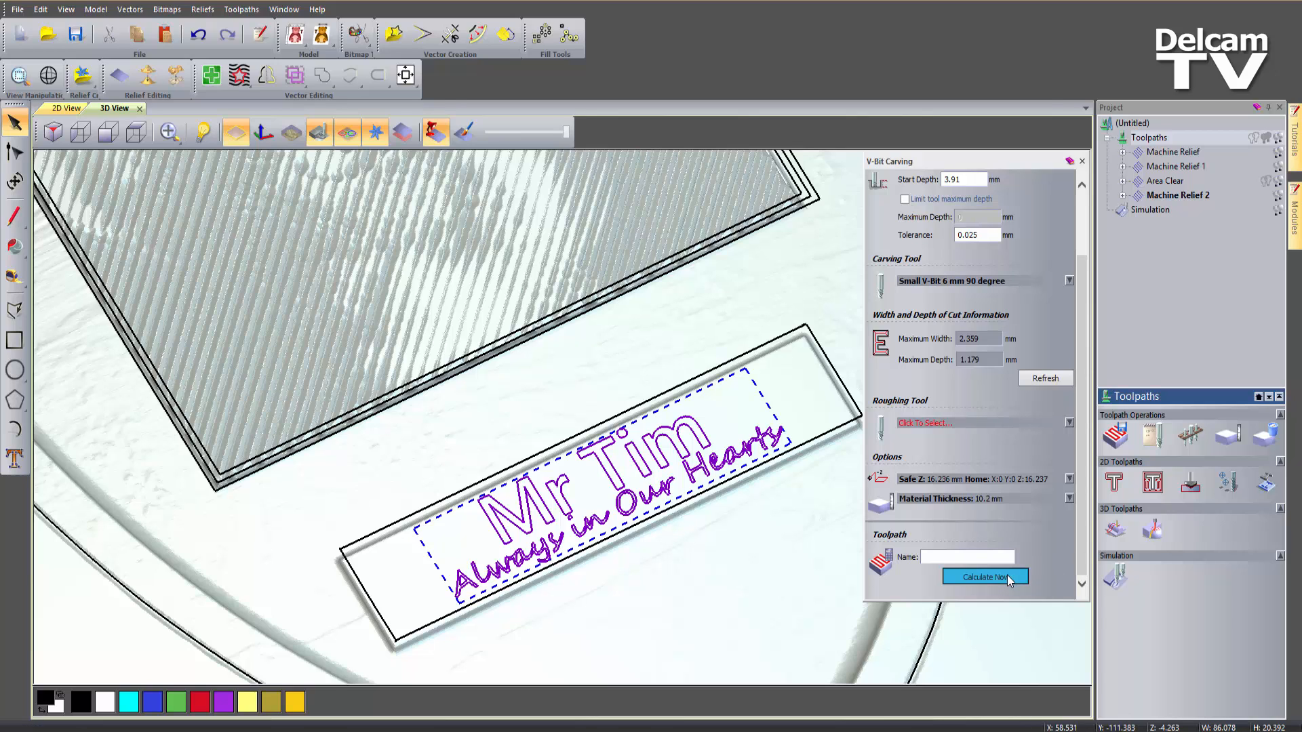
{"action": "left_click", "coordinate": [1081, 161]}
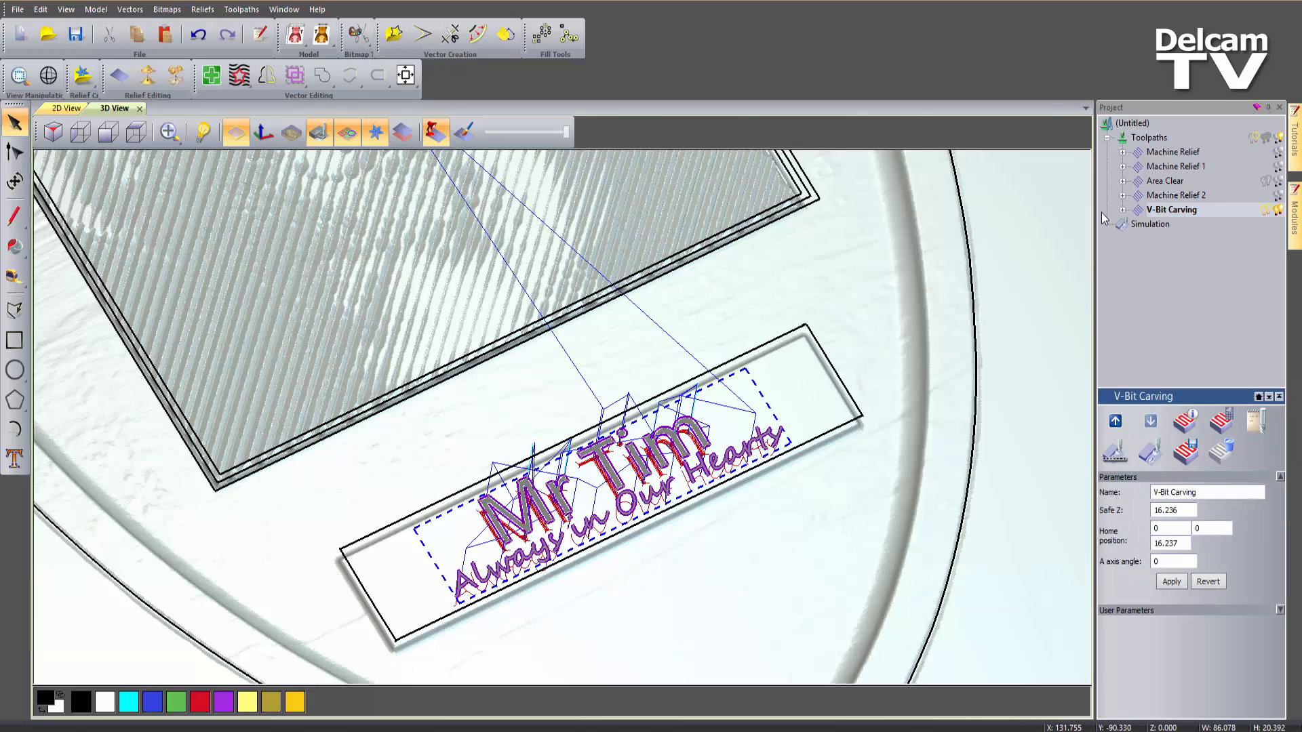
Simulate the V-bit carving toolpath and examine the engraved text plate and the whole plaque
{"action": "right_click", "coordinate": [1164, 212]}
{"action": "left_click", "coordinate": [1198, 330]}
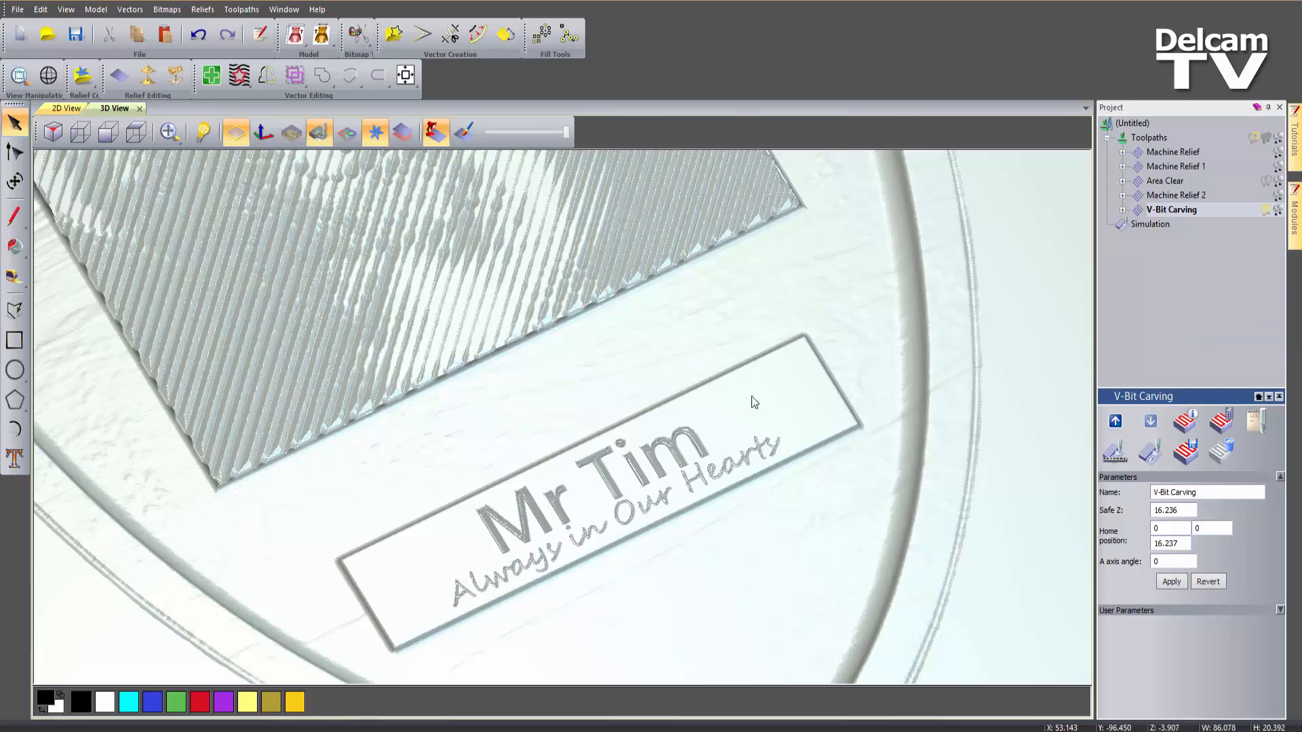
{"action": "left_click_drag", "start_coordinate": [564, 442], "coordinate": [548, 407]}
{"action": "scroll", "coordinate": [515, 423], "scroll_direction": "down", "scroll_amount": 2}
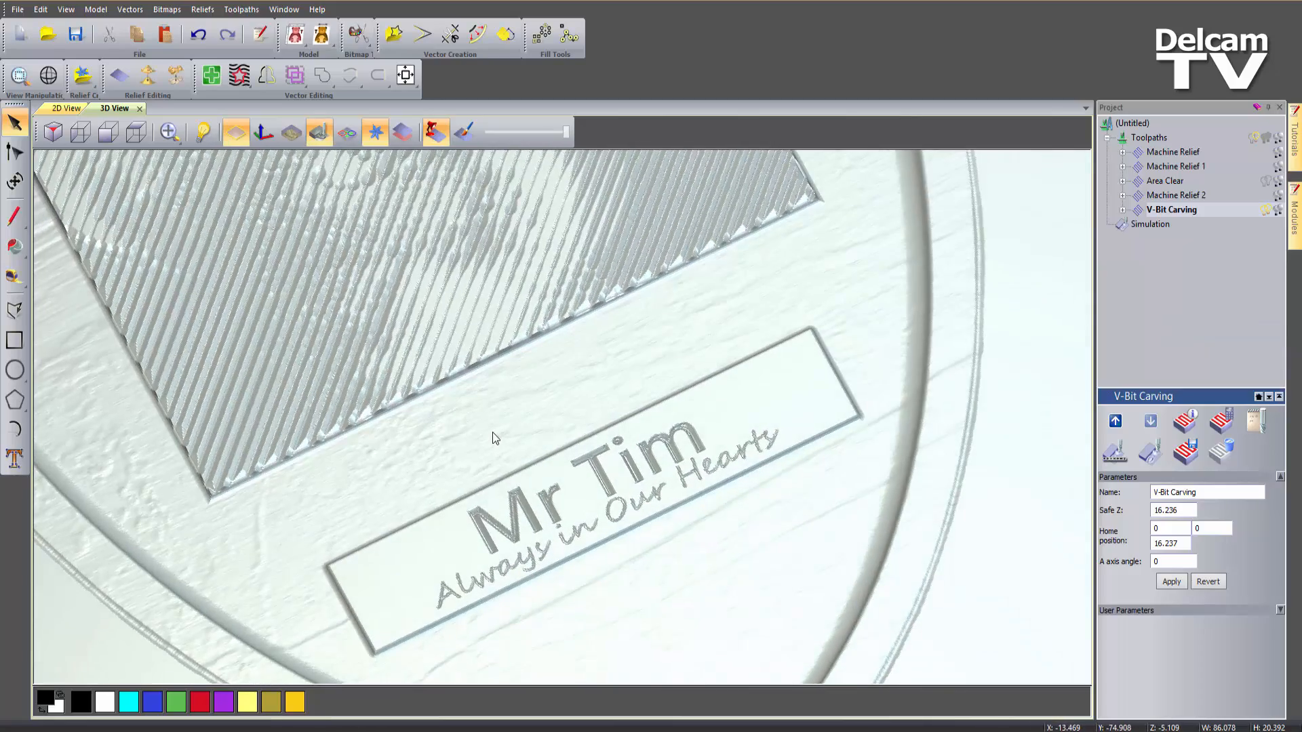
{"action": "scroll", "coordinate": [454, 428], "scroll_direction": "down", "scroll_amount": 5}
{"action": "left_click_drag", "start_coordinate": [430, 344], "coordinate": [545, 364]}
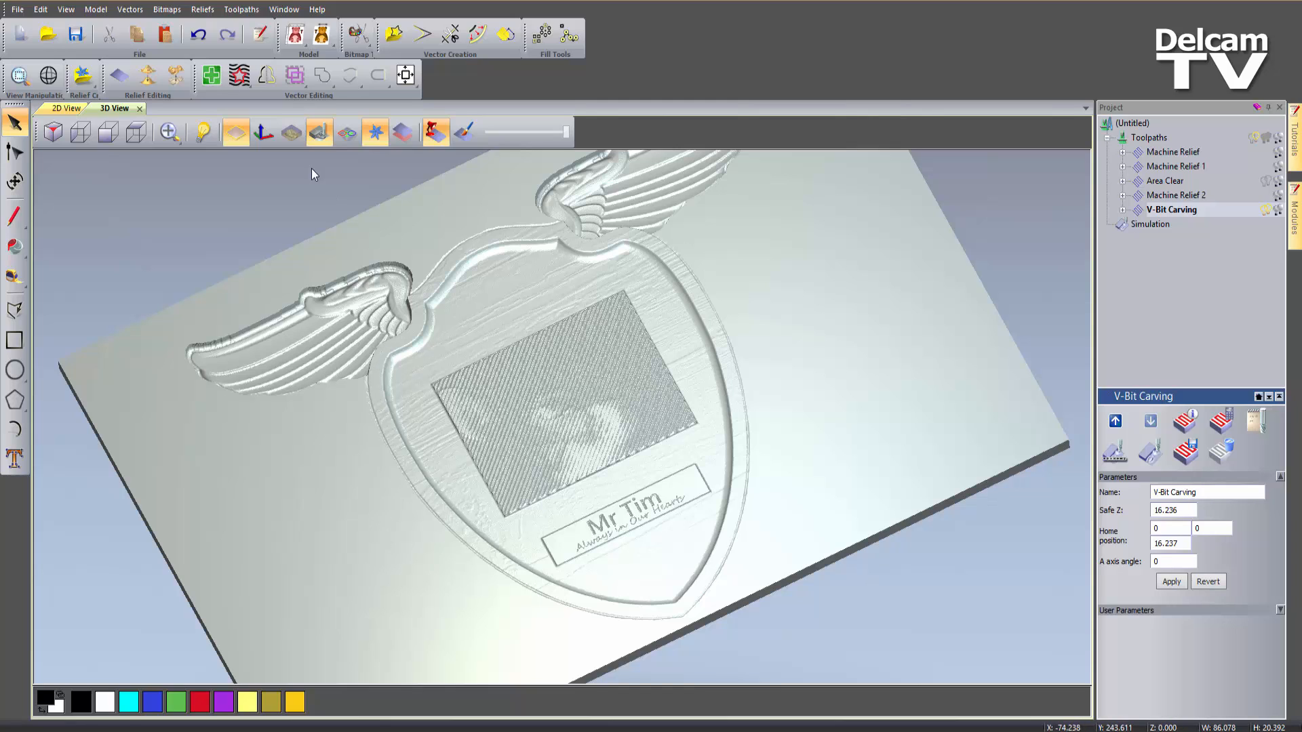
Show the vectors over the simulated plaque again and view the shield from directly above
{"action": "left_click", "coordinate": [346, 133]}
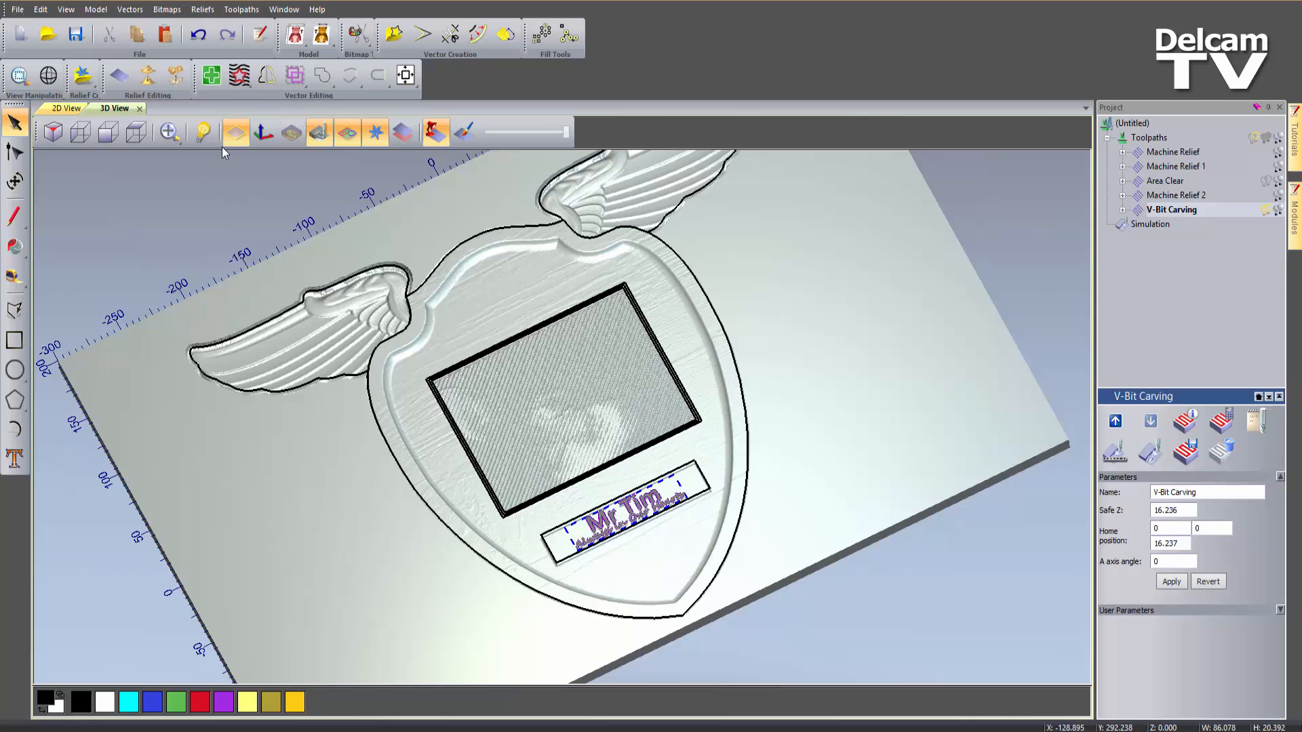
{"action": "left_click", "coordinate": [136, 132]}
{"action": "scroll", "coordinate": [475, 394], "scroll_direction": "up", "scroll_amount": 4}
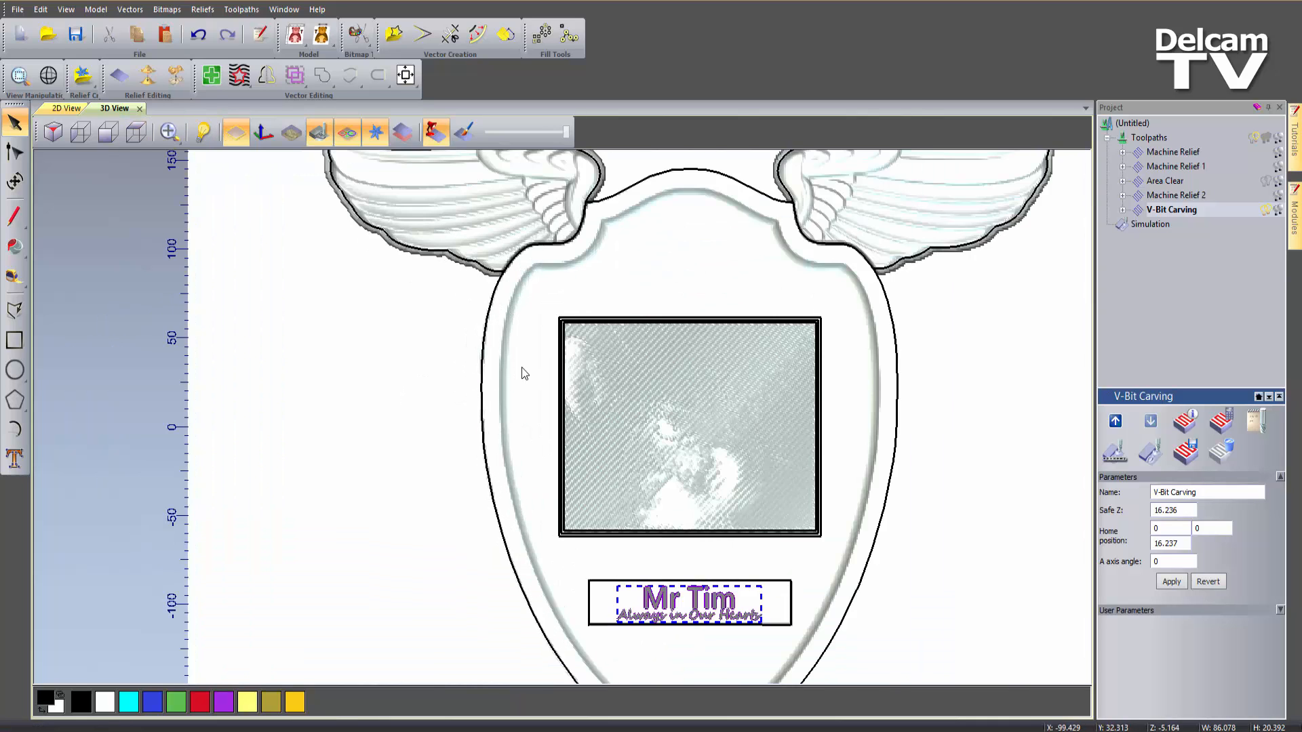
{"action": "scroll", "coordinate": [372, 380], "scroll_direction": "up", "scroll_amount": 5}
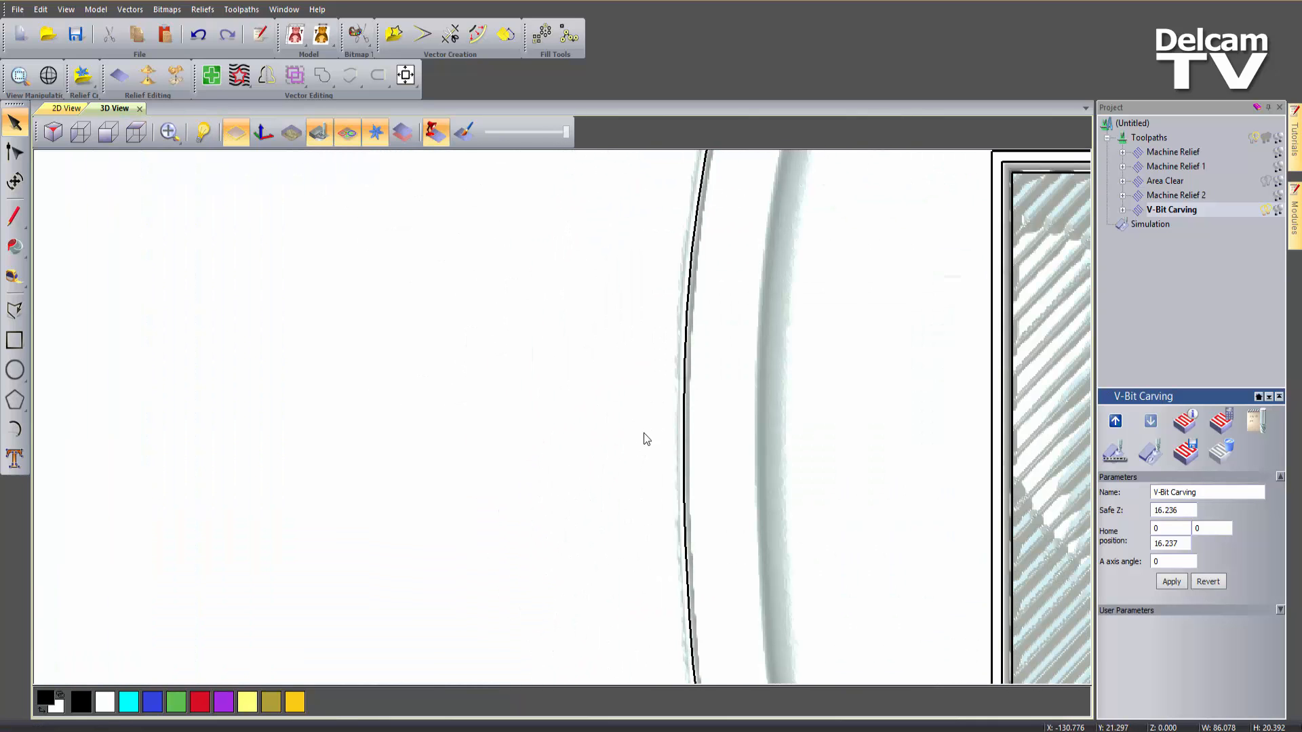
Try to offset the combined wings-and-shield outline inwards by about 17.07 mm with sharp corners
{"action": "left_click", "coordinate": [681, 409]}
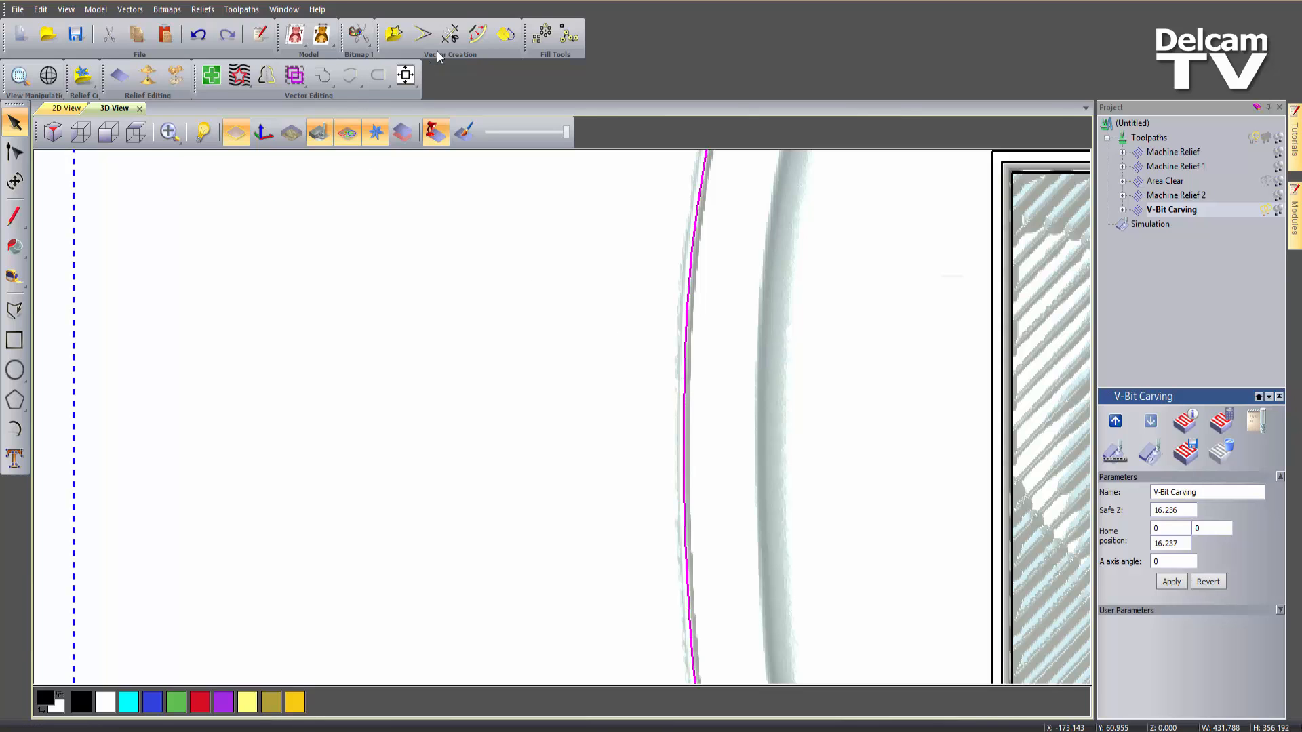
{"action": "left_click", "coordinate": [478, 37]}
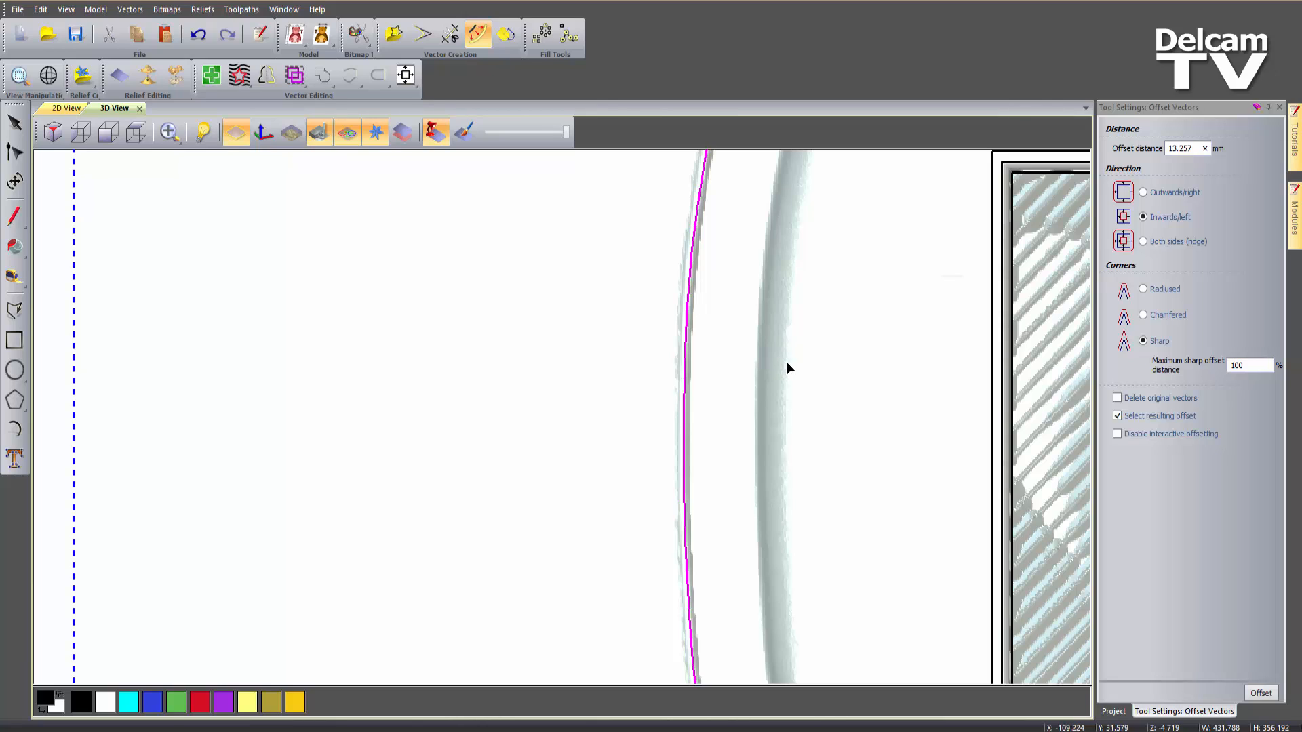
{"action": "left_click", "coordinate": [798, 375]}
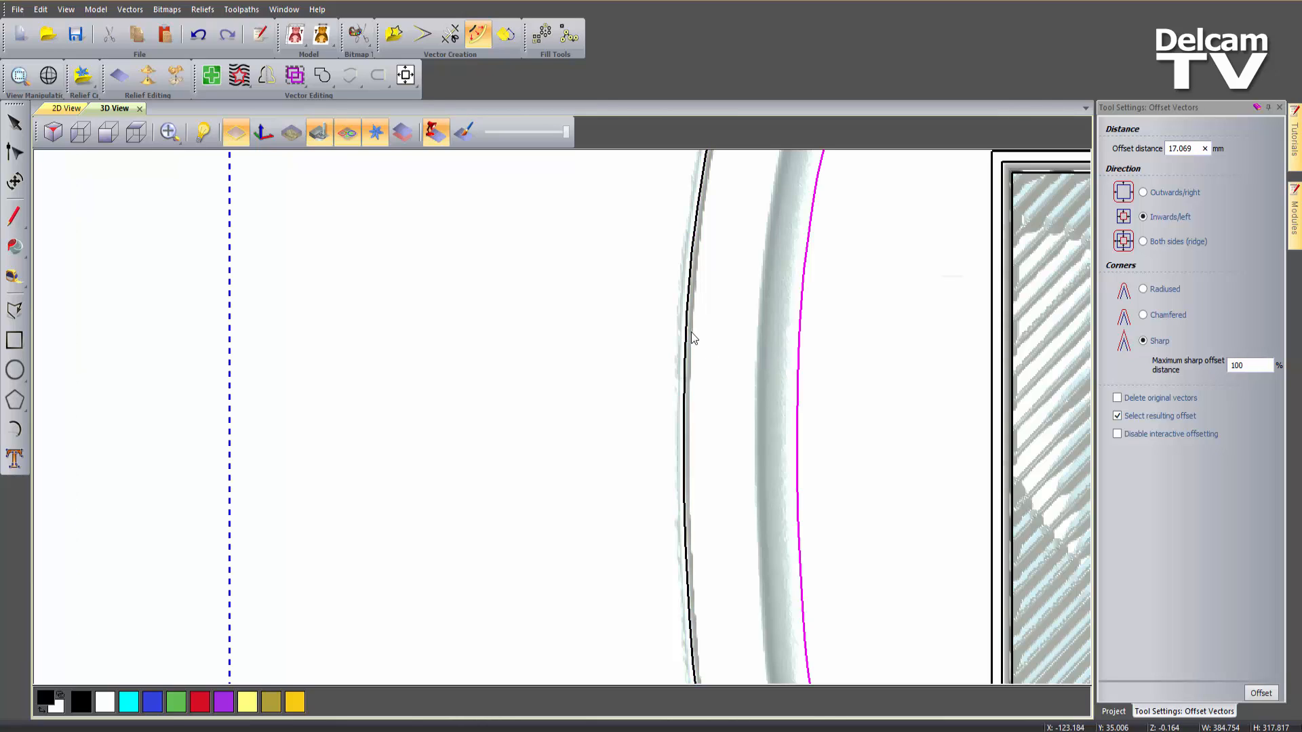
{"action": "scroll", "coordinate": [787, 399], "scroll_direction": "down", "scroll_amount": 3}
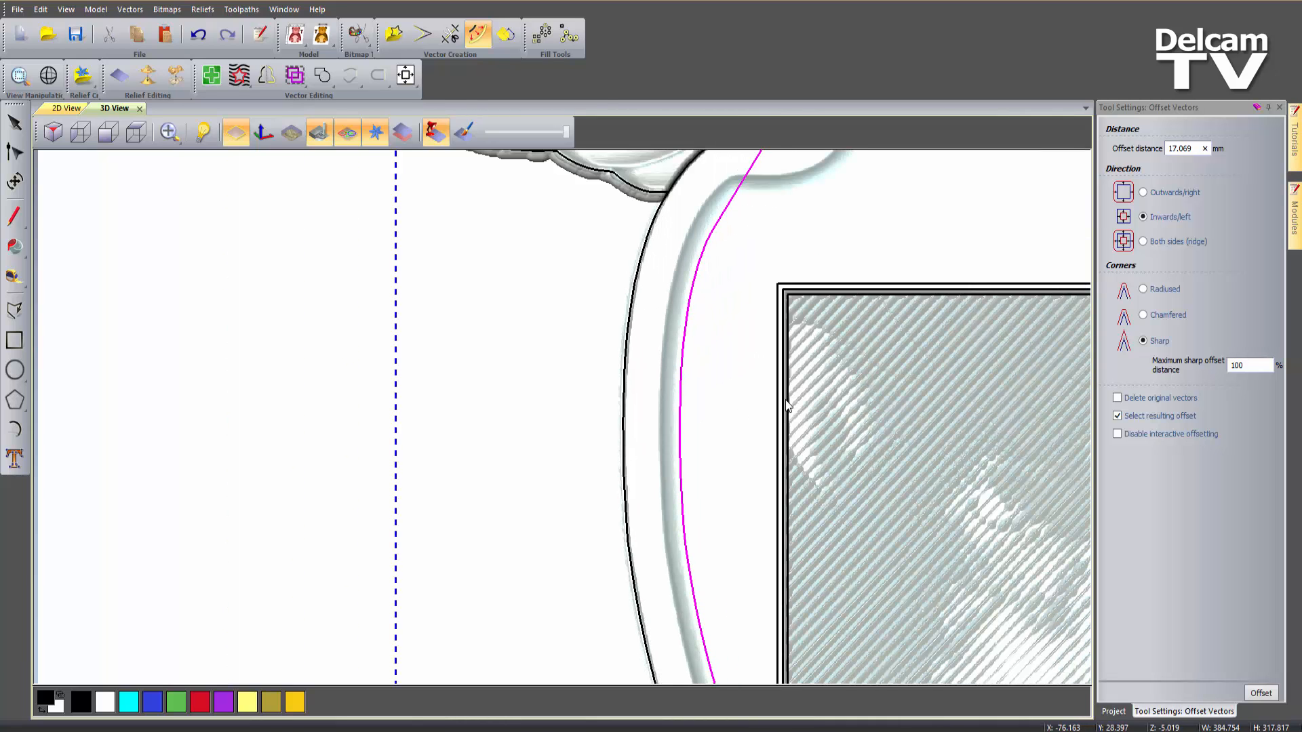
{"action": "scroll", "coordinate": [707, 309], "scroll_direction": "down", "scroll_amount": 2}
{"action": "scroll", "coordinate": [706, 310], "scroll_direction": "down", "scroll_amount": 2}
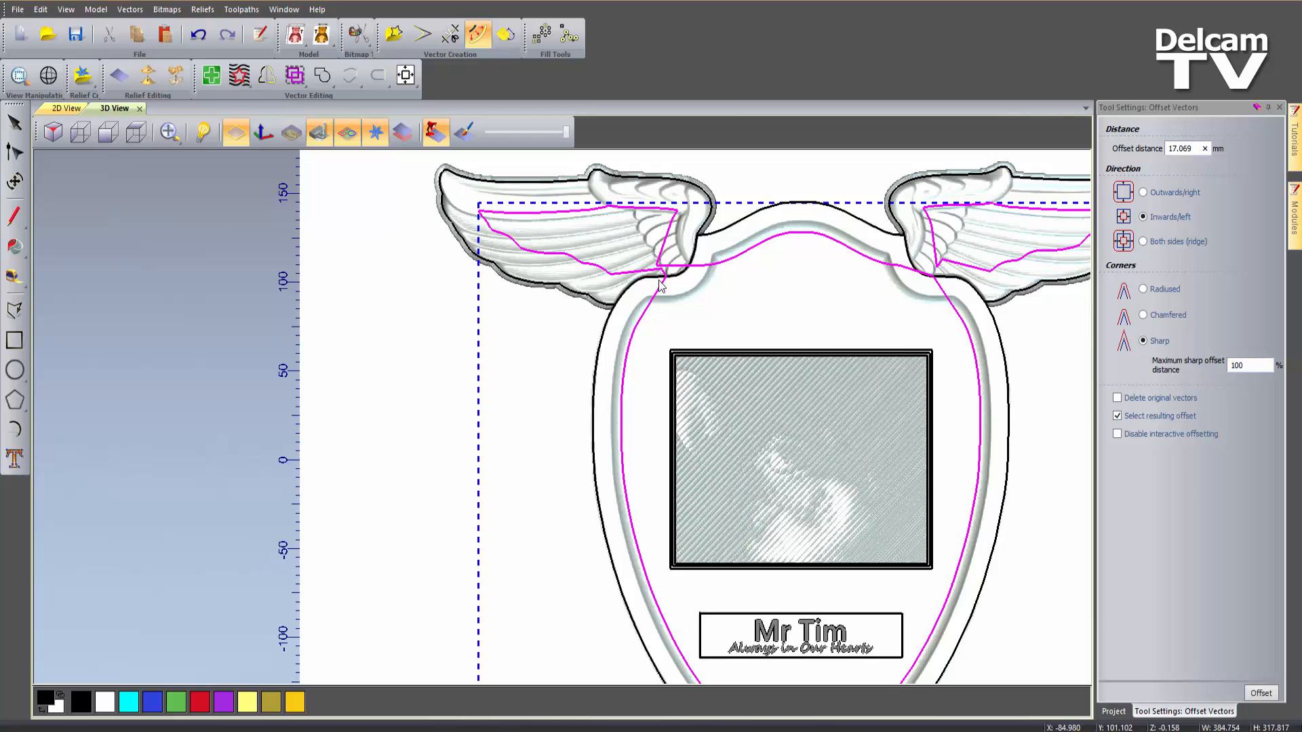
Offset the shield-only outline inwards by about 14.3 mm with sharp corners, following the inner edge of the border
{"action": "scroll", "coordinate": [620, 306], "scroll_direction": "up", "scroll_amount": 2}
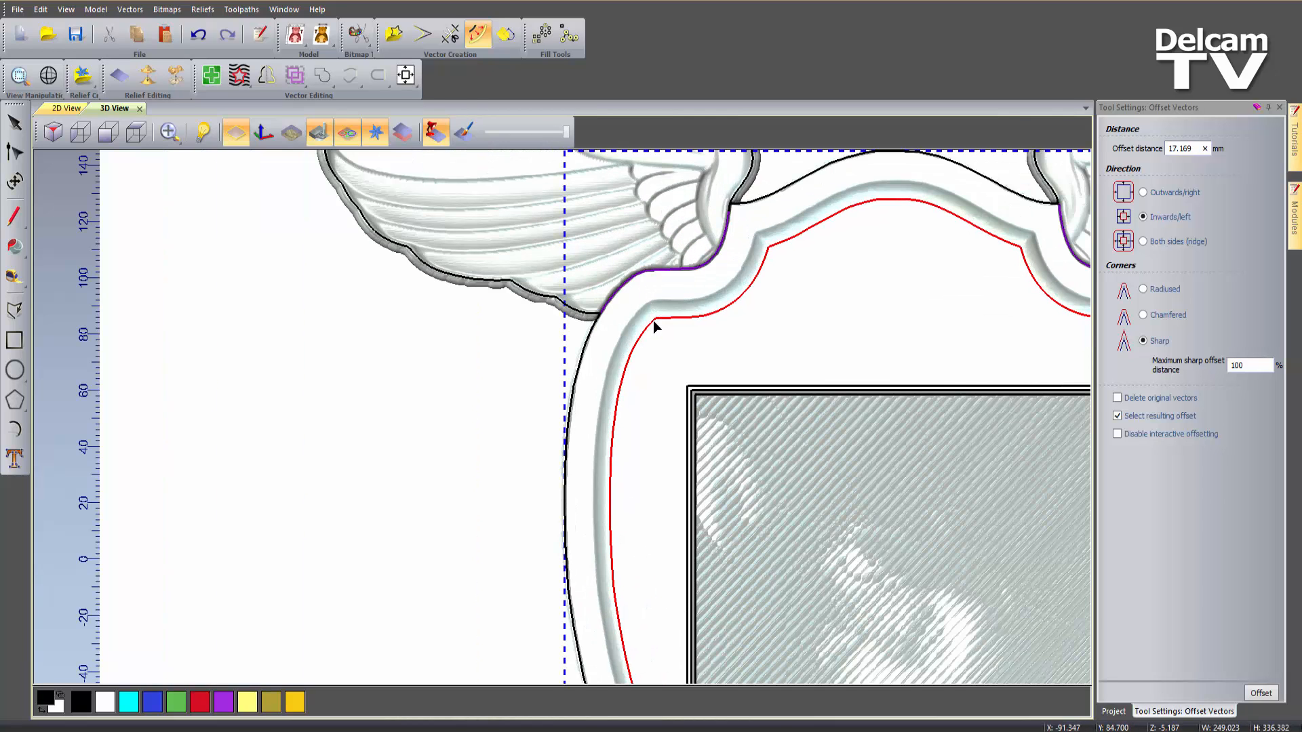
{"action": "left_click", "coordinate": [651, 312]}
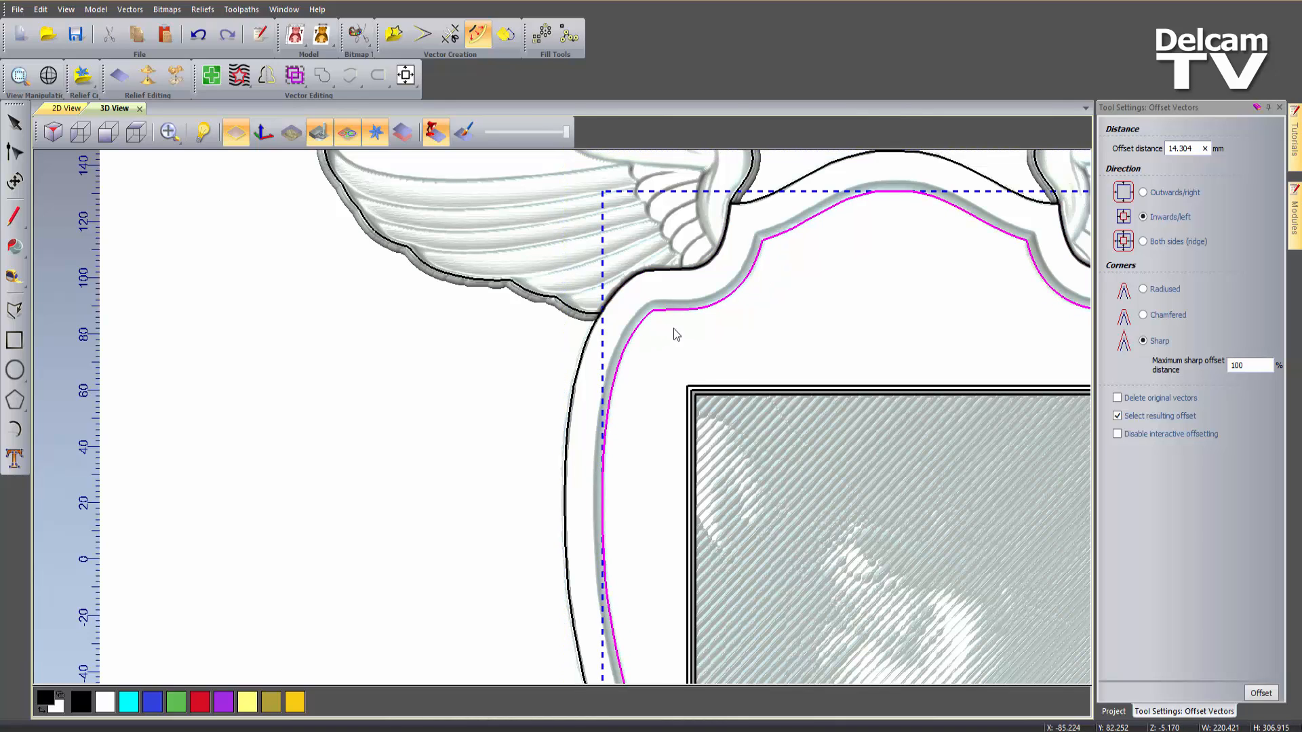
{"action": "left_click", "coordinate": [1279, 107]}
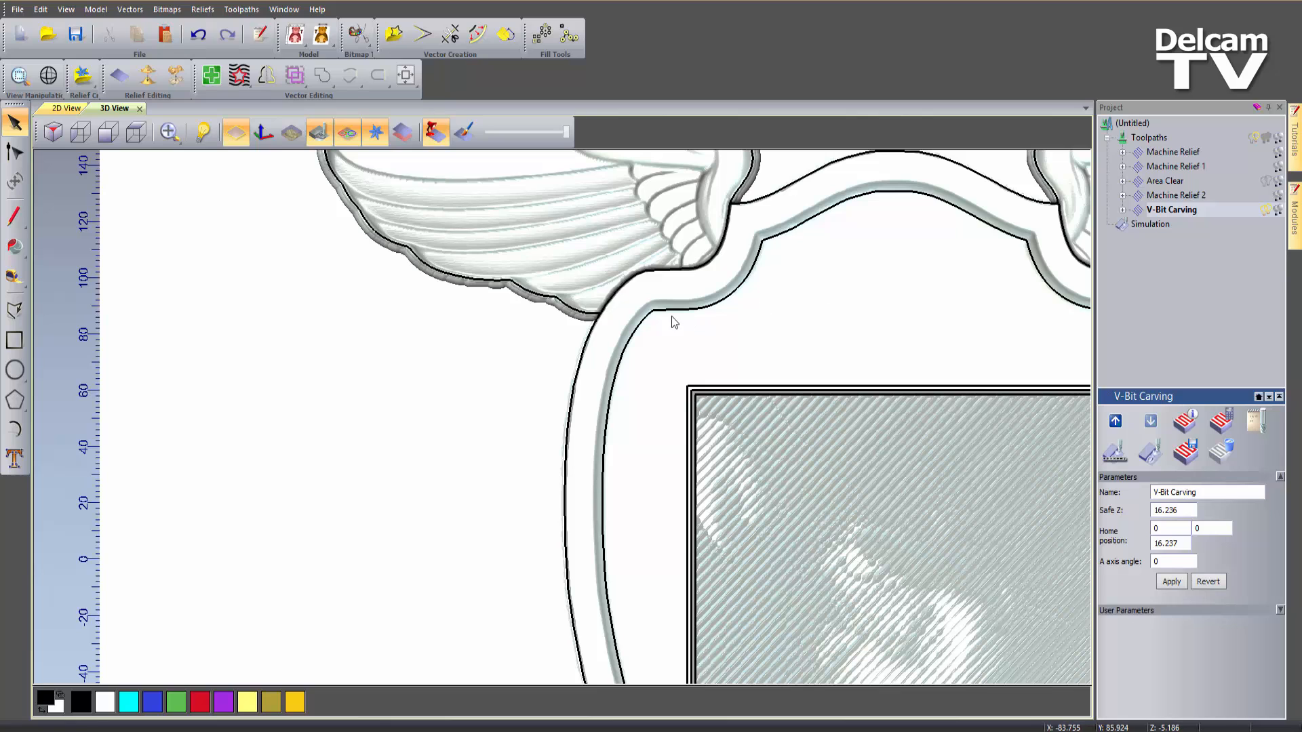
Select the shield outline and its inner offset, and start a 2D area clearance toolpath with a finish depth of 0.2 mm
{"action": "left_click", "coordinate": [654, 272]}
{"action": "scroll", "coordinate": [776, 316], "scroll_direction": "down", "scroll_amount": 5}
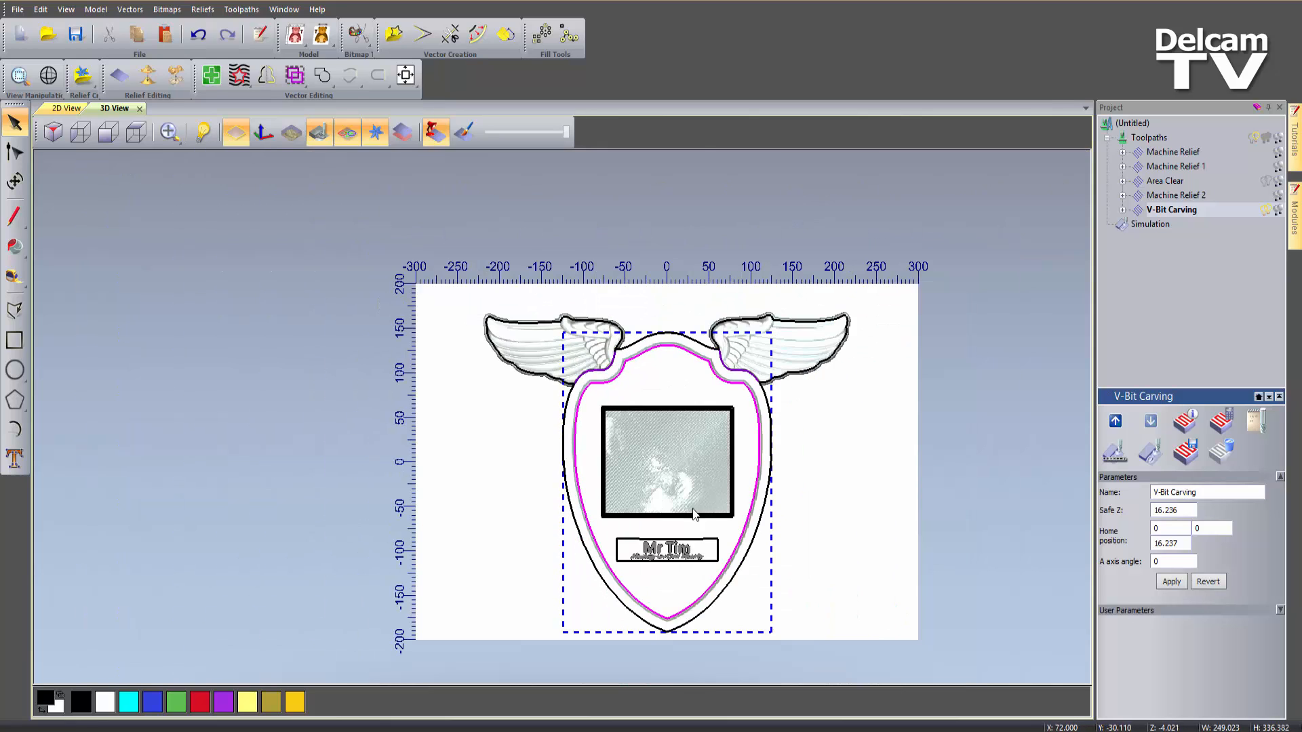
{"action": "scroll", "coordinate": [682, 513], "scroll_direction": "up", "scroll_amount": 2}
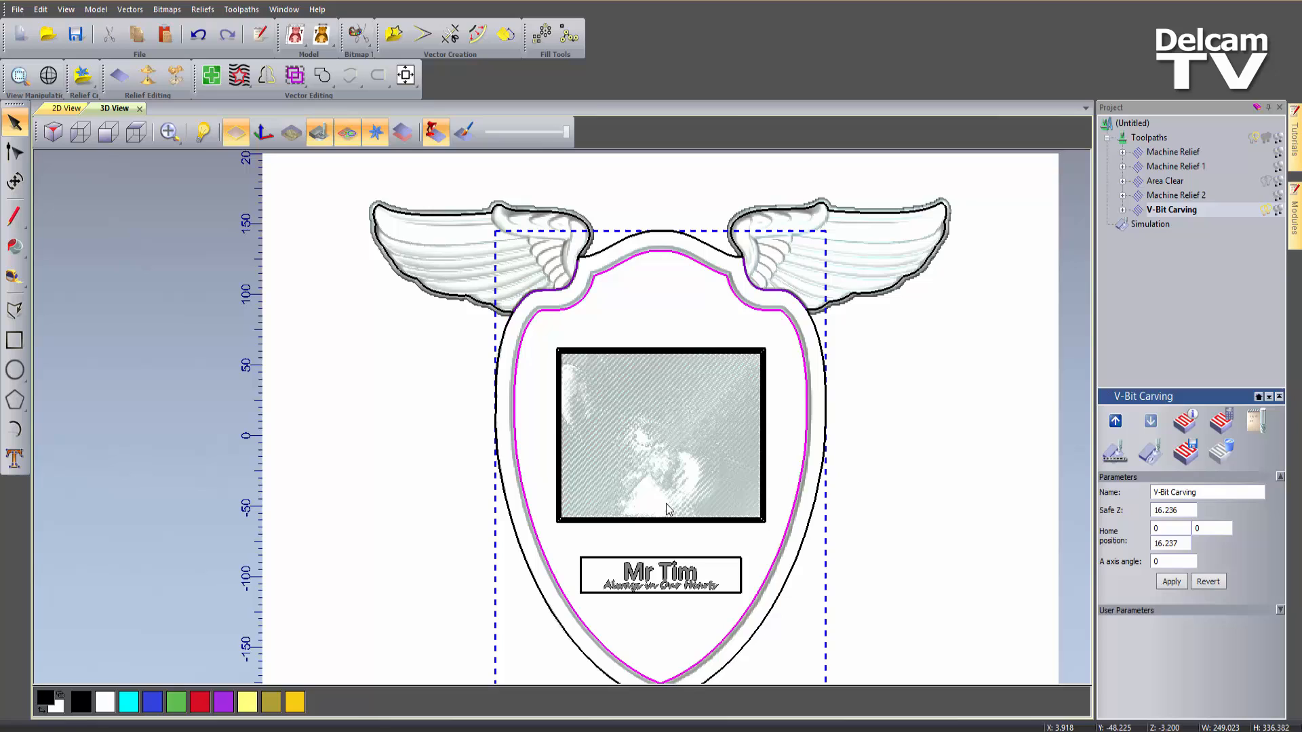
{"action": "left_click", "coordinate": [1149, 138]}
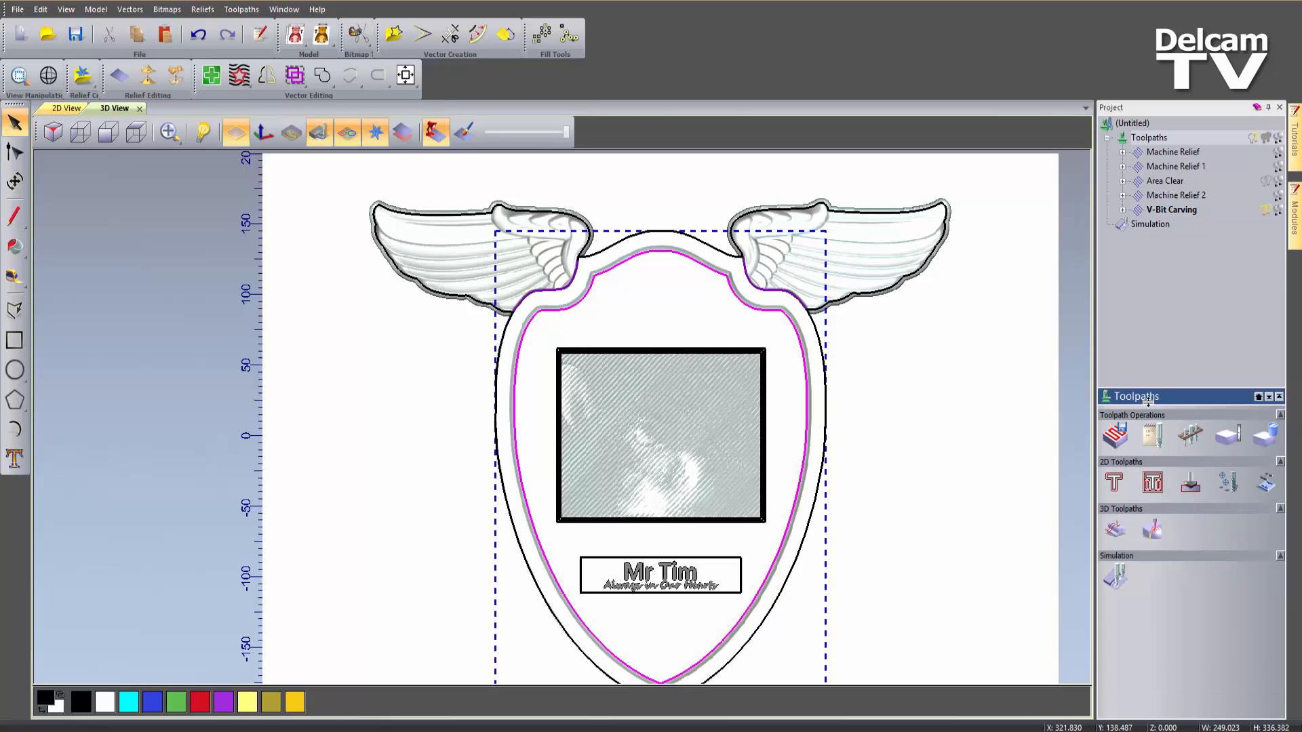
{"action": "left_click", "coordinate": [1154, 482]}
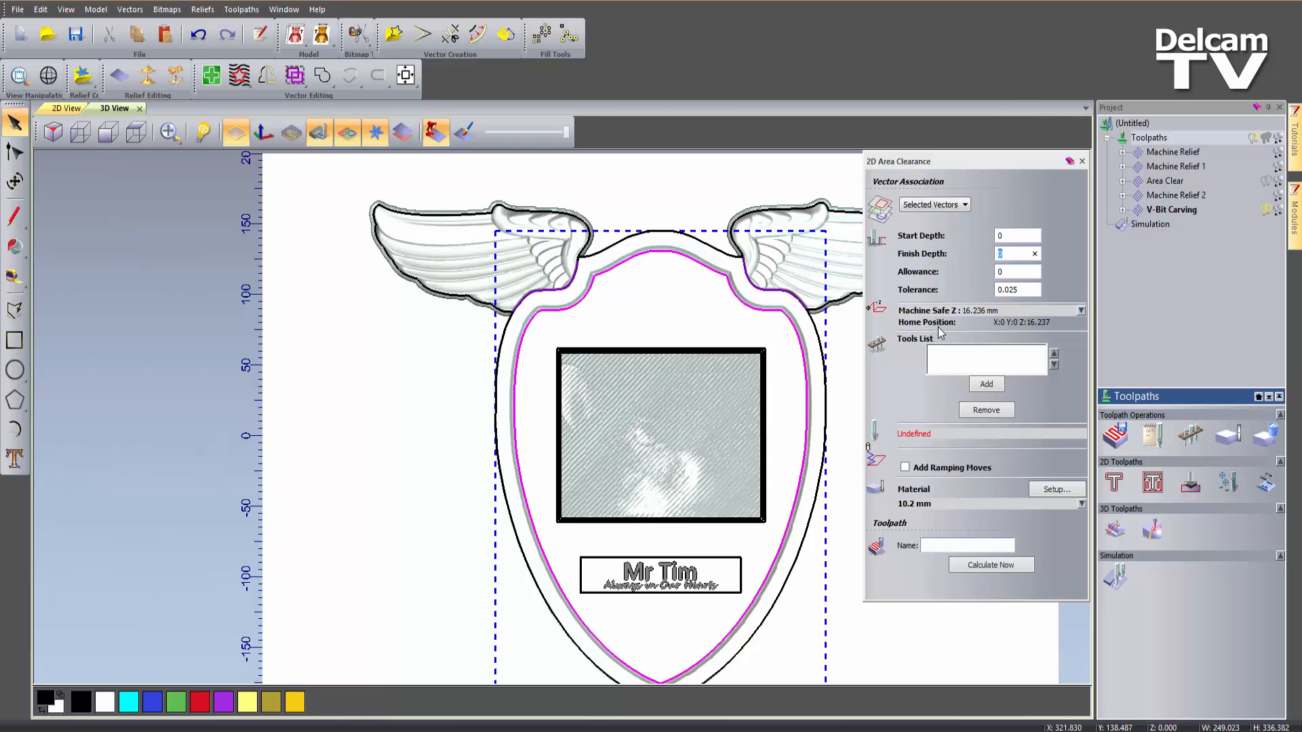
{"action": "type", "text": "0.2"}
Add the End Mill 6 mm with the Offset clearance strategy and calculate the shield border's area clearance toolpath
{"action": "left_click", "coordinate": [983, 383]}
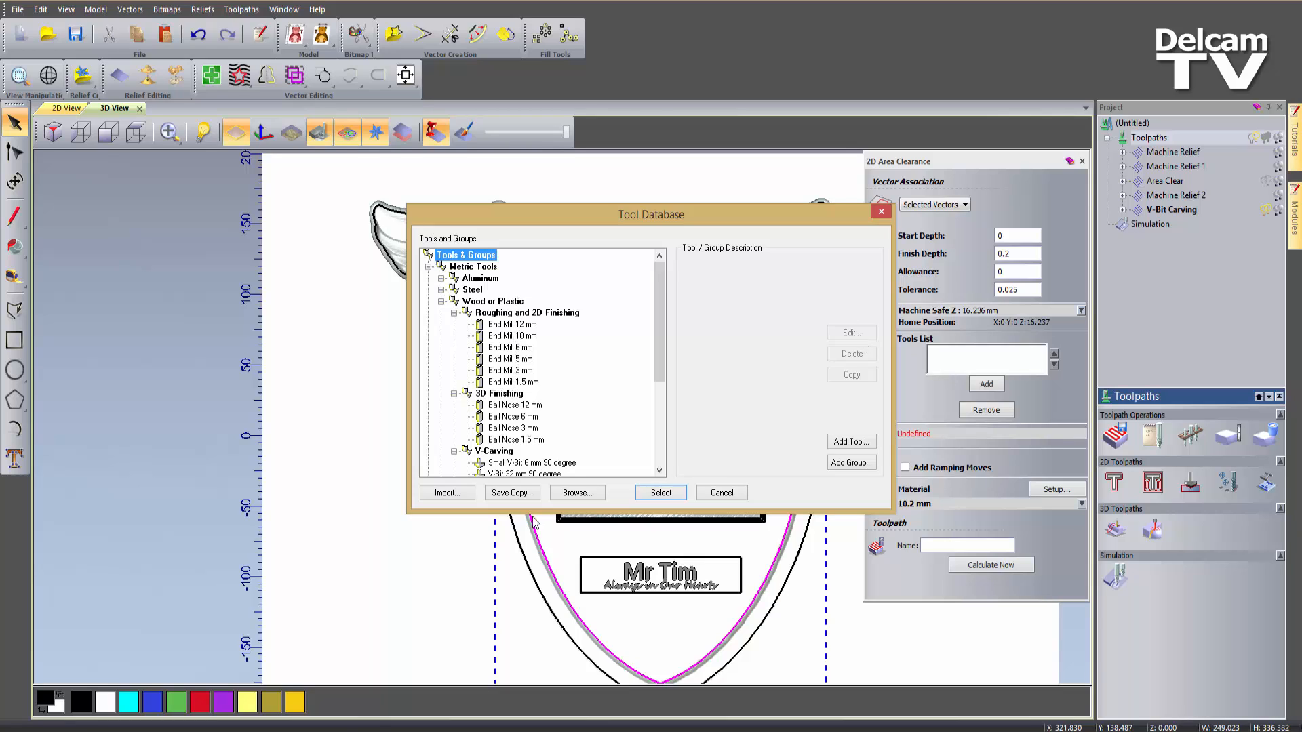
{"action": "double_click", "coordinate": [511, 347]}
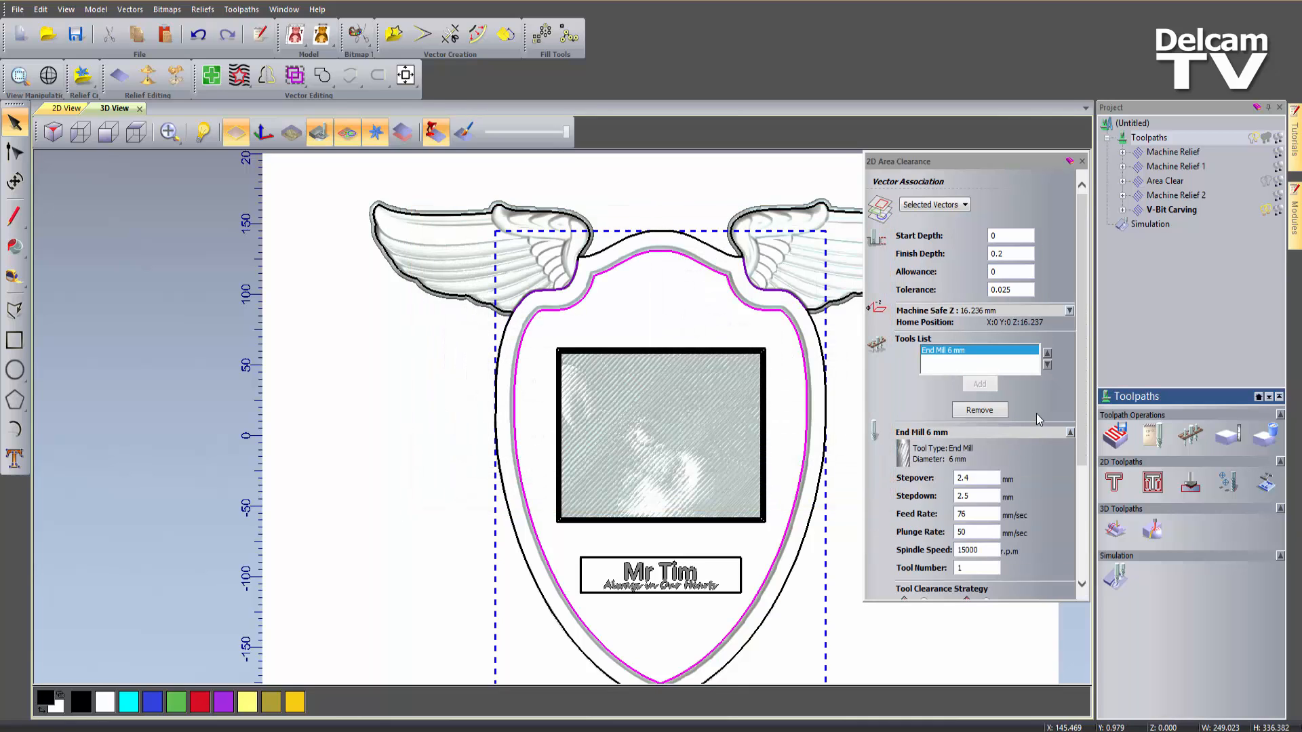
{"action": "scroll", "coordinate": [1043, 478], "scroll_direction": "down", "scroll_amount": 5}
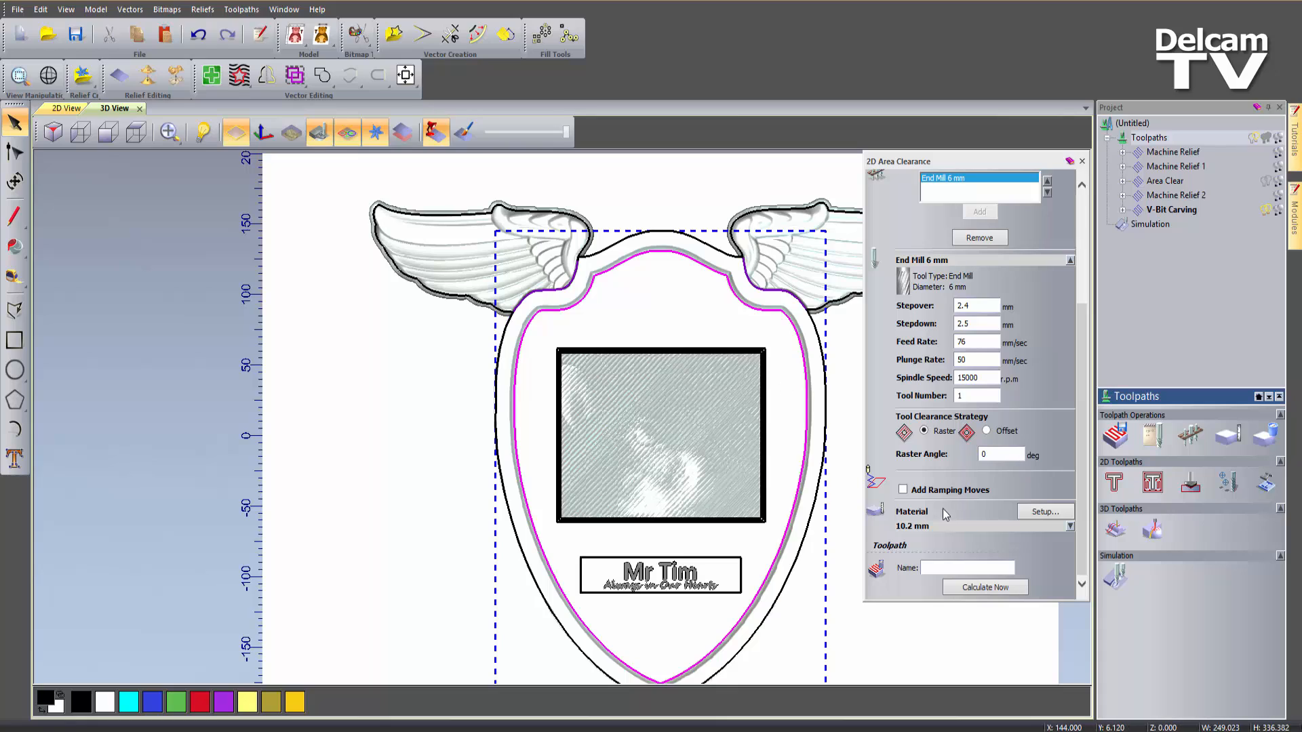
{"action": "left_click", "coordinate": [987, 432]}
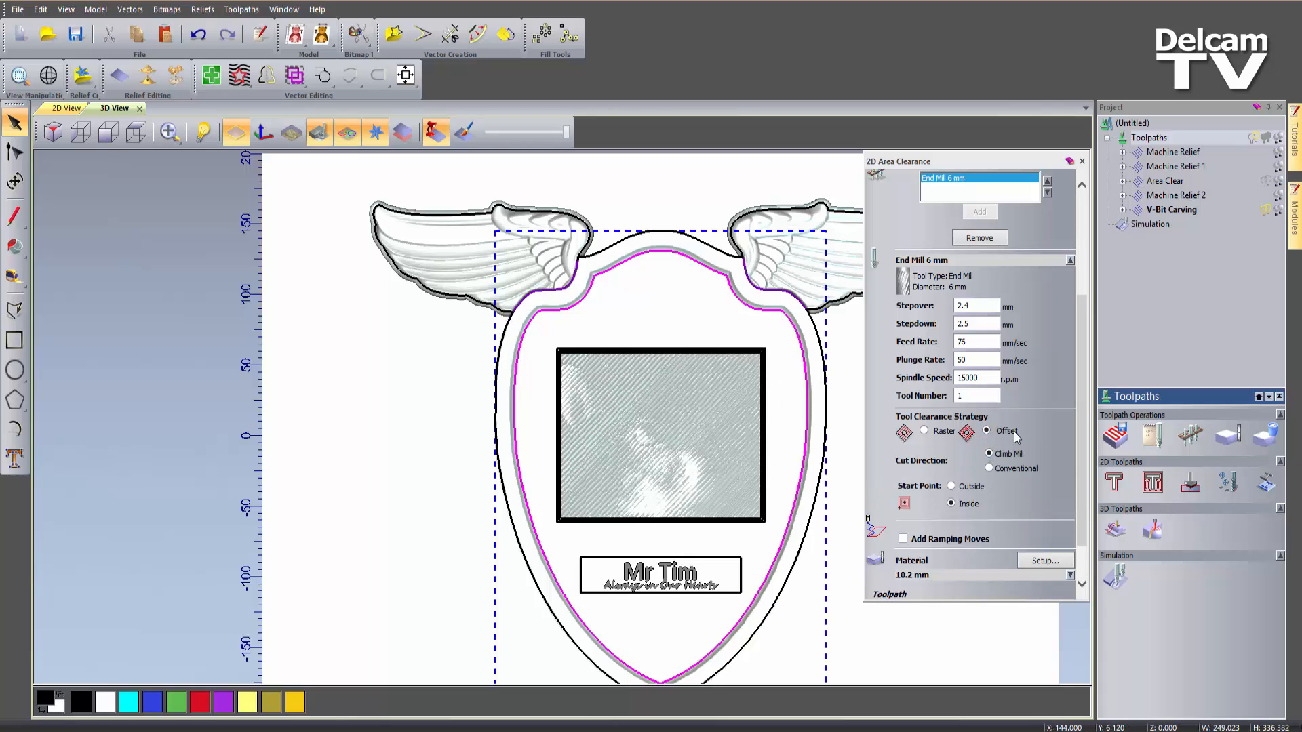
{"action": "scroll", "coordinate": [1070, 502], "scroll_direction": "down", "scroll_amount": 2}
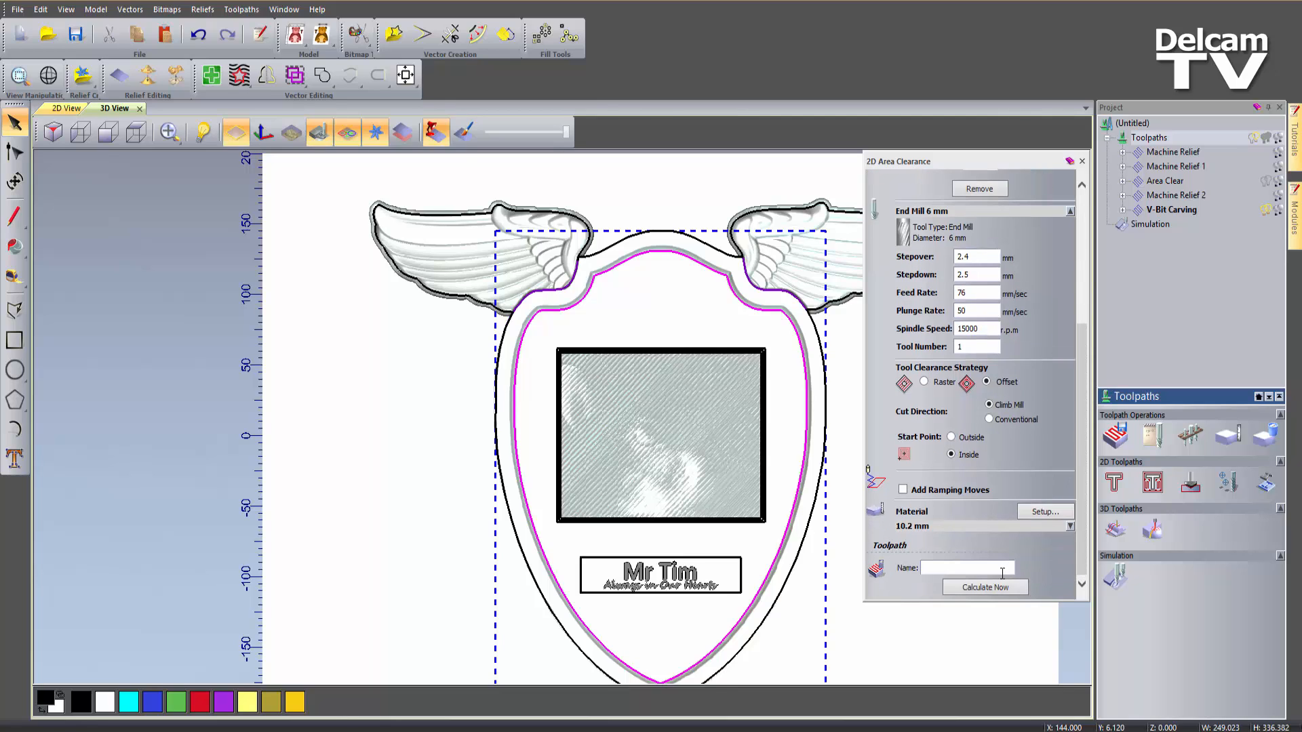
{"action": "left_click", "coordinate": [996, 592]}
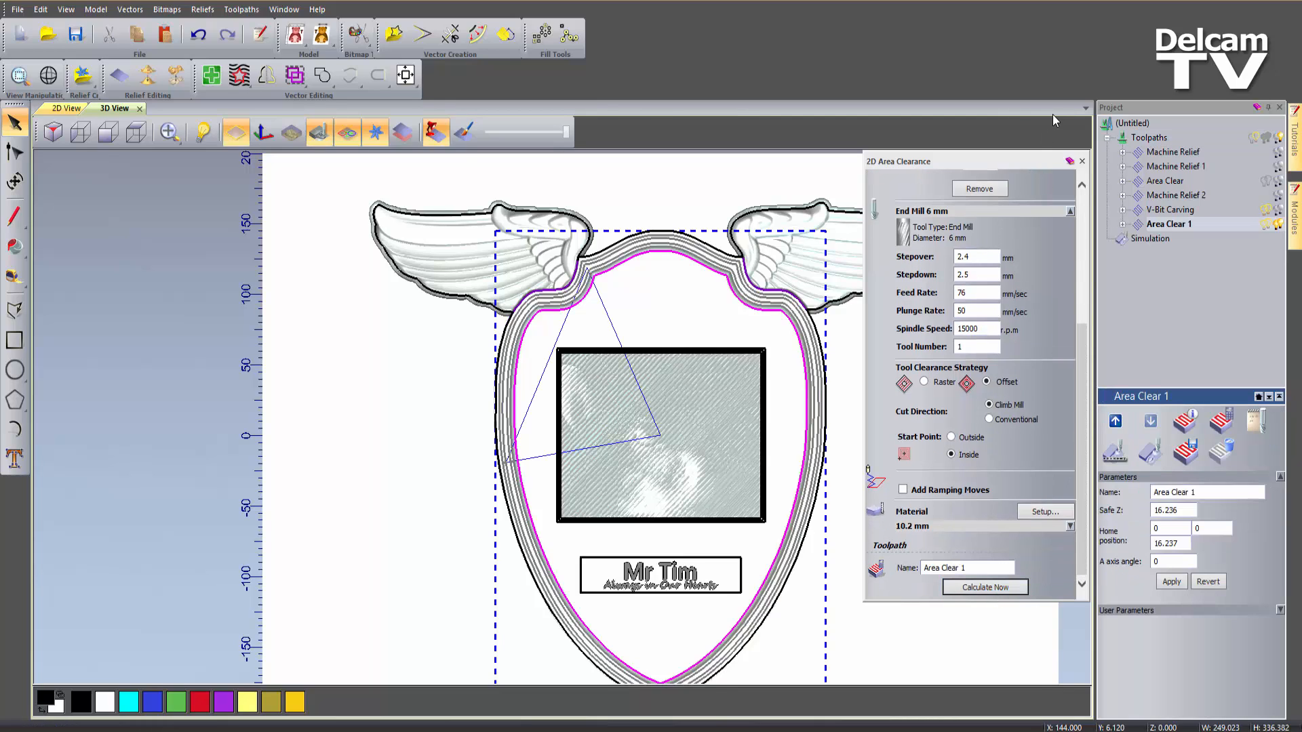
{"action": "left_click", "coordinate": [1082, 161]}
Simulate the Area Clear 1 toolpath and inspect the machined shield border up close and in full
{"action": "right_click", "coordinate": [1158, 225]}
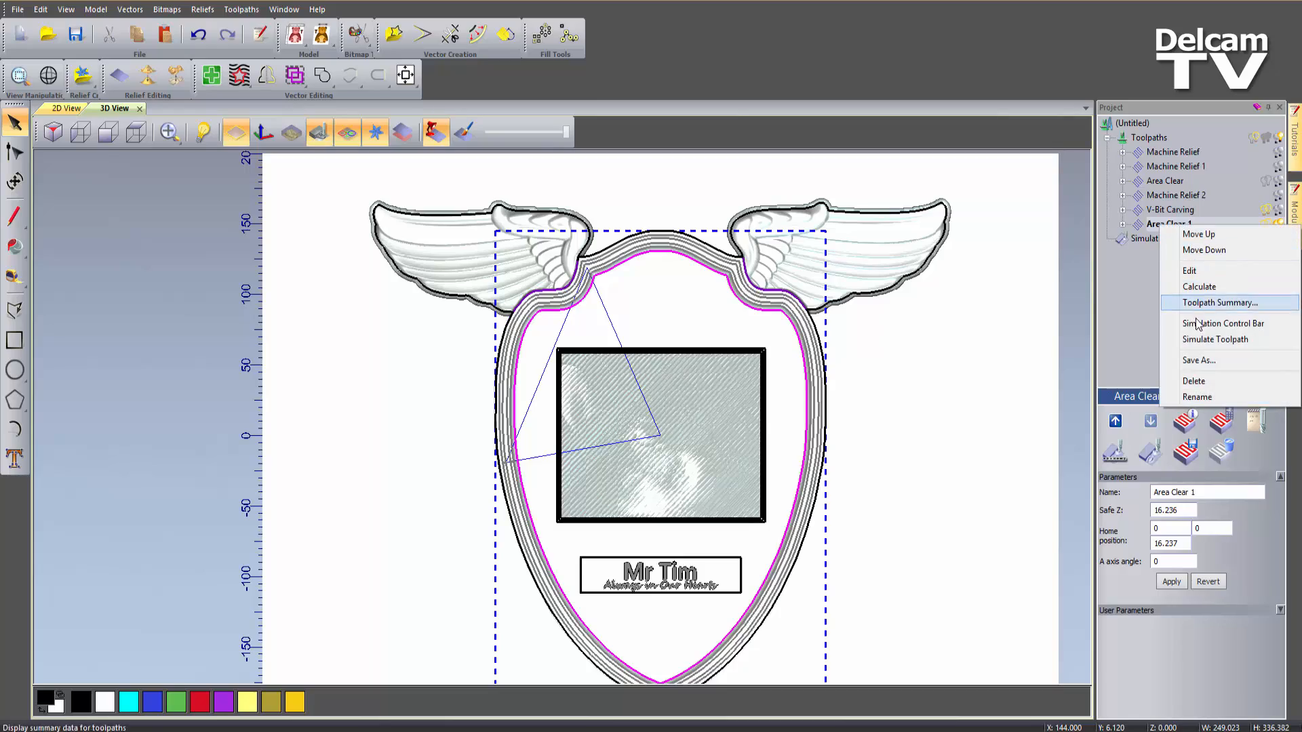
{"action": "left_click", "coordinate": [1214, 339]}
{"action": "left_click_drag", "start_coordinate": [722, 507], "coordinate": [779, 392]}
{"action": "scroll", "coordinate": [825, 323], "scroll_direction": "up", "scroll_amount": 9}
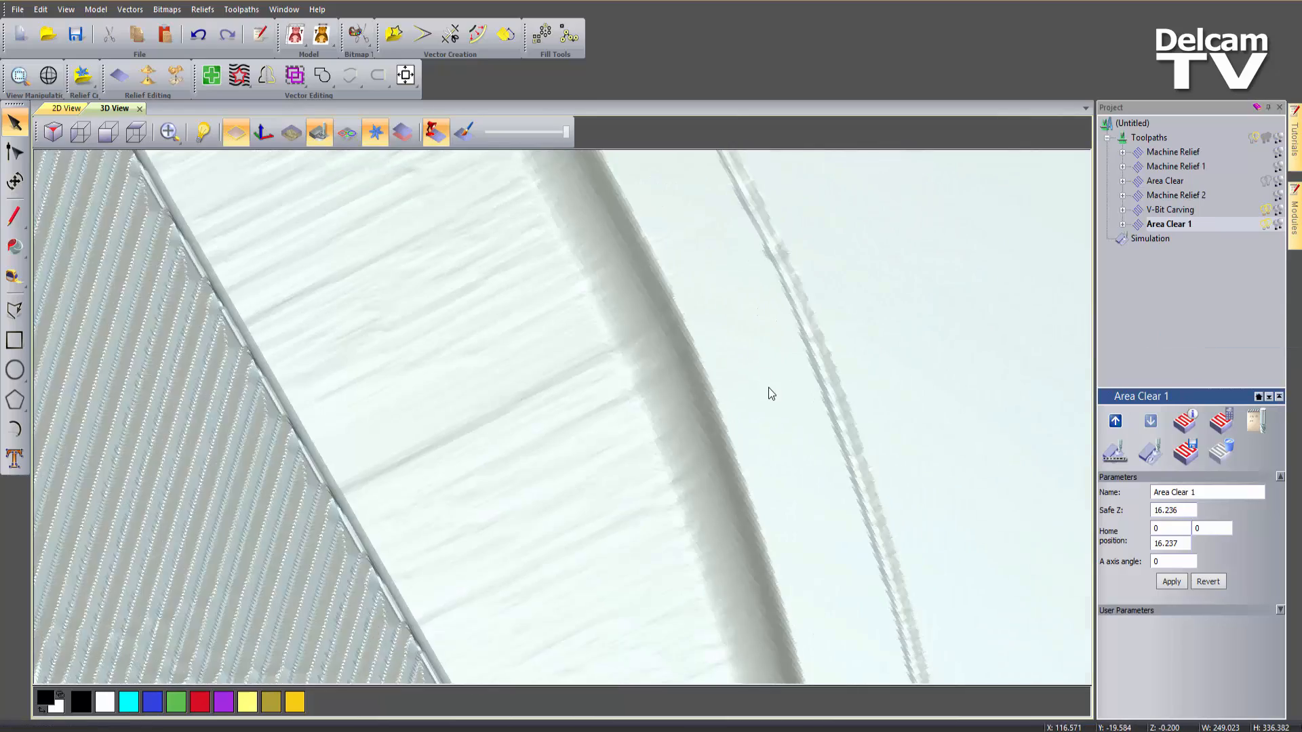
{"action": "scroll", "coordinate": [767, 388], "scroll_direction": "up", "scroll_amount": 2}
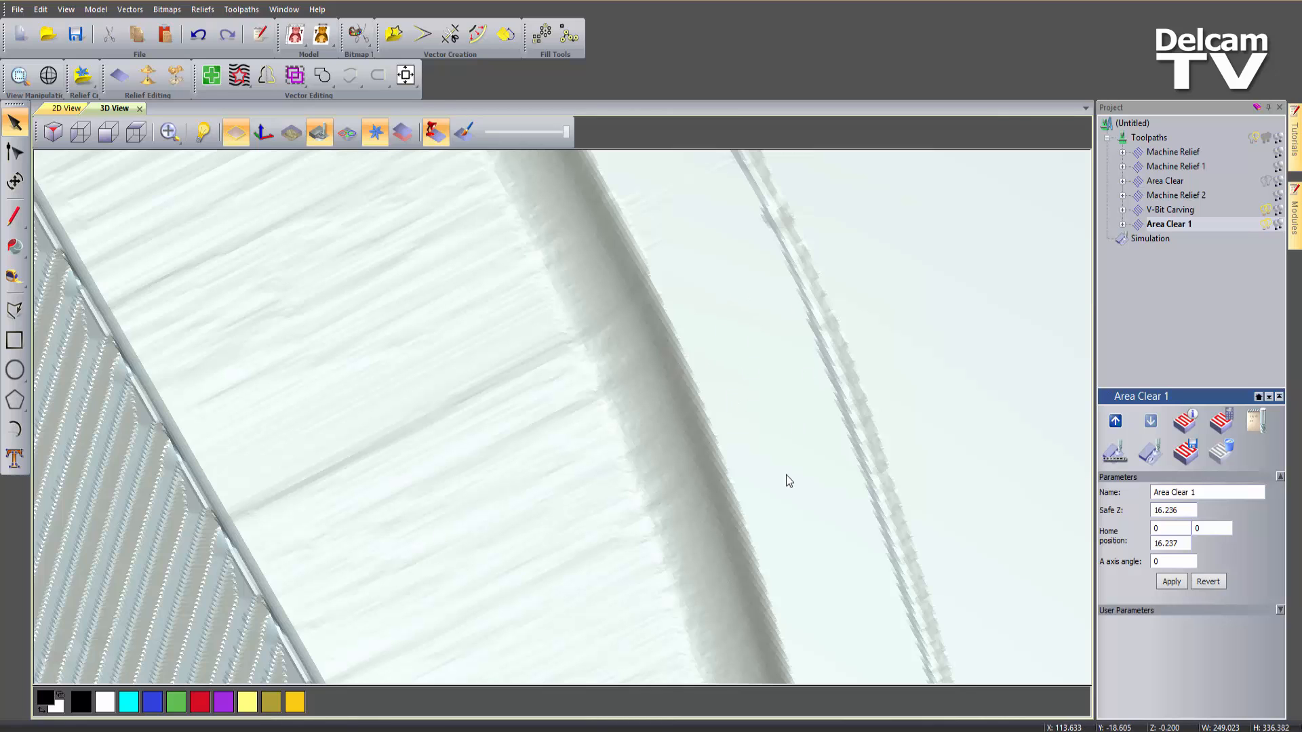
{"action": "scroll", "coordinate": [390, 462], "scroll_direction": "down", "scroll_amount": 10}
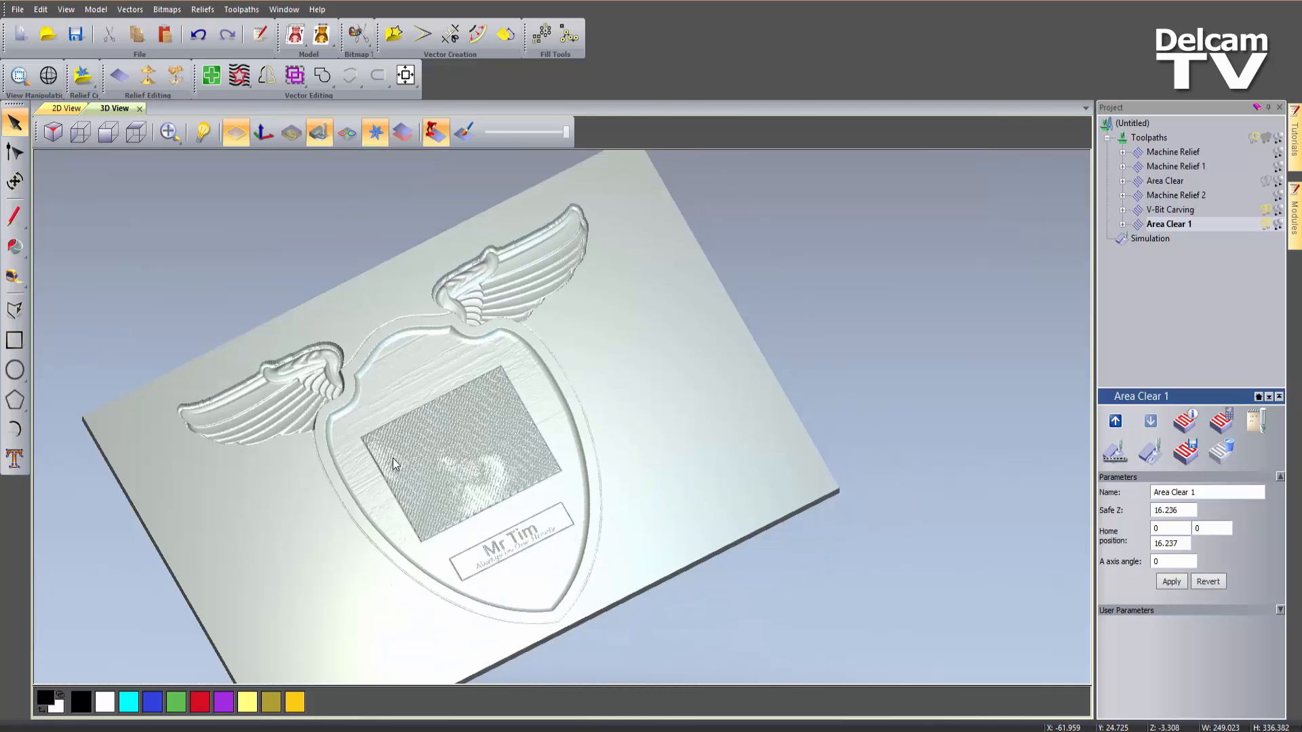
{"action": "scroll", "coordinate": [447, 535], "scroll_direction": "up", "scroll_amount": 3}
{"action": "middle_click_drag", "start_coordinate": [833, 486], "coordinate": [935, 482]}
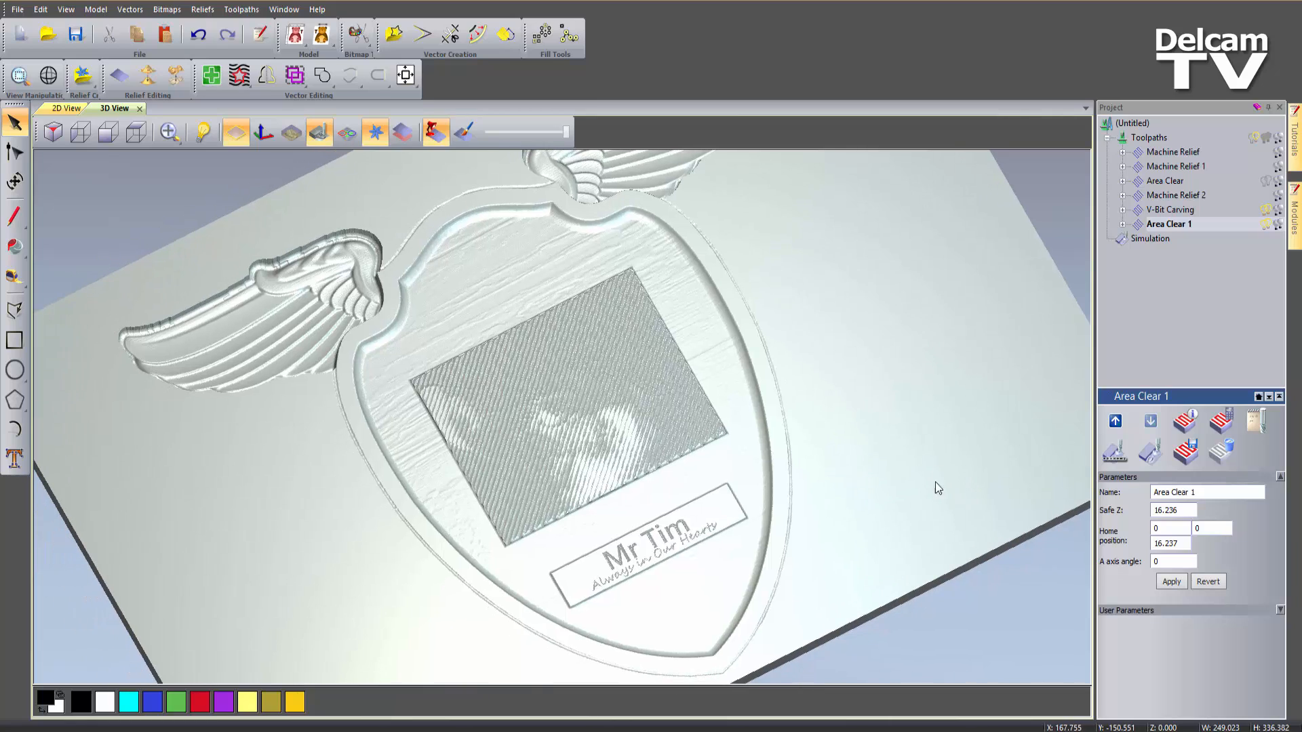
Calculate an outside profile toolpath around the combined wings-and-shield outline with the End Mill 3 mm and a 10.2 mm finish depth
{"action": "left_click", "coordinate": [1152, 139]}
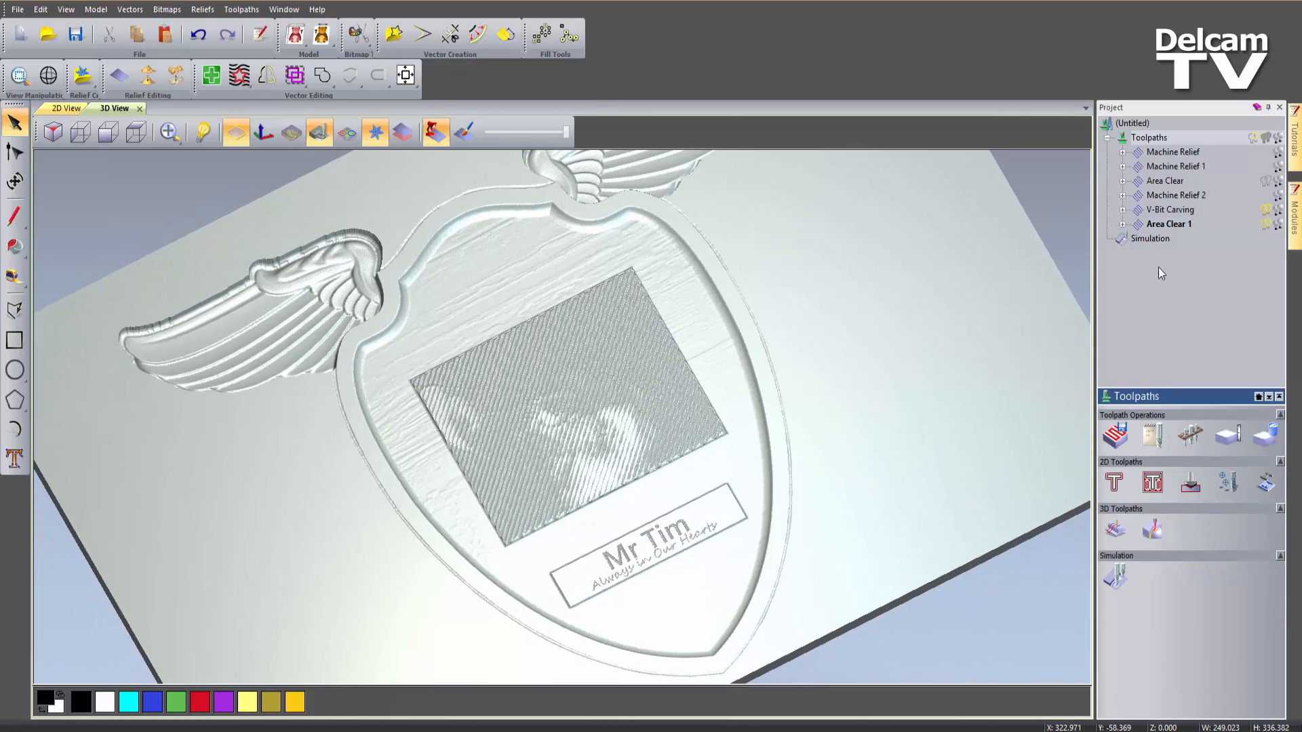
{"action": "left_click", "coordinate": [1115, 489]}
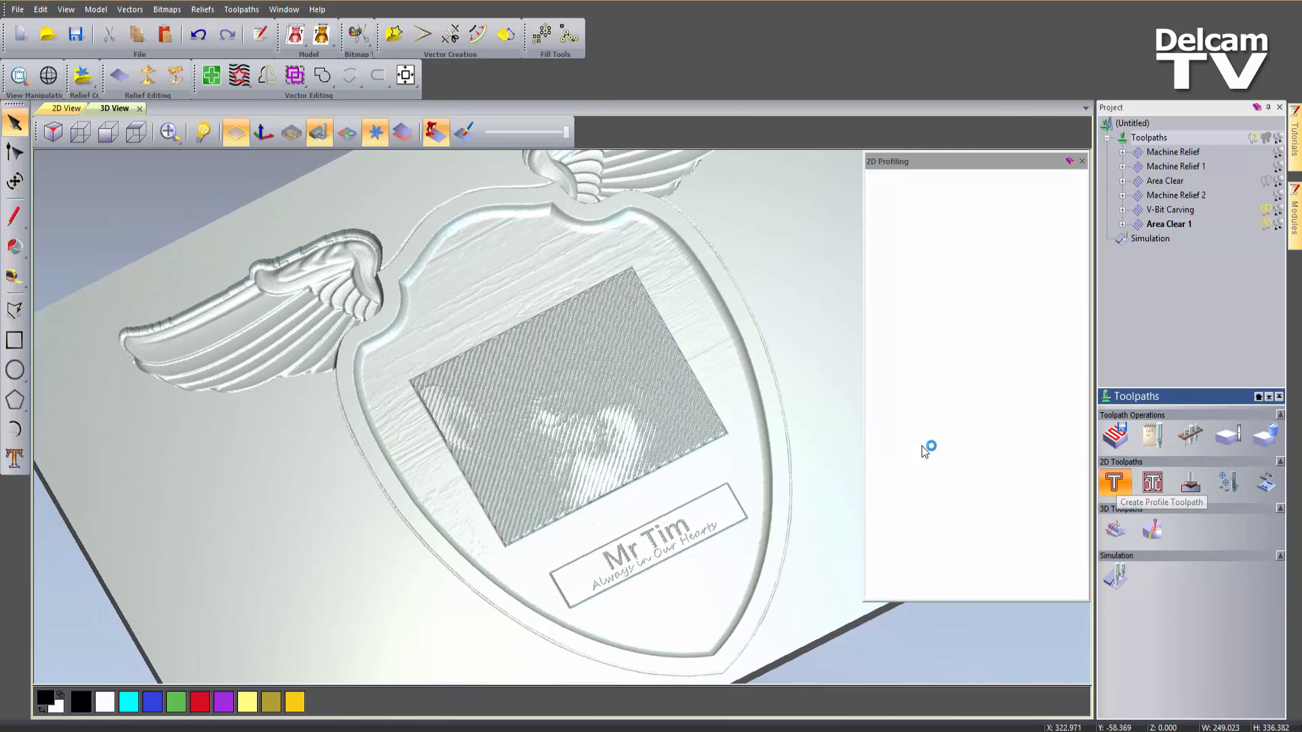
{"action": "left_click", "coordinate": [347, 133]}
{"action": "left_click", "coordinate": [268, 381]}
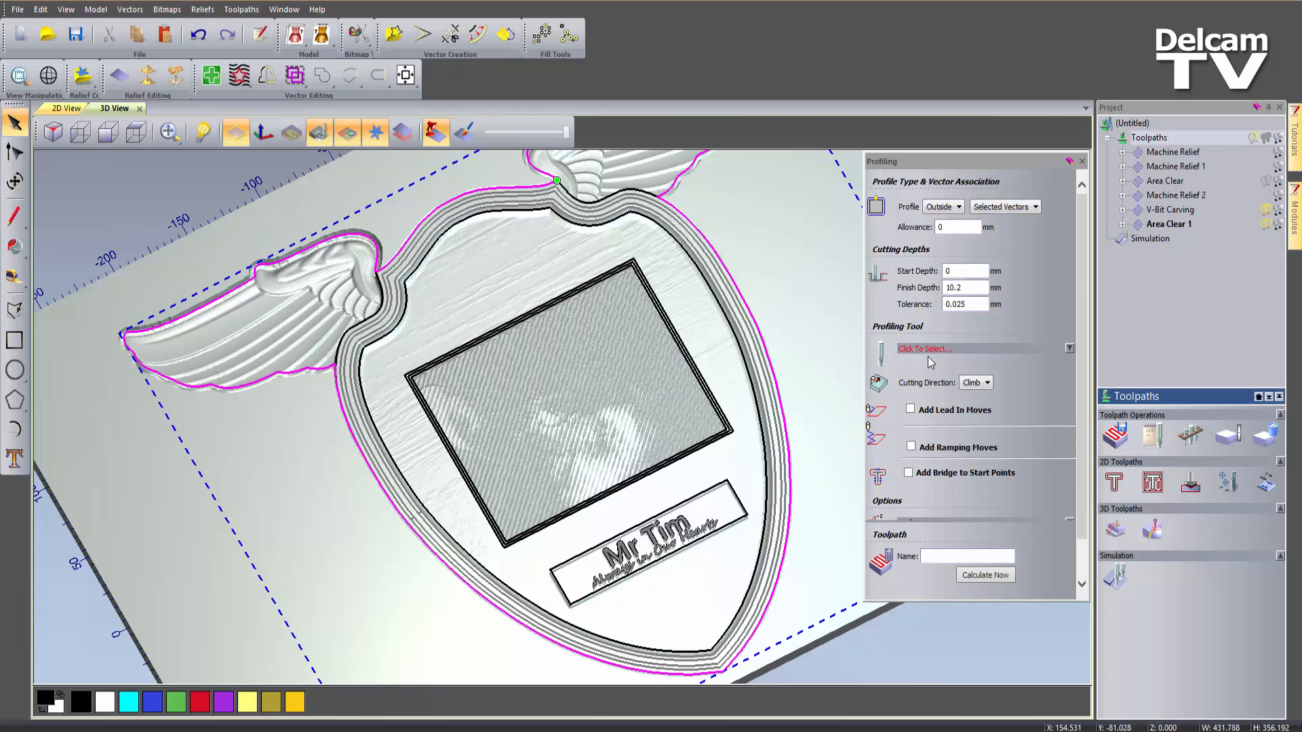
{"action": "left_click", "coordinate": [950, 350]}
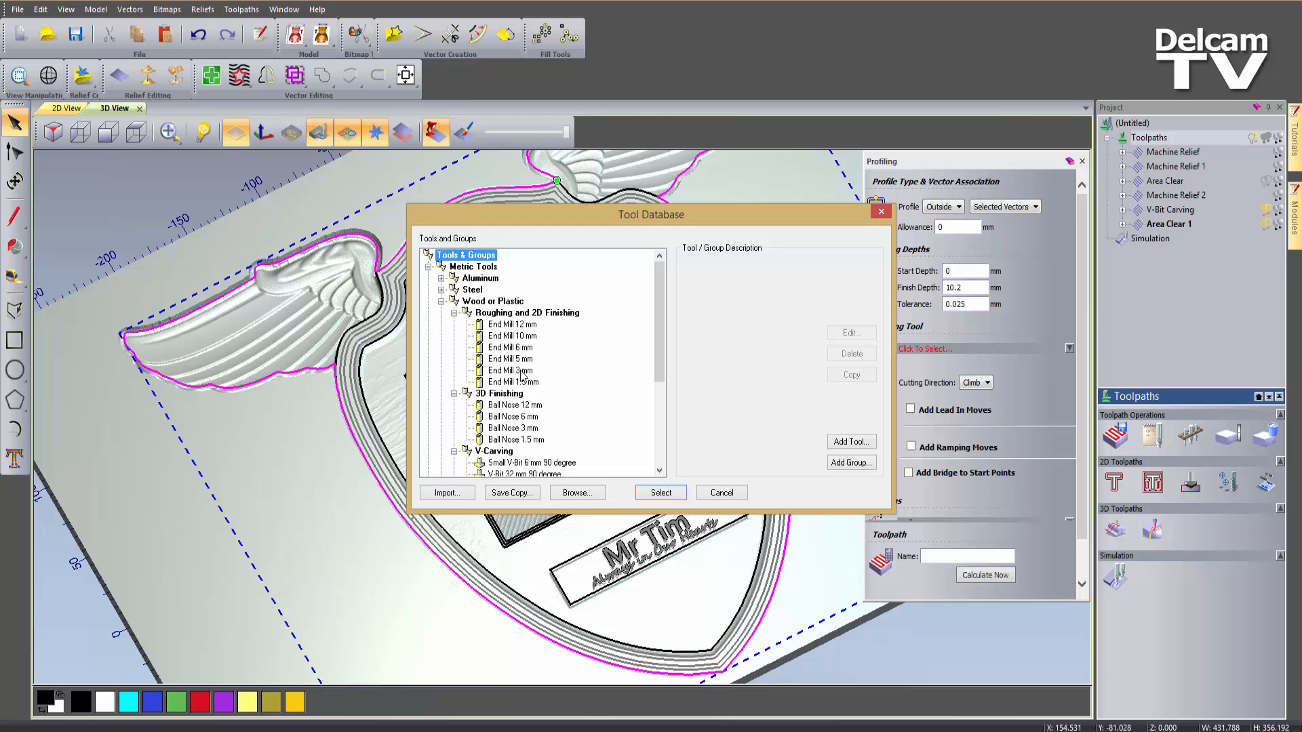
{"action": "double_click", "coordinate": [519, 370]}
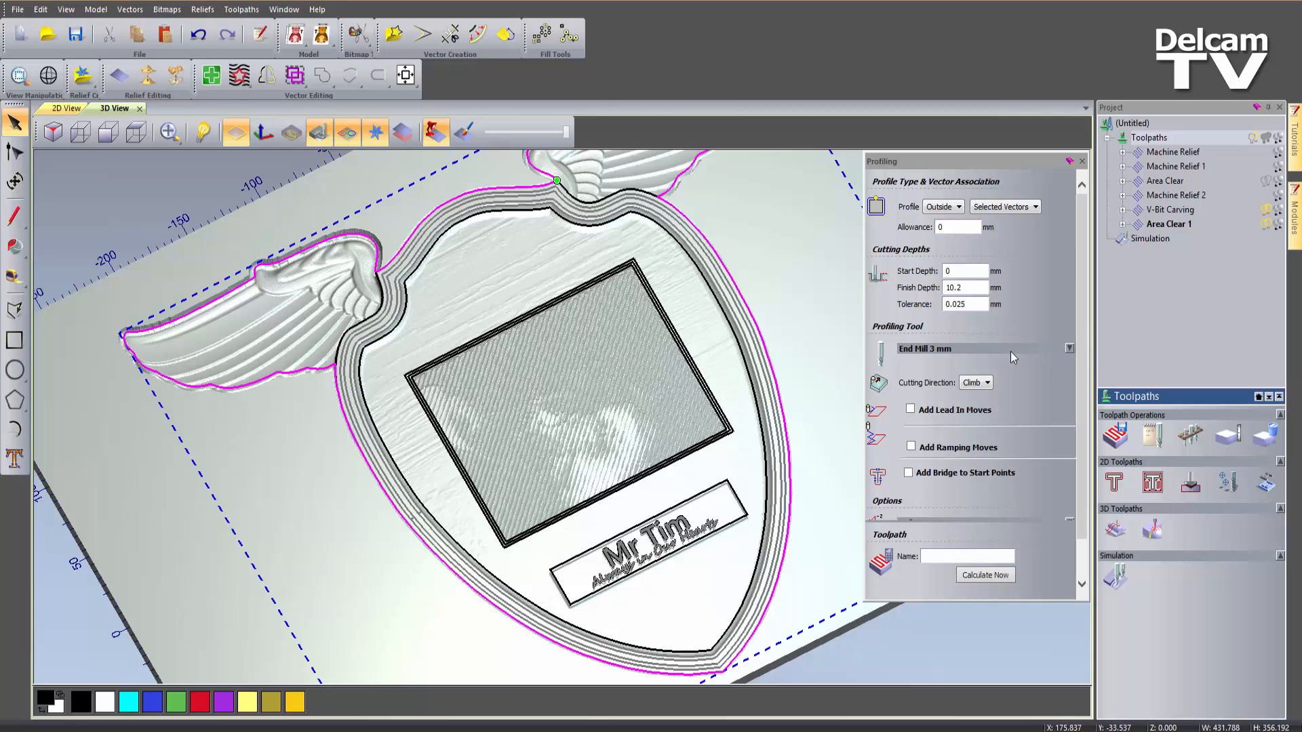
{"action": "left_click", "coordinate": [984, 575]}
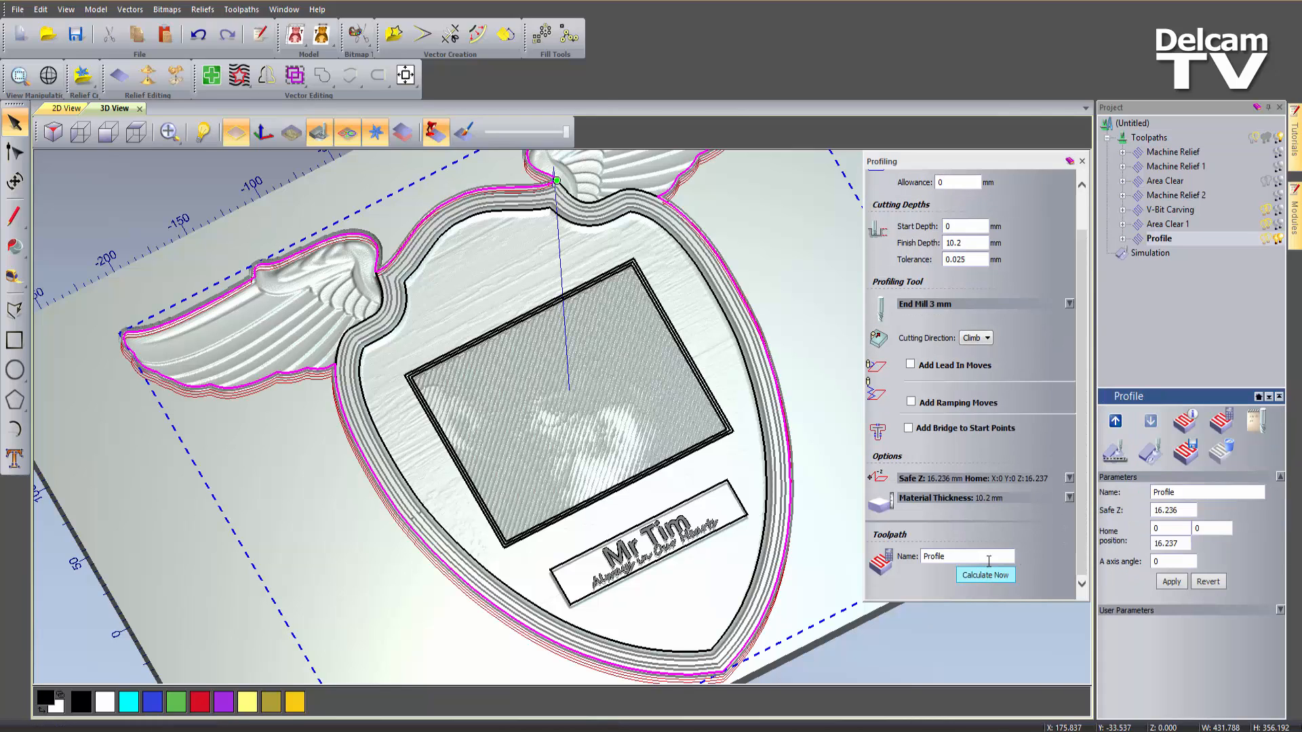
{"action": "left_click", "coordinate": [1081, 161]}
Simulate the Profile toolpath and automatically delete the waste material around the cut-out plaque
{"action": "right_click", "coordinate": [1160, 242]}
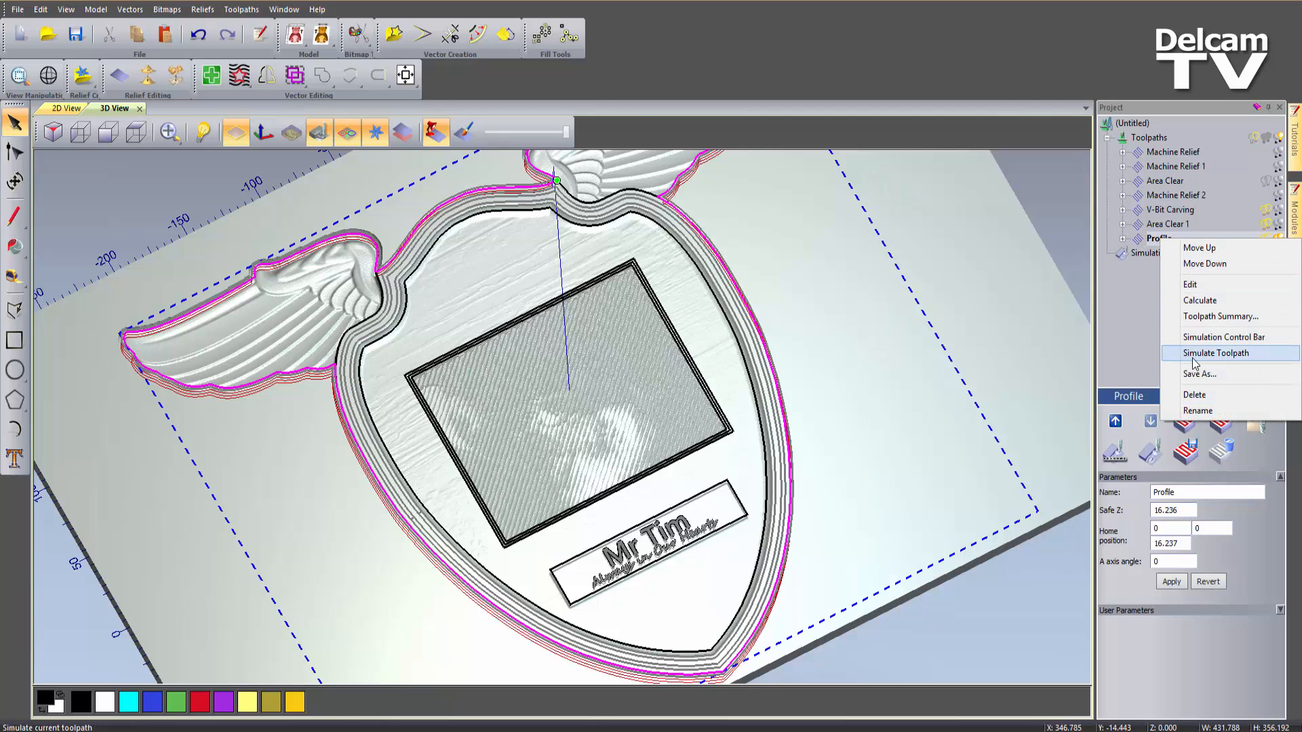
{"action": "left_click", "coordinate": [1194, 358]}
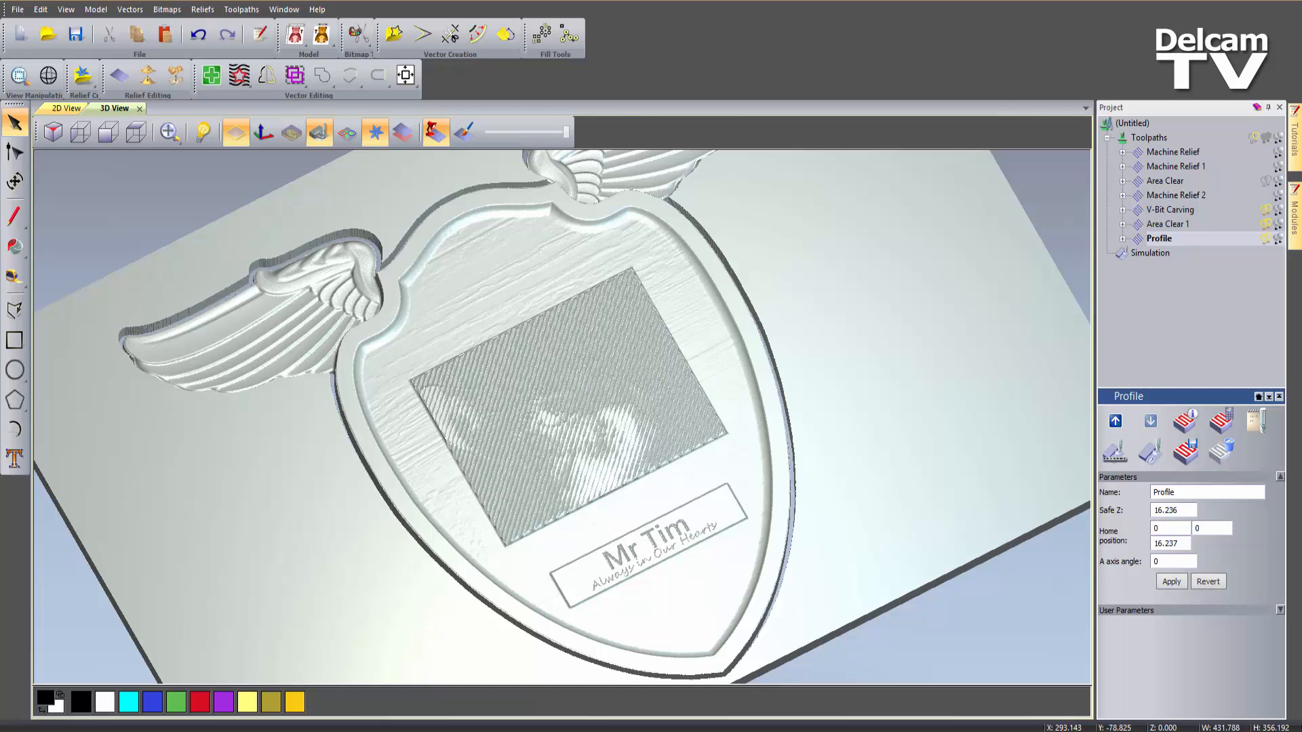
{"action": "left_click", "coordinate": [1161, 254]}
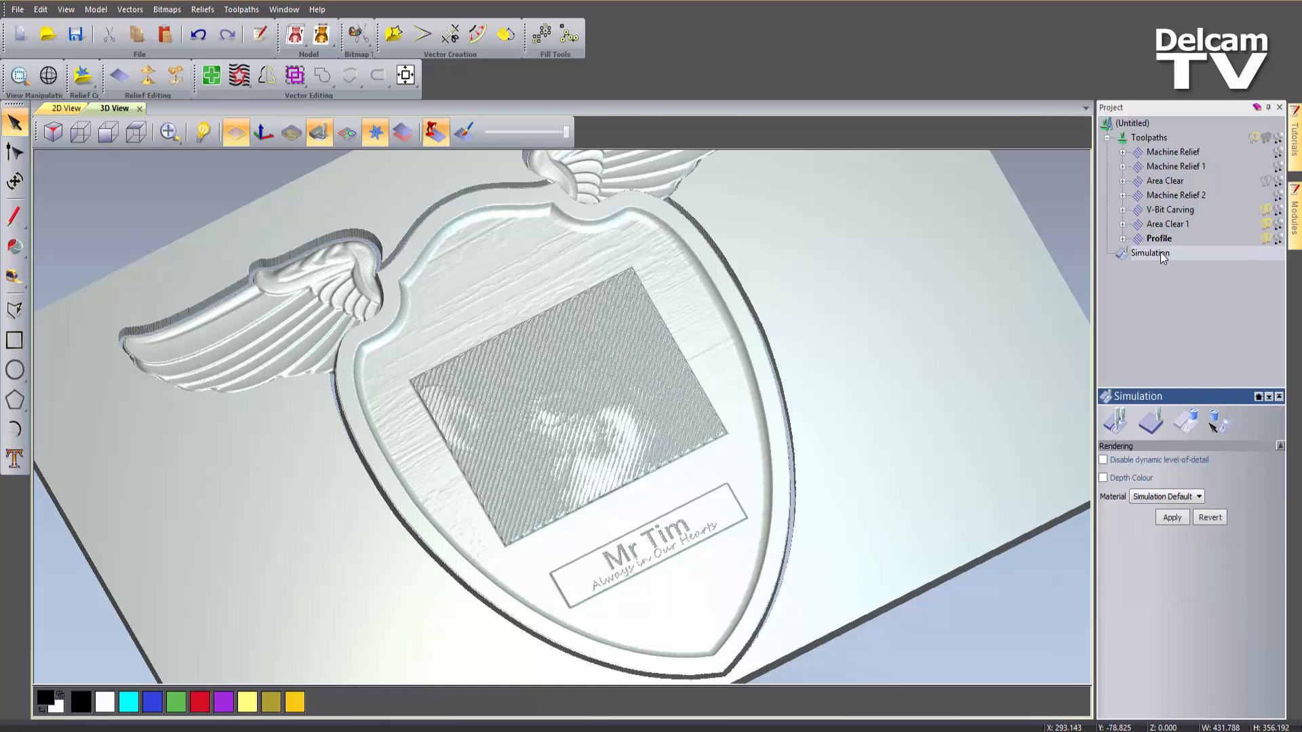
{"action": "left_click", "coordinate": [1217, 427]}
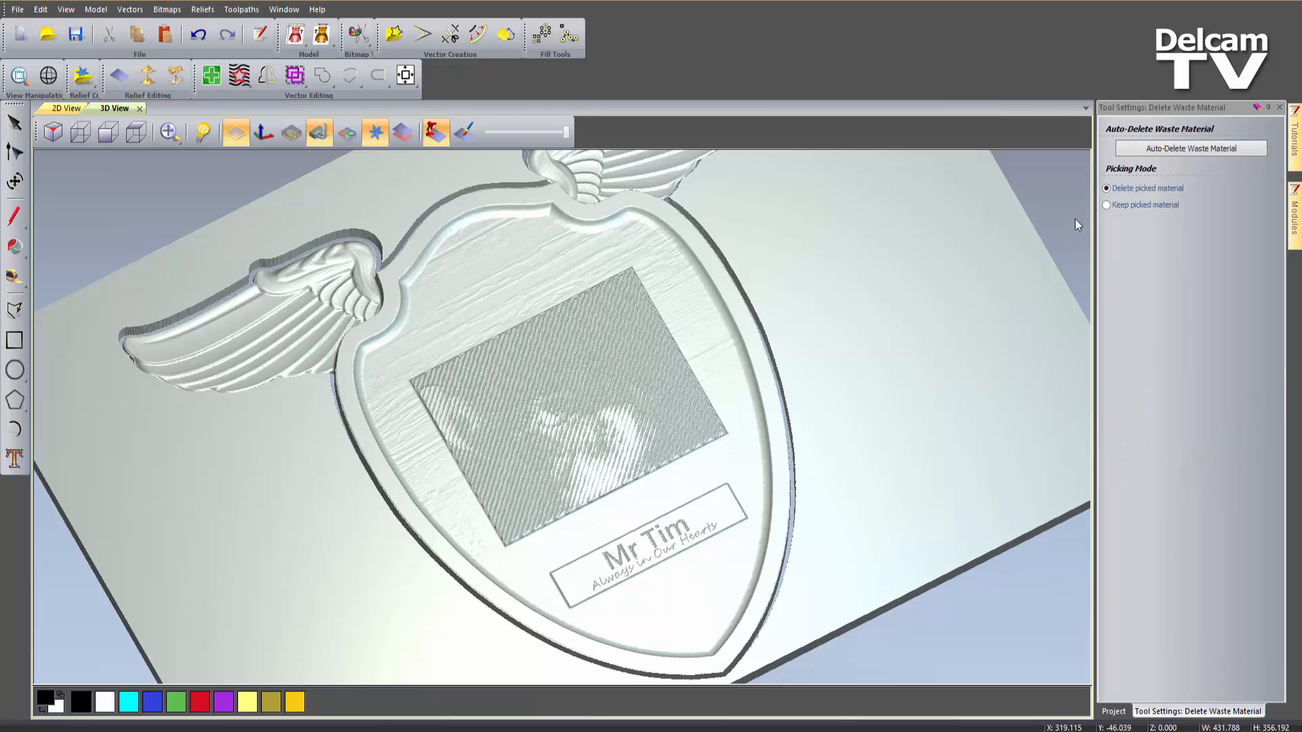
{"action": "left_click", "coordinate": [1144, 153]}
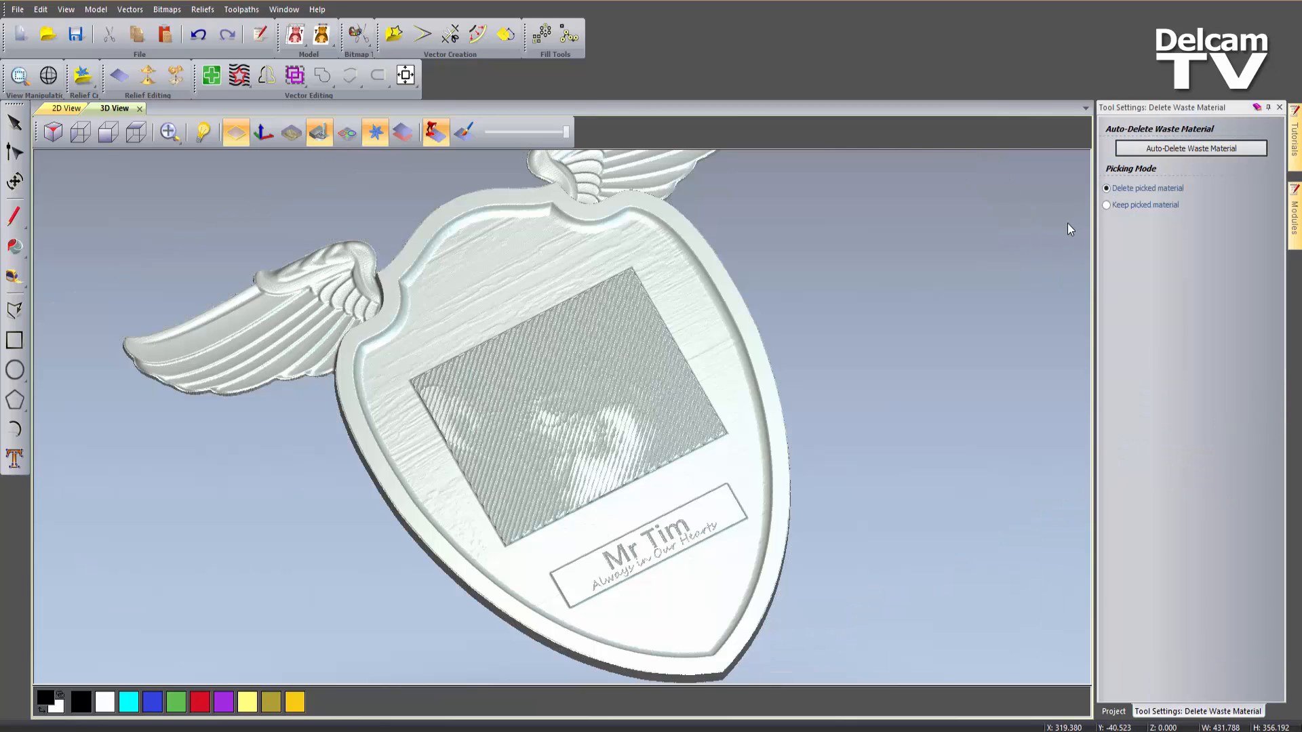
{"action": "left_click", "coordinate": [1279, 107]}
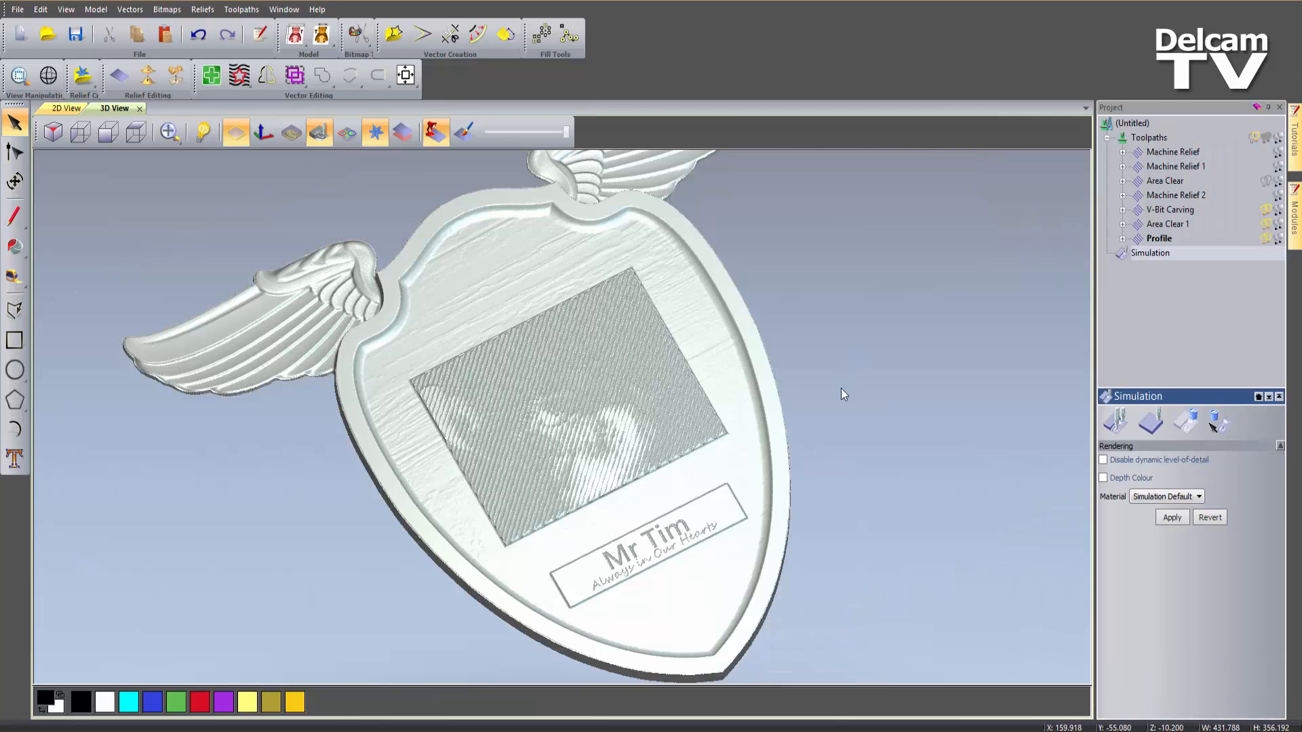
{"action": "left_click_drag", "start_coordinate": [840, 388], "coordinate": [340, 445]}
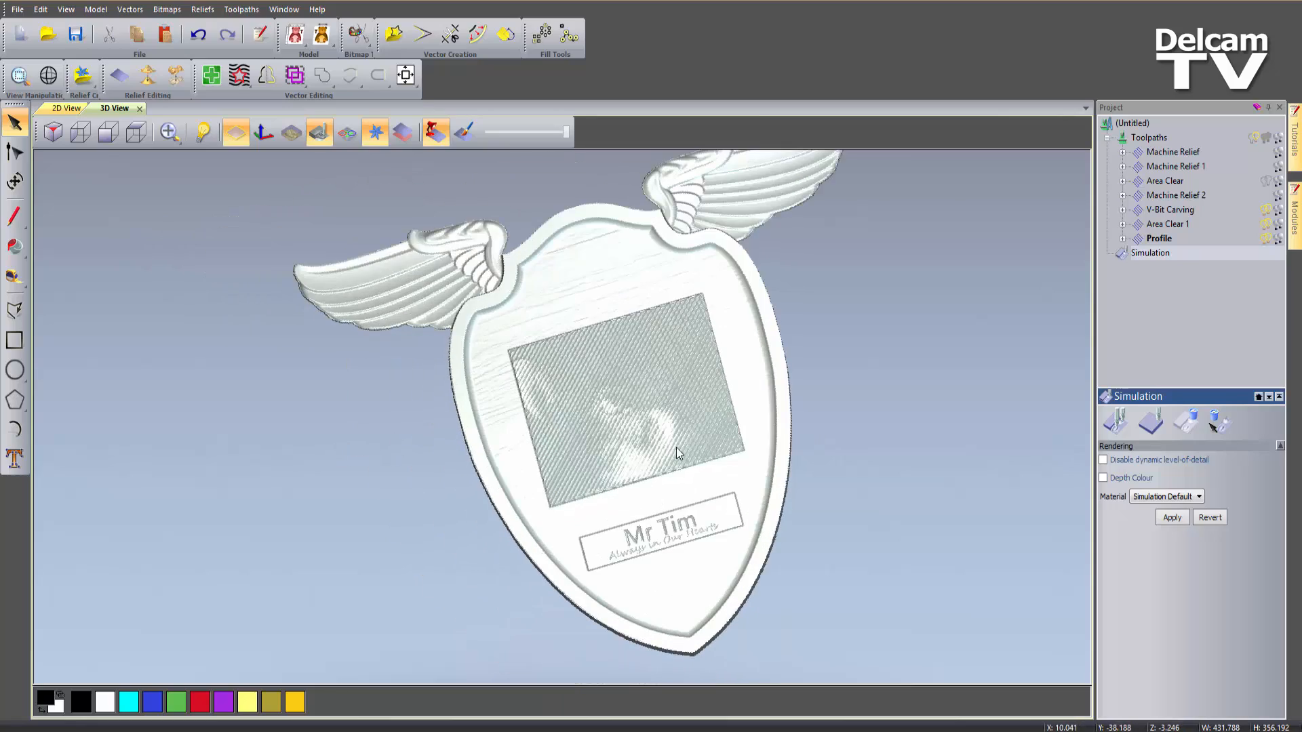
{"action": "left_click_drag", "start_coordinate": [678, 451], "coordinate": [596, 385]}
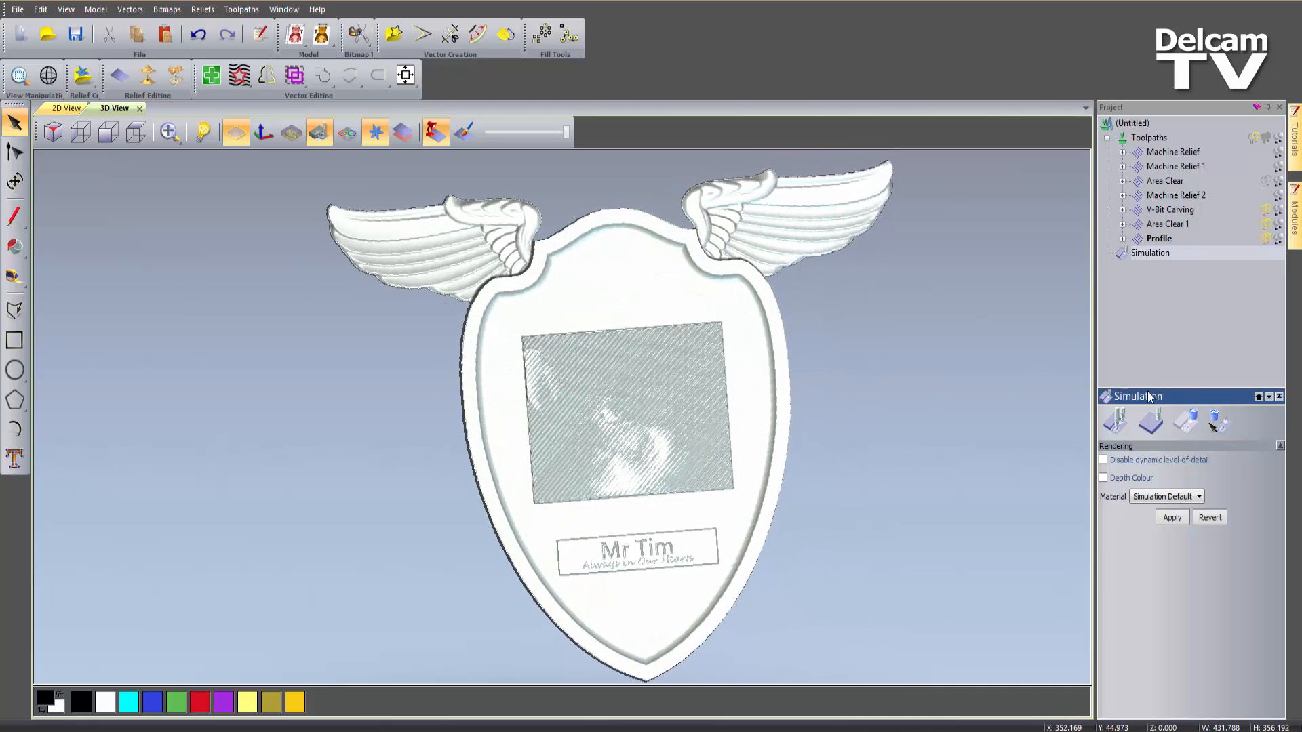
Apply depth colour shading to the simulated plaque
{"action": "left_click", "coordinate": [1103, 478]}
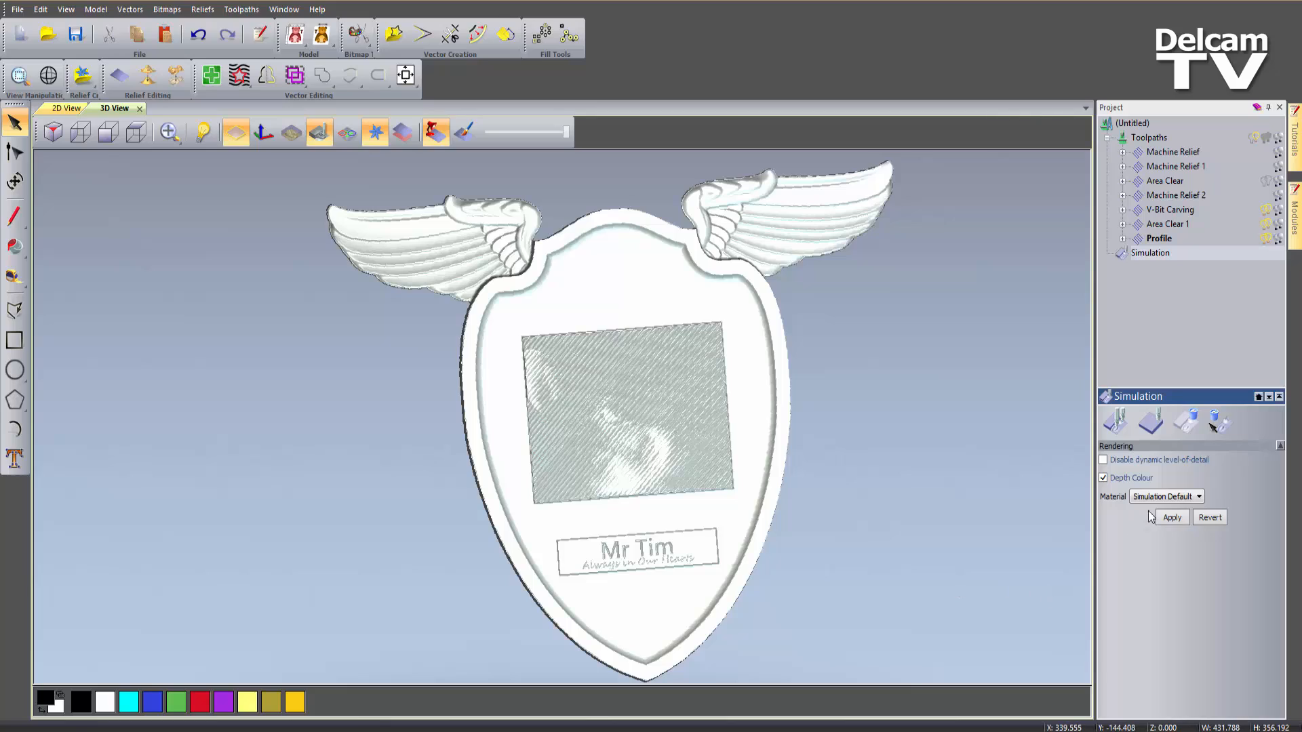
{"action": "left_click", "coordinate": [1172, 518]}
{"action": "left_click_drag", "start_coordinate": [721, 528], "coordinate": [569, 458]}
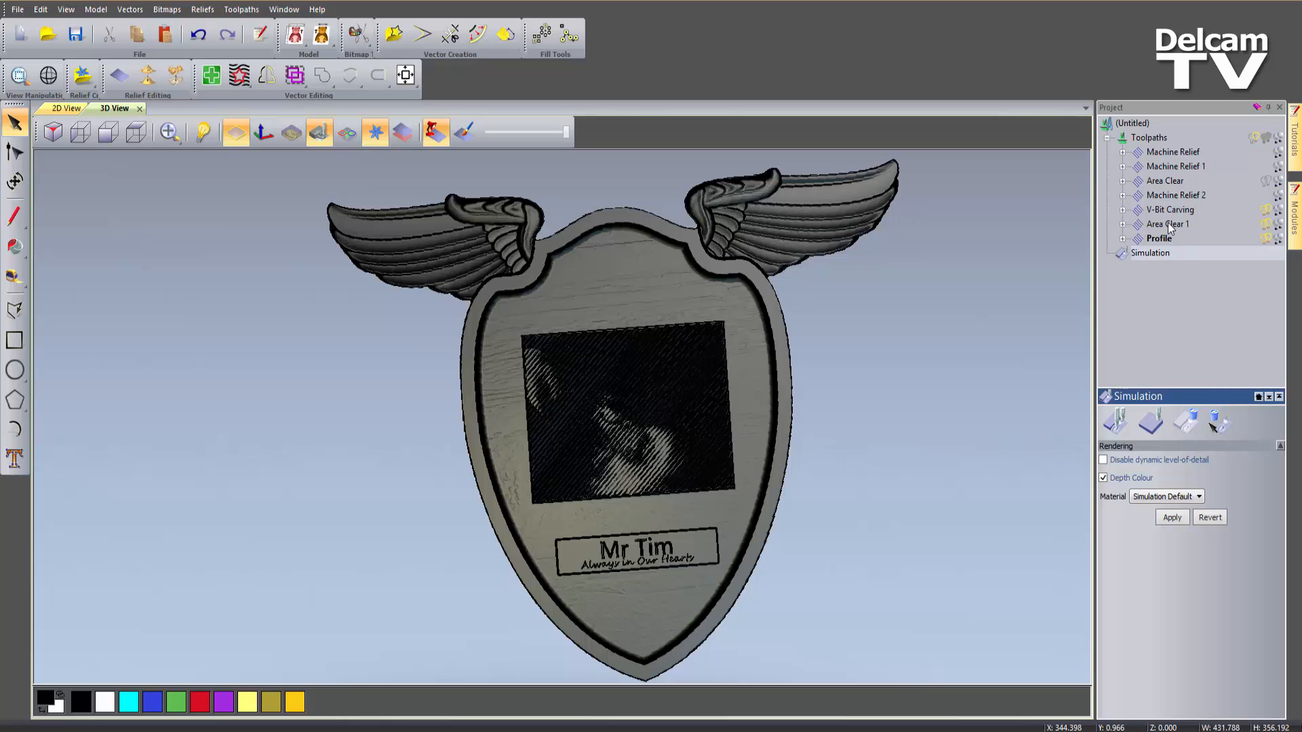
Start saving all toolpaths, with each in a separate file and toolpath details appended to the file names
{"action": "left_click", "coordinate": [1146, 138]}
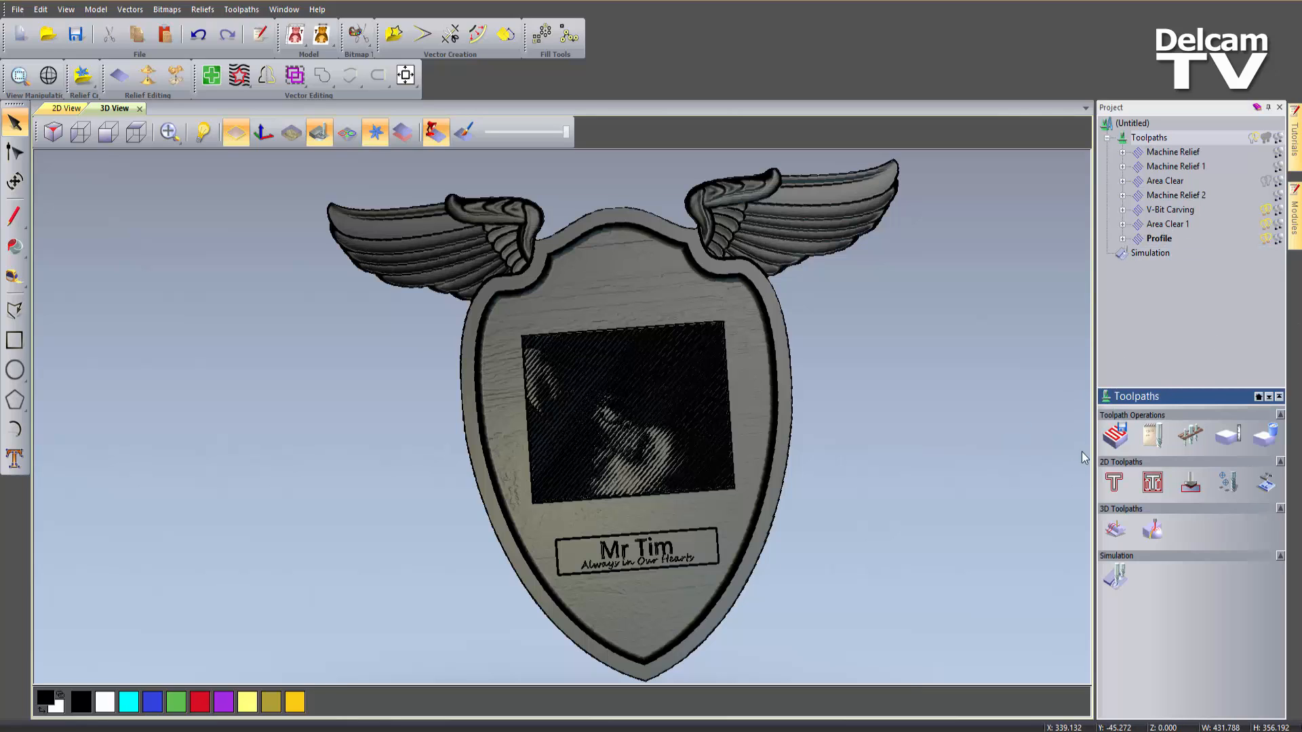
{"action": "left_click", "coordinate": [1108, 436]}
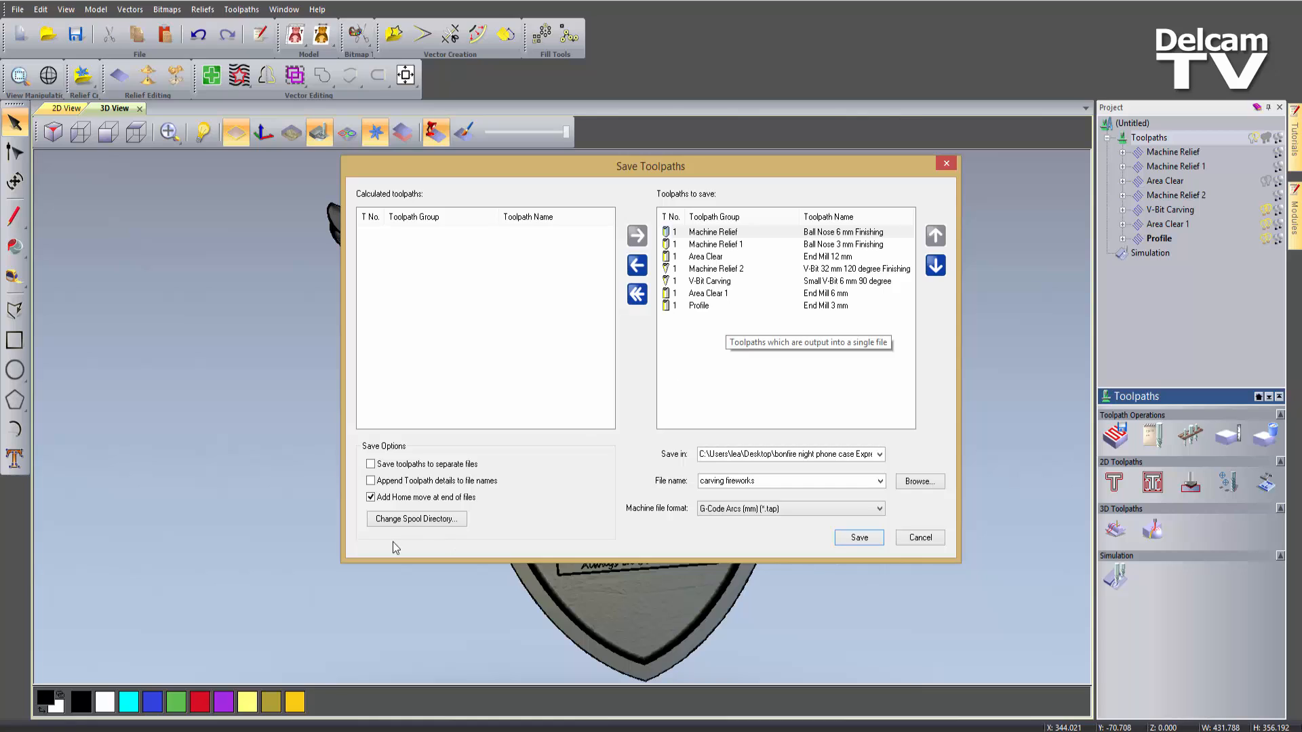
{"action": "left_click", "coordinate": [371, 465]}
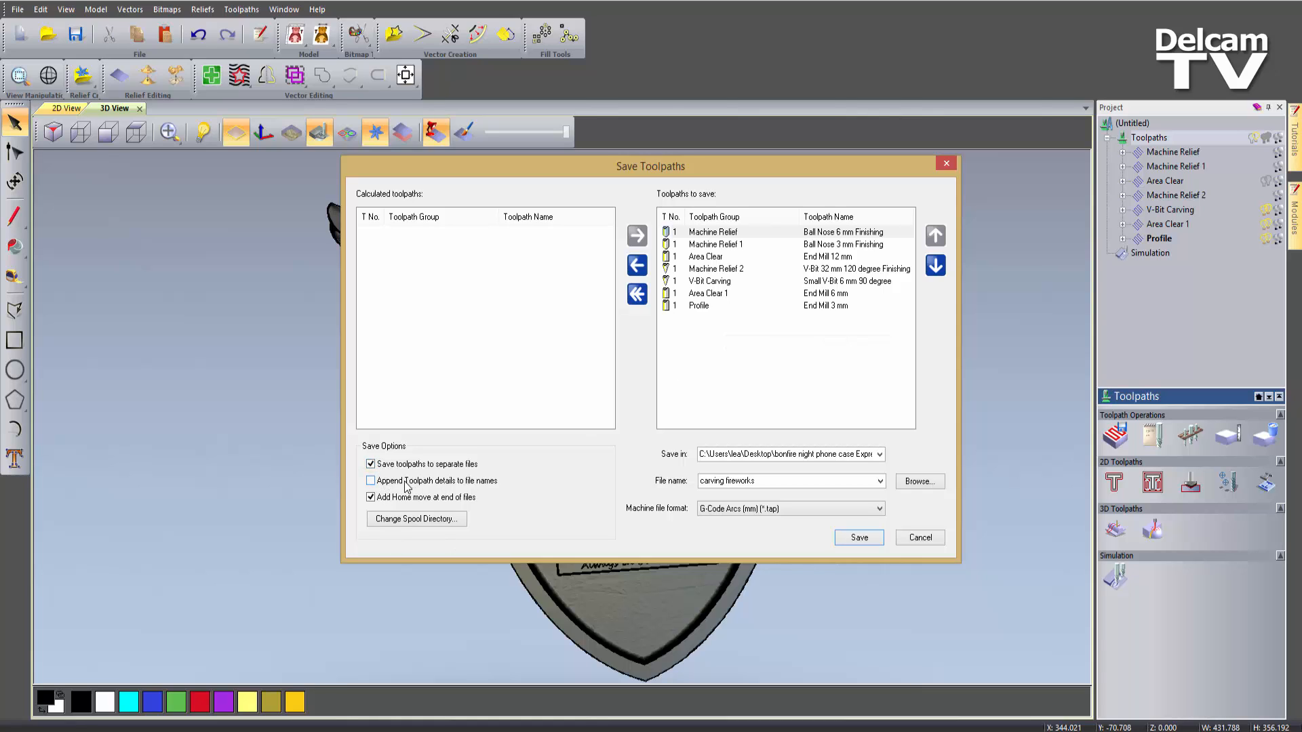
{"action": "left_click", "coordinate": [373, 483]}
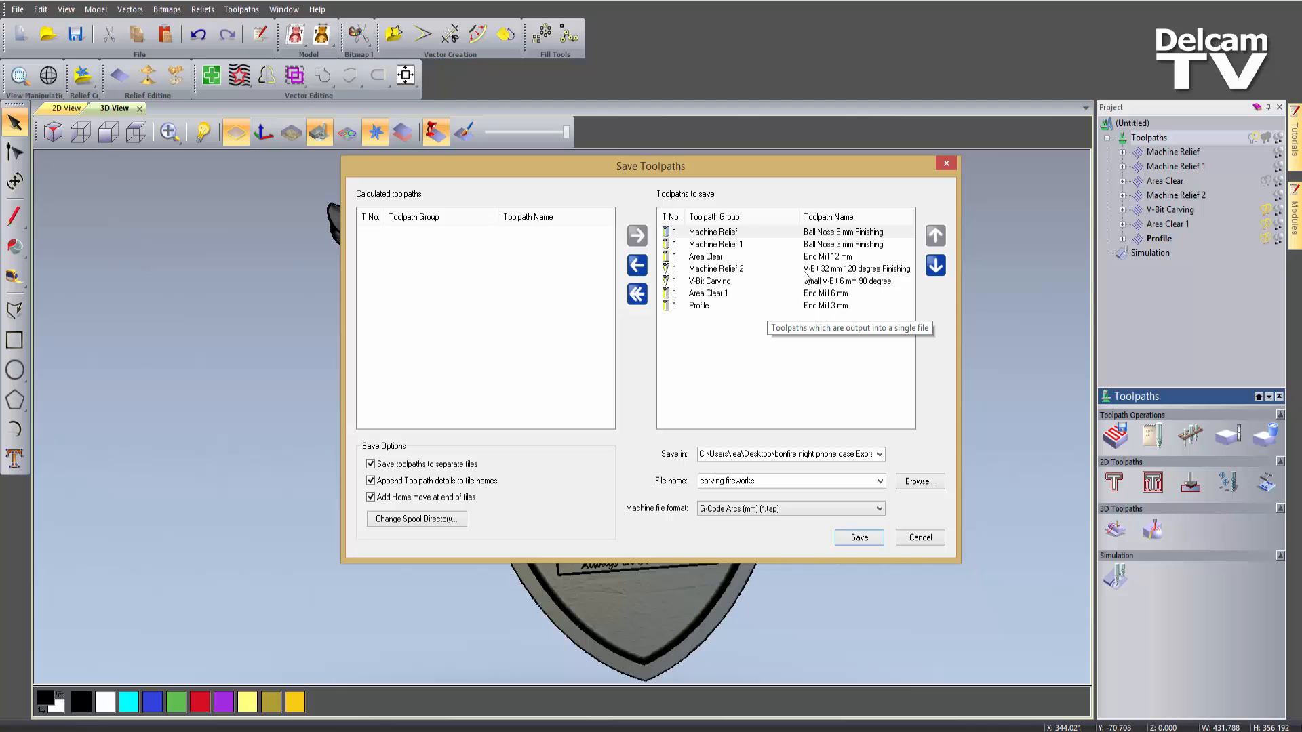
Set the output location to the desktop folder Mr Tim Plaque Express 2015 R2 with the file name "mr tim"
{"action": "left_click", "coordinate": [920, 481]}
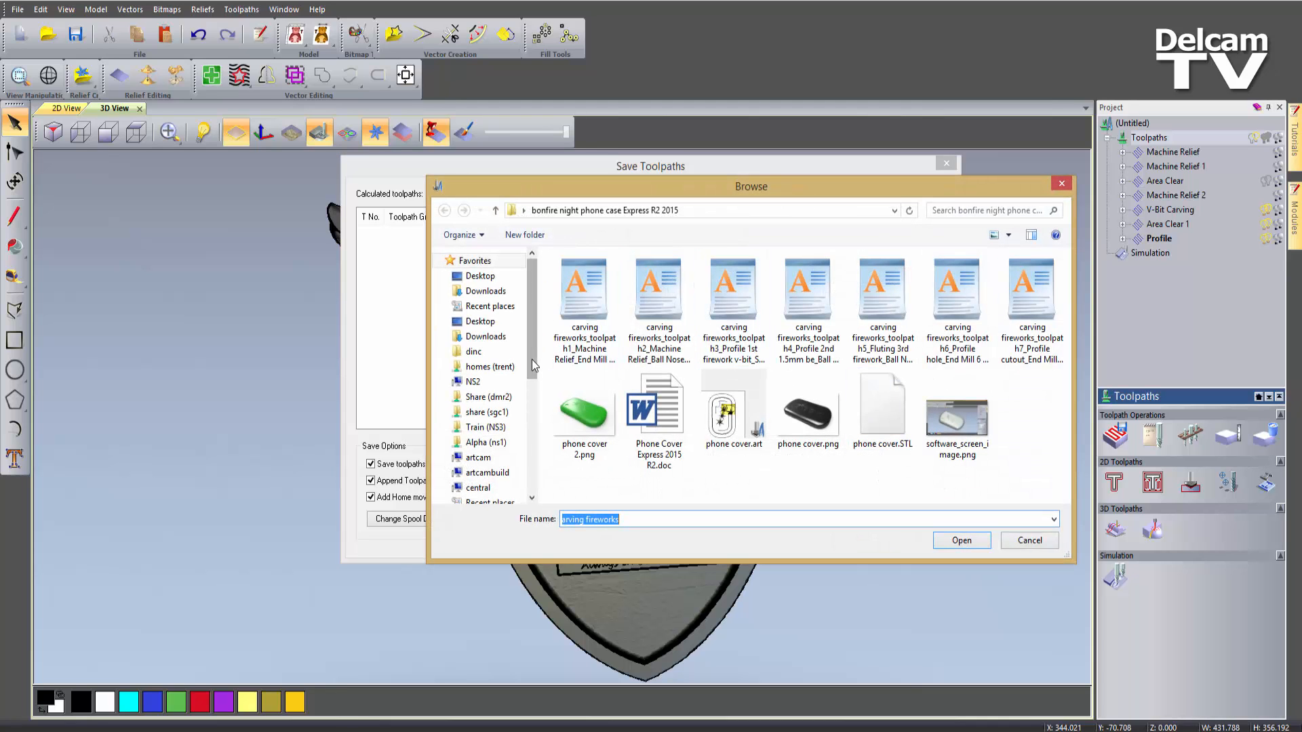
{"action": "left_click", "coordinate": [490, 277]}
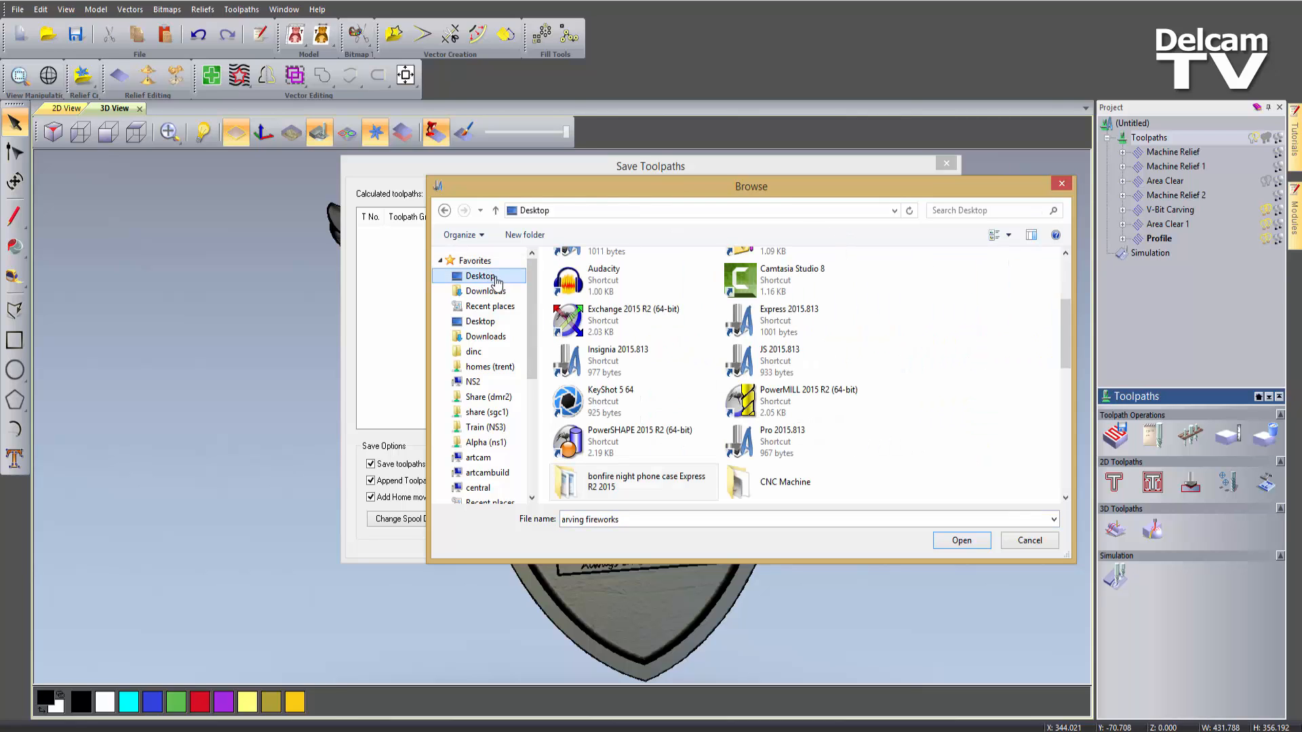
{"action": "scroll", "coordinate": [970, 341], "scroll_direction": "down", "scroll_amount": 3}
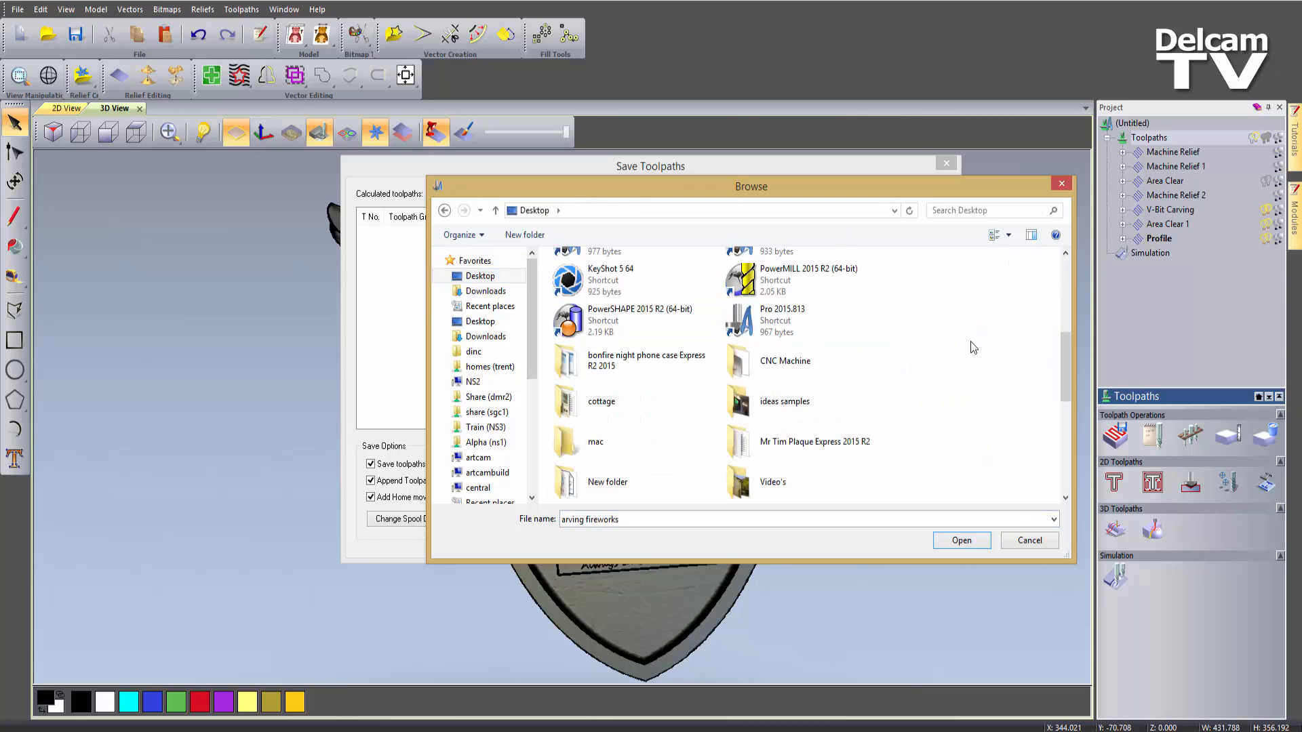
{"action": "double_click", "coordinate": [819, 454]}
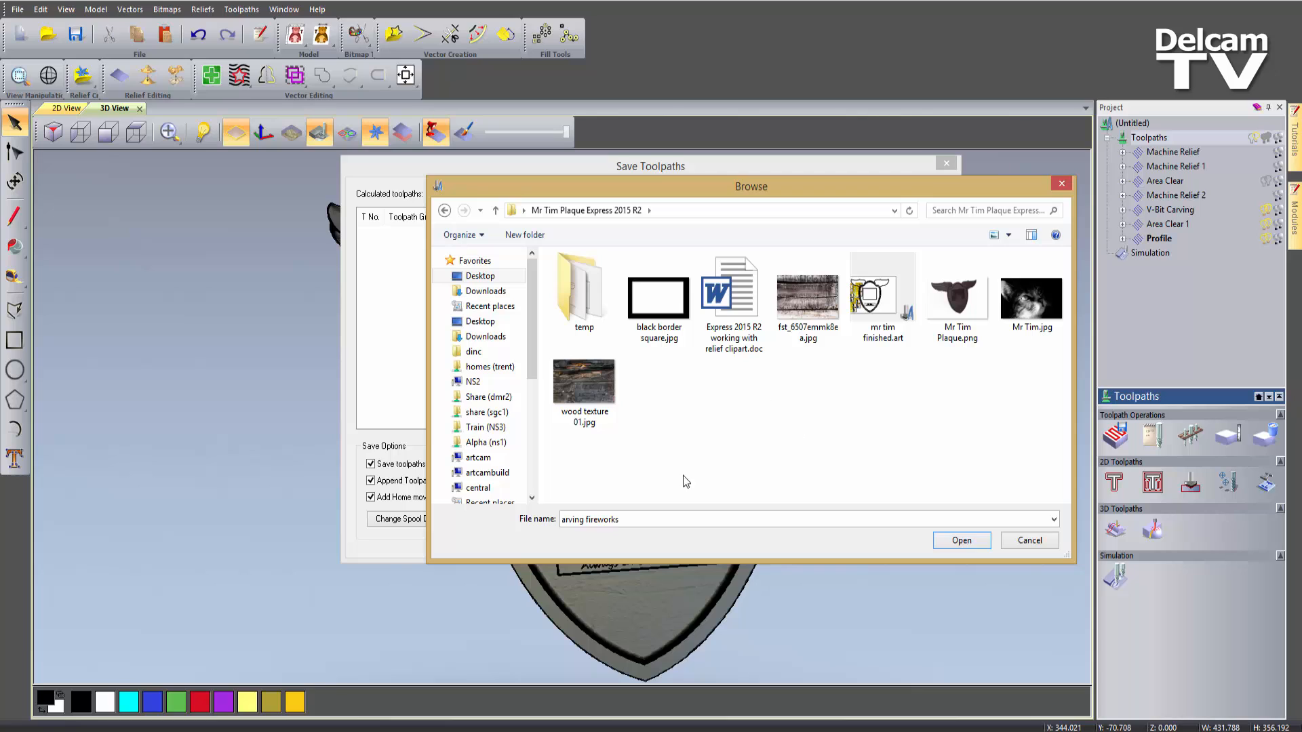
{"action": "triple_click", "coordinate": [626, 520]}
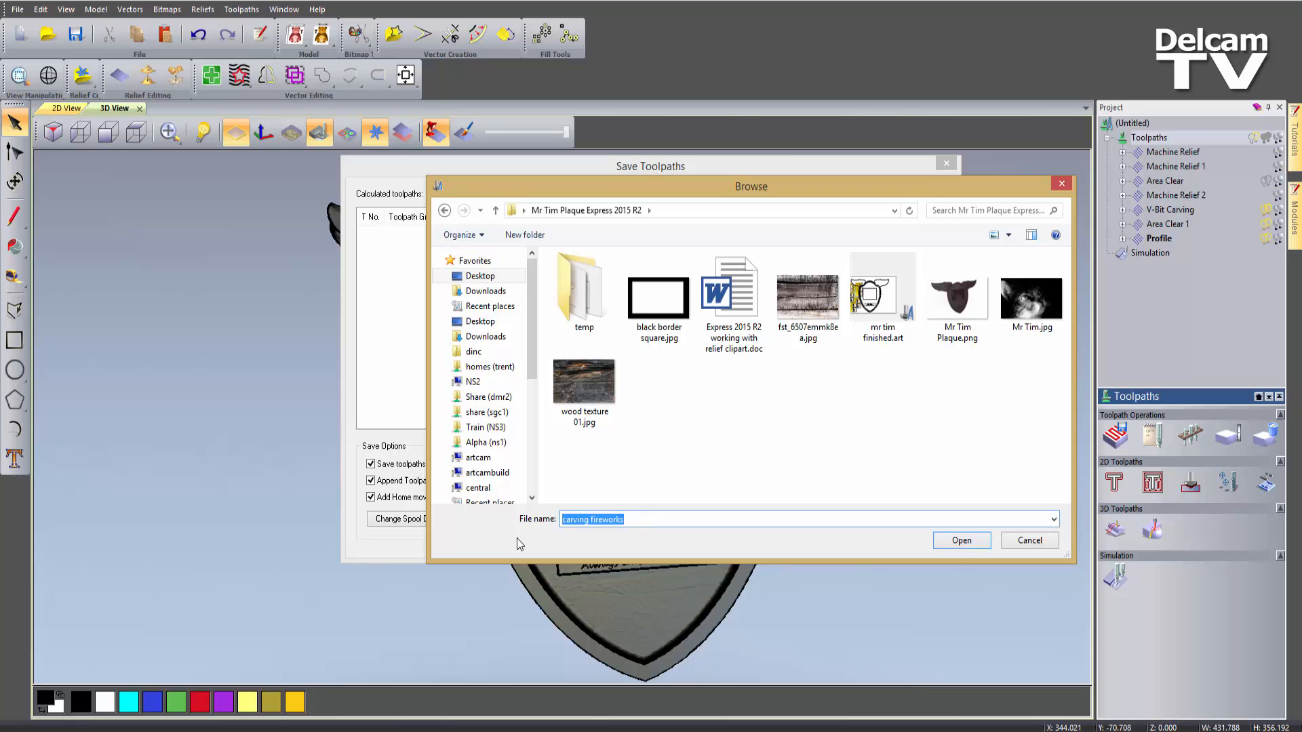
{"action": "type", "text": "mr tim"}
{"action": "left_click", "coordinate": [962, 541]}
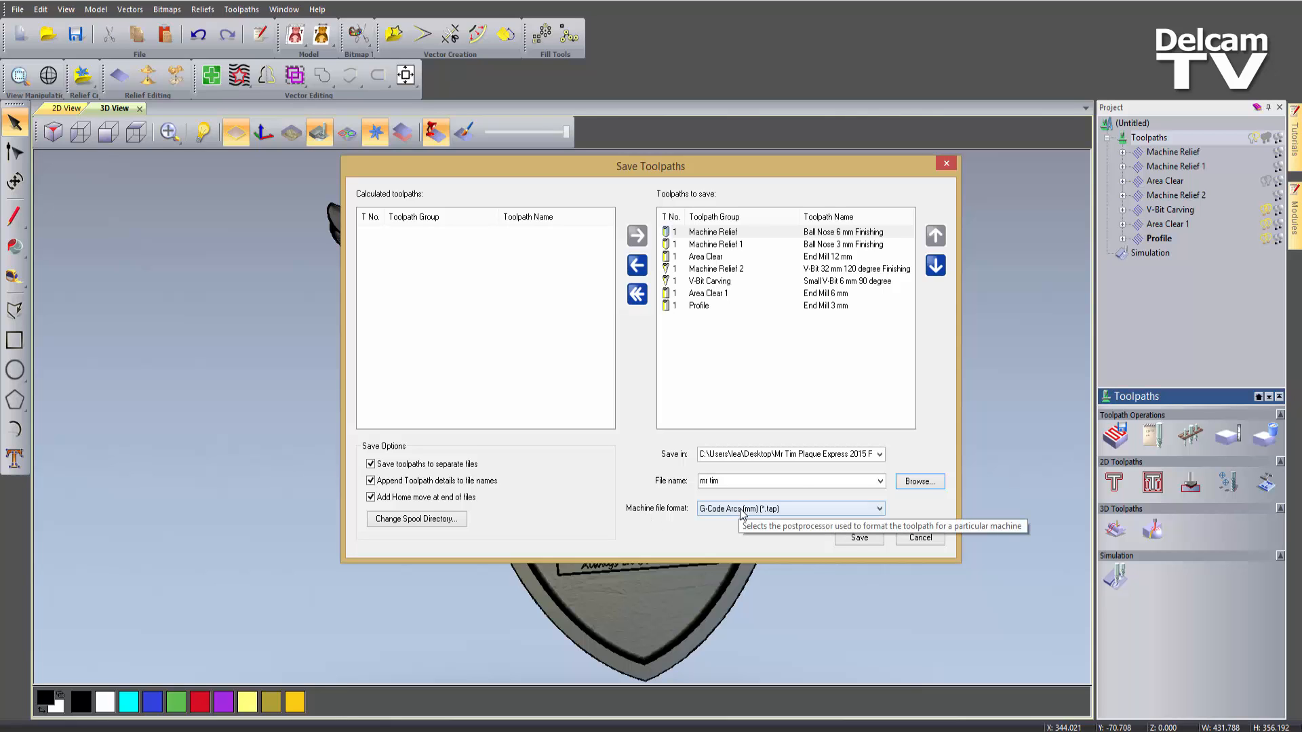
Set the machine file format to iCarver mm(*.nc) and save the toolpaths
{"action": "left_click", "coordinate": [741, 515]}
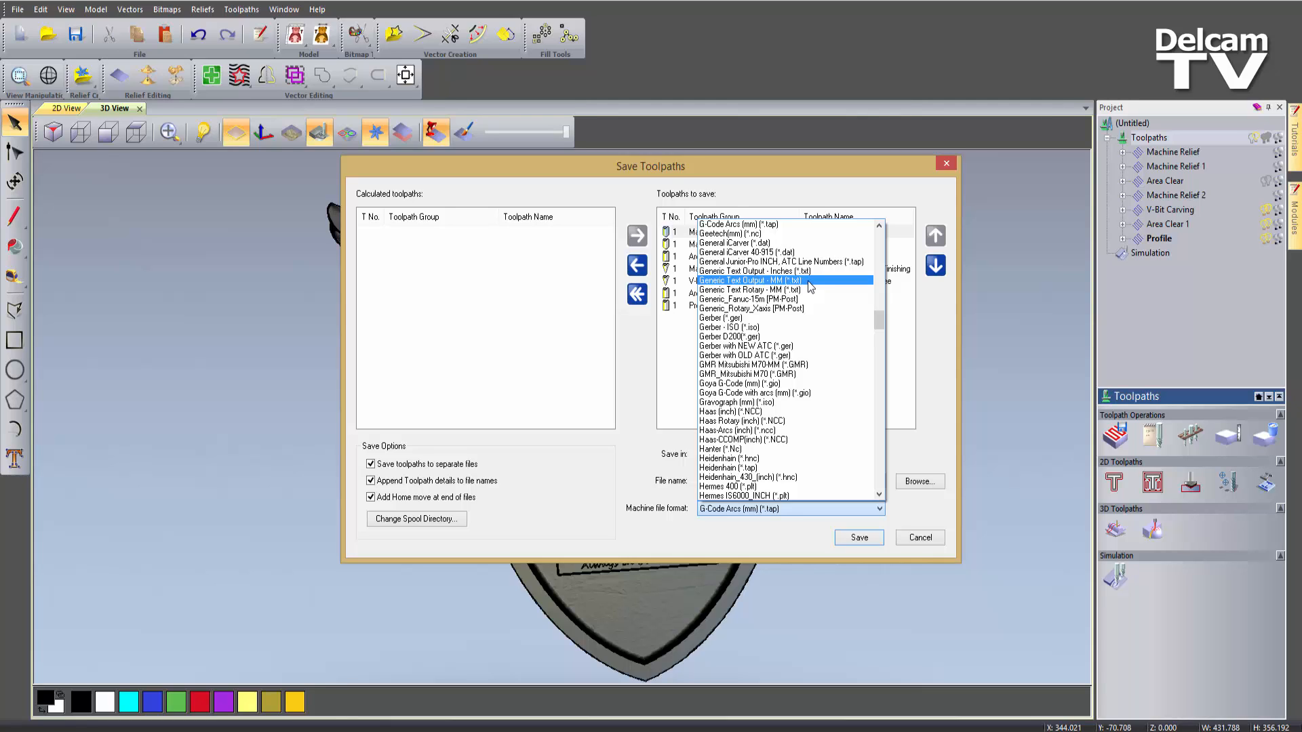
{"action": "scroll", "coordinate": [797, 344], "scroll_direction": "down", "scroll_amount": 5}
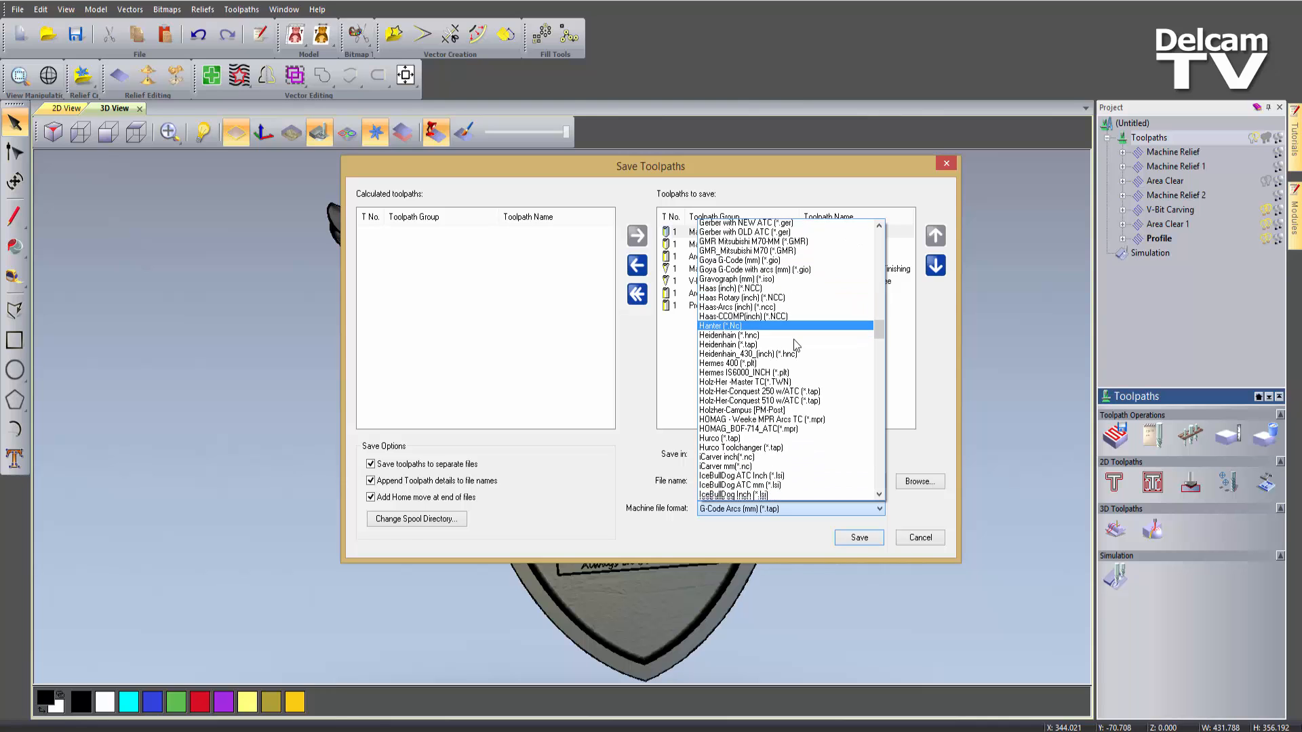
{"action": "scroll", "coordinate": [797, 344], "scroll_direction": "down", "scroll_amount": 15}
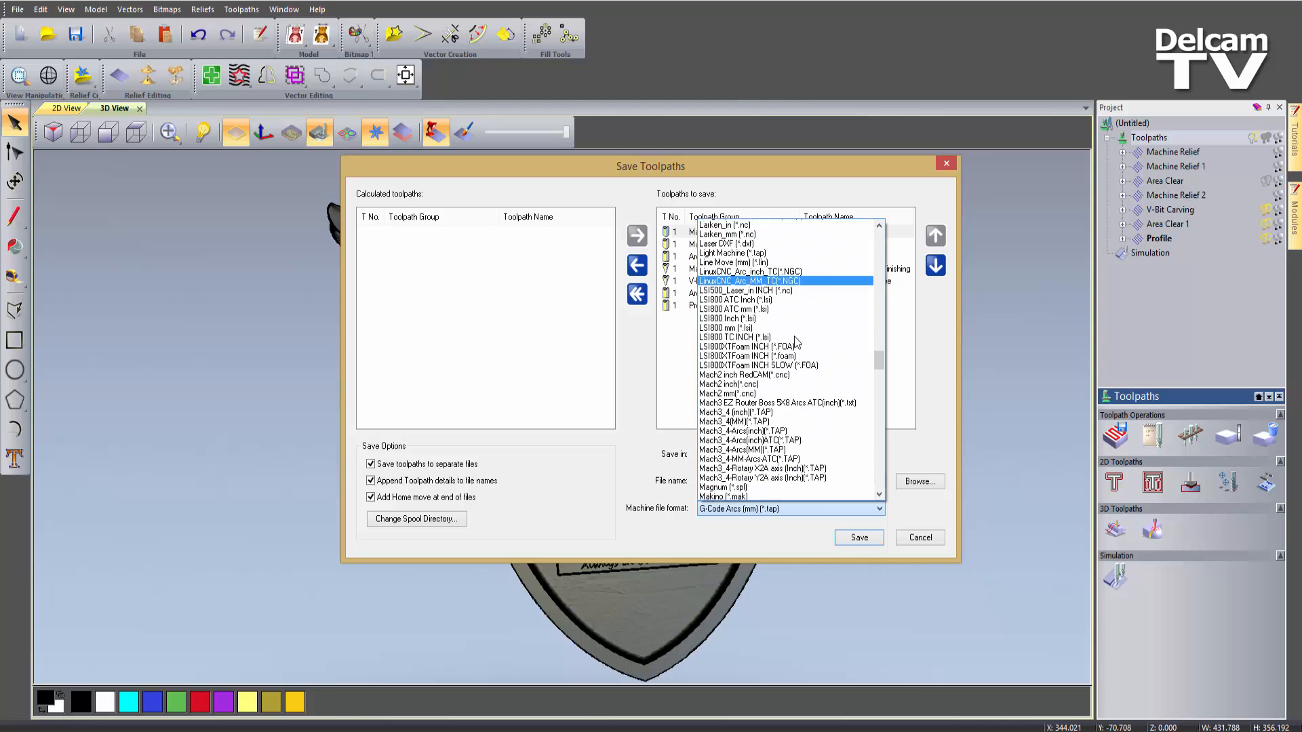
{"action": "scroll", "coordinate": [796, 343], "scroll_direction": "down", "scroll_amount": 10}
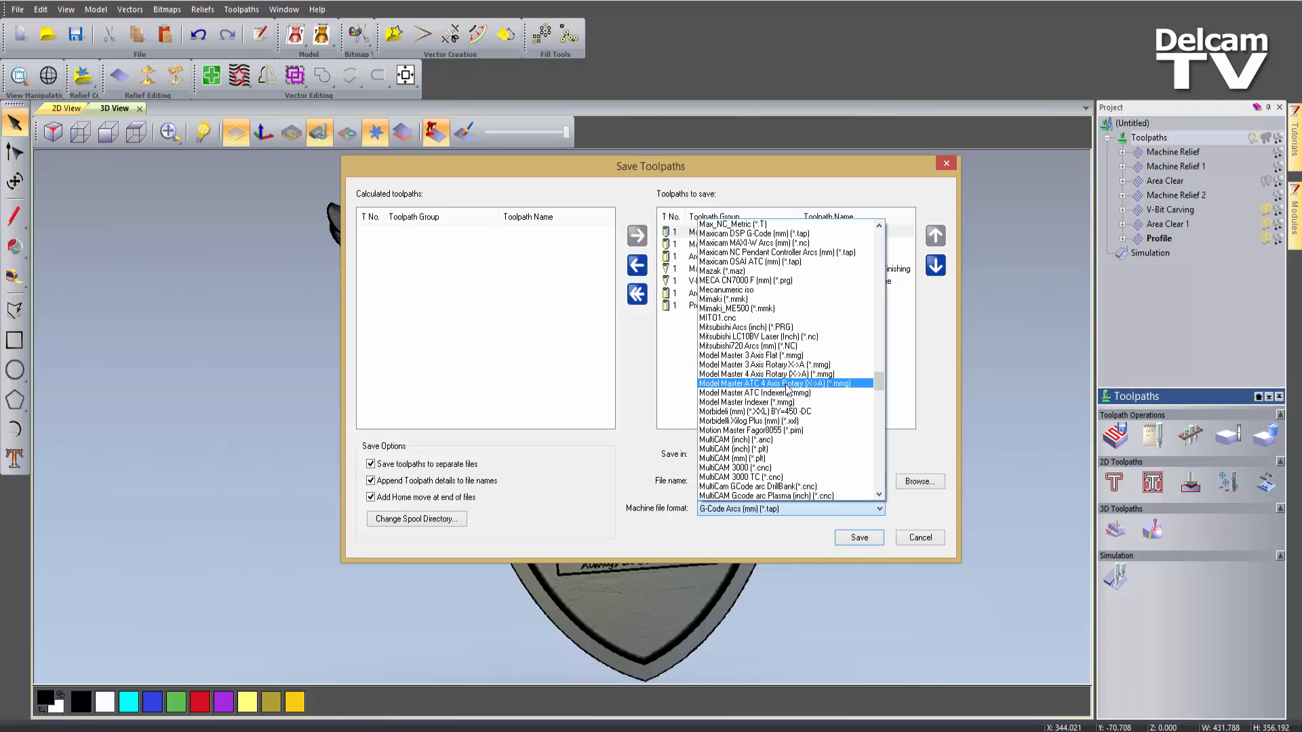
{"action": "scroll", "coordinate": [780, 380], "scroll_direction": "up", "scroll_amount": 15}
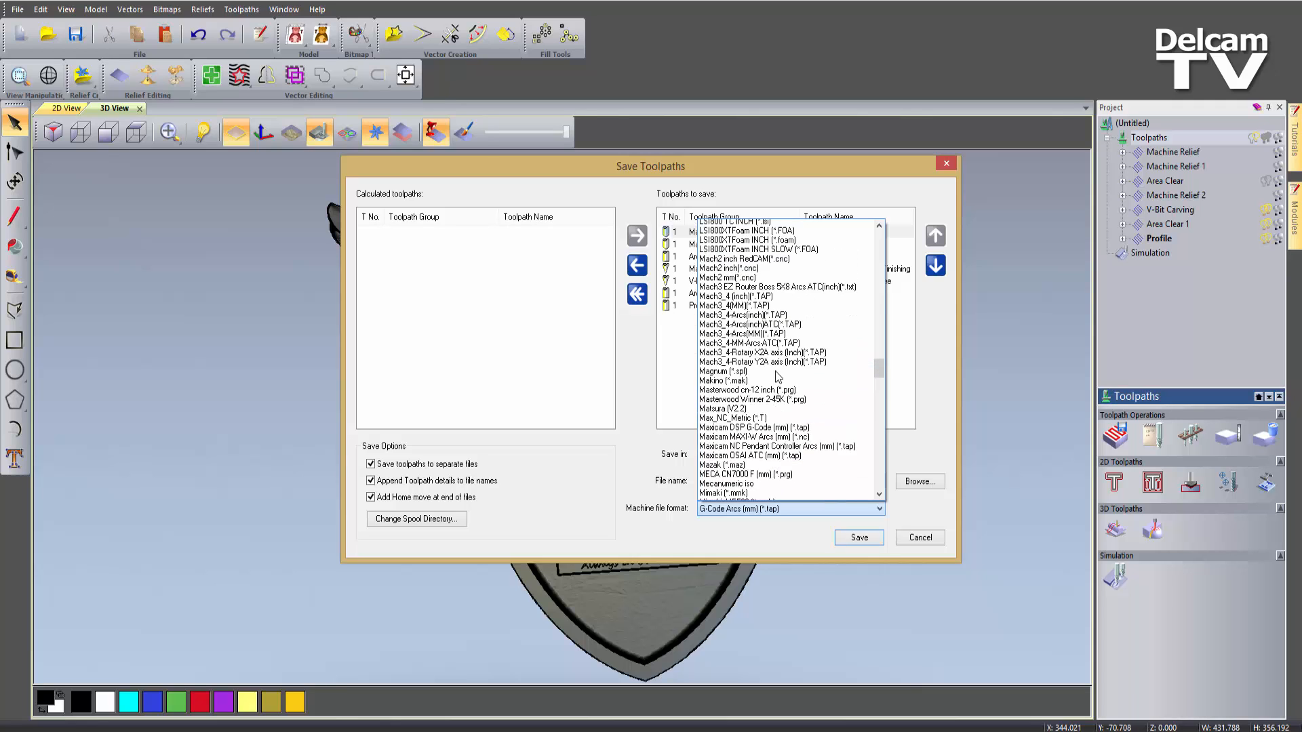
{"action": "scroll", "coordinate": [779, 373], "scroll_direction": "up", "scroll_amount": 7}
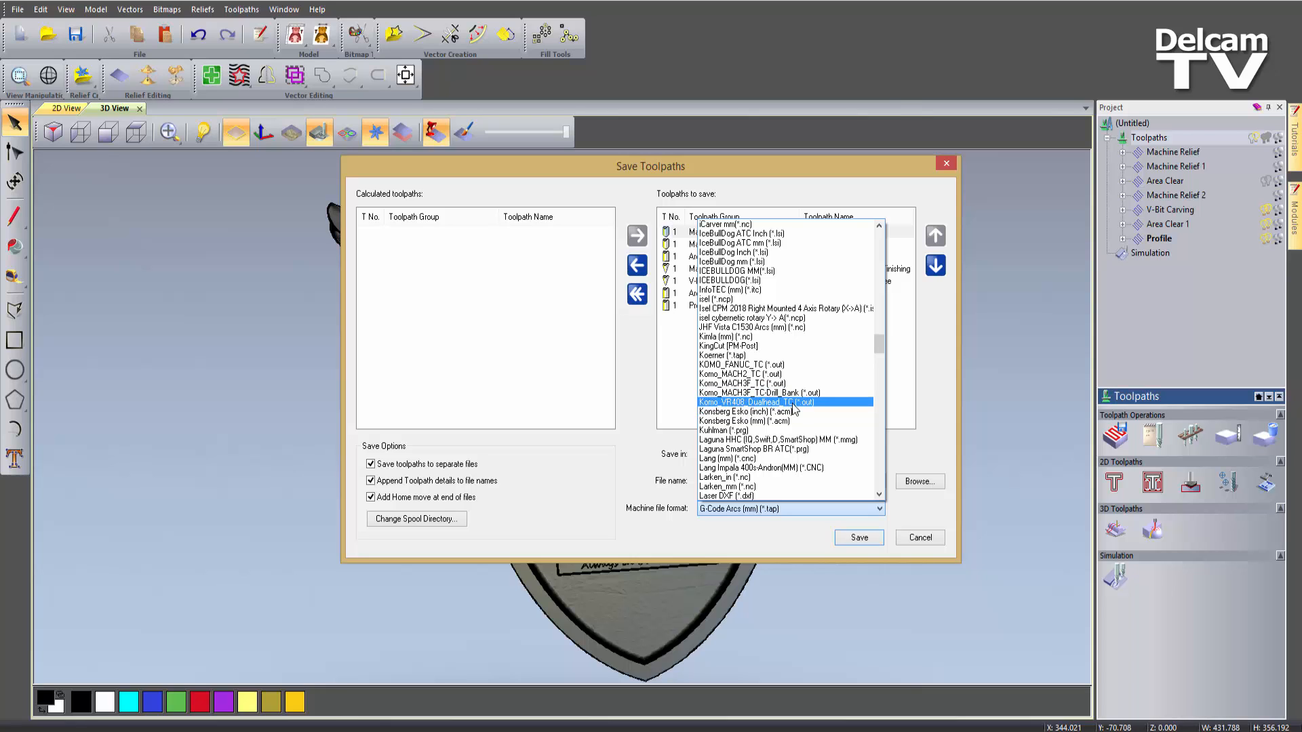
{"action": "scroll", "coordinate": [793, 409], "scroll_direction": "up", "scroll_amount": 3}
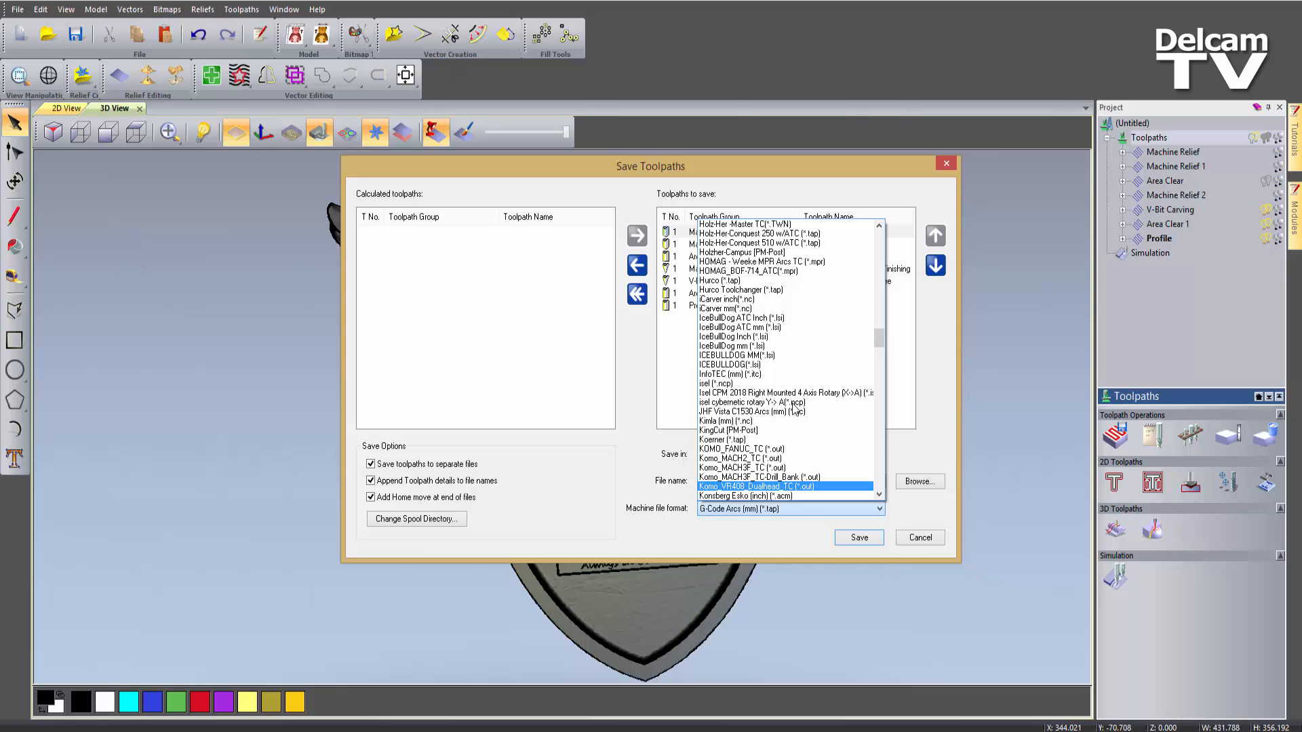
{"action": "scroll", "coordinate": [793, 408], "scroll_direction": "up", "scroll_amount": 1}
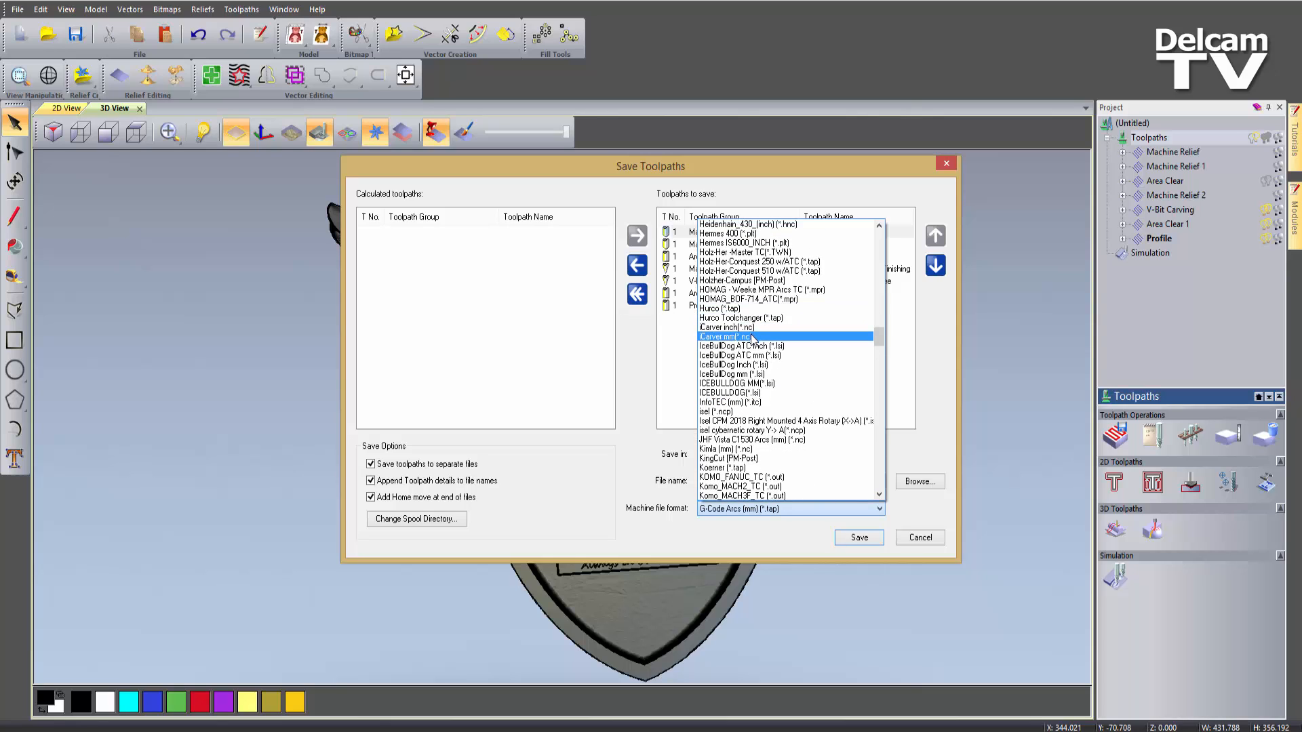
{"action": "left_click", "coordinate": [740, 337]}
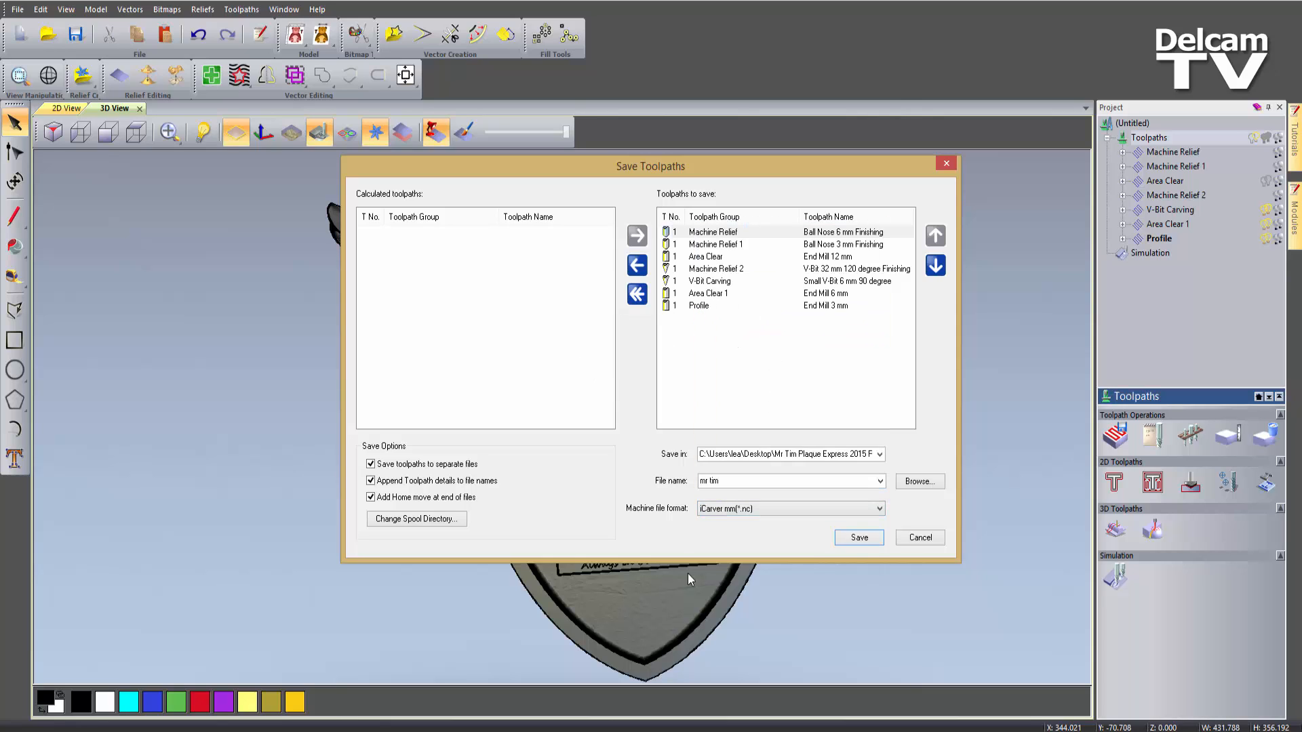
{"action": "left_click", "coordinate": [846, 539]}
Switch to the Mr Tim Plaque Express 2015 R2 folder and open the saved Profile End Mill 3 mm .nc file to inspect its G-code
{"action": "mouse_move", "coordinate": [222, 731]}
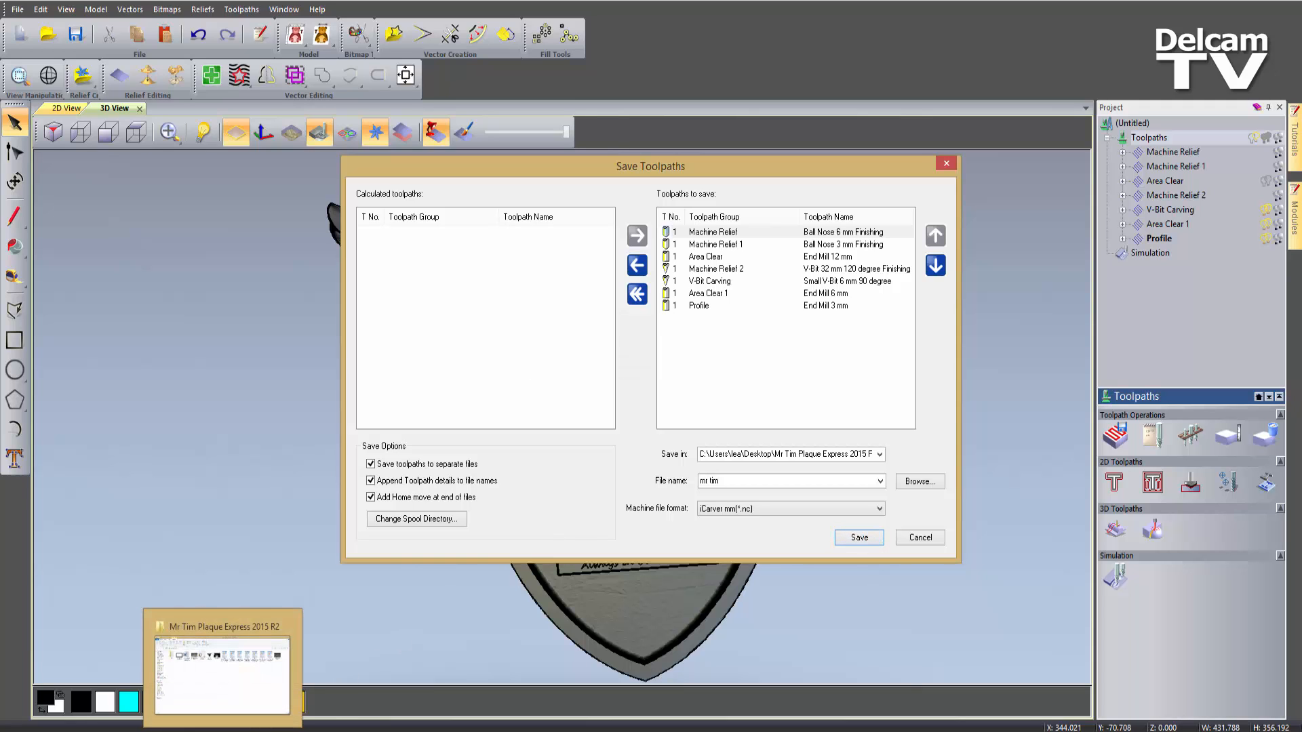
{"action": "left_click", "coordinate": [289, 649]}
{"action": "left_click_drag", "start_coordinate": [675, 283], "coordinate": [1147, 153]}
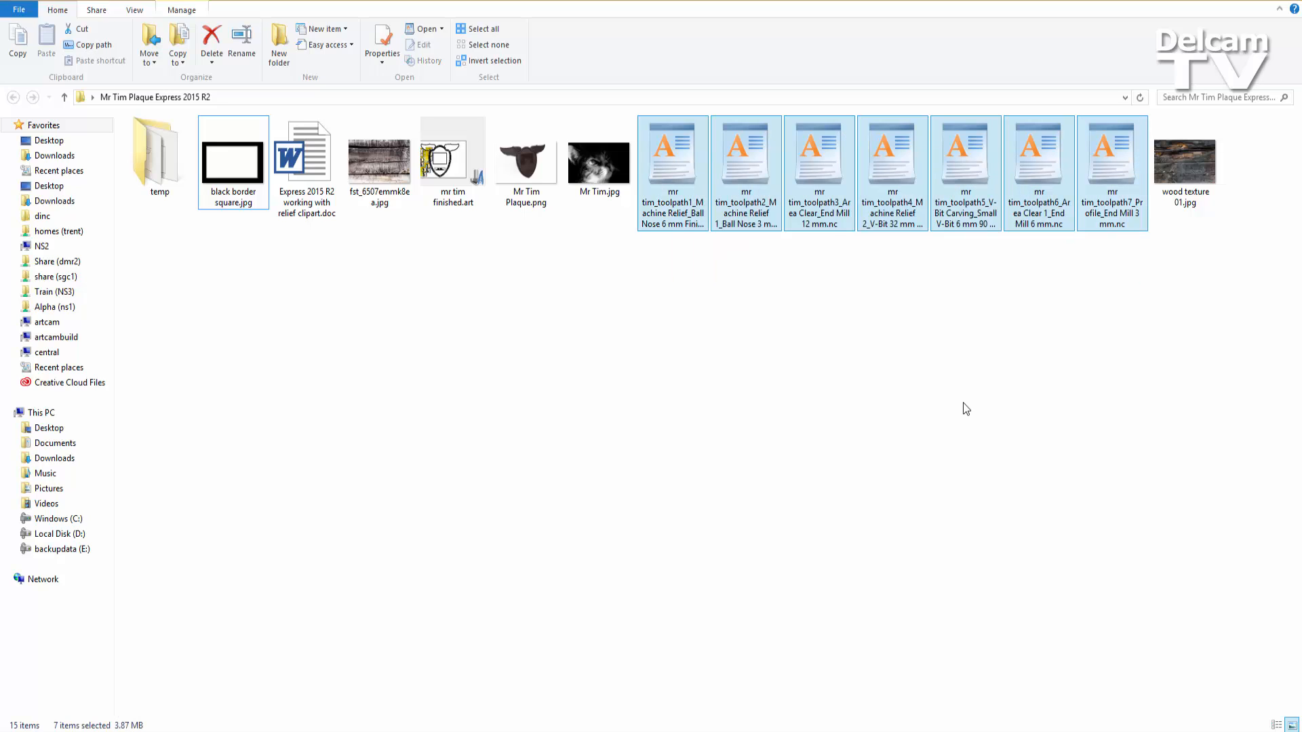
{"action": "left_click", "coordinate": [965, 408]}
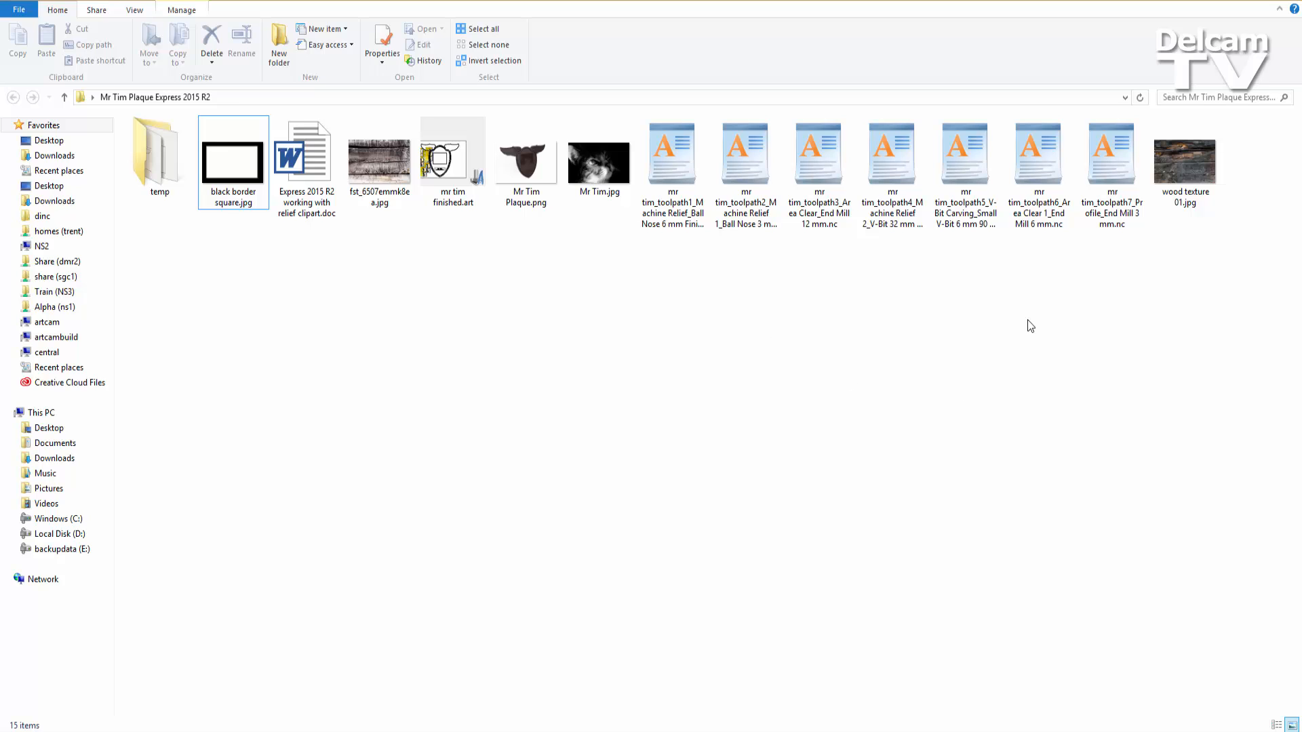
{"action": "double_click", "coordinate": [1101, 158]}
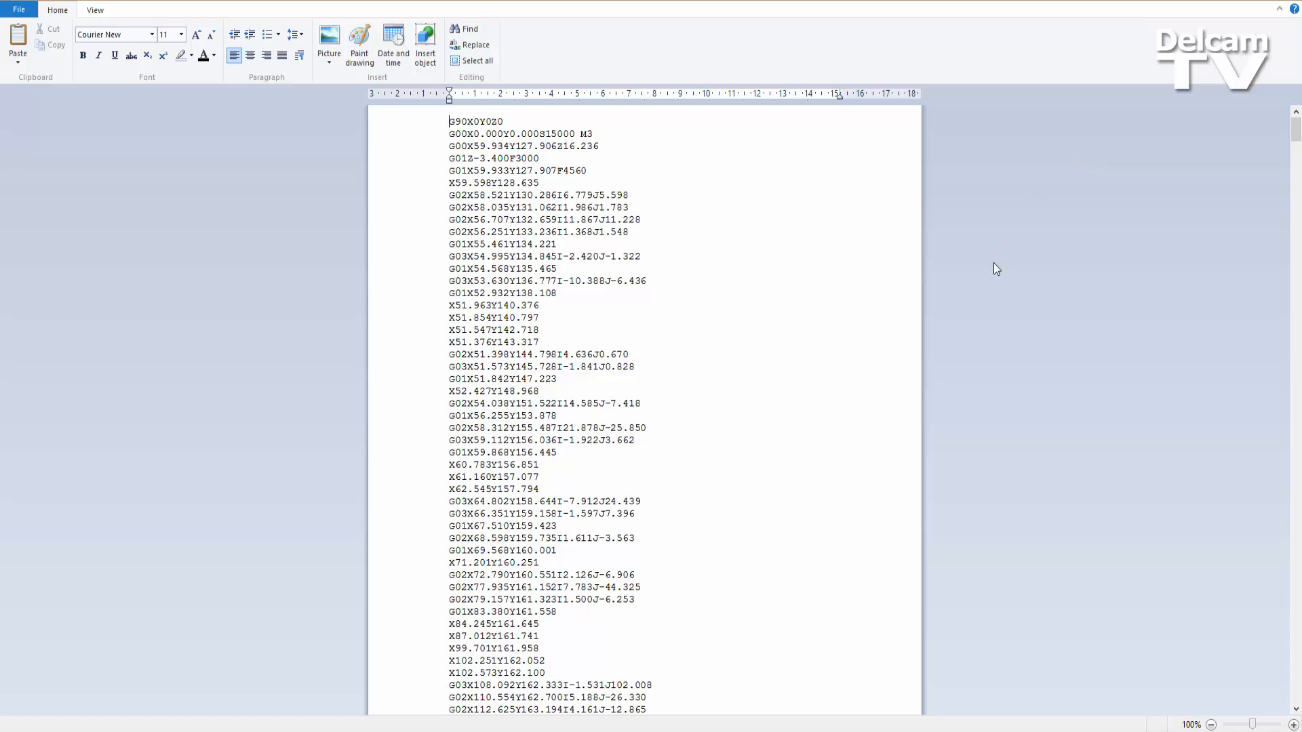